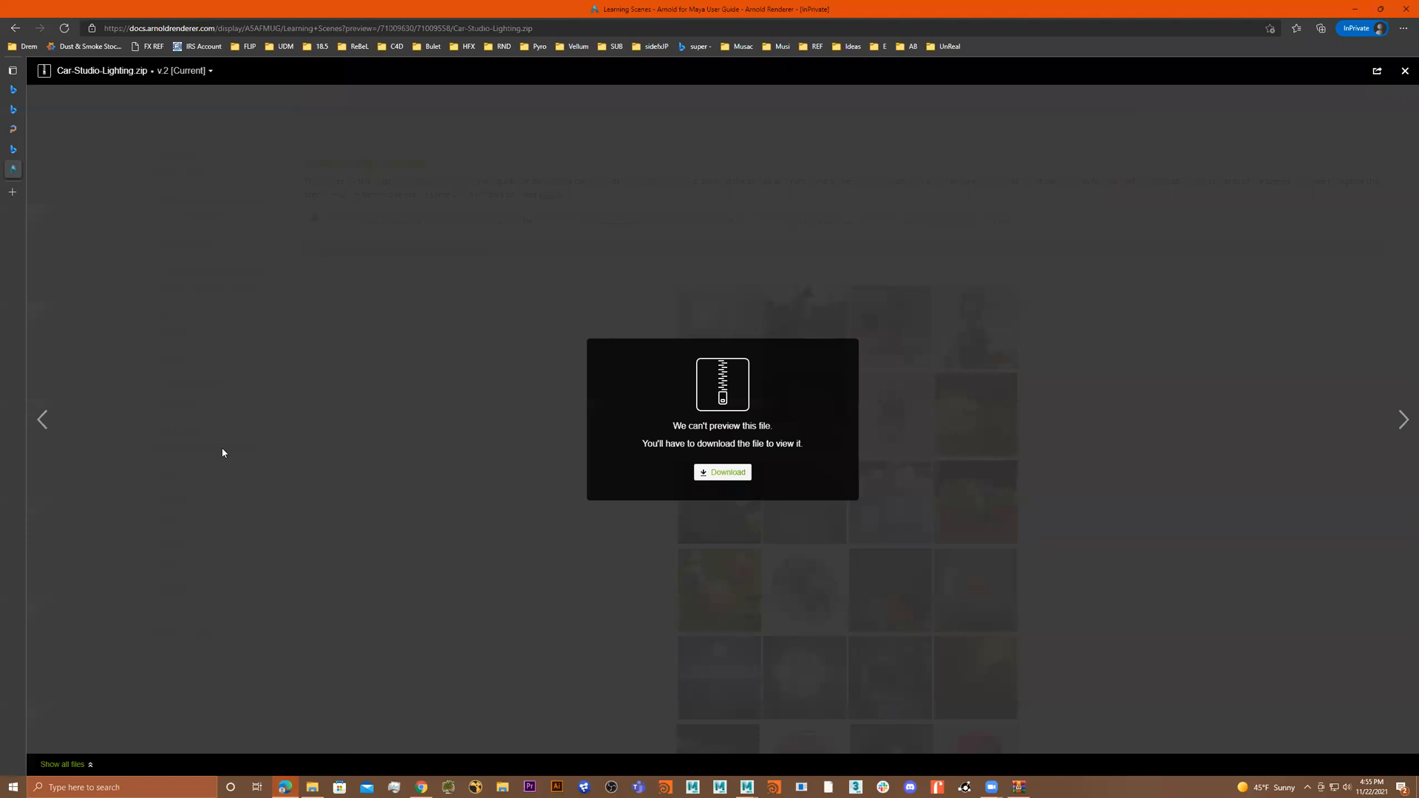
- Go back from the Car-Studio-Lighting.zip preview to the arnold maya search results and open the Installing Arnold for Maya on Windows page
click(241, 444)
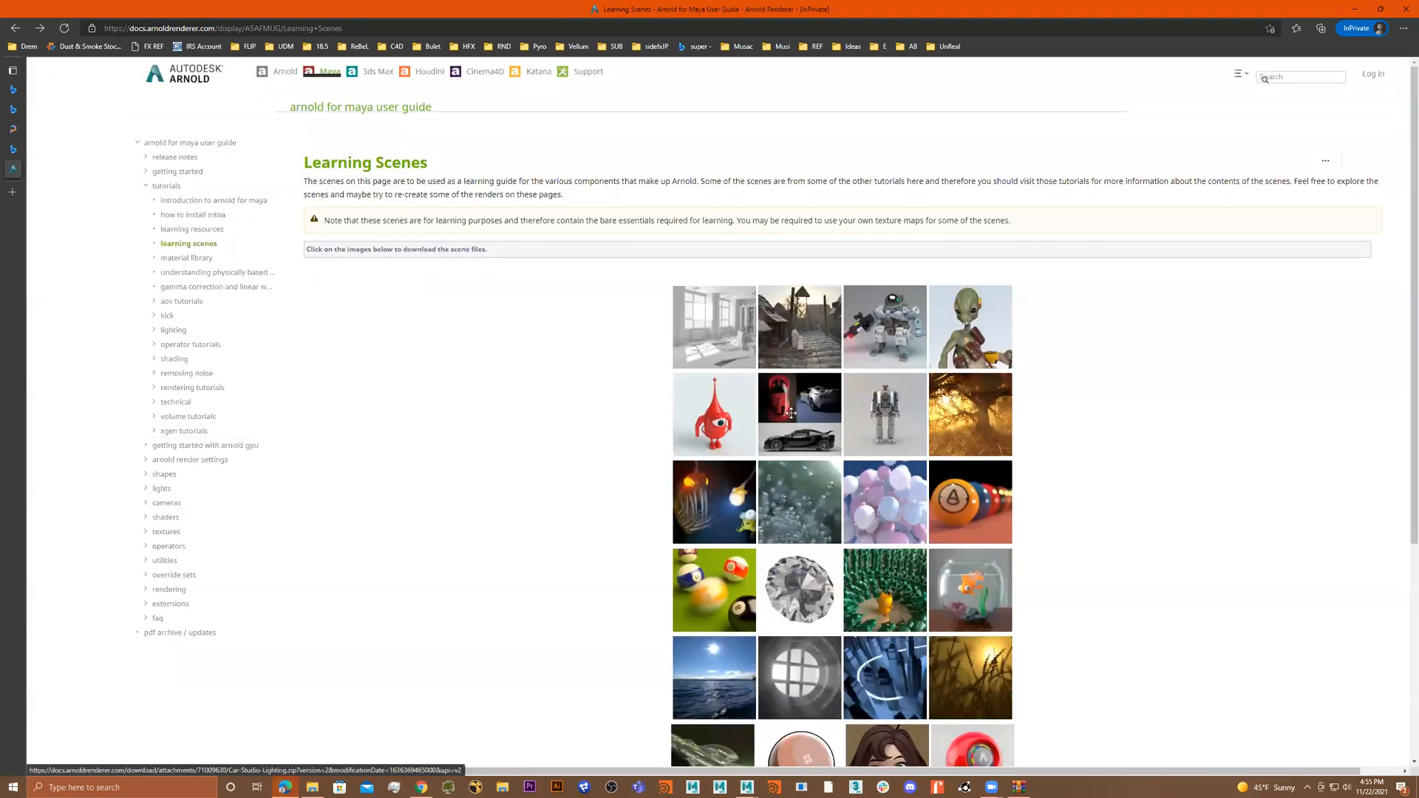
key(alt+Left)
key(alt+Left)
key(alt+Left)
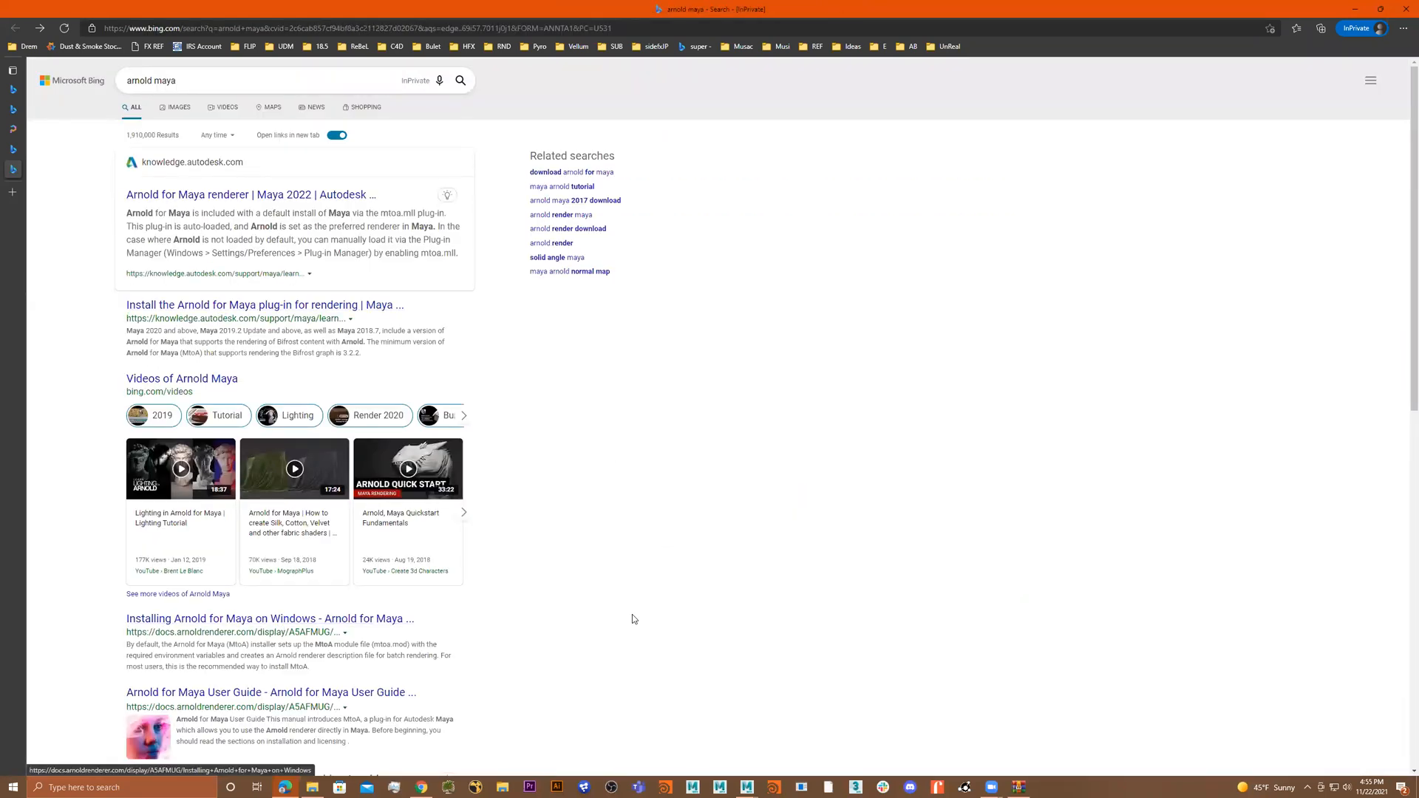
click(219, 621)
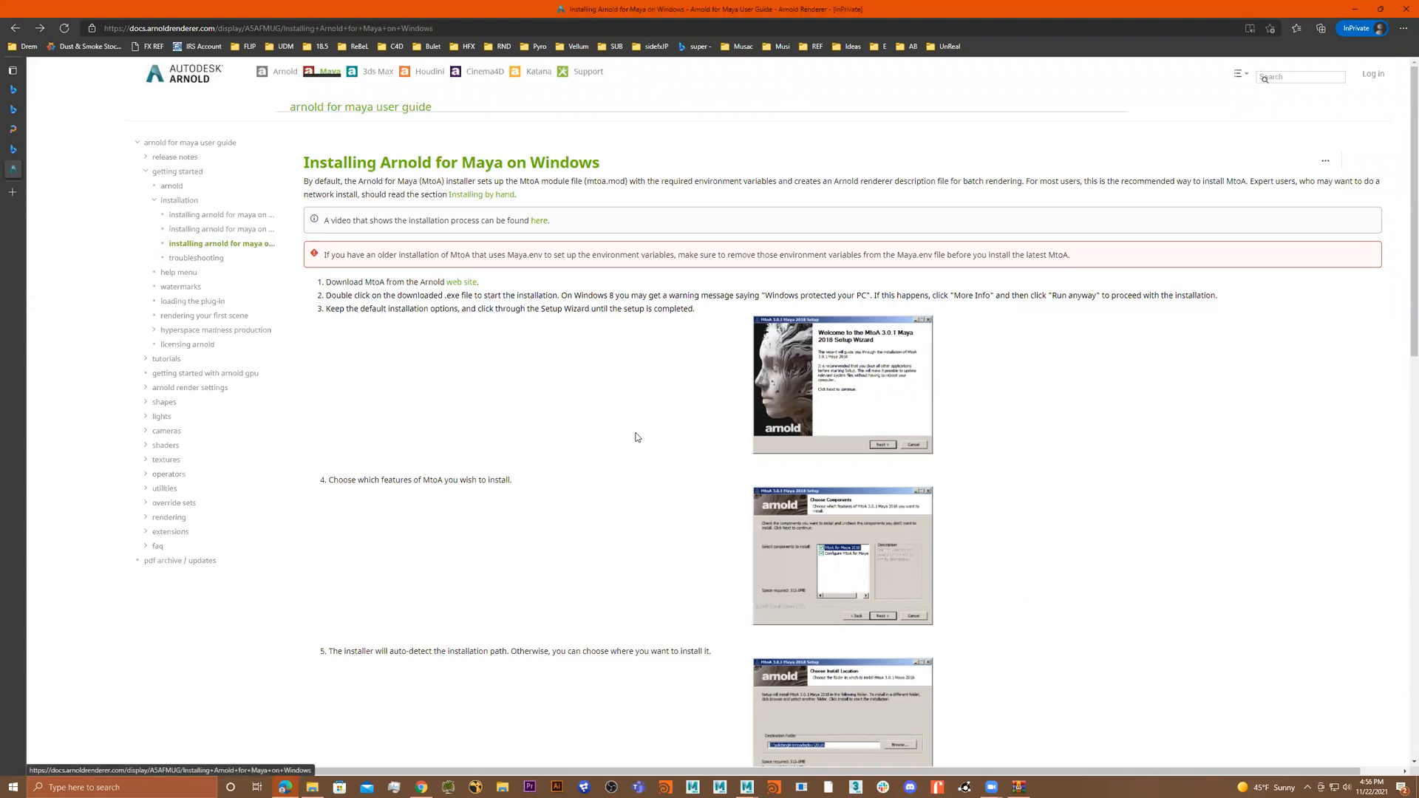
- Show the Car-Studio-Lighting.zip download from the Learning Scenes page, and return to the car scene in Maya
click(222, 244)
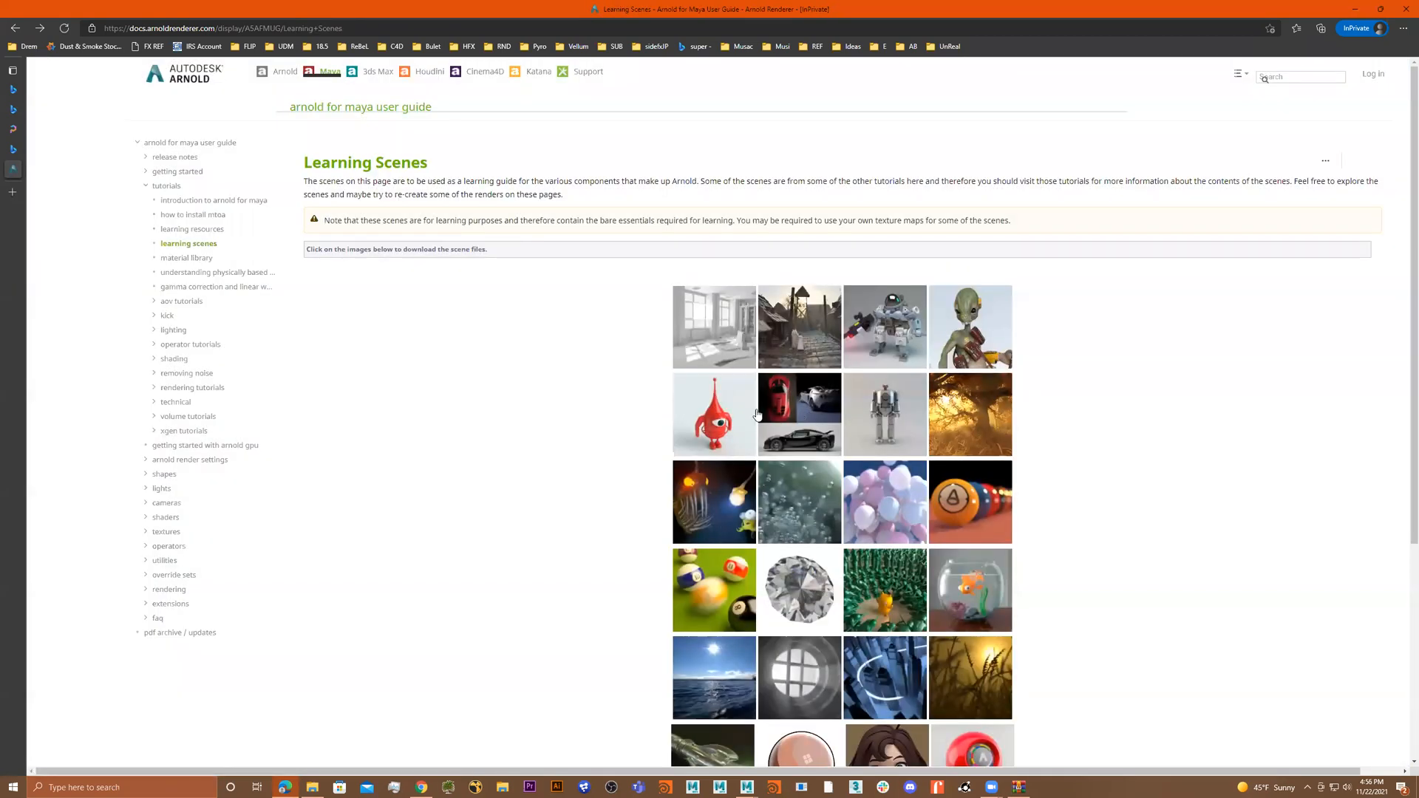
click(797, 420)
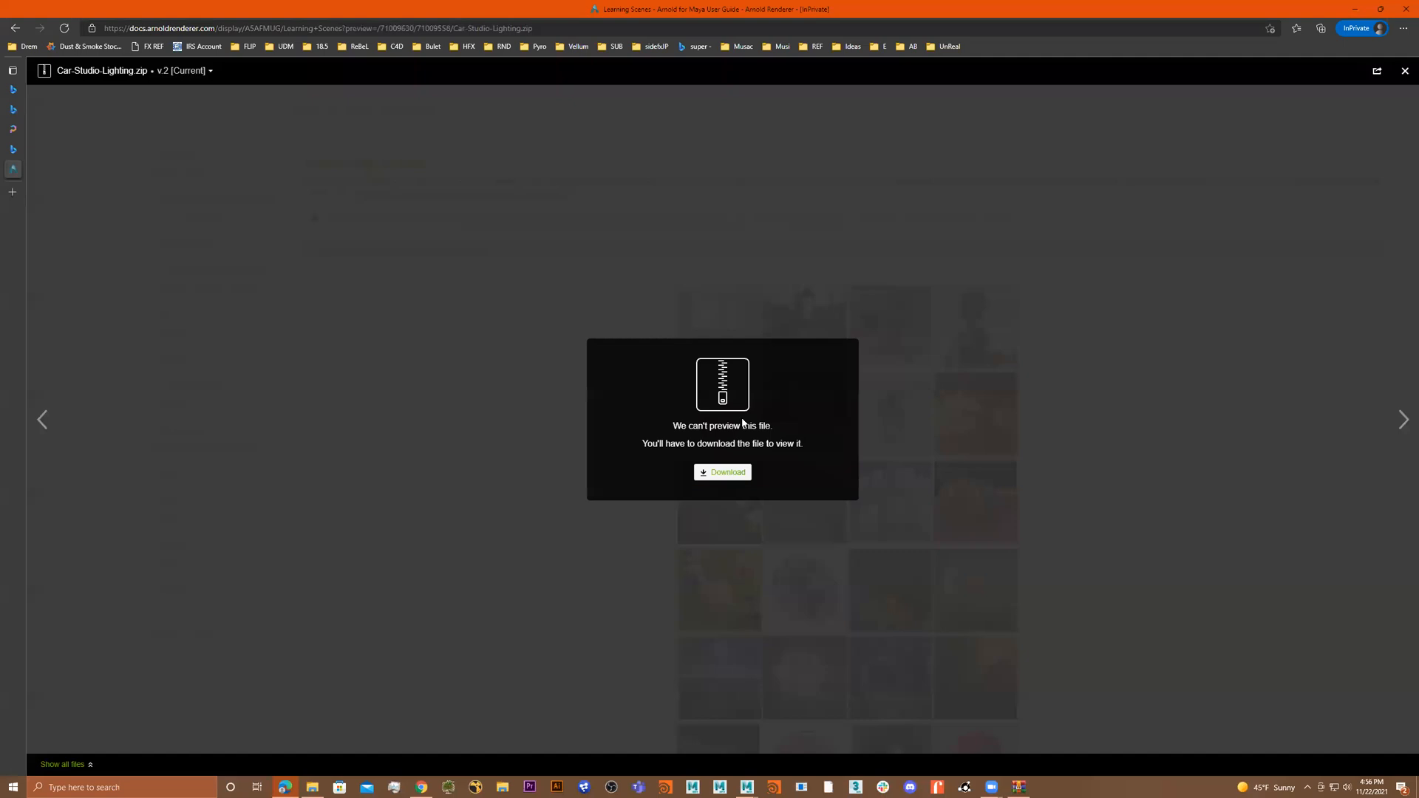
click(1357, 7)
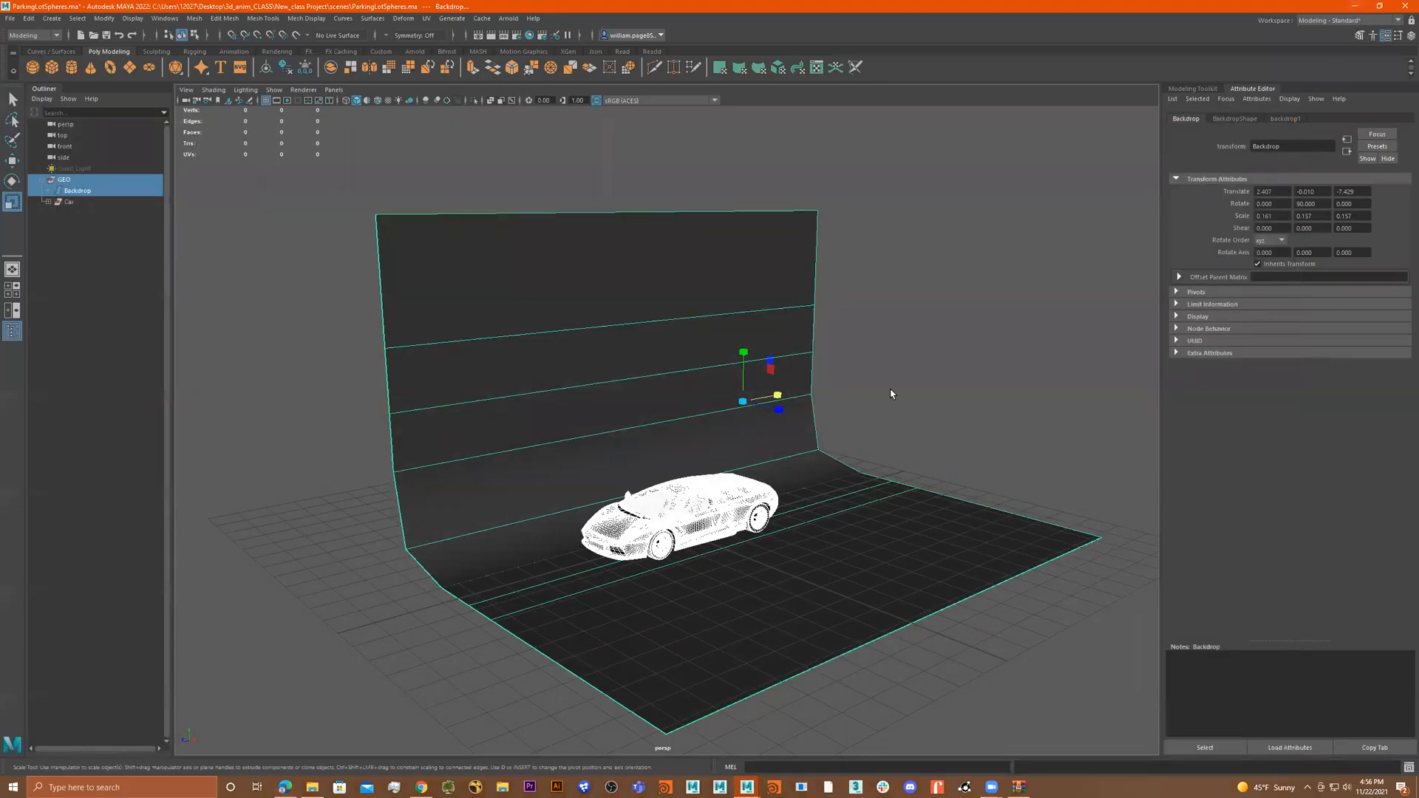
- Raise the backdrop above the car to about 1.277 in Translate Y and check it from a low angle
alt+drag(921, 437, 773, 436)
key(w)
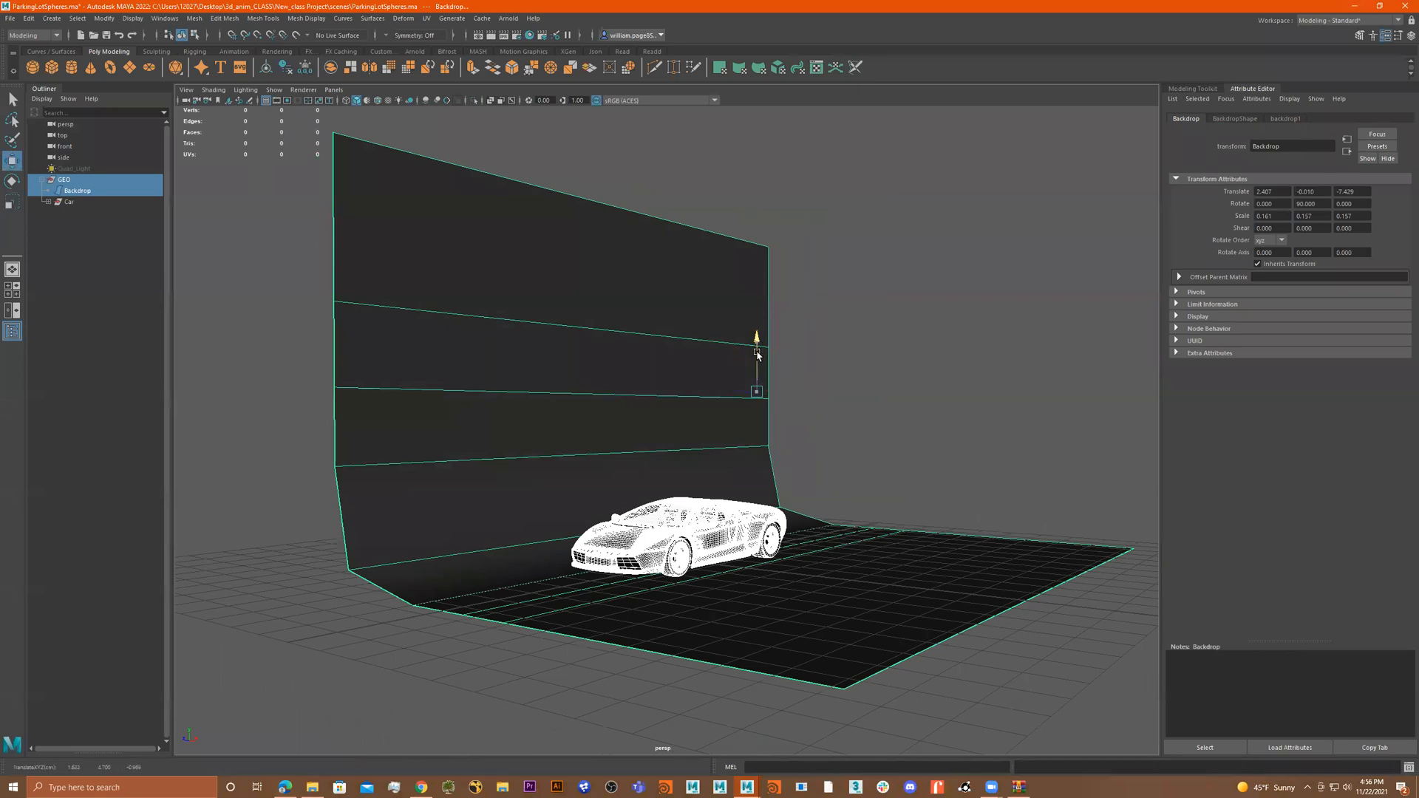
drag(757, 340, 756, 515)
alt+drag(752, 438, 728, 325)
alt+drag(729, 326, 708, 456)
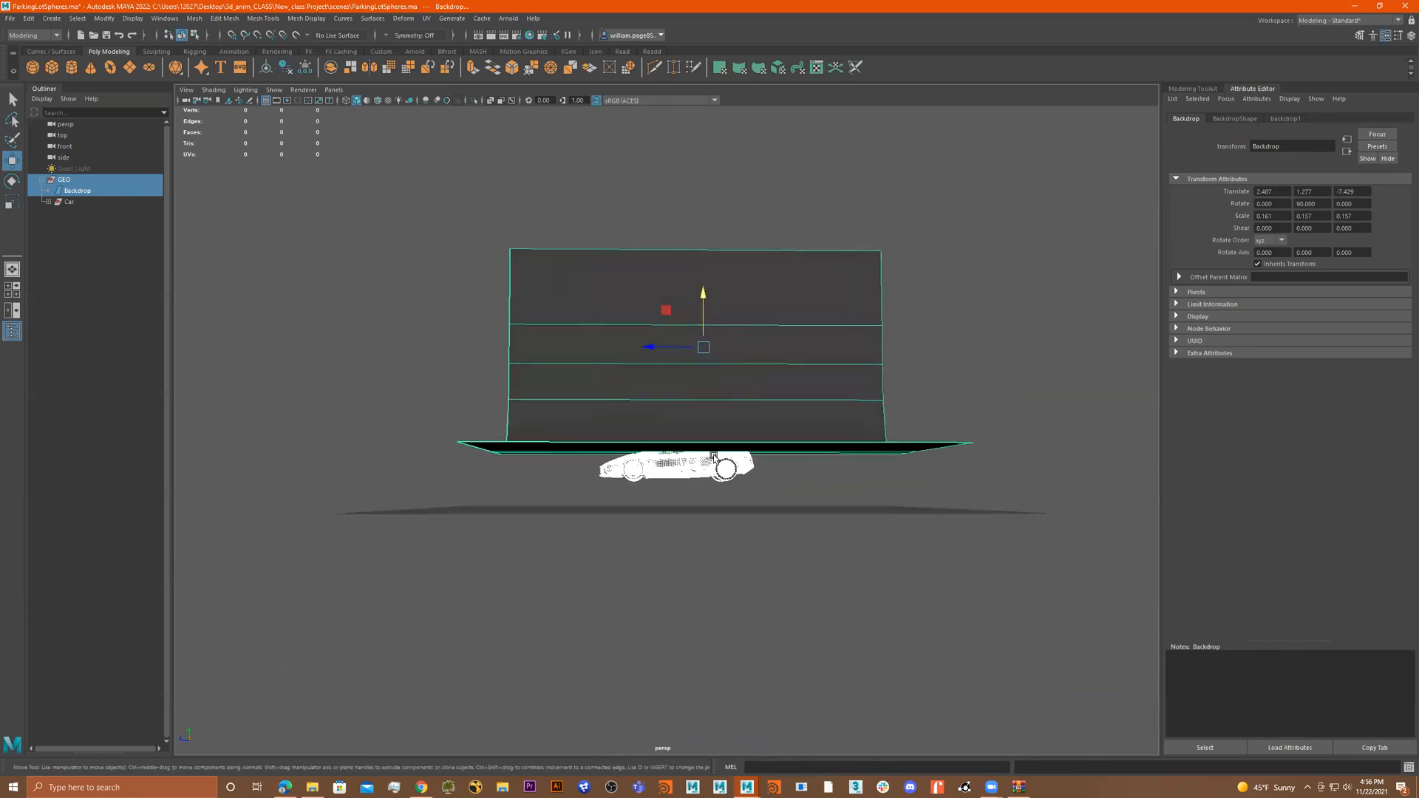
- In the side view, lower the backdrop to about -0.004 in Translate Y so its floor meets the car's tires
key(space)
key(space)
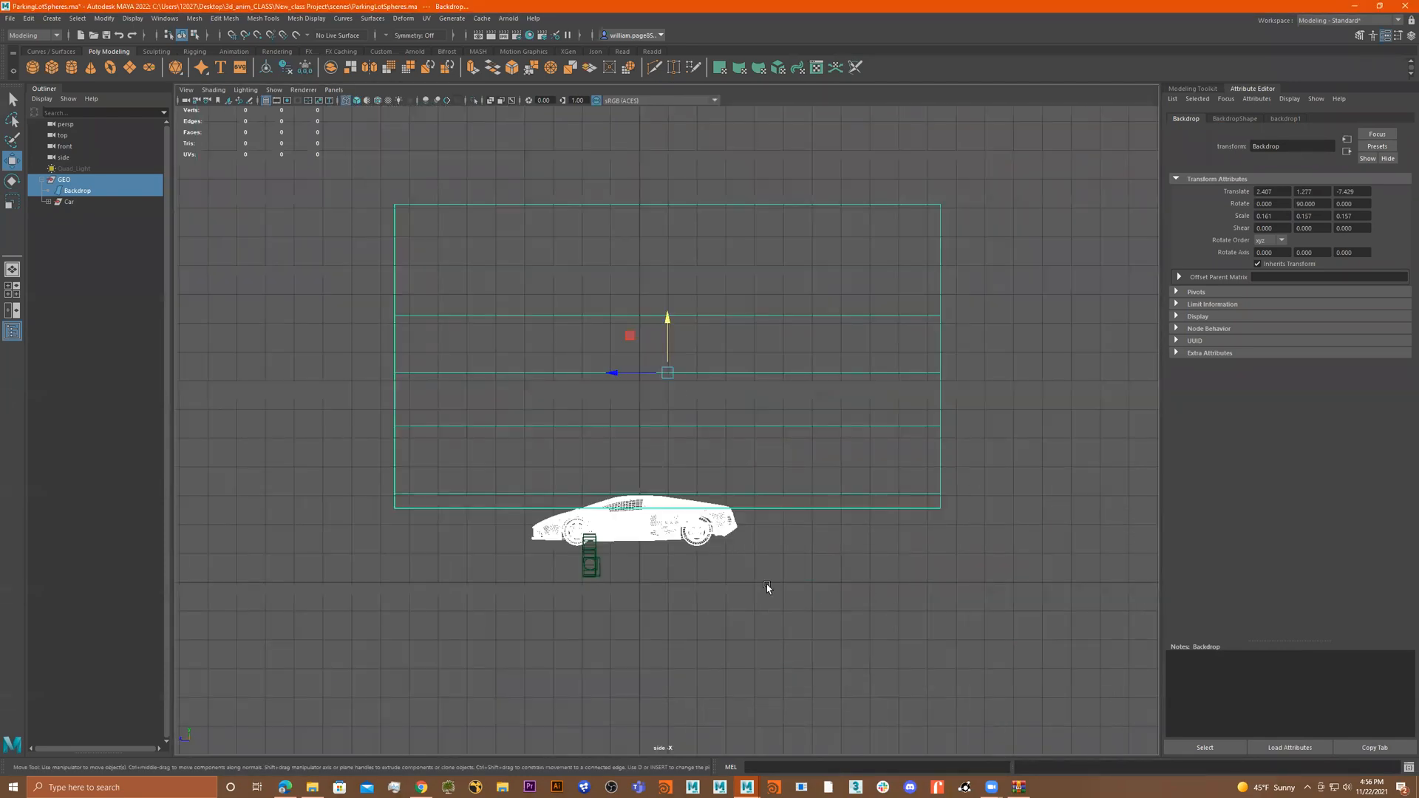
drag(661, 343, 675, 379)
scroll(719, 558, up, 8)
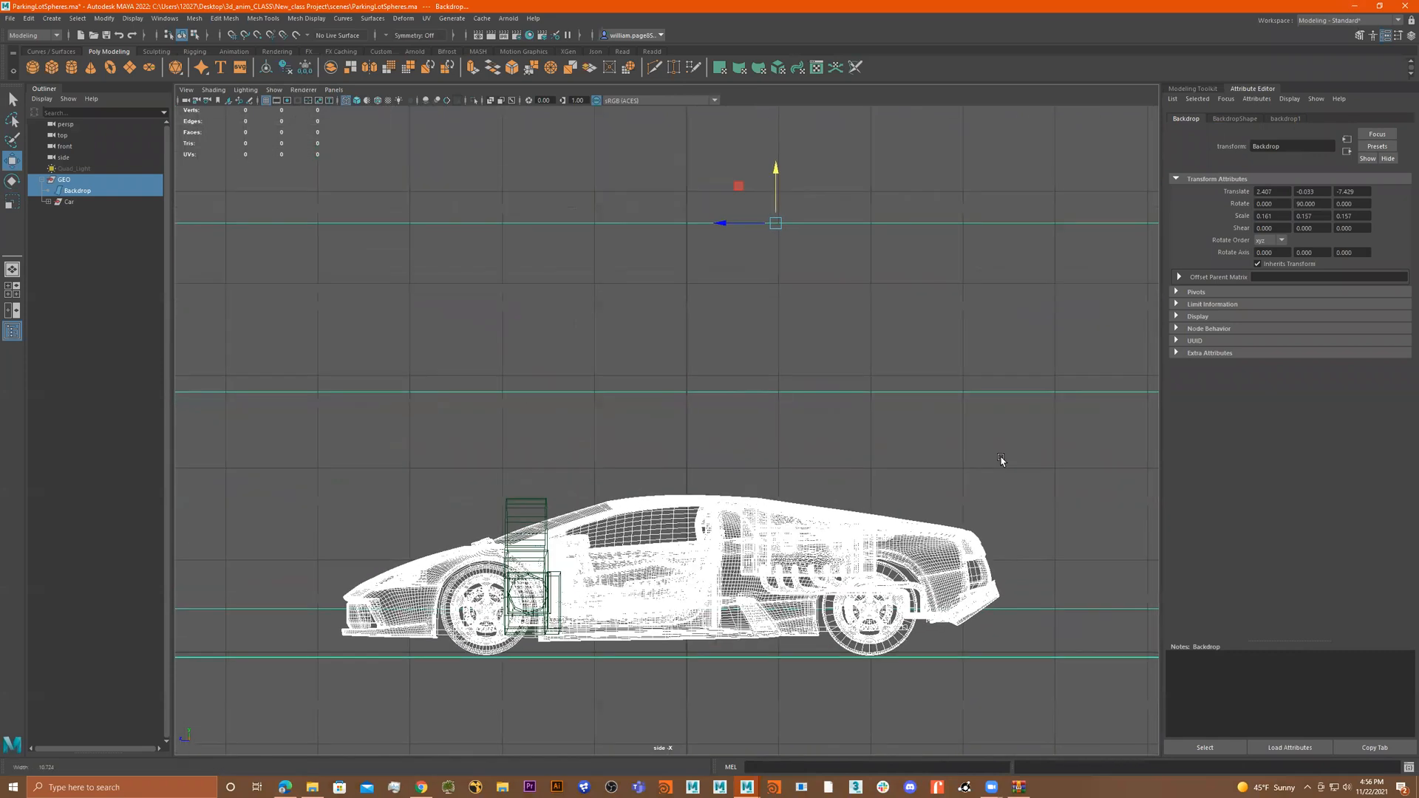
scroll(755, 317, up, 1)
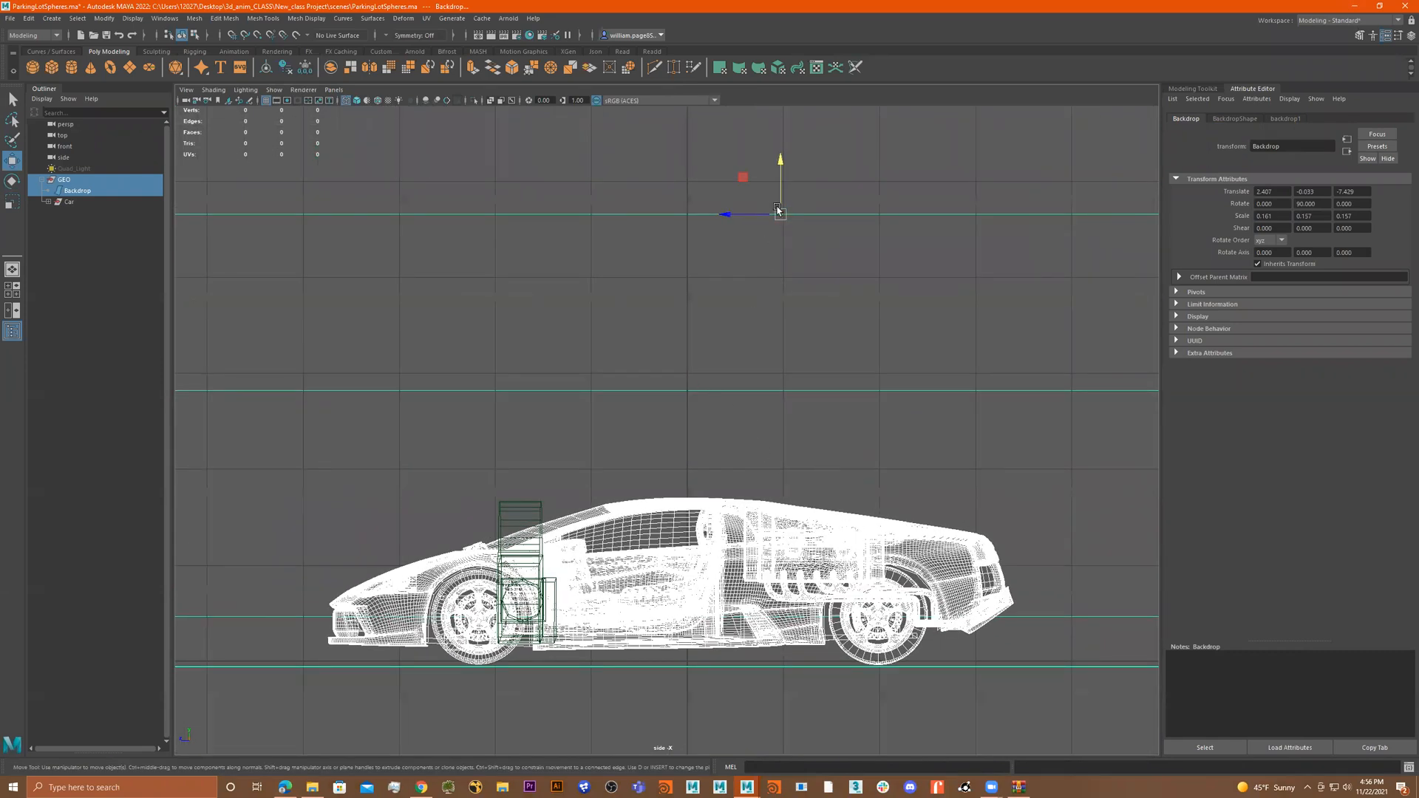
drag(778, 191, 779, 188)
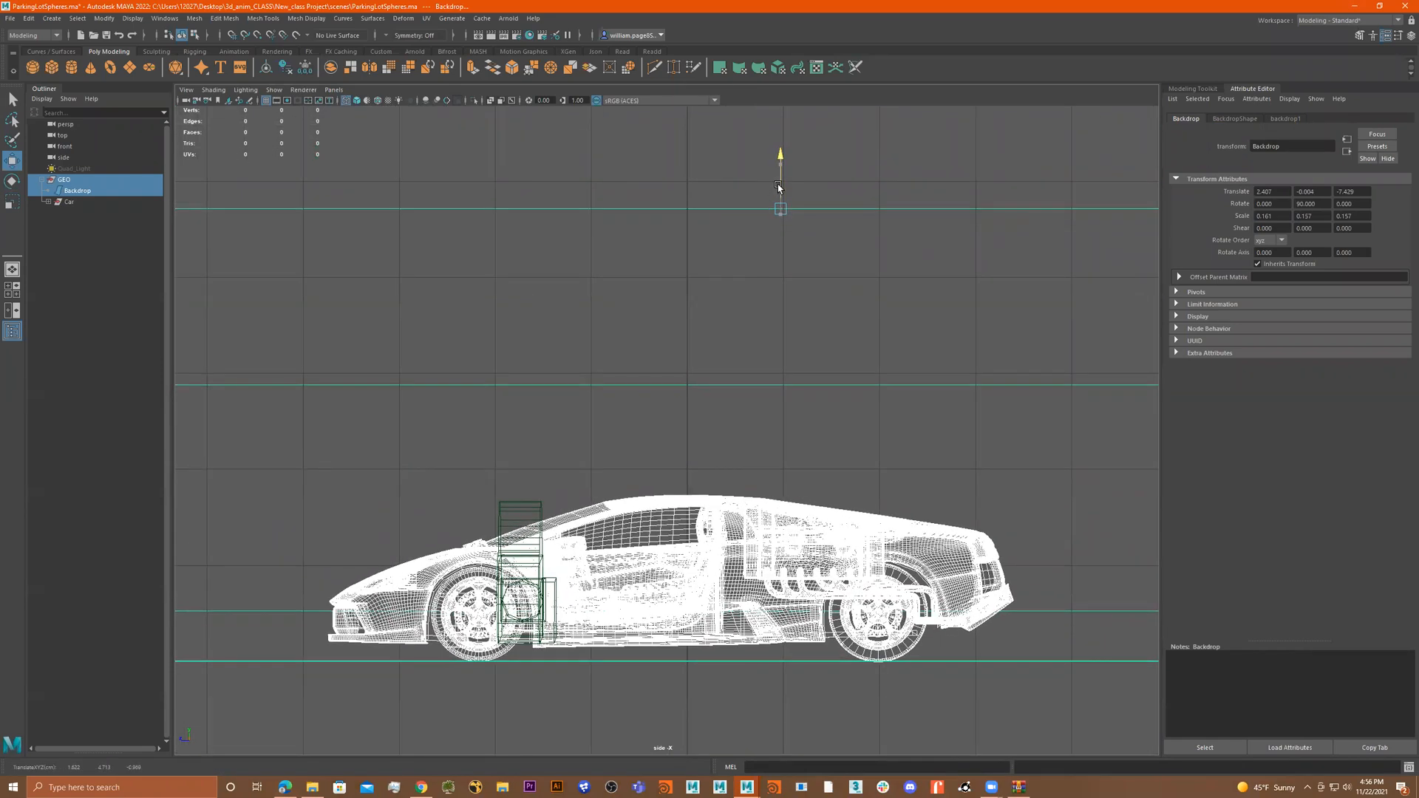
- Return to the perspective view and hide the backdrop, leaving only the car on the grid
scroll(659, 345, down, 3)
key(space)
key(space)
mouse_move(839, 354)
alt+mouse_down()
mouse_move(833, 402)
mouse_move(751, 335)
alt+mouse_up()
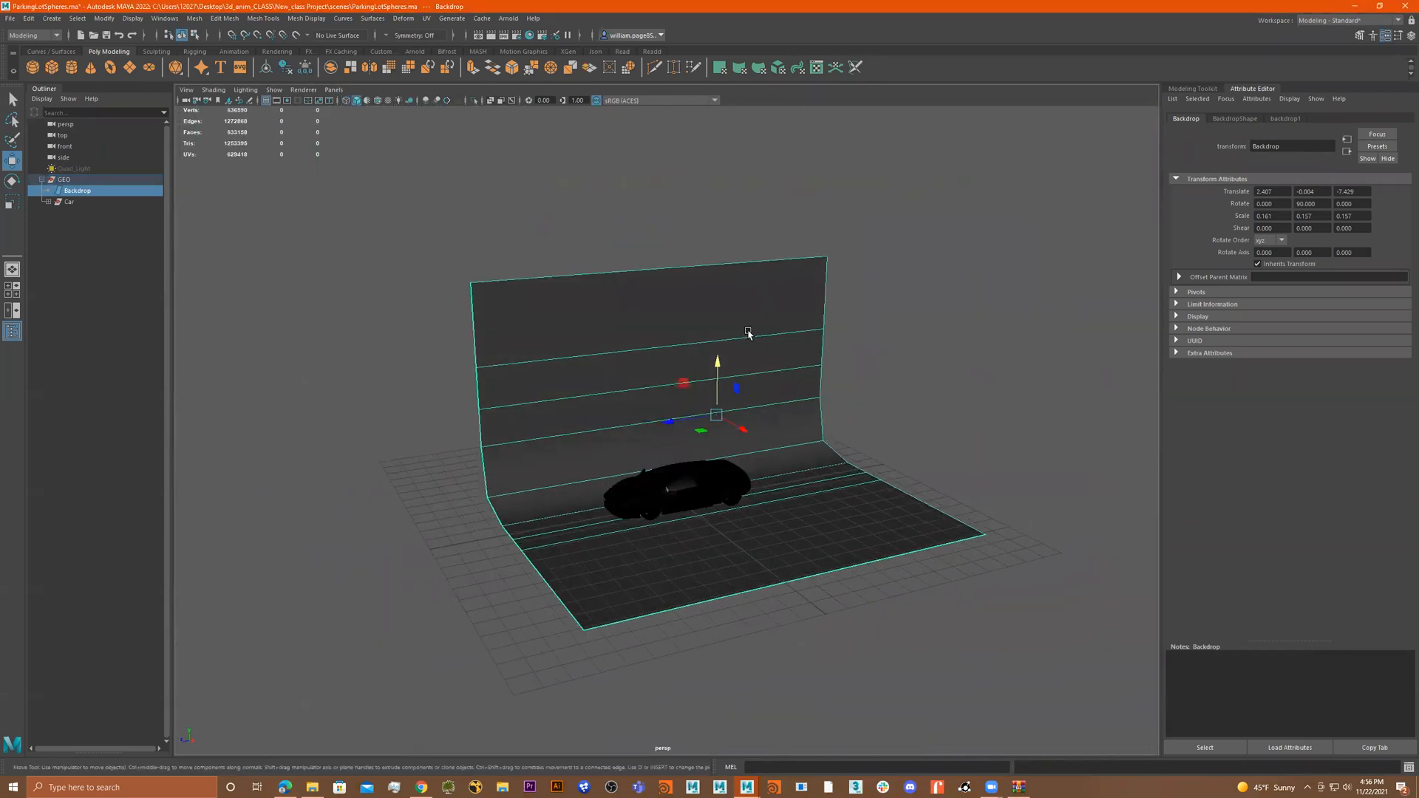
key(h)
alt+drag(683, 491, 887, 480)
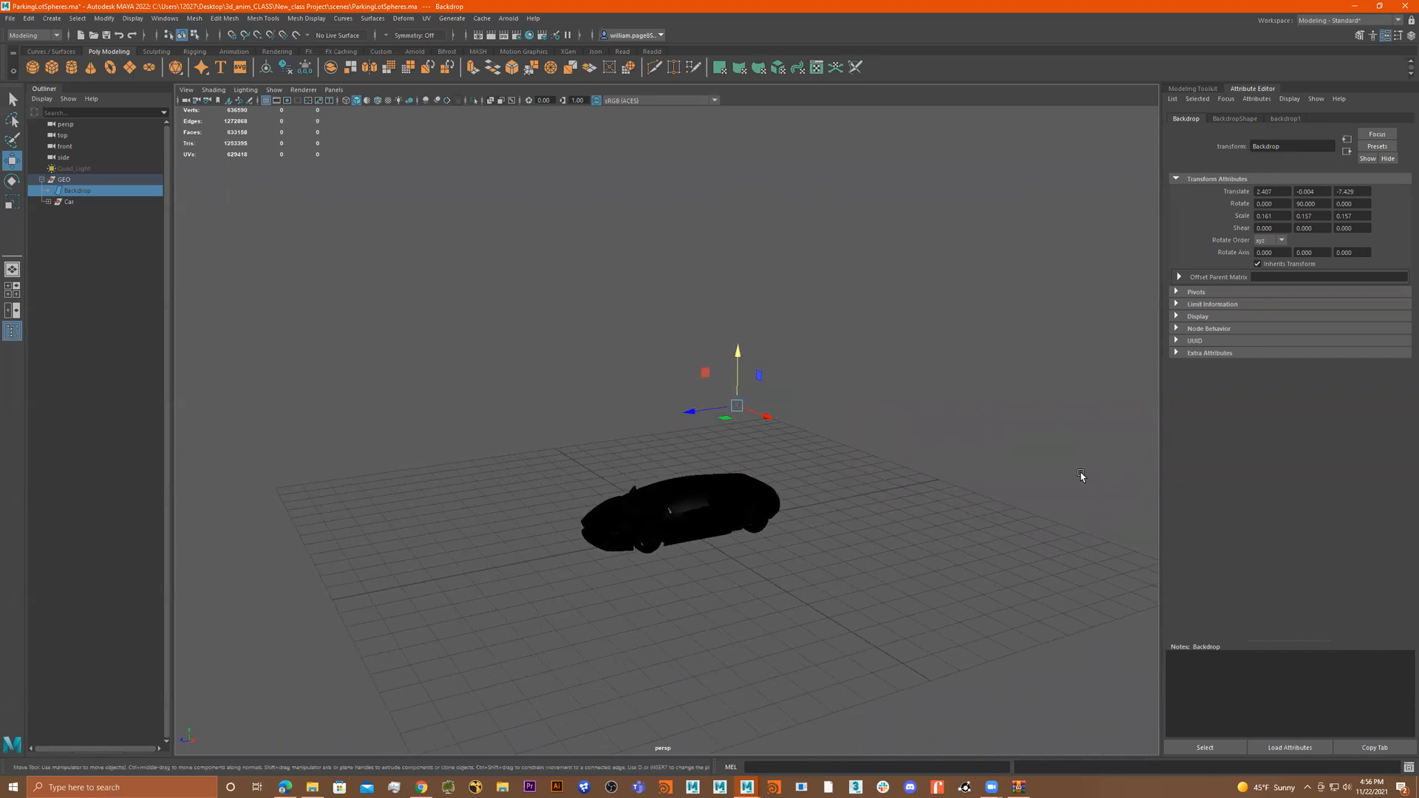
alt+drag(708, 551, 592, 473)
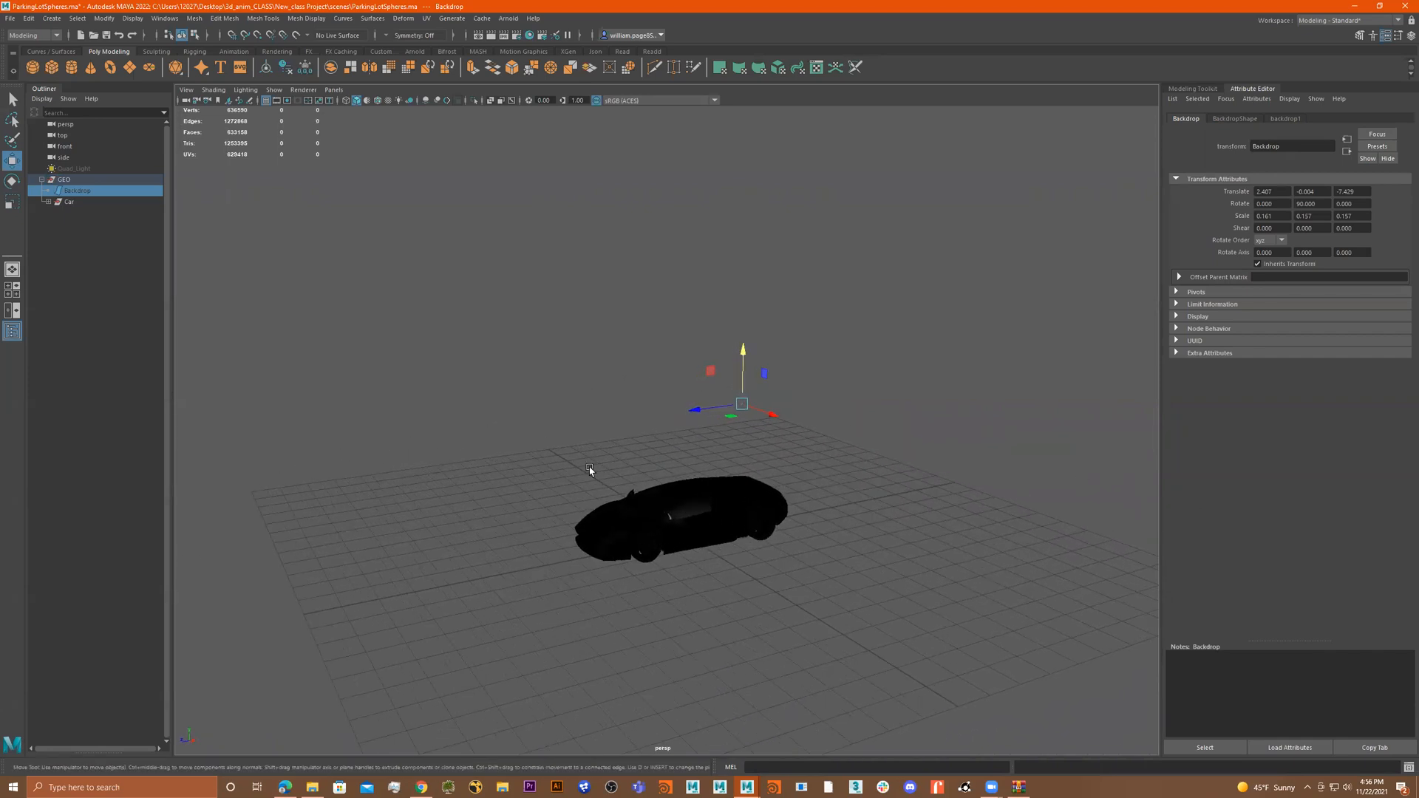
- Start importing an image plane for the perspective camera and browse to the ABCD folder on the Desktop
click(188, 90)
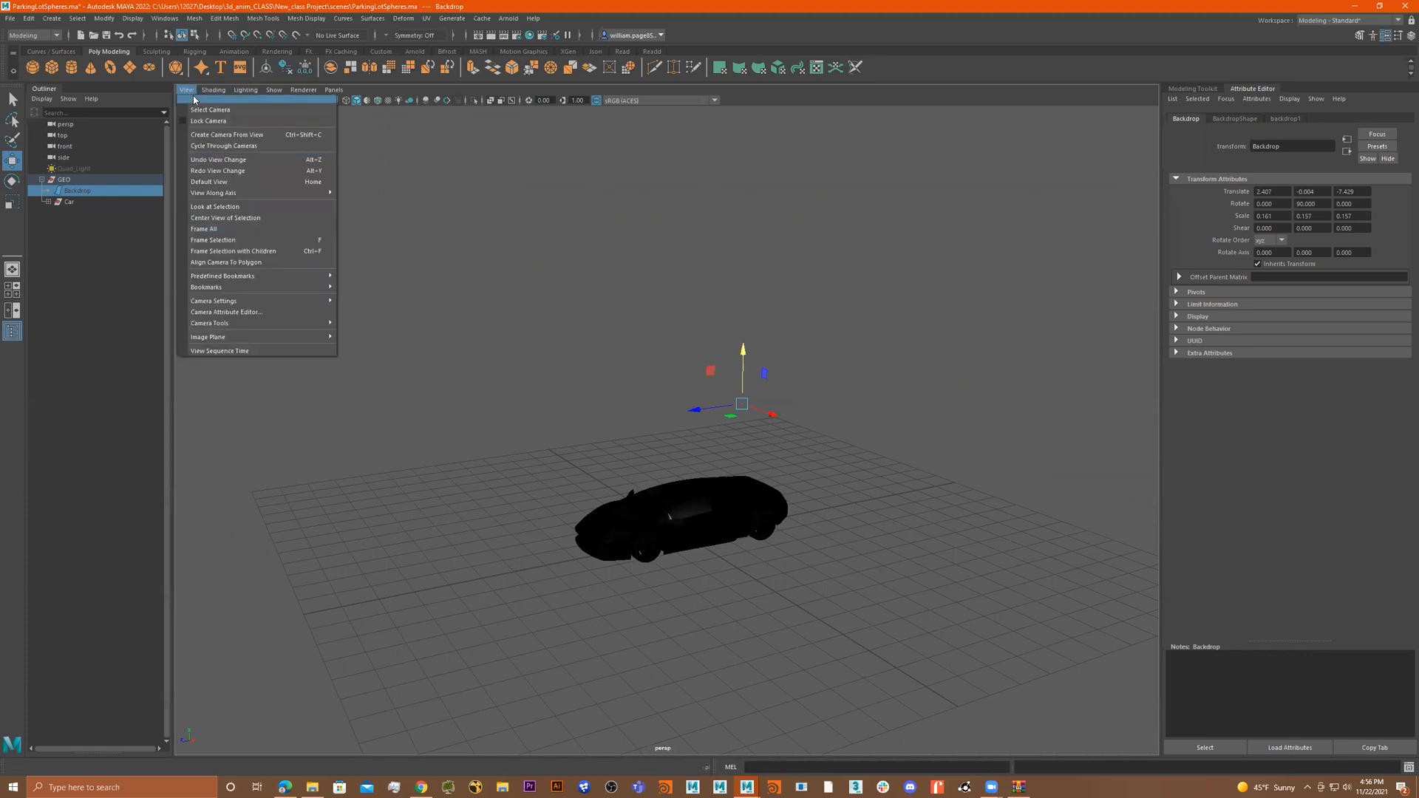
mouse_move(279, 338)
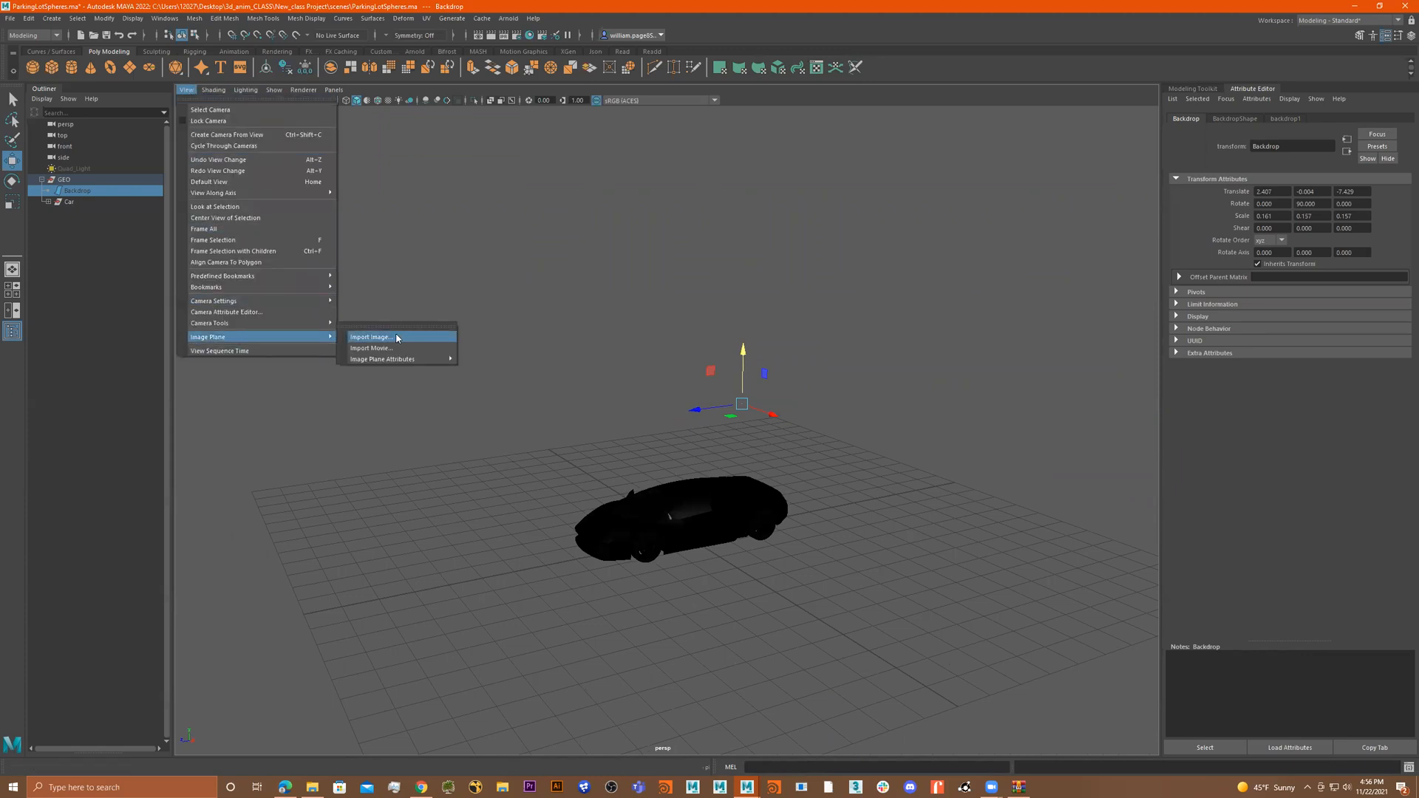
click(372, 338)
click(613, 272)
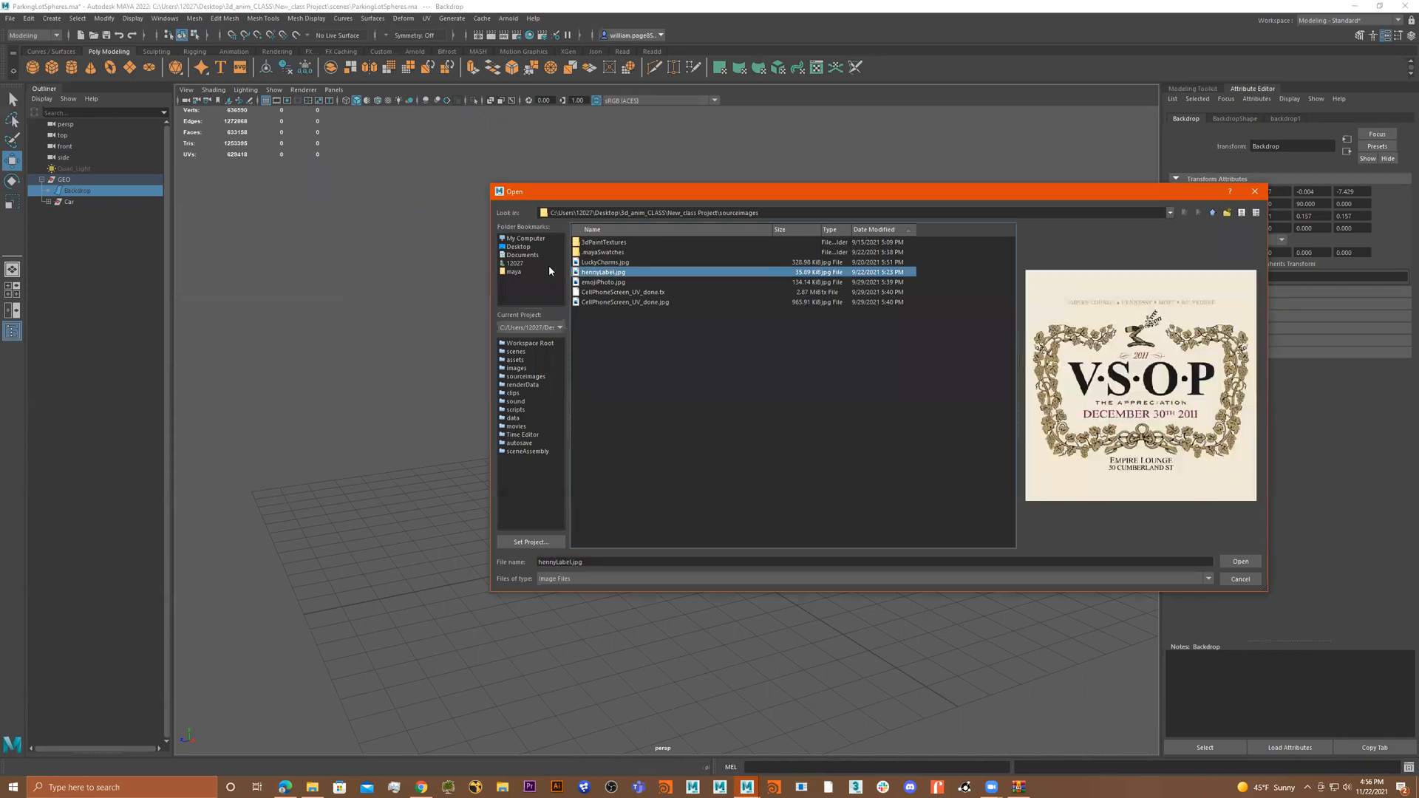
click(538, 240)
click(527, 247)
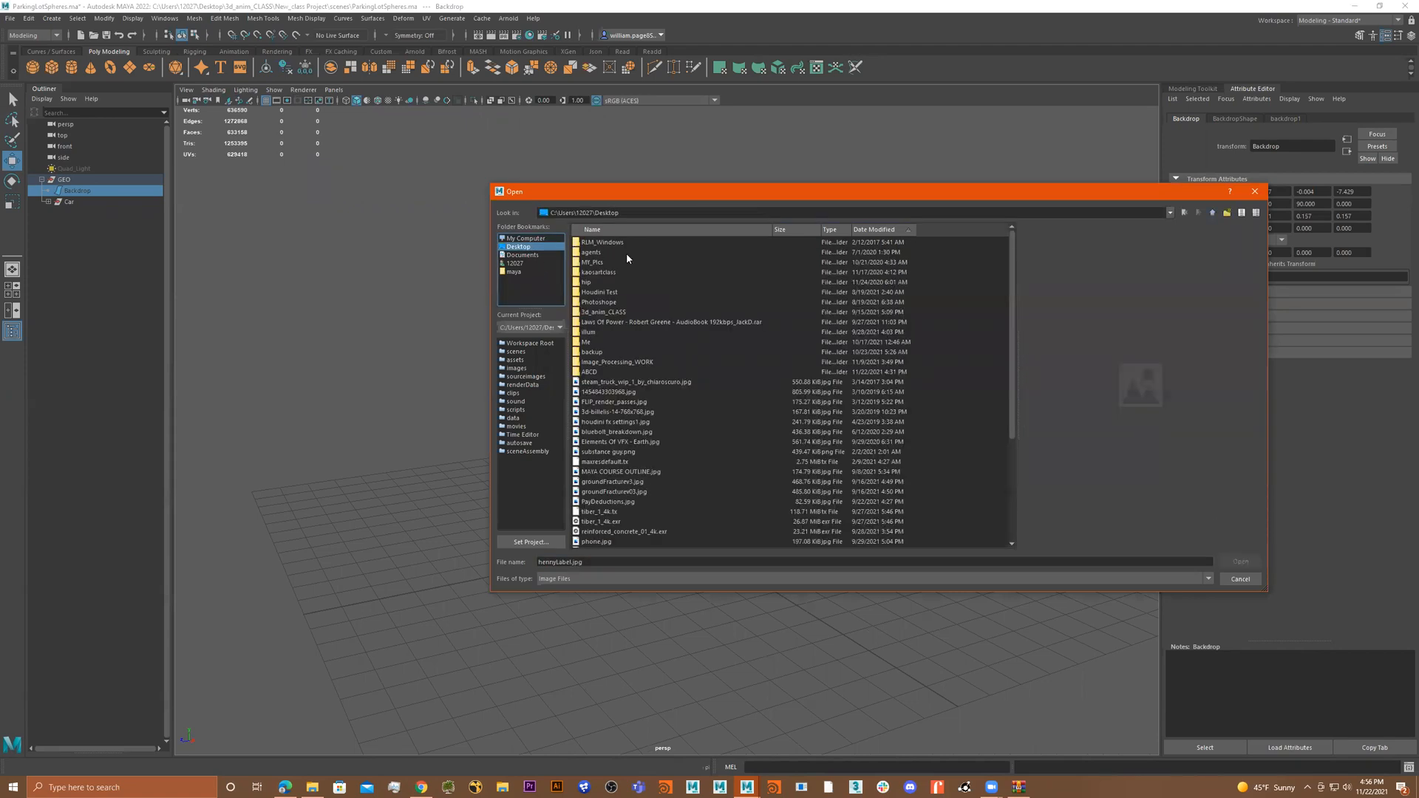
double_click(592, 372)
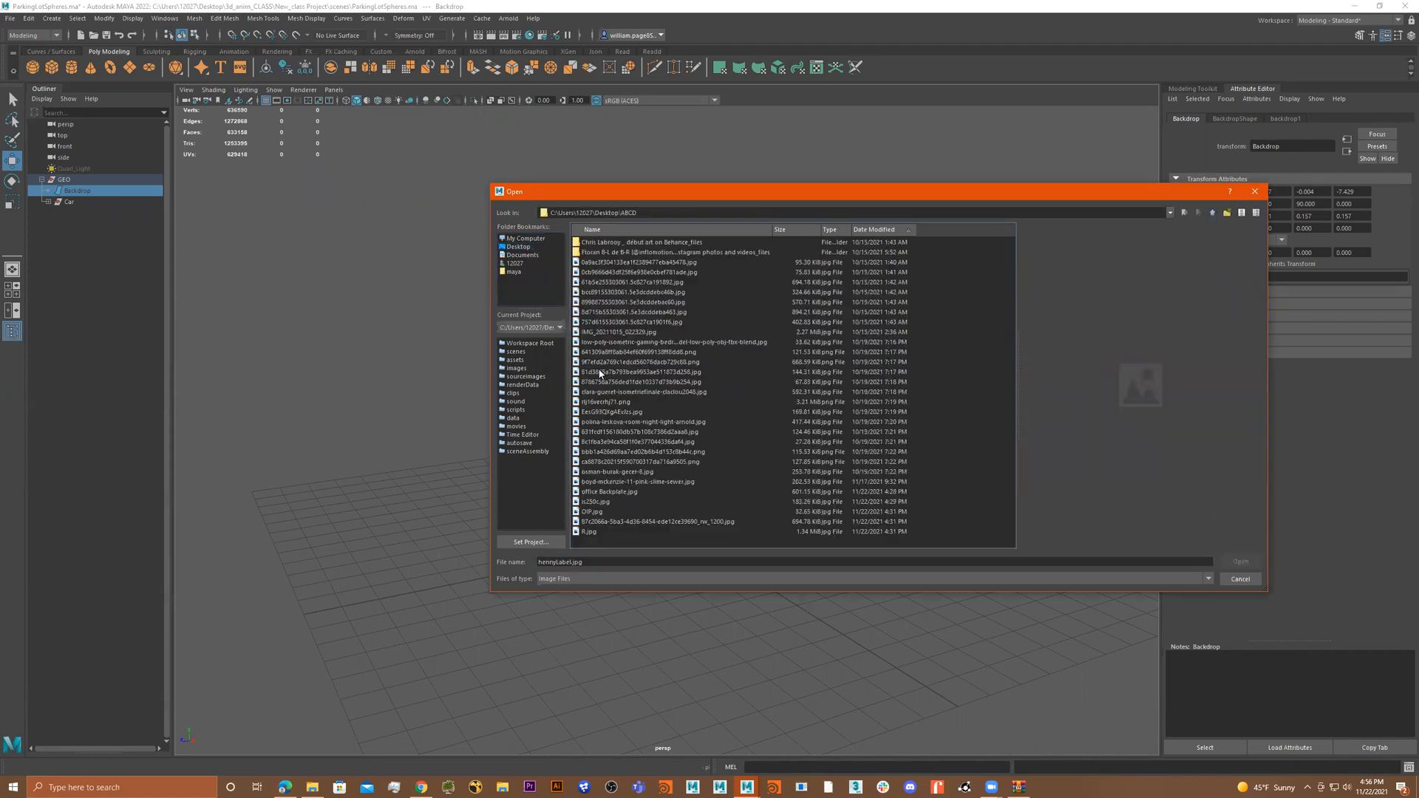
- Preview the candidate background photos and import office Backplate.jpg as the camera's image plane
click(624, 532)
click(625, 522)
click(624, 511)
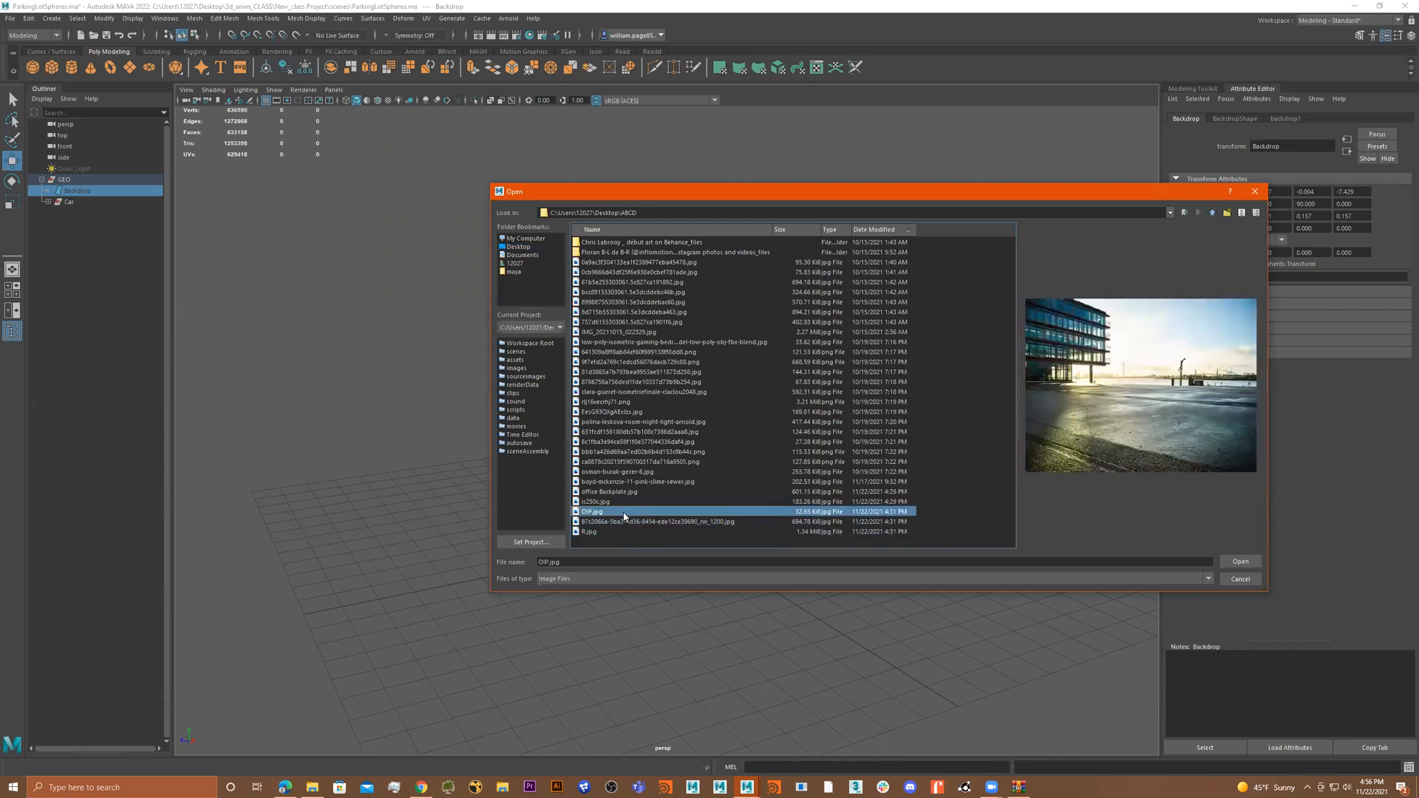
click(626, 502)
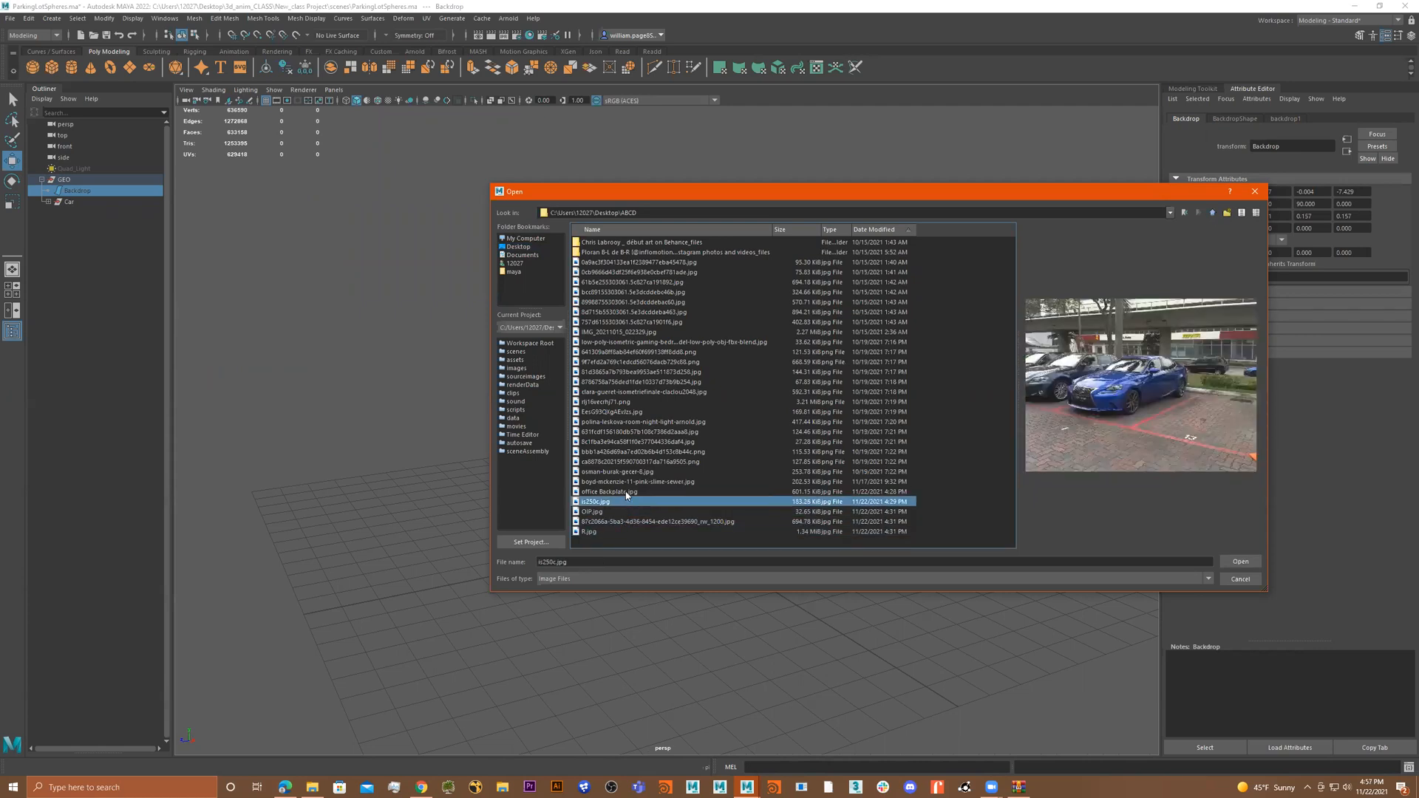
click(627, 492)
click(627, 482)
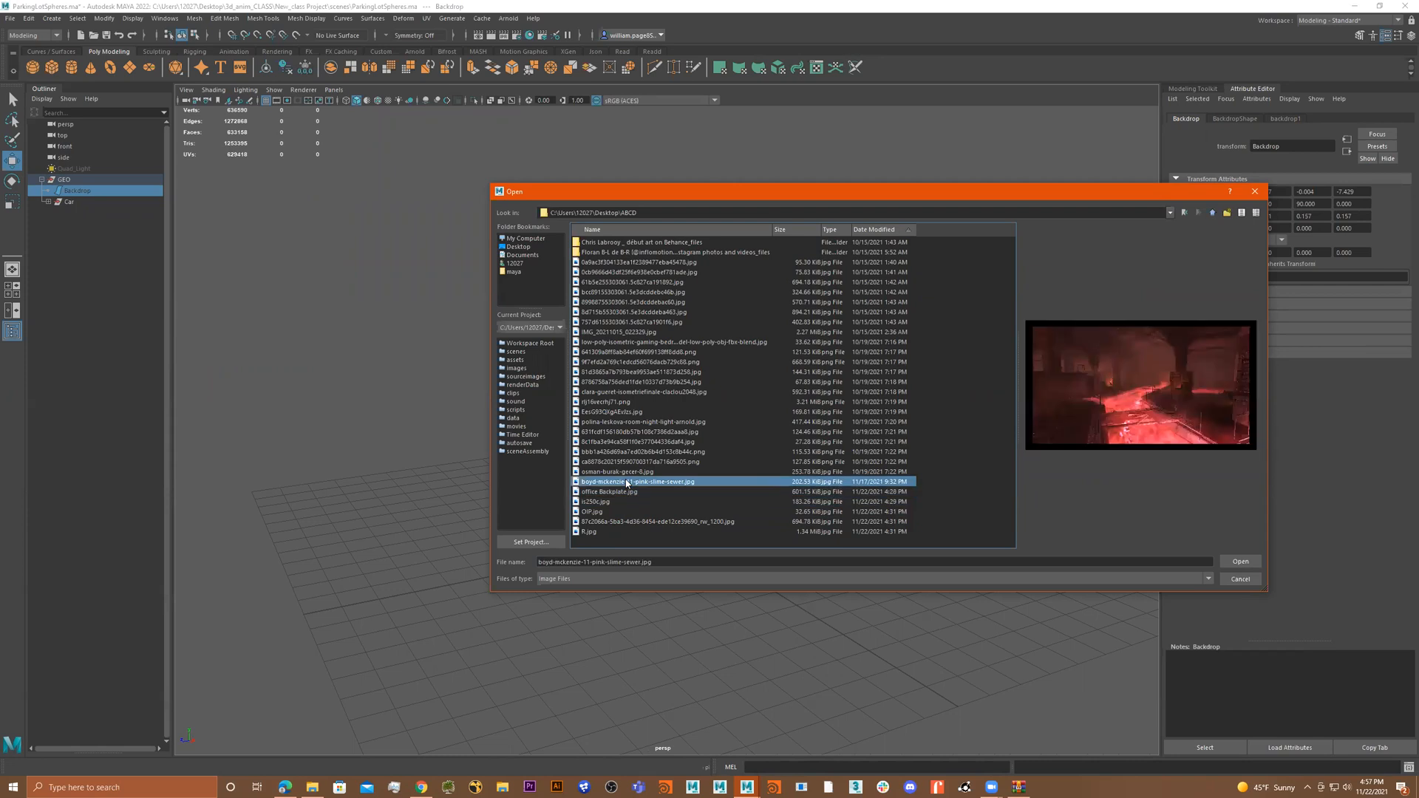
click(627, 473)
click(624, 492)
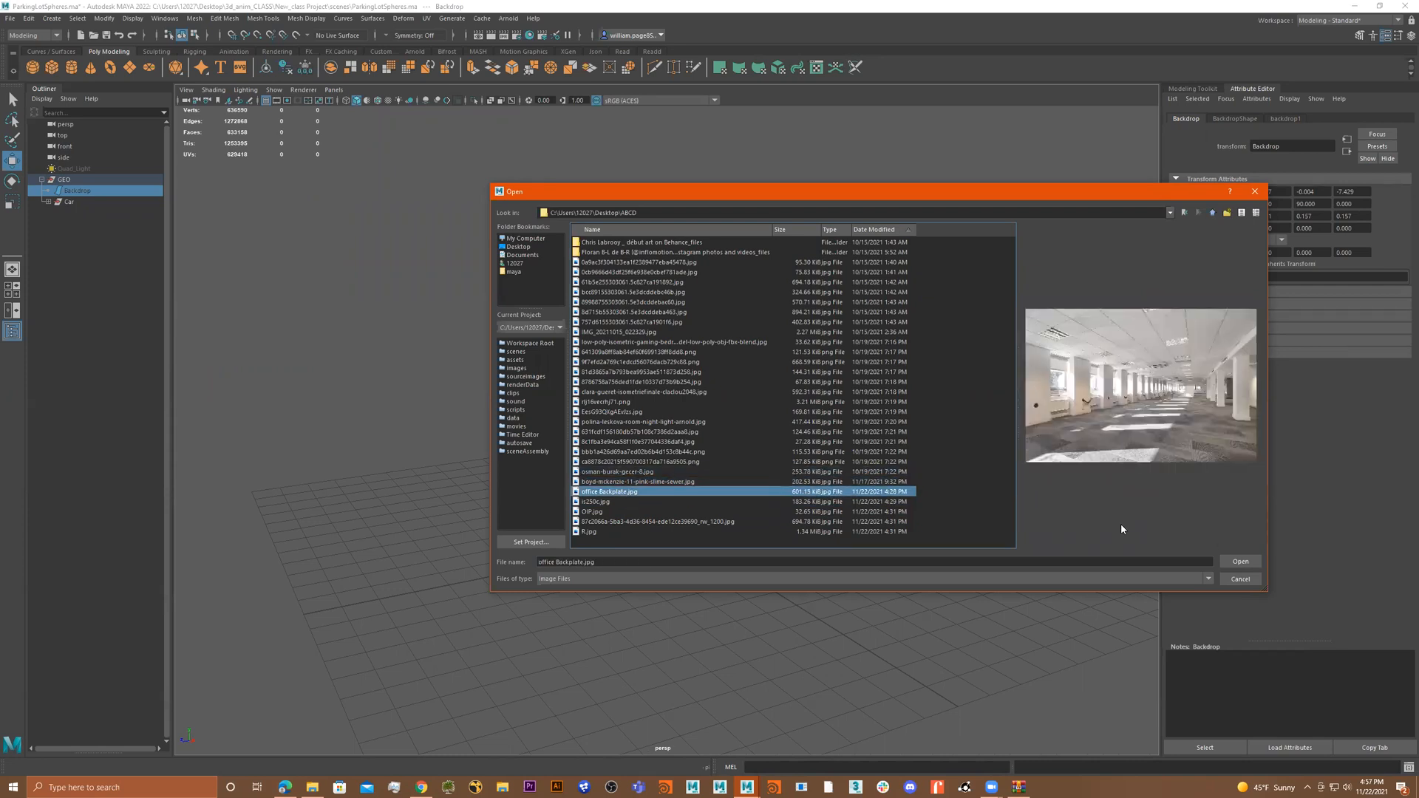
click(1240, 562)
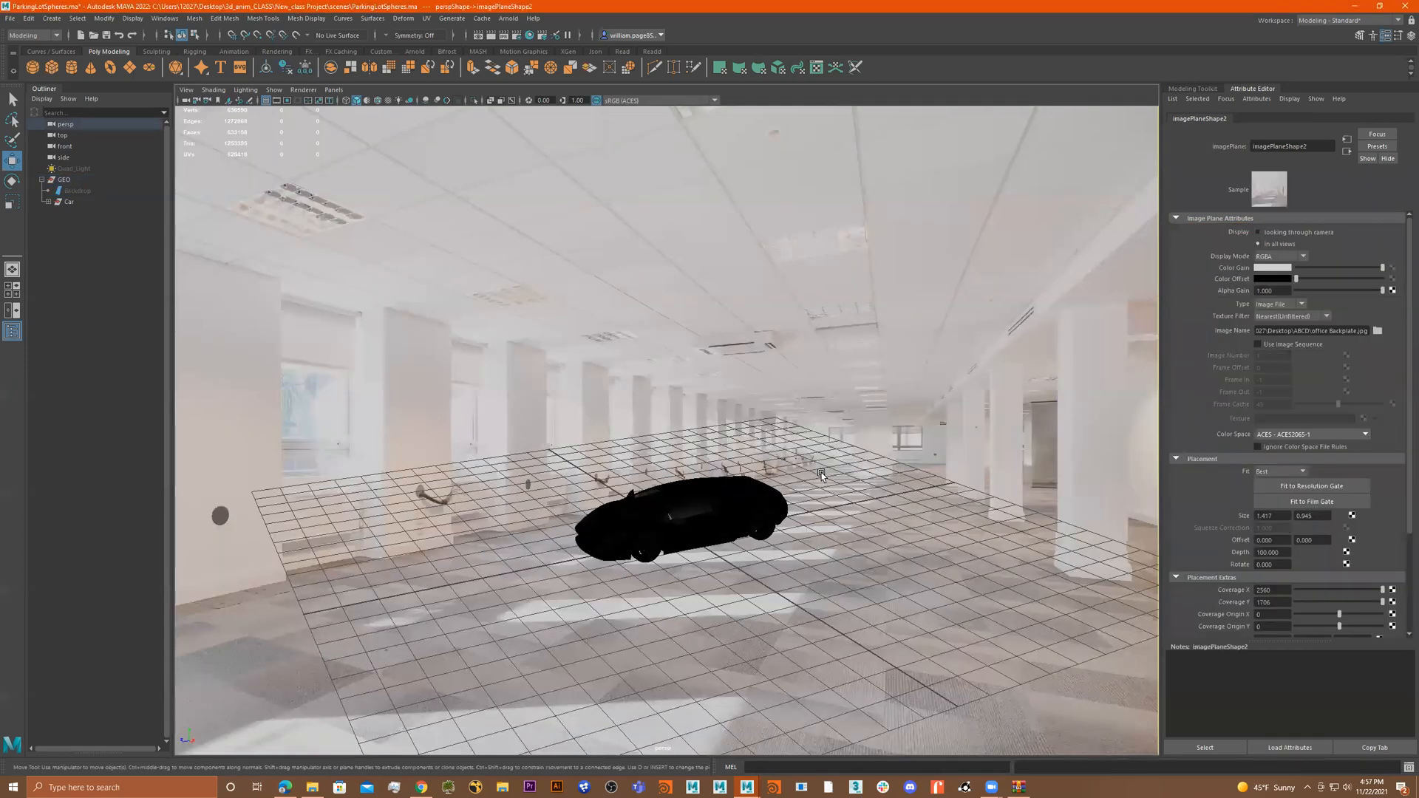
- Orbit and reposition the perspective camera so the grid and car lie flat on the foreground floor of the office photo
alt+drag(826, 492, 877, 673)
alt+drag(831, 602, 1071, 623)
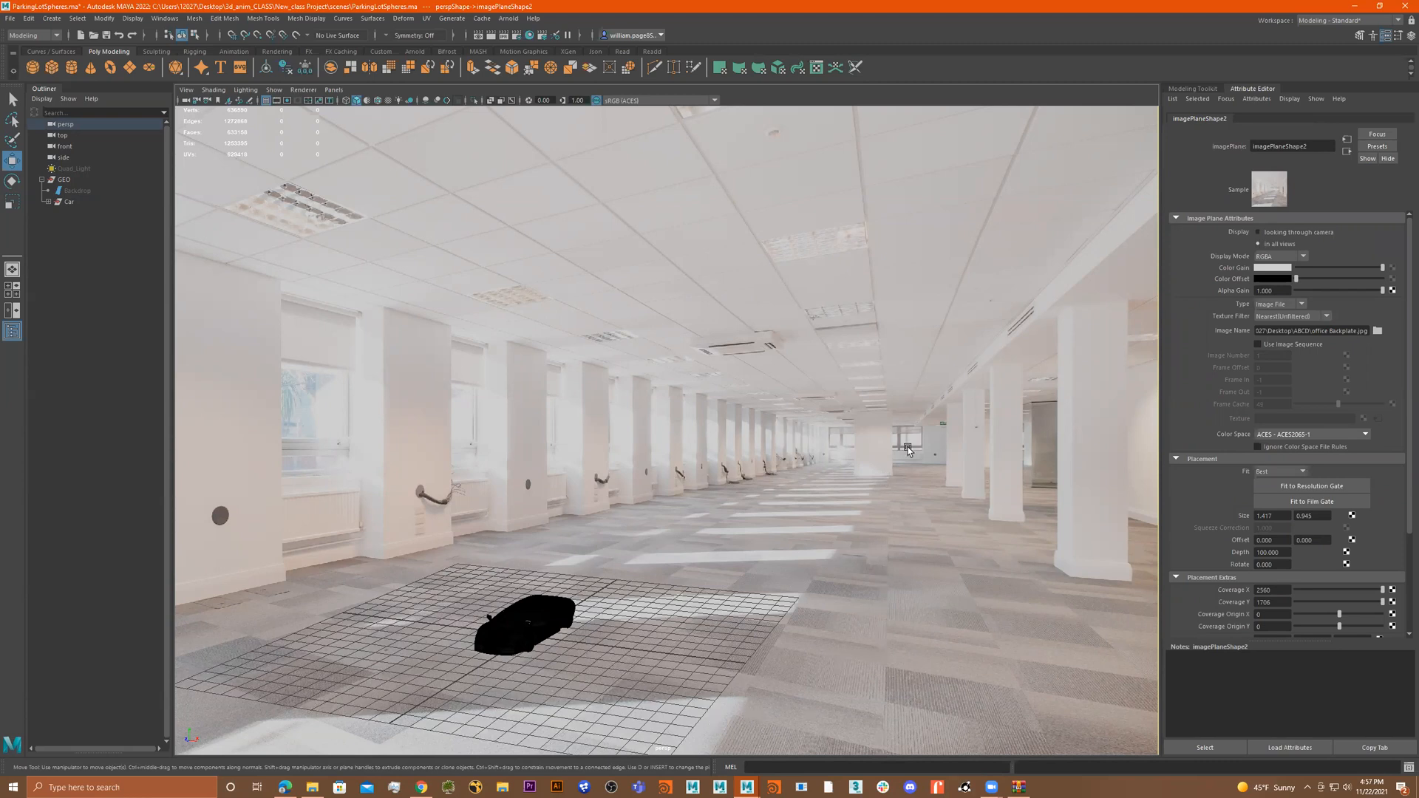
alt+drag(745, 559, 809, 566)
alt+right_drag(810, 566, 748, 571)
alt+drag(748, 570, 781, 603)
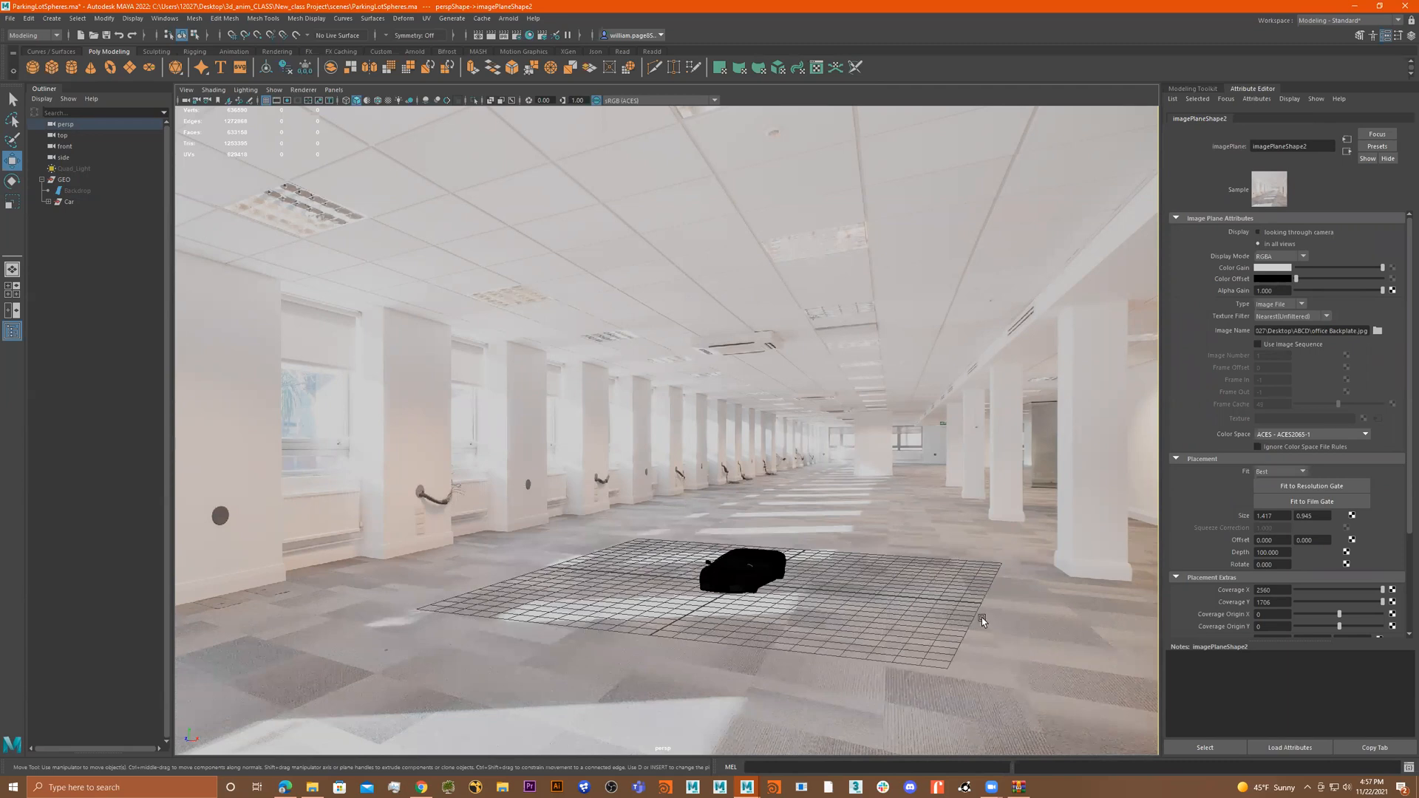
alt+drag(915, 612, 875, 607)
alt+right_drag(875, 607, 906, 589)
mouse_move(906, 588)
alt+mouse_down()
mouse_move(953, 604)
mouse_move(914, 601)
alt+mouse_up()
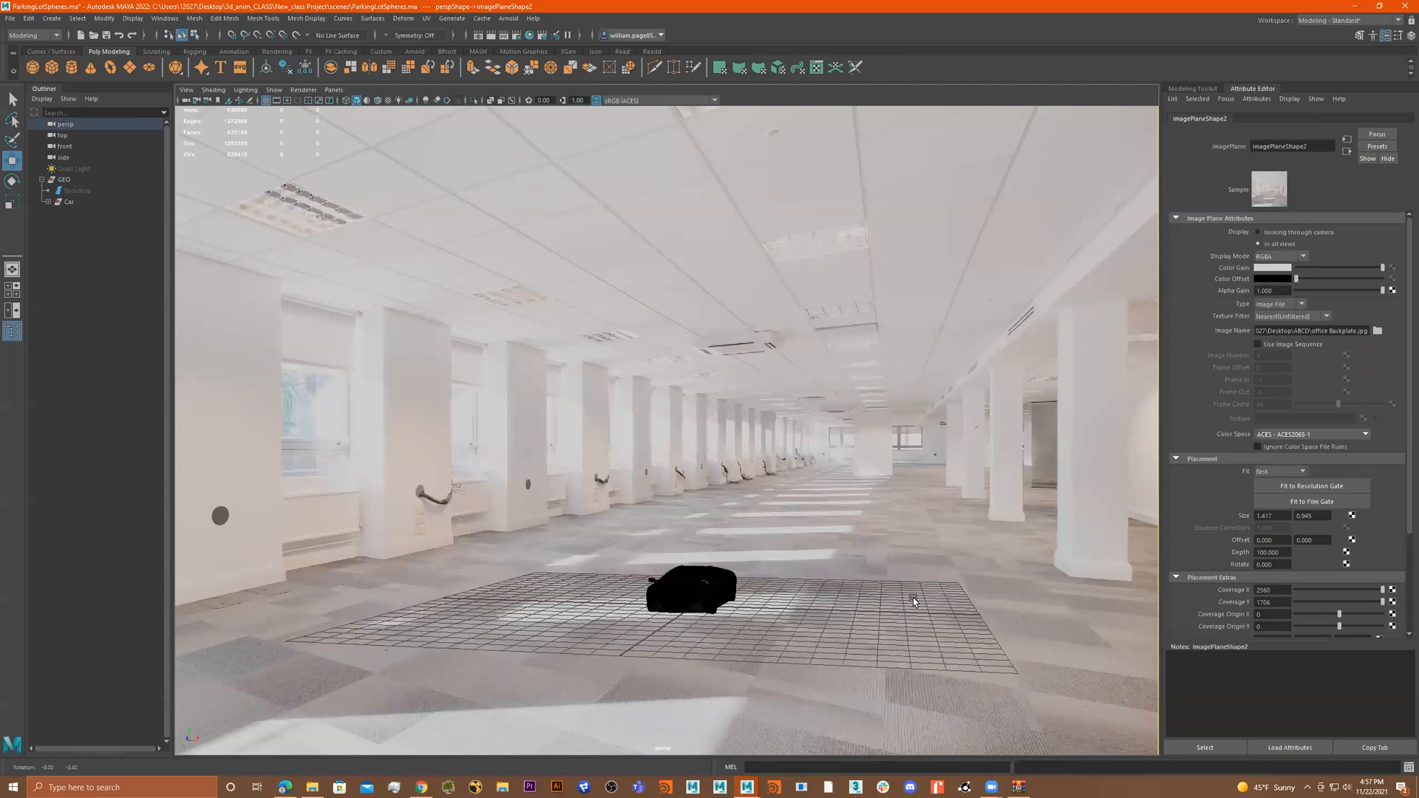
alt+drag(937, 623, 928, 622)
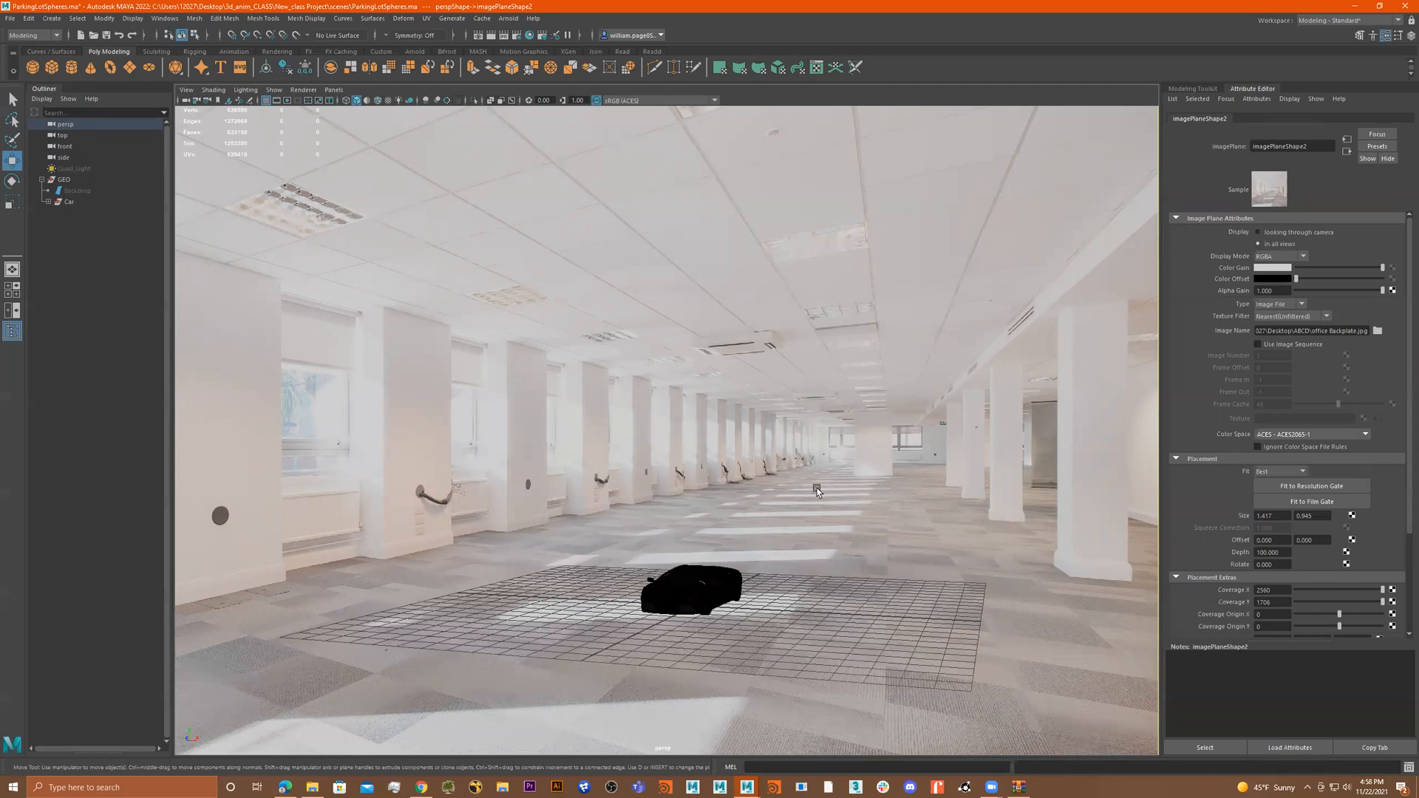
- Rotate and dolly the perspective camera to shift the grid toward mid-floor, adjusting its vanishing direction to the office photo
alt+drag(833, 593, 855, 589)
alt+right_drag(855, 589, 891, 556)
alt+drag(892, 556, 741, 574)
alt+right_drag(741, 575, 705, 574)
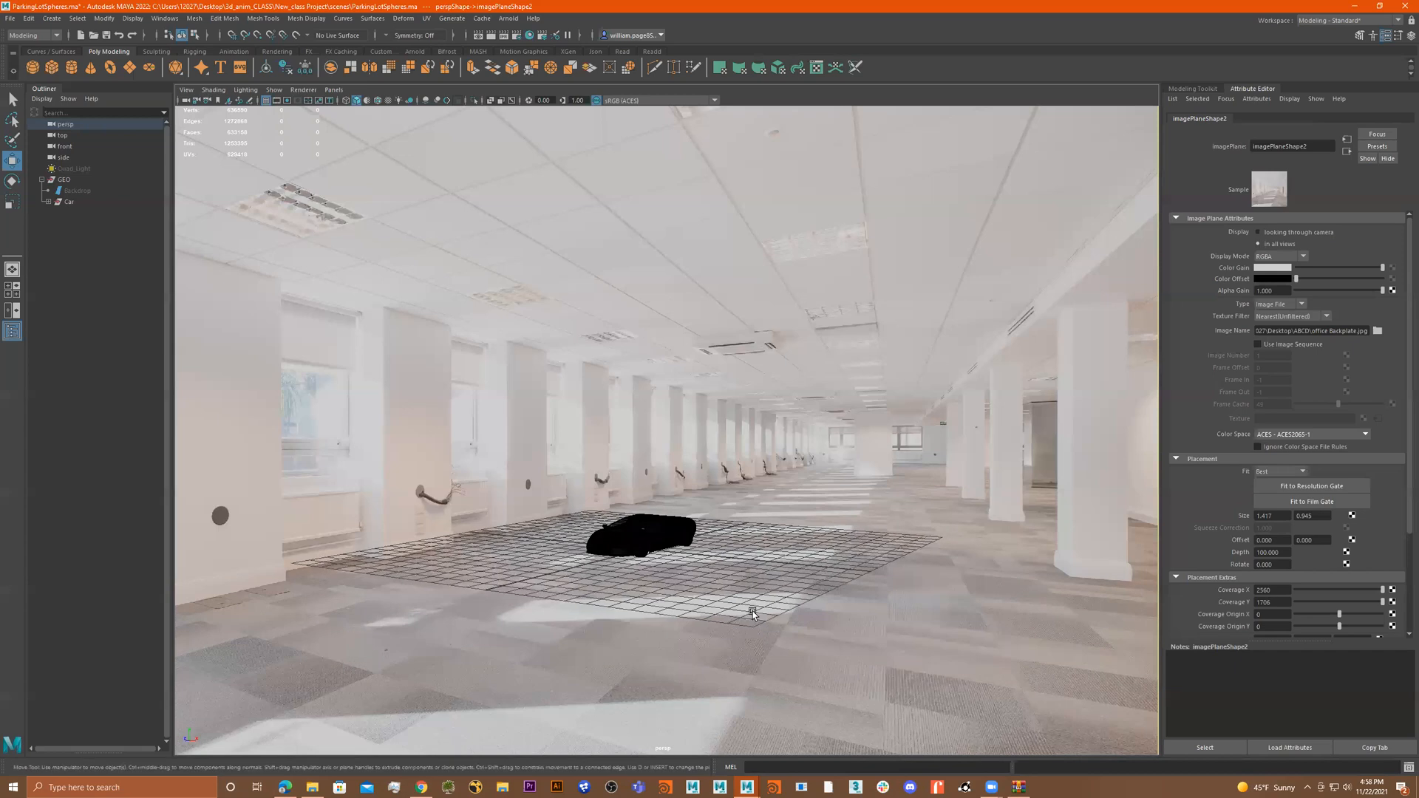
alt+drag(513, 517, 667, 583)
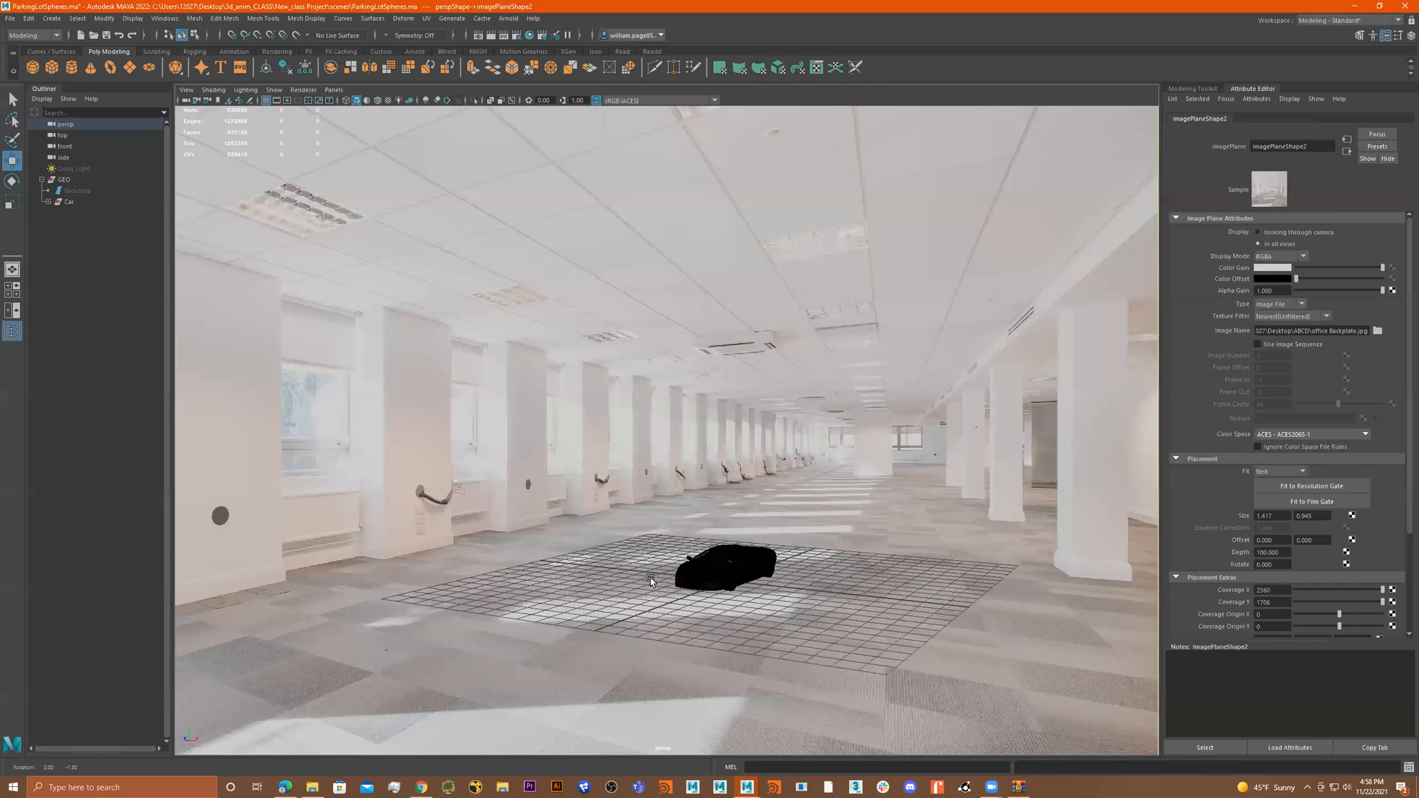
alt+drag(650, 581, 668, 582)
alt+right_drag(668, 582, 760, 553)
alt+drag(760, 553, 877, 565)
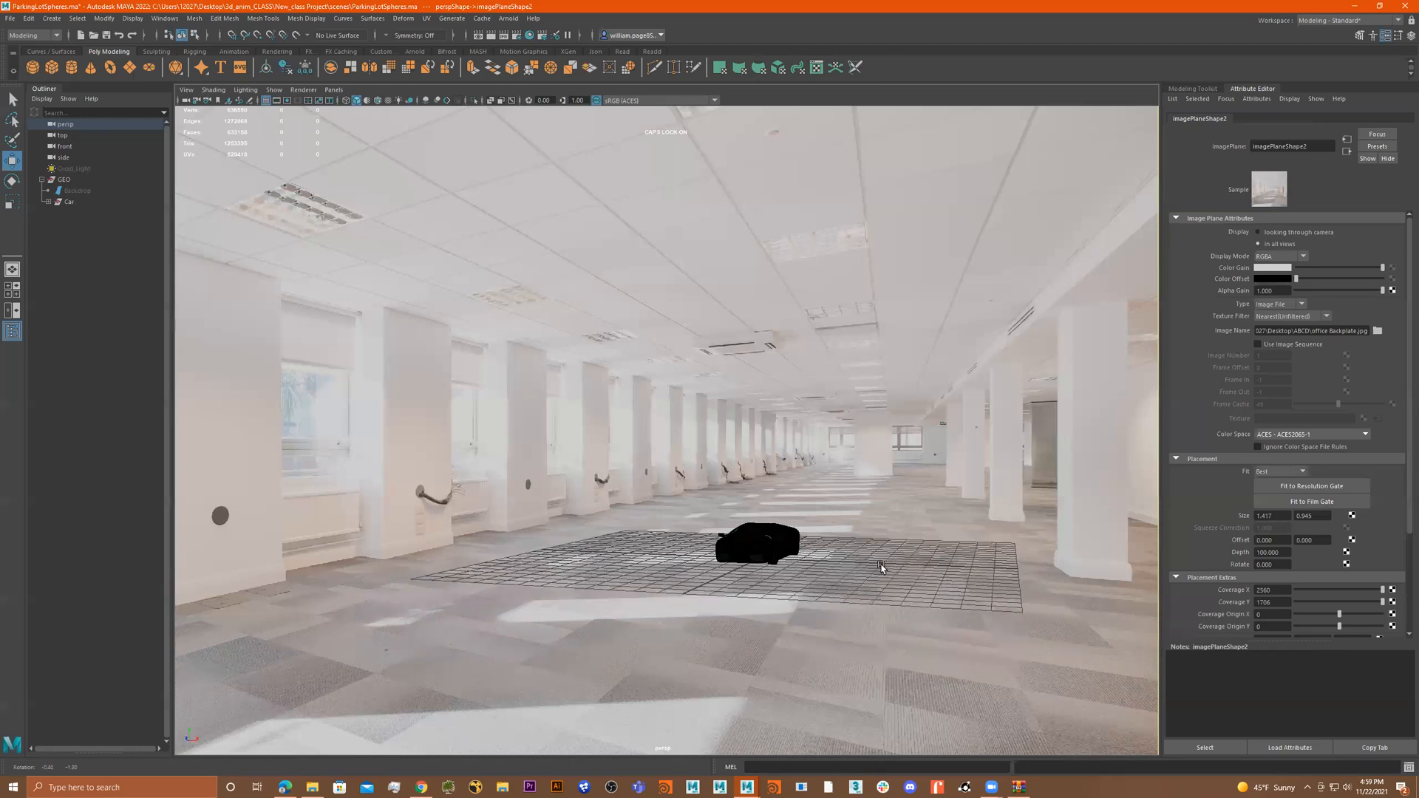
- Lower the camera angle and fine-tune its rotation so the grid spans the floor between the window wall and the opposite columns
alt+right_drag(881, 563, 951, 568)
alt+drag(950, 568, 908, 532)
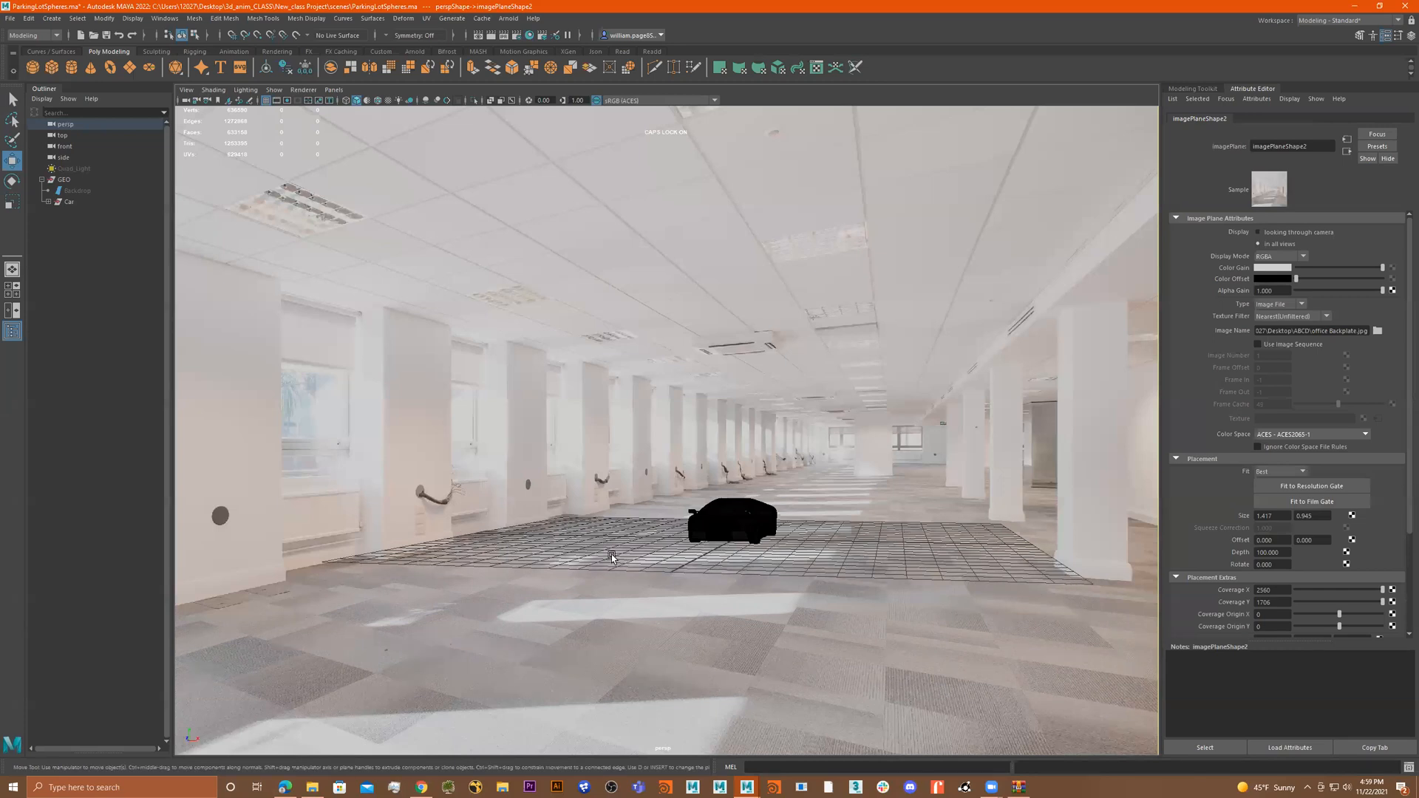
alt+drag(687, 560, 684, 566)
alt+right_drag(683, 565, 673, 564)
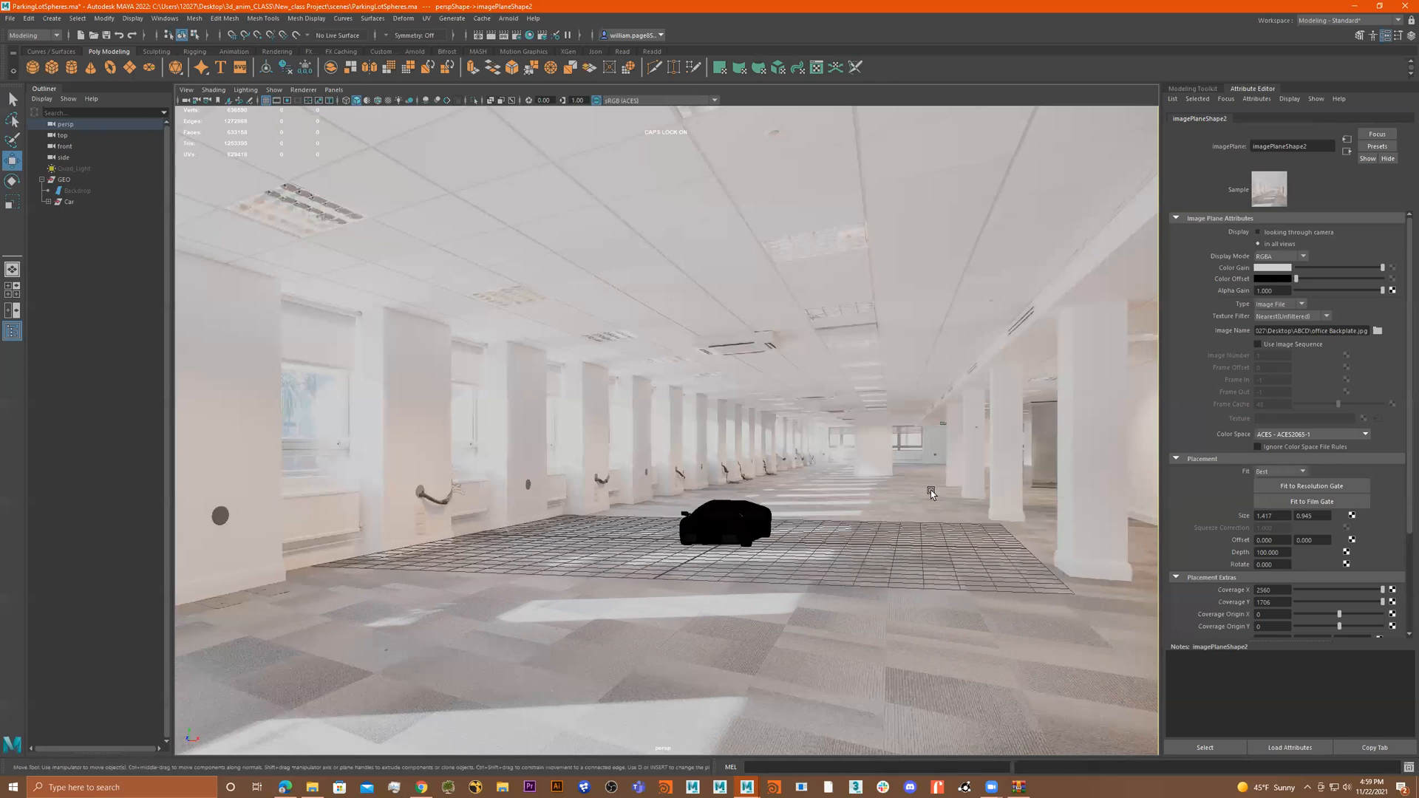
alt+drag(571, 535, 581, 534)
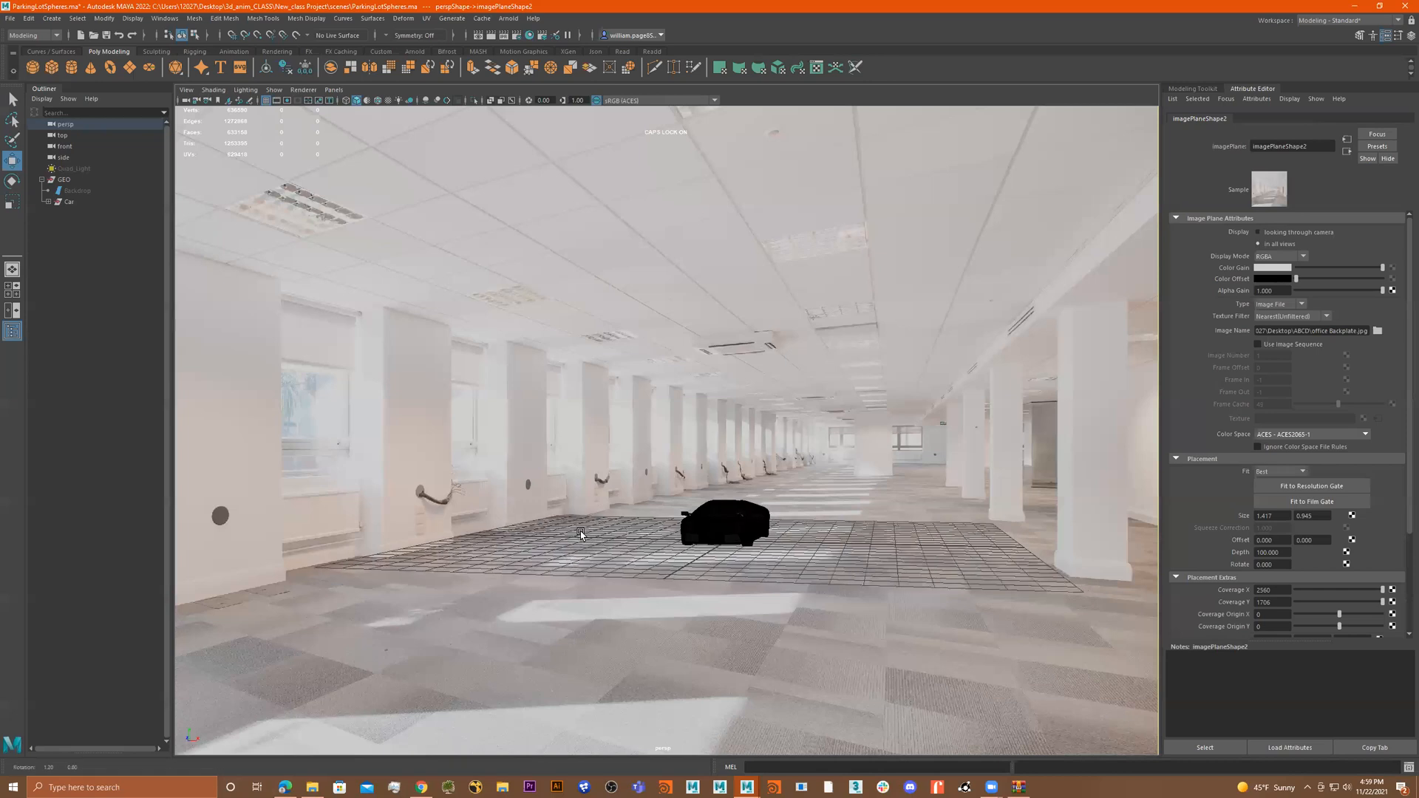
- Fine-tune the perspective view so the grid matches the office floor, and create a new camera from this view
alt+right_drag(581, 533, 602, 540)
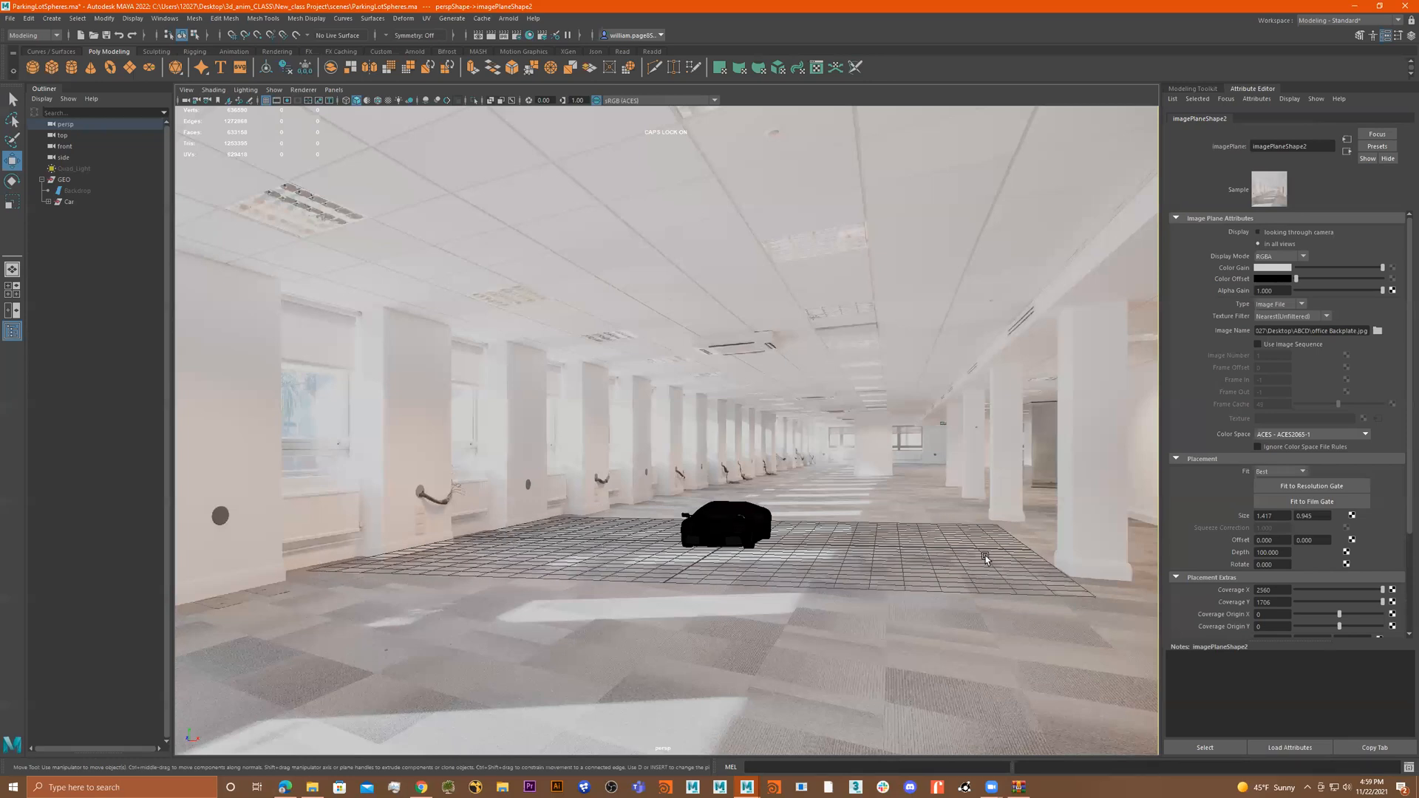
mouse_move(941, 553)
alt+middle_down()
mouse_move(946, 535)
mouse_move(928, 525)
mouse_move(929, 539)
alt+middle_up()
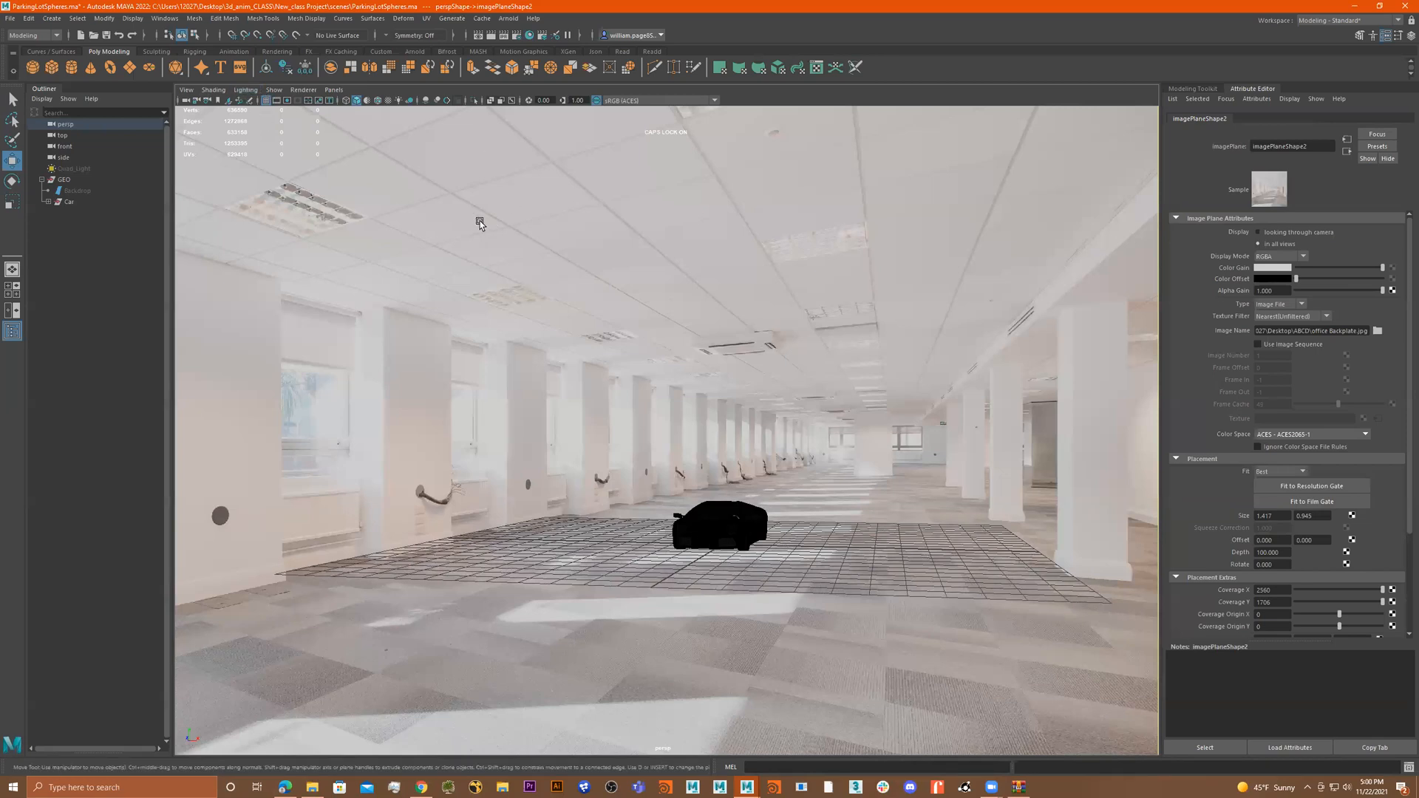
click(186, 90)
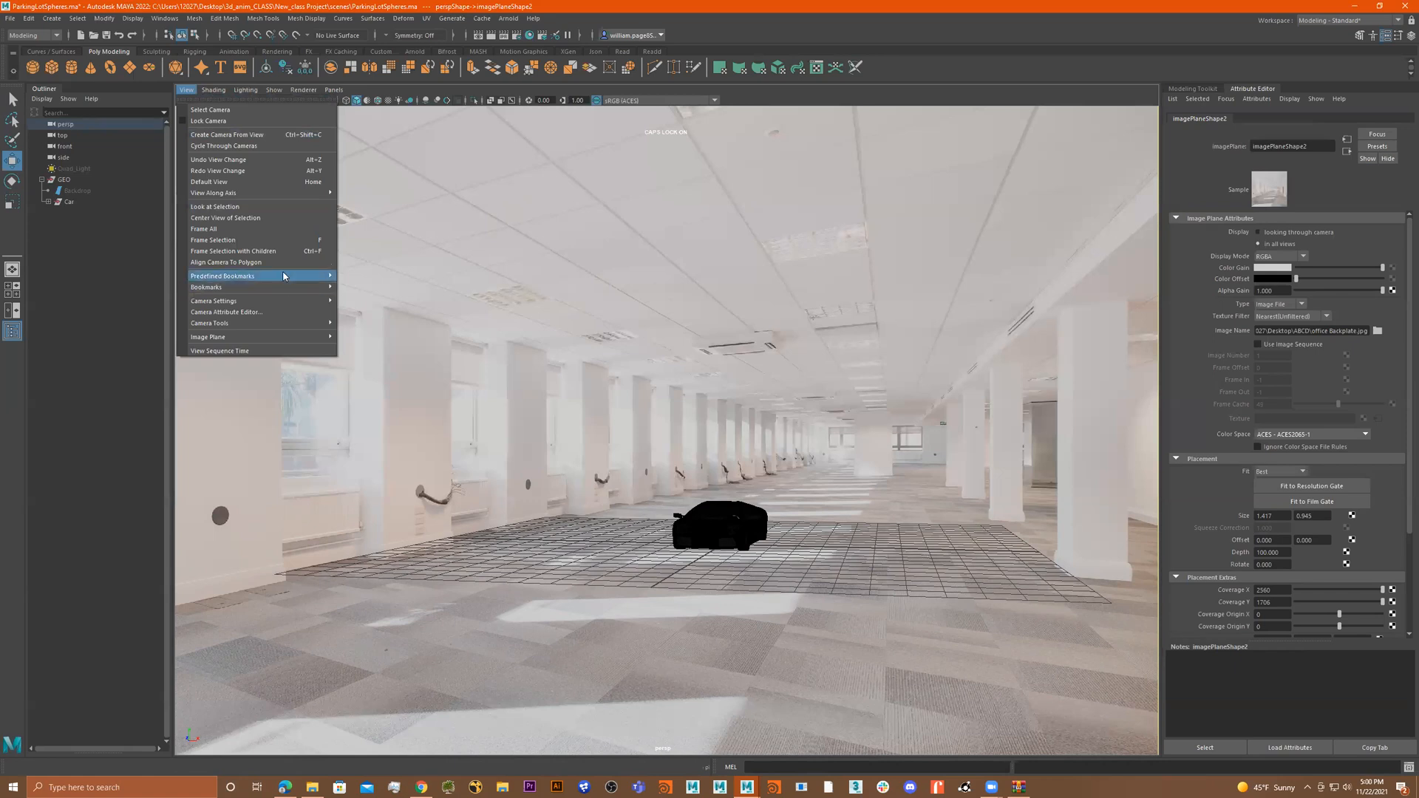
click(264, 137)
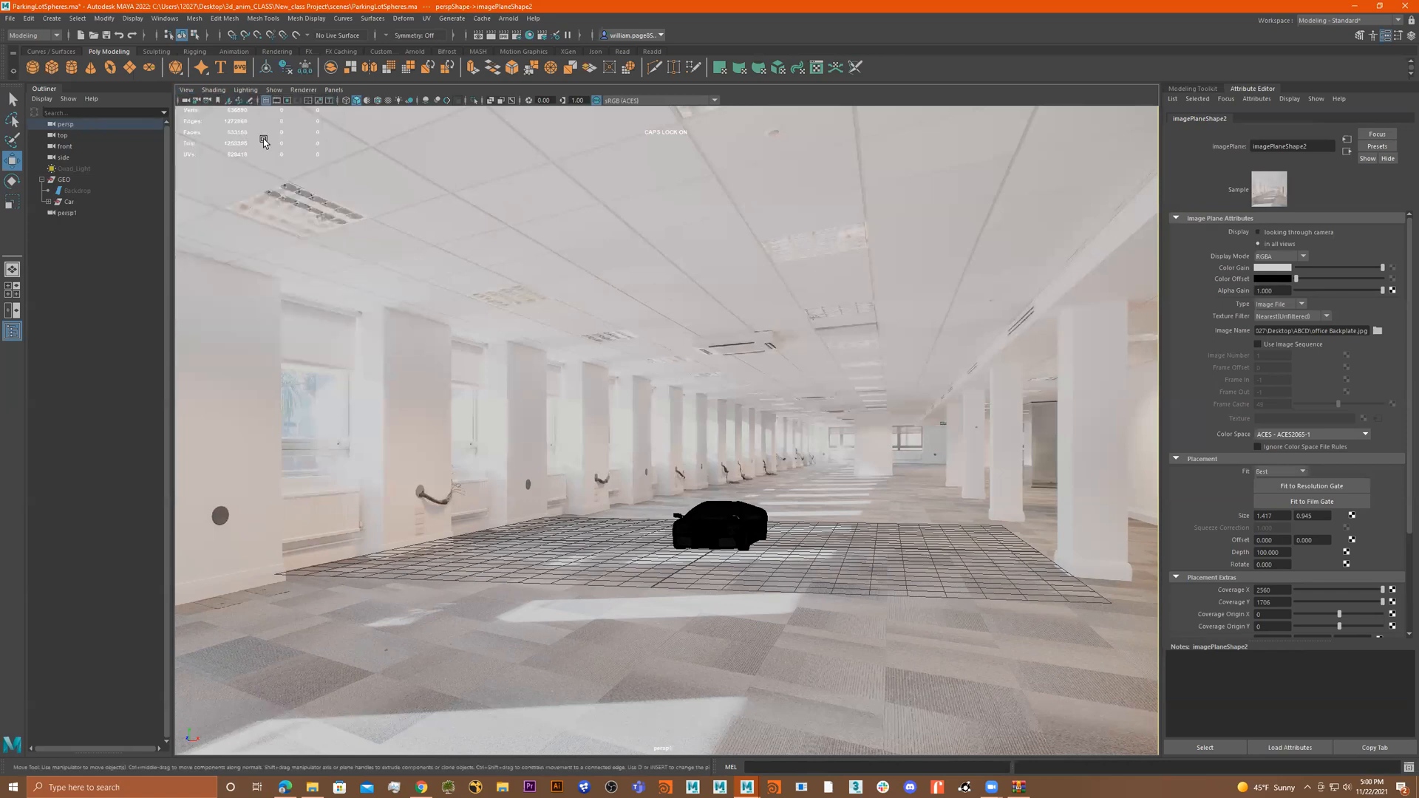
- Rename the new camera RENDERcAM and lock it
double_click(75, 213)
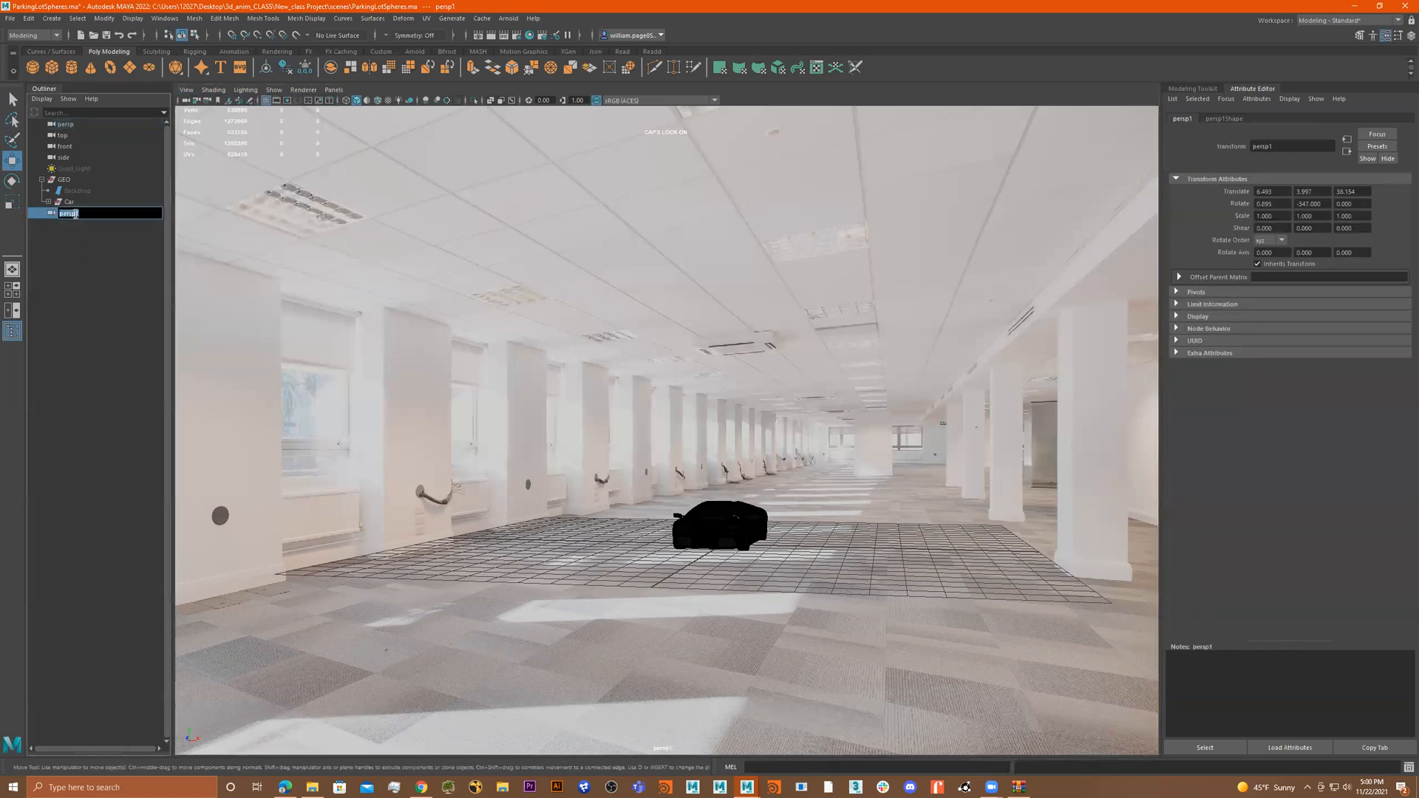
text(RENDER)
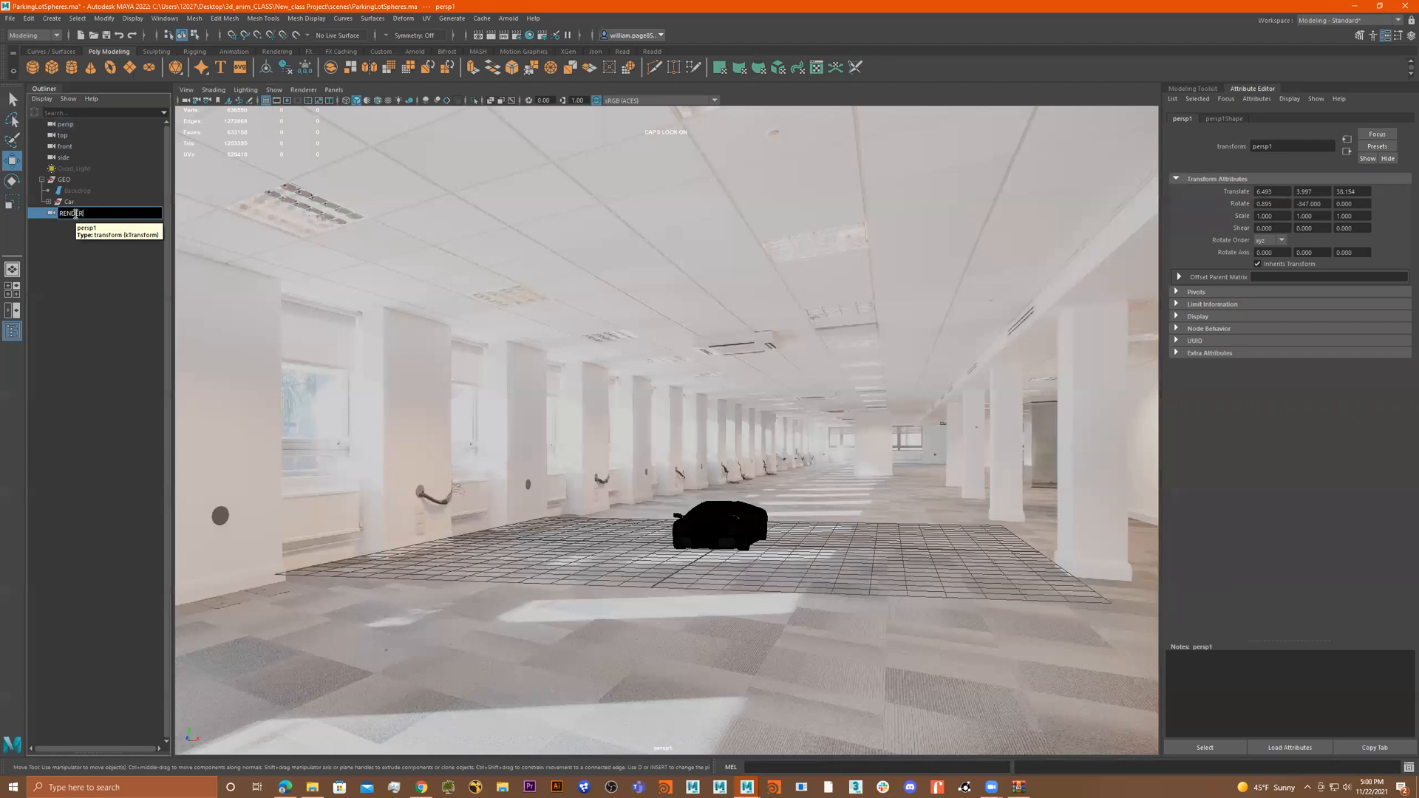
text(cAM)
key(Return)
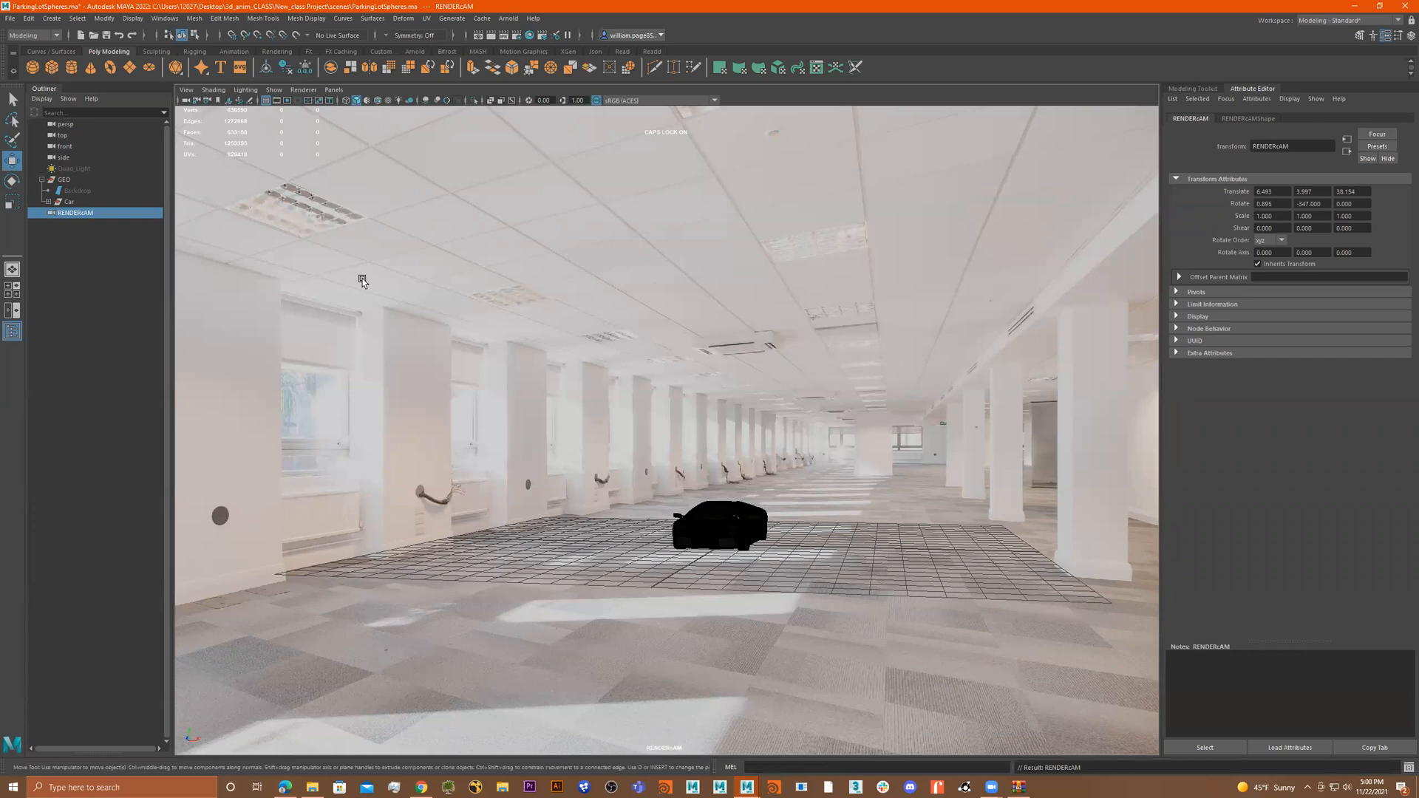
click(198, 100)
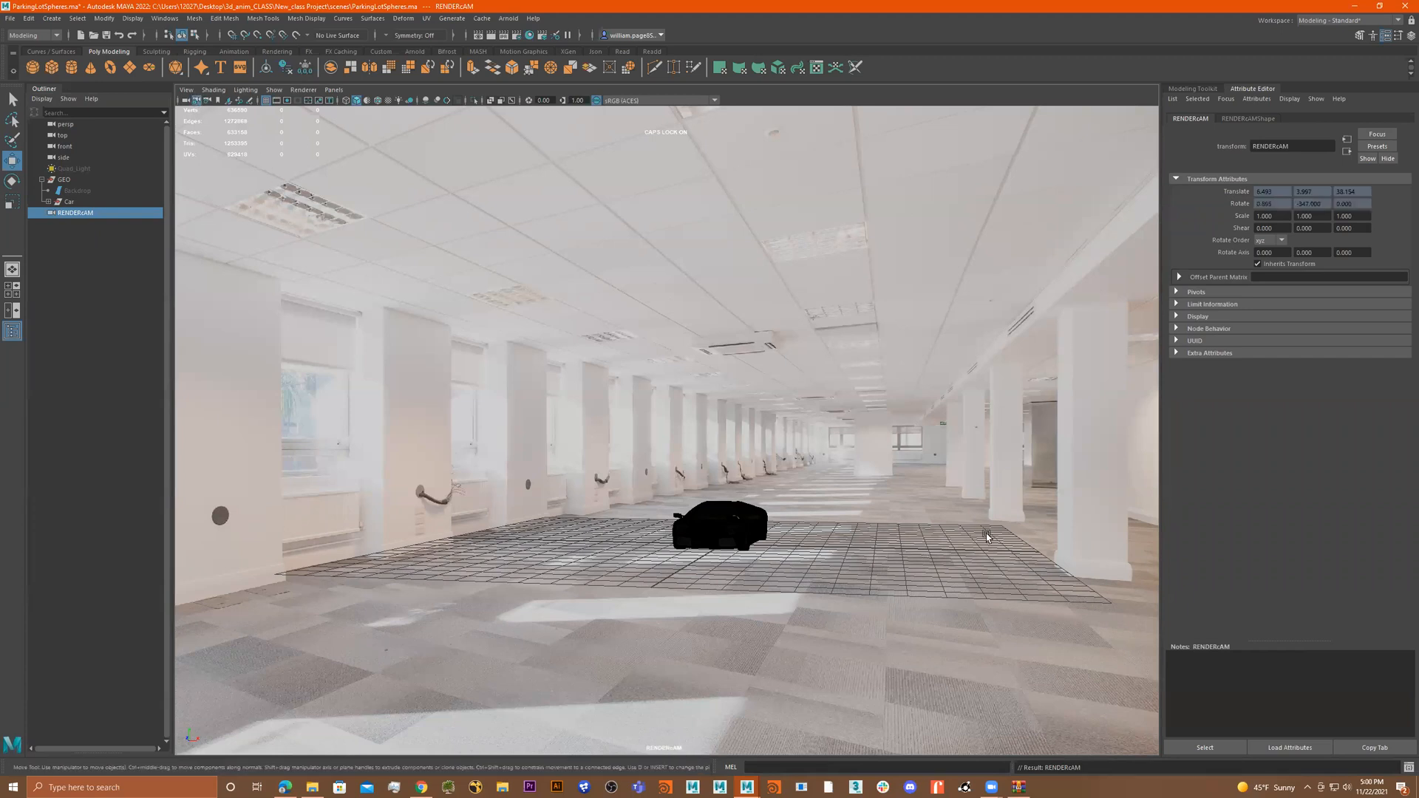
- Switch to the persp camera, orbit and zoom around the car, and return to the RENDERcAM view
click(334, 89)
mouse_move(414, 100)
click(464, 114)
alt+drag(650, 385, 690, 393)
alt+right_drag(691, 393, 759, 497)
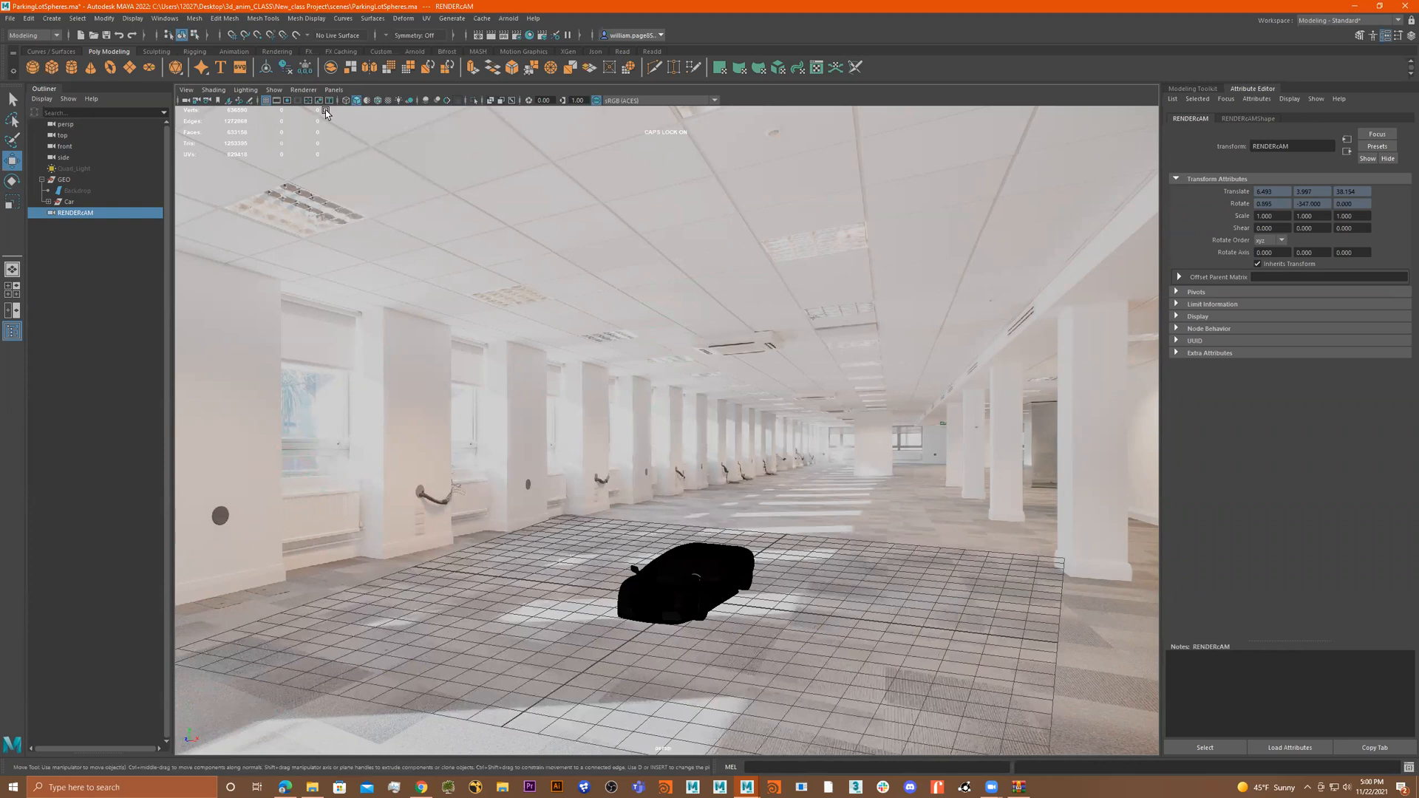
click(334, 89)
mouse_move(400, 101)
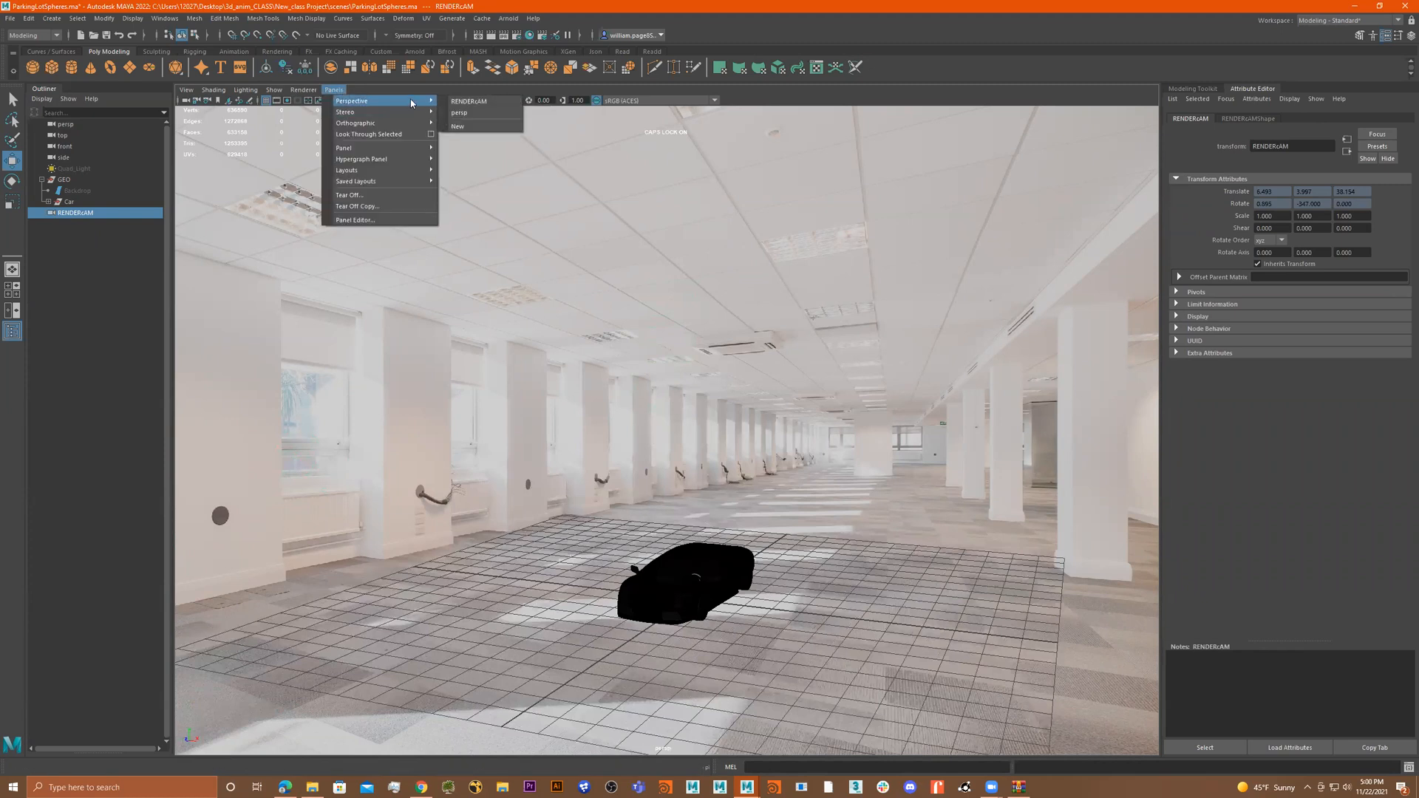
click(492, 103)
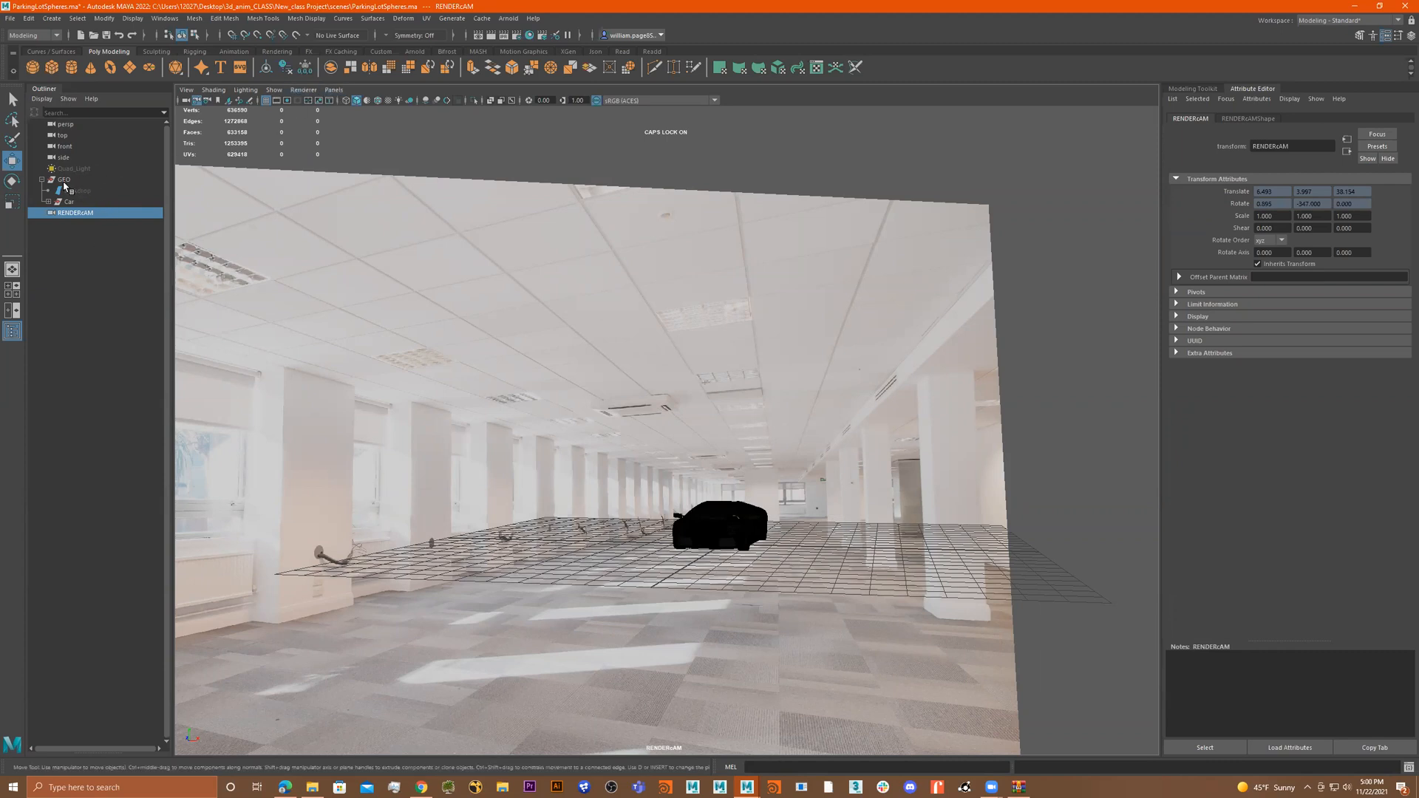
click(95, 194)
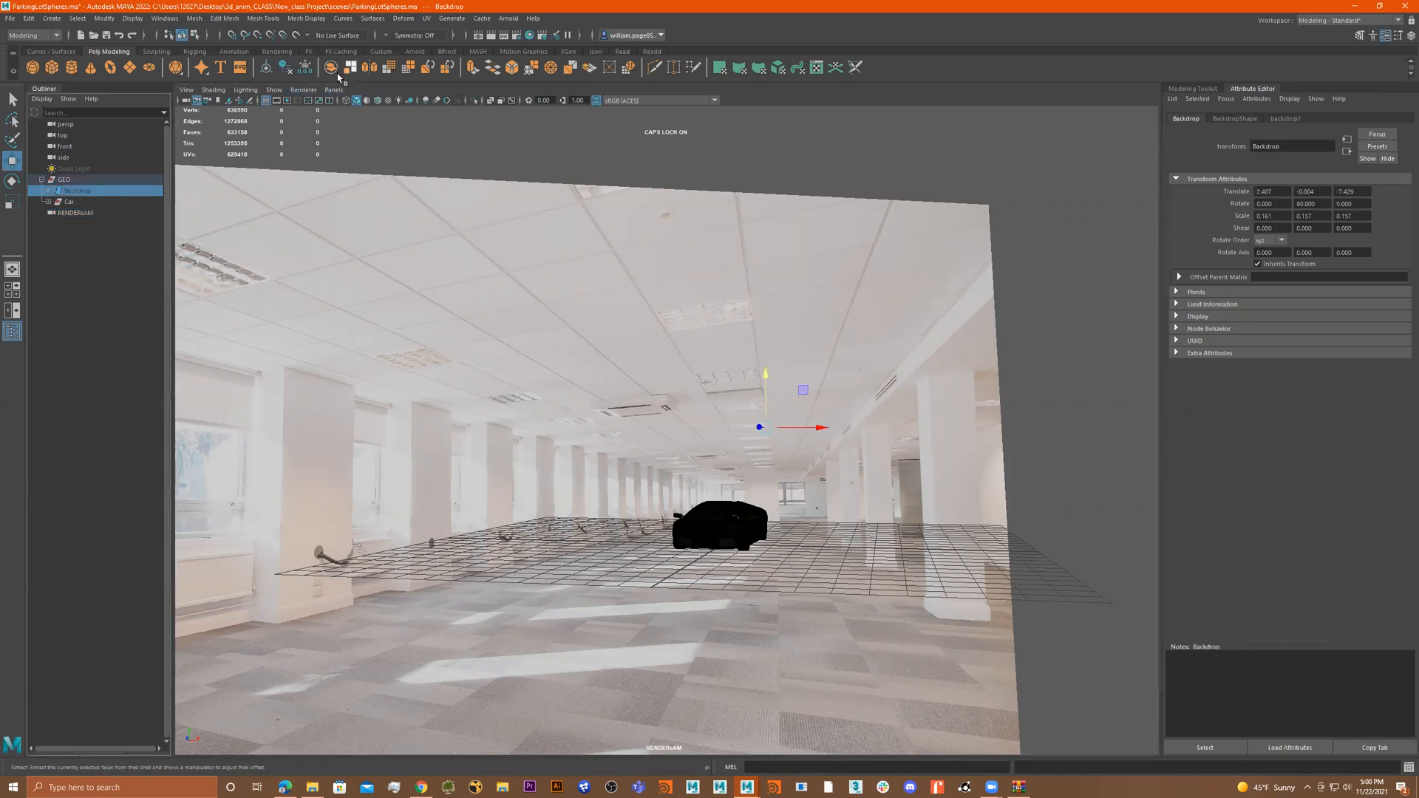
click(334, 90)
click(350, 135)
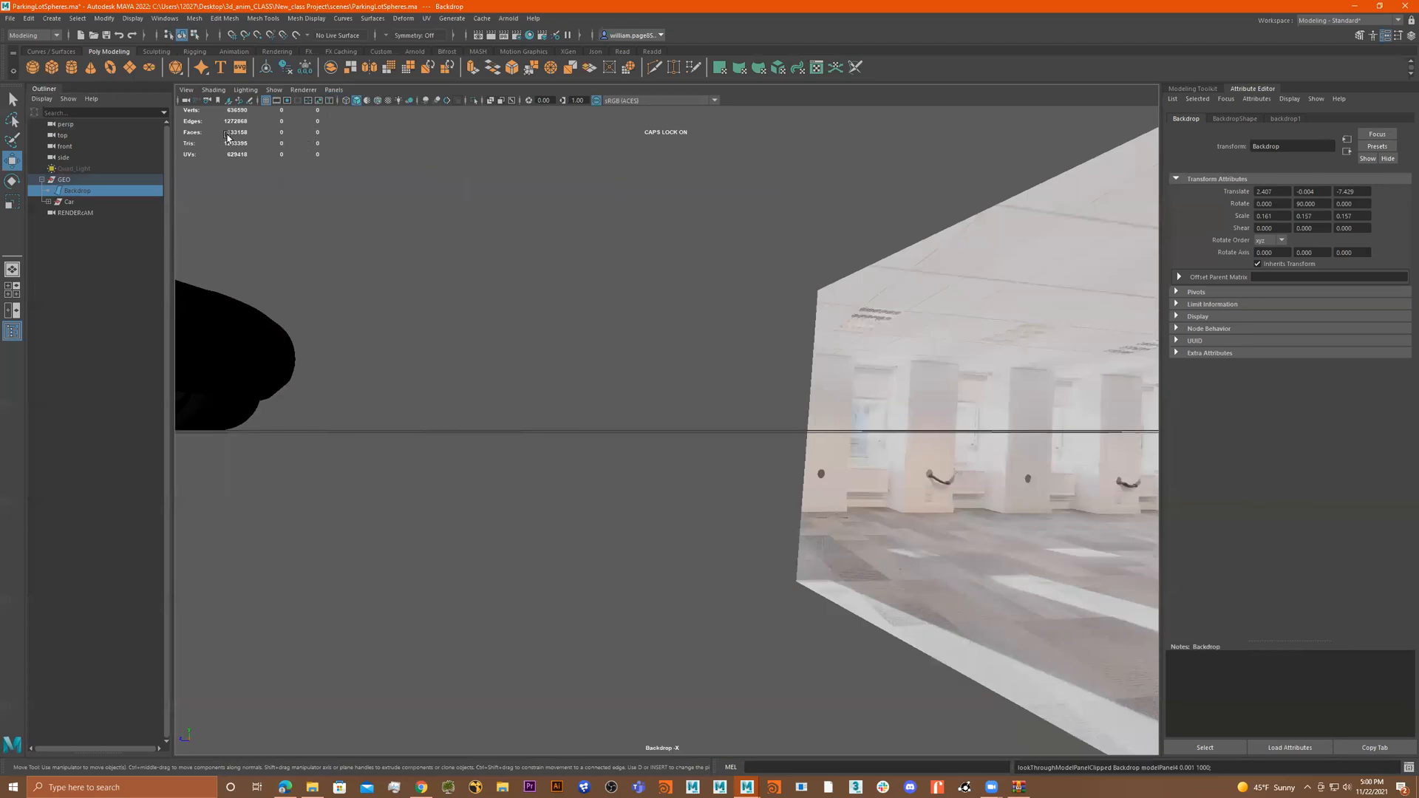
click(80, 213)
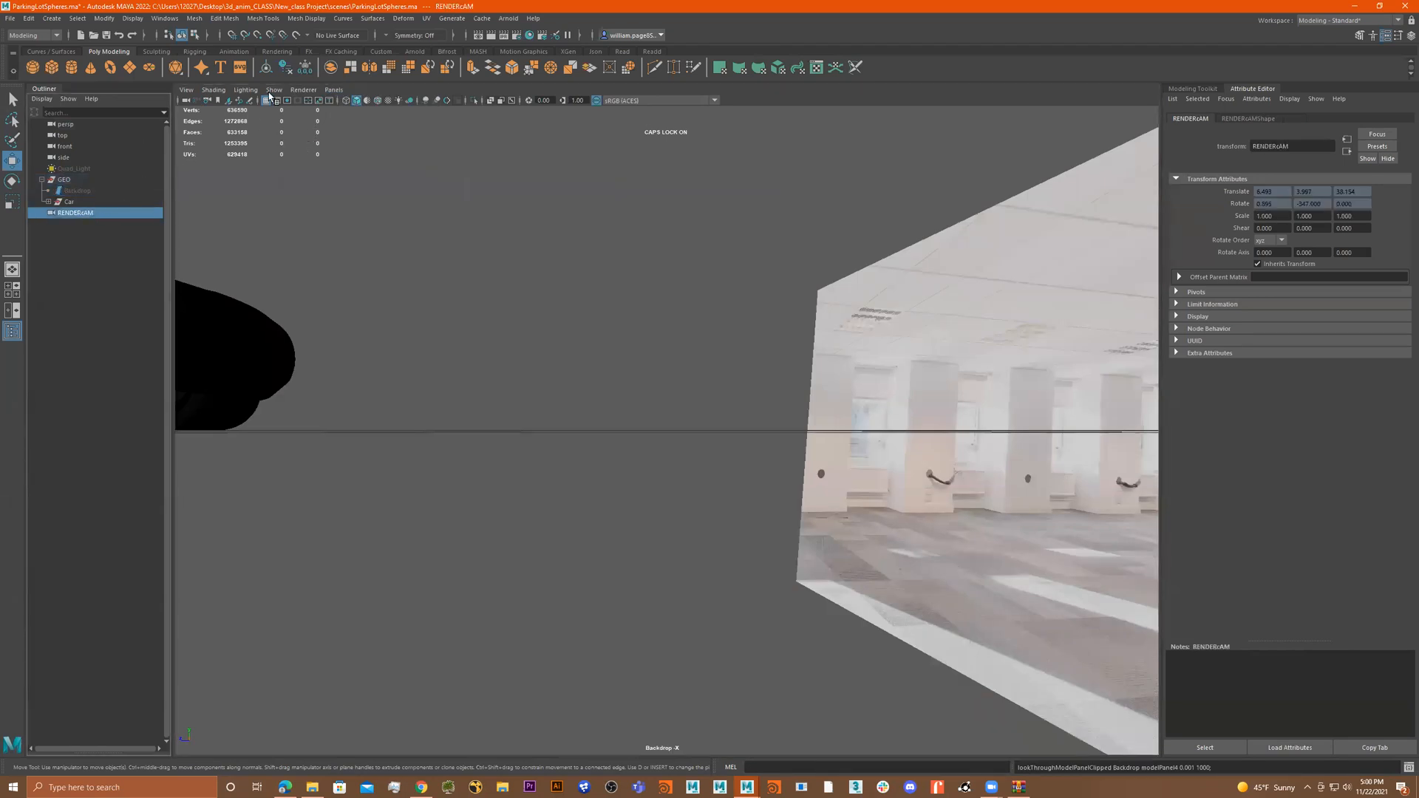
click(334, 89)
click(365, 135)
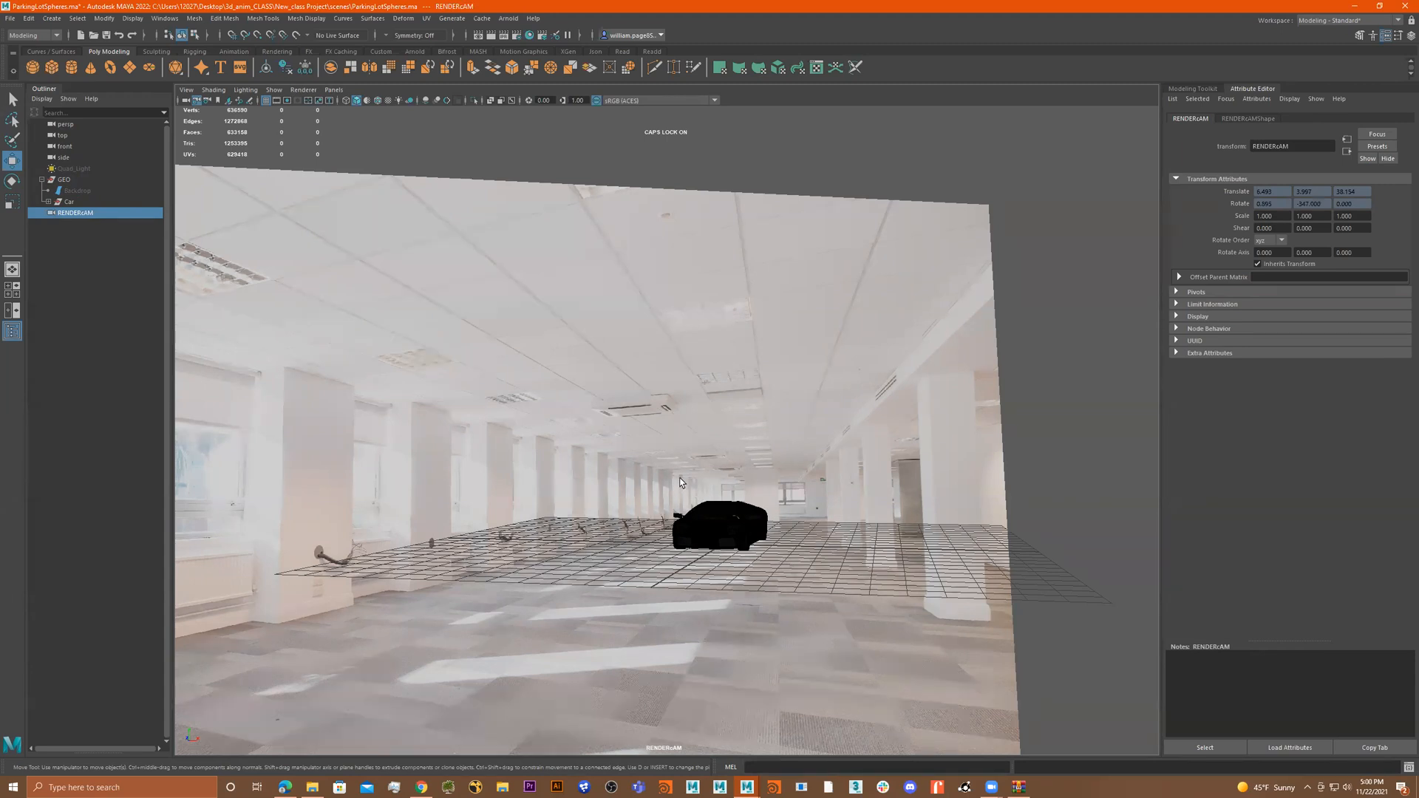
- Orbit the persp camera to bring the office image back into alignment with the grid, and view the scene through RENDERcAM
click(336, 90)
click(439, 88)
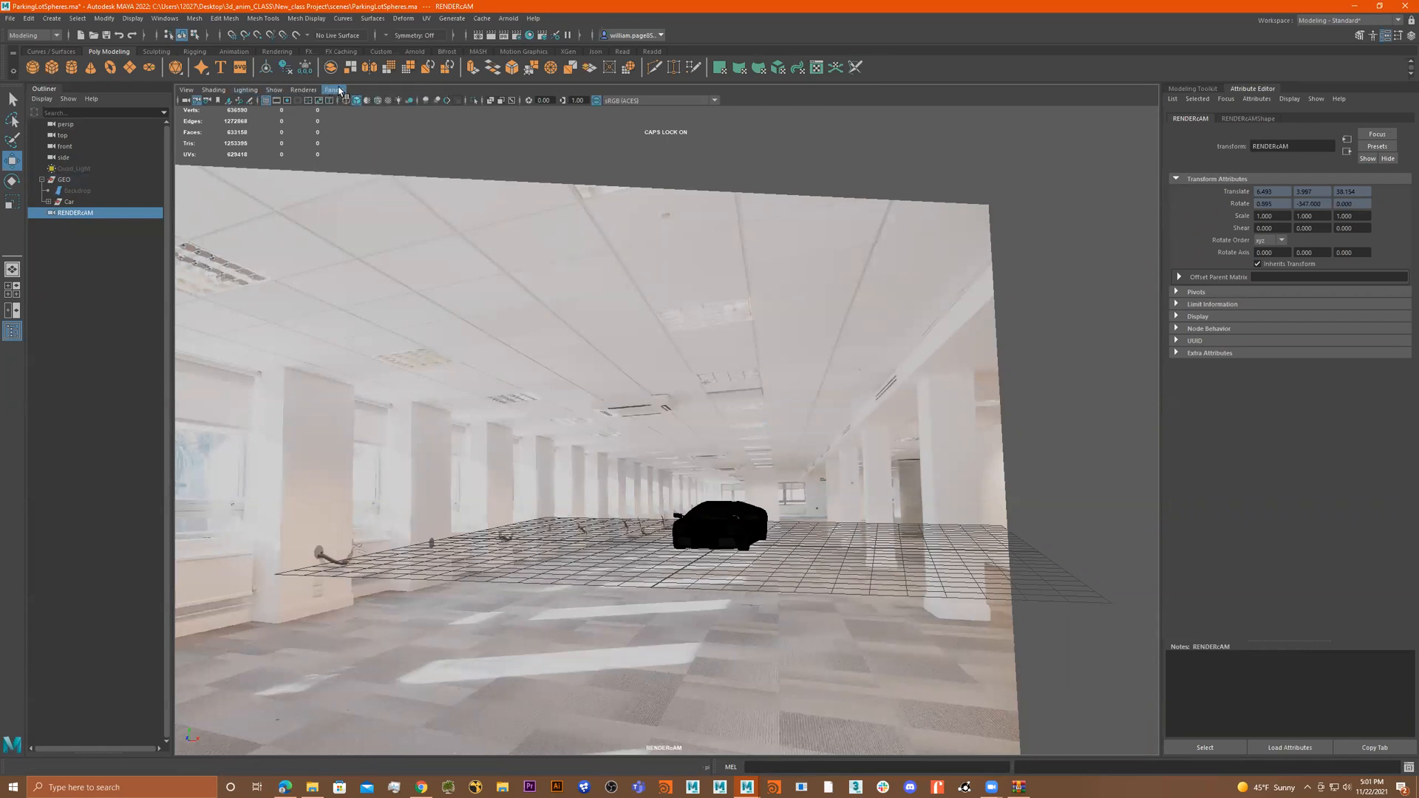
click(333, 89)
mouse_move(384, 112)
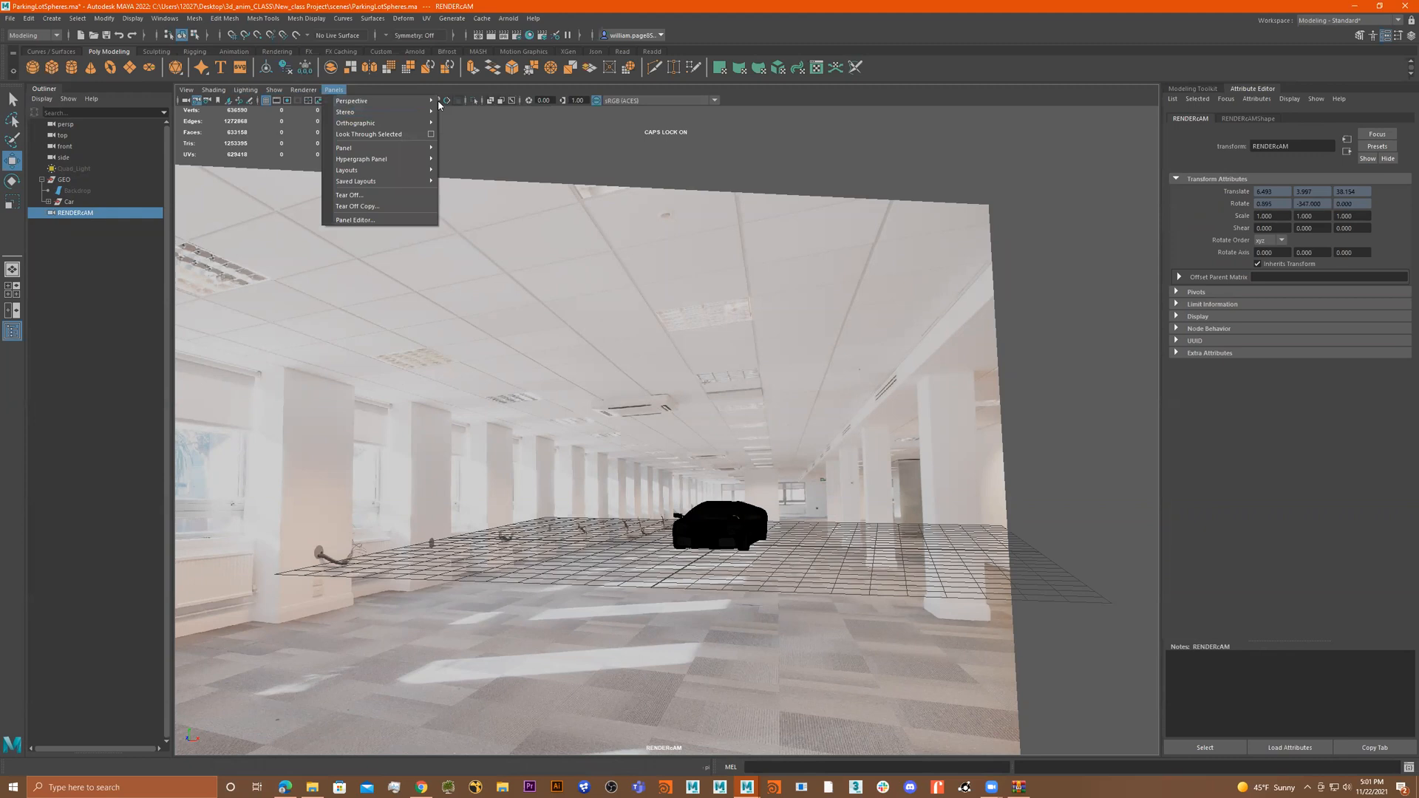
click(466, 101)
alt+drag(658, 400, 670, 429)
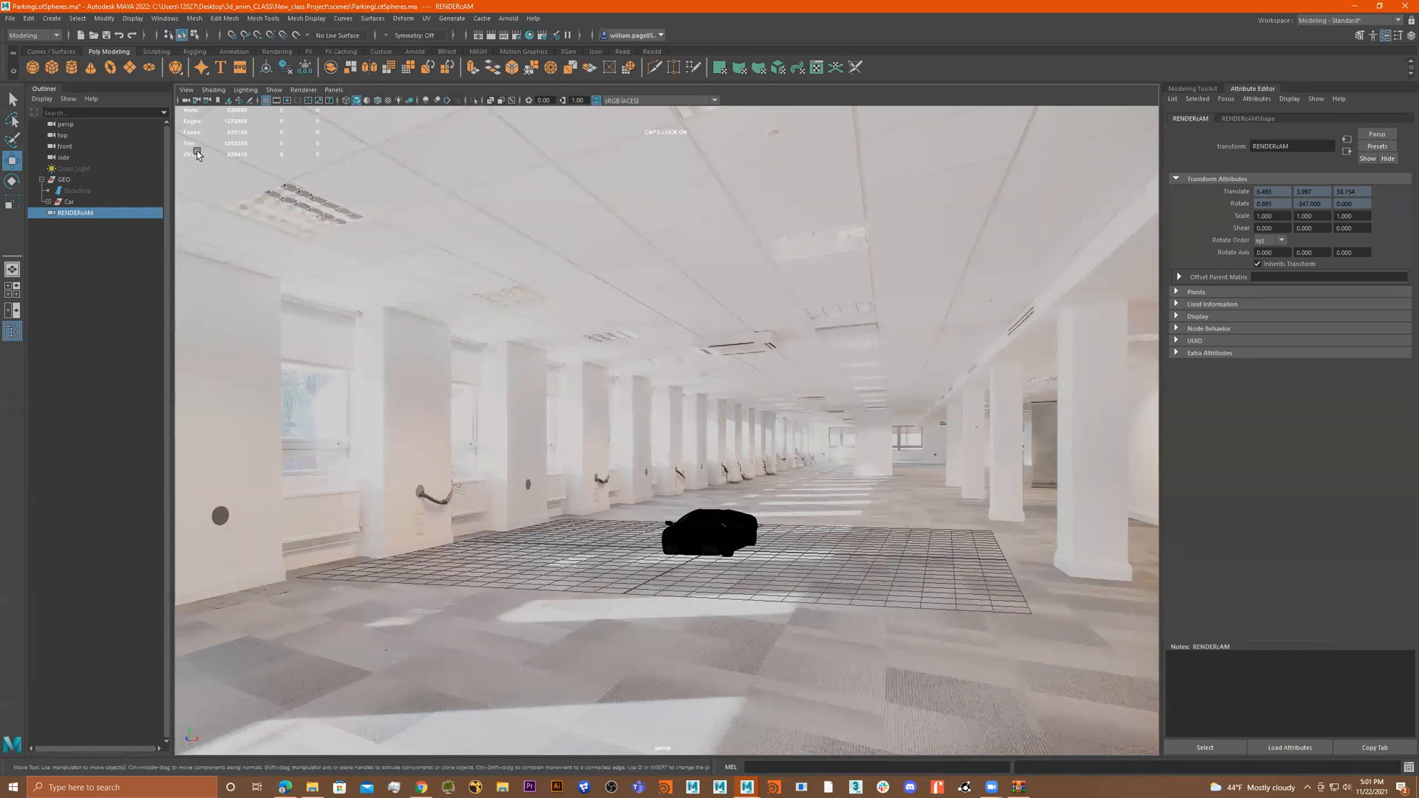
click(333, 89)
mouse_move(354, 100)
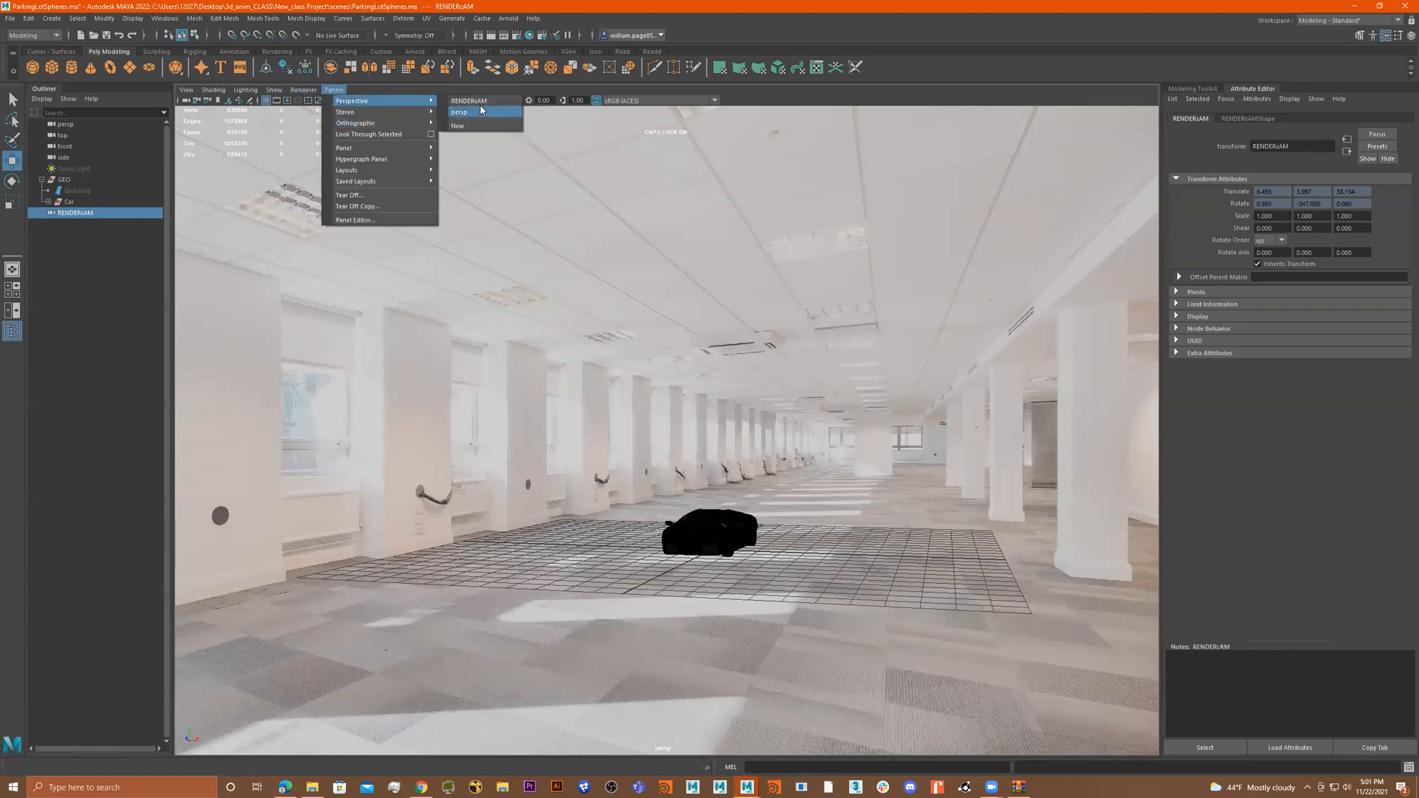
click(482, 102)
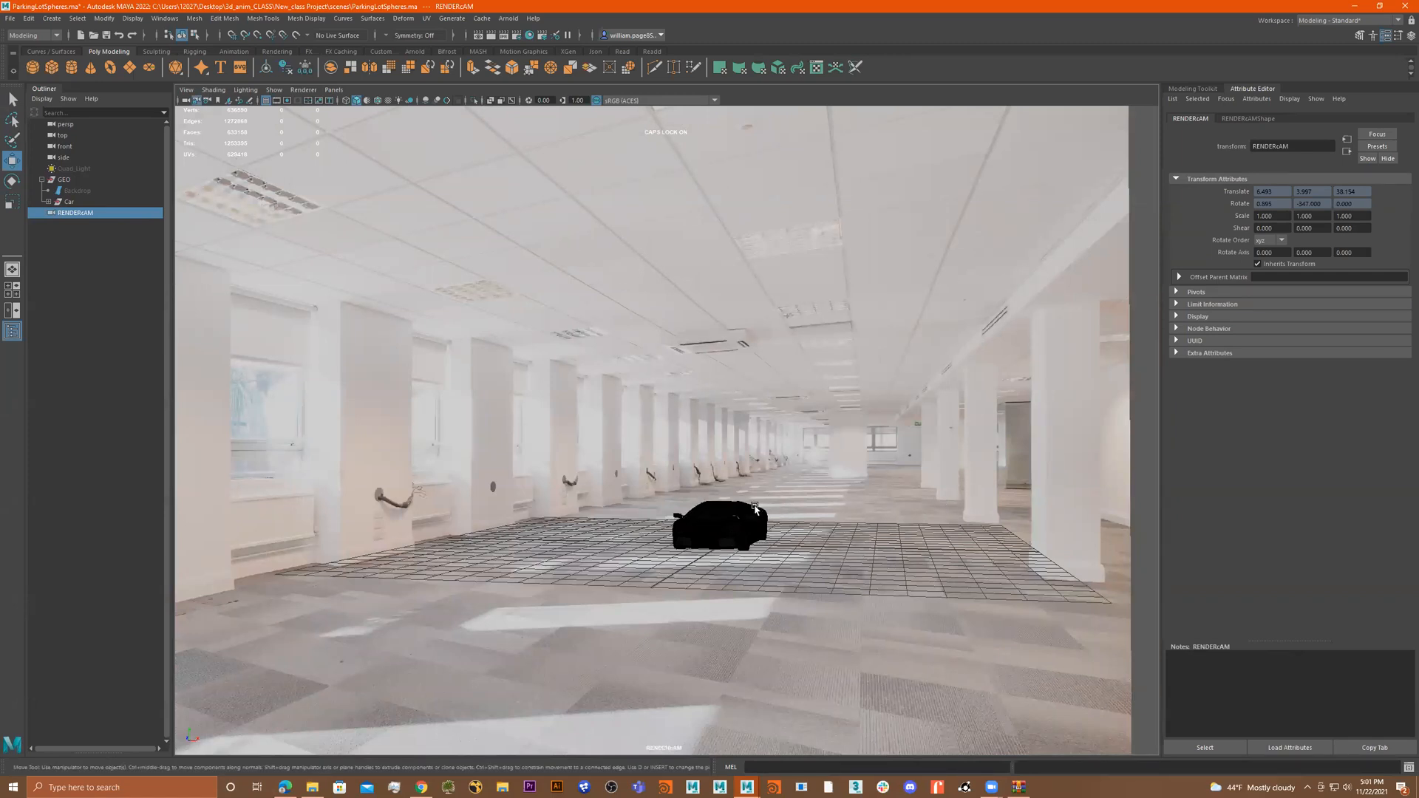
- Try to scale up the selected car parts in the RENDERcAM view
click(759, 515)
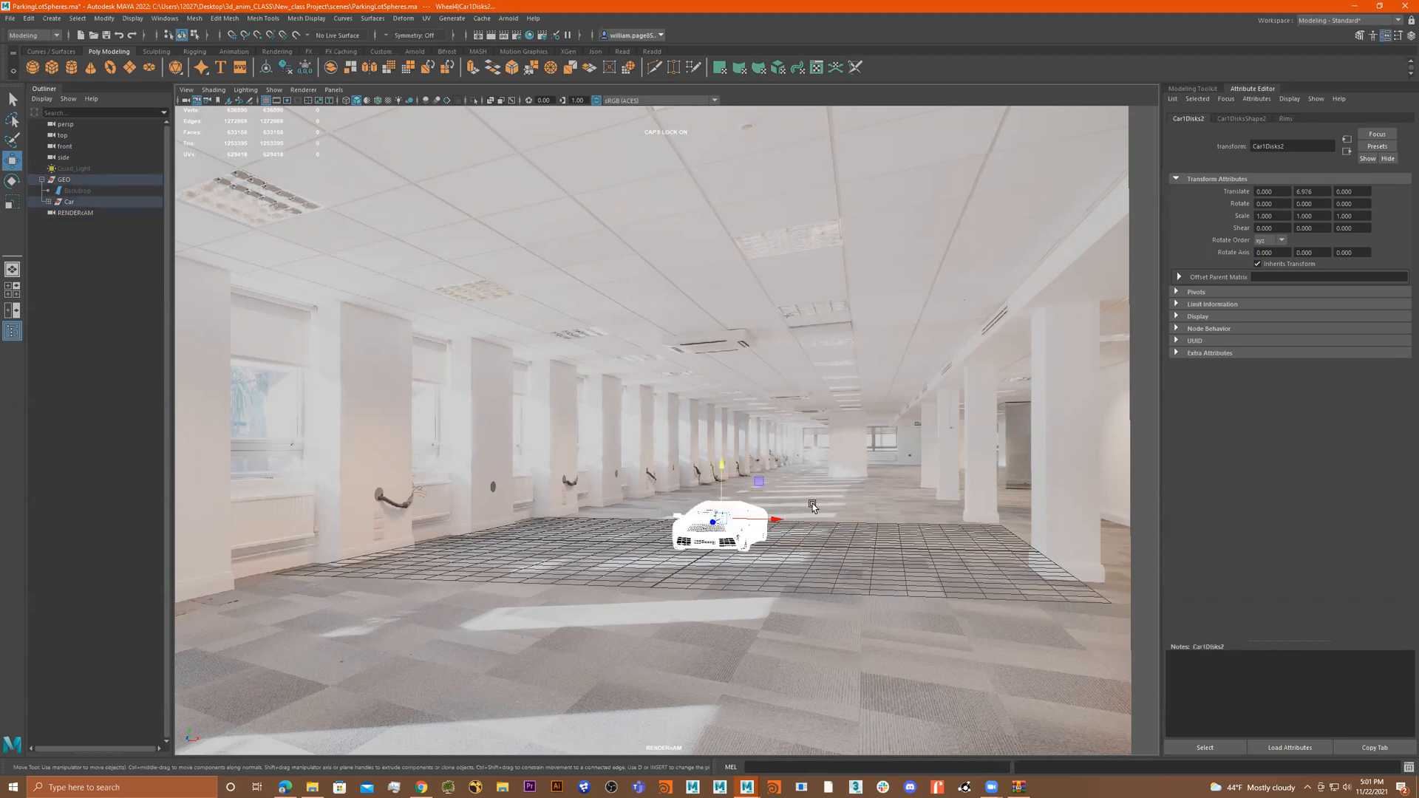
key(r)
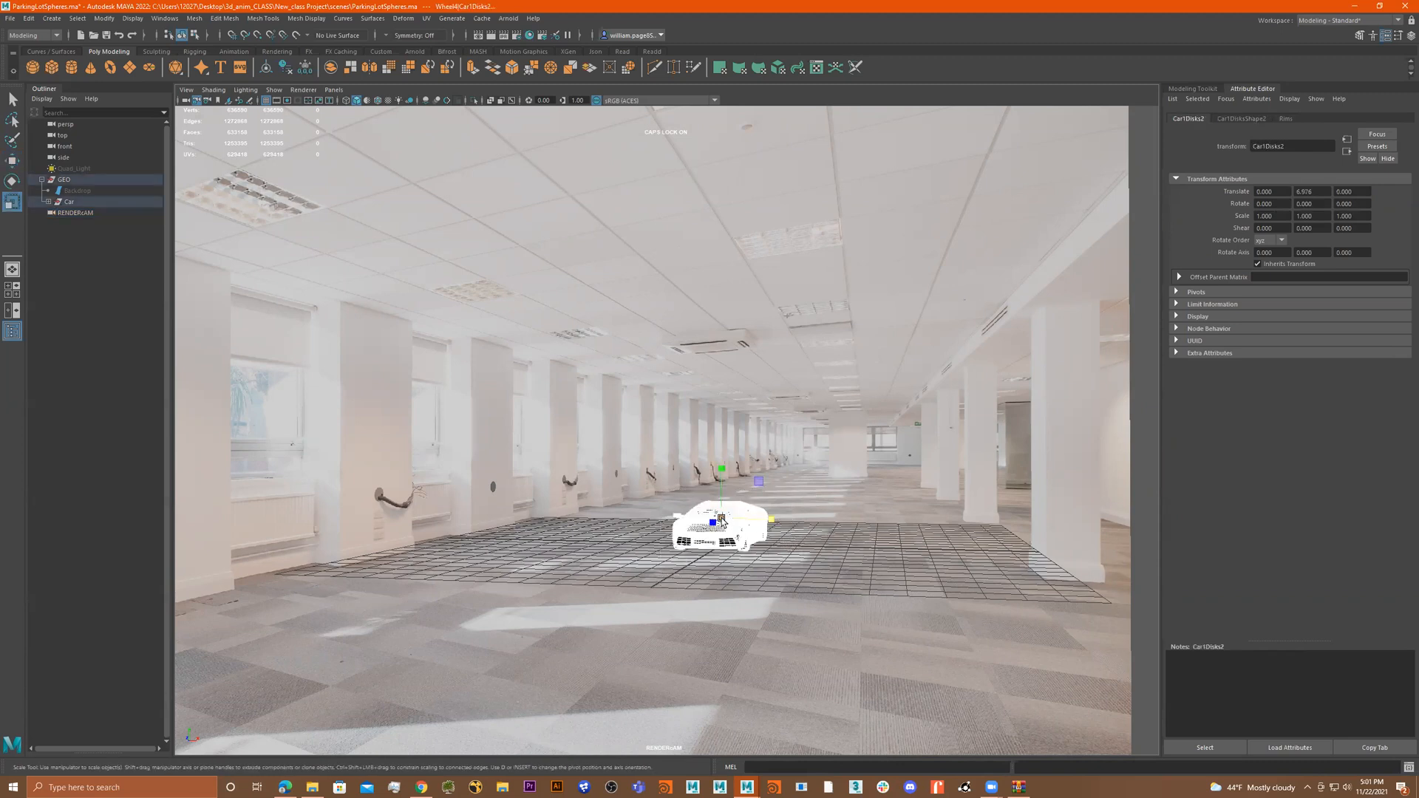
drag(723, 519, 826, 542)
key(ctrl+z)
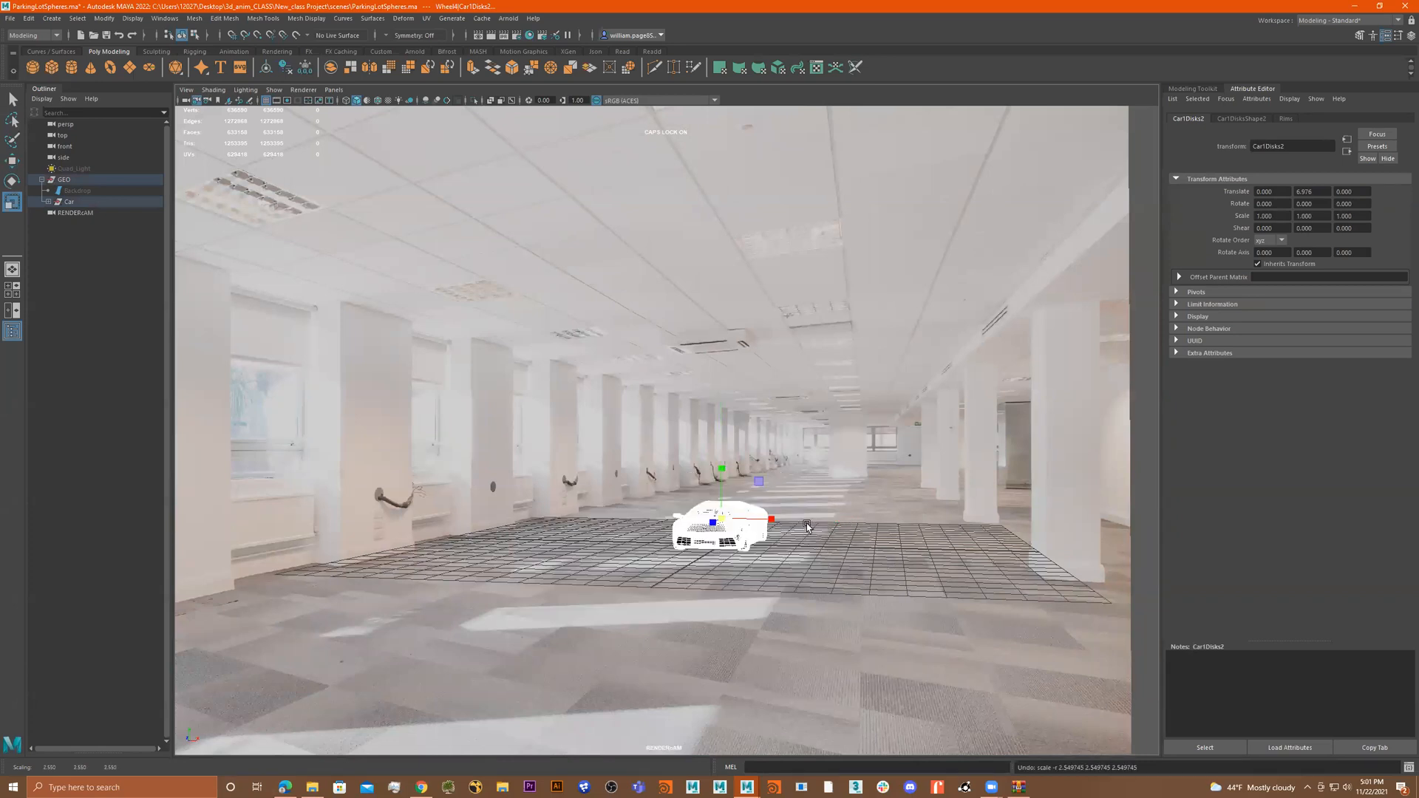
- Show the side view full size with the car zoomed in, and try scaling the selected car parts there
key(space)
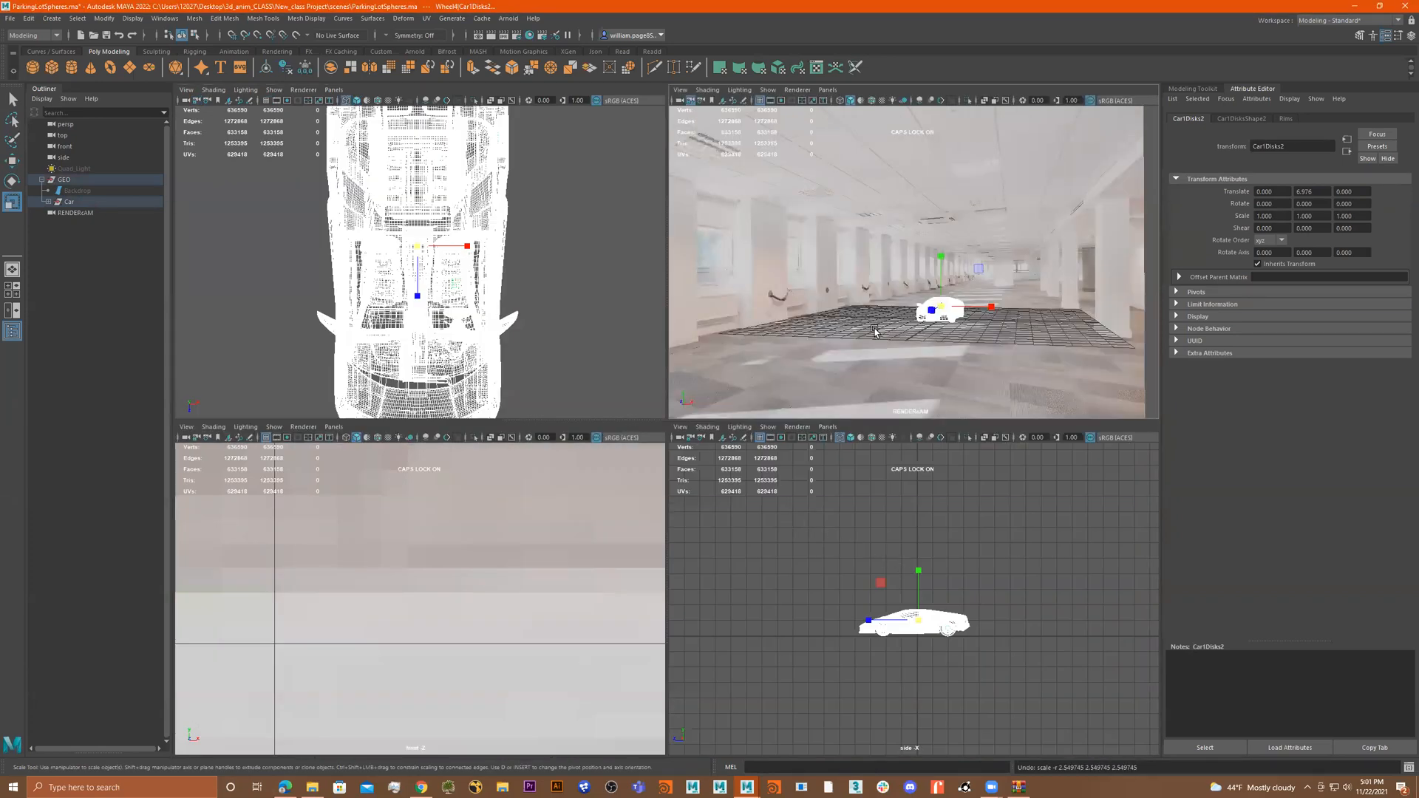
key(space)
key(space)
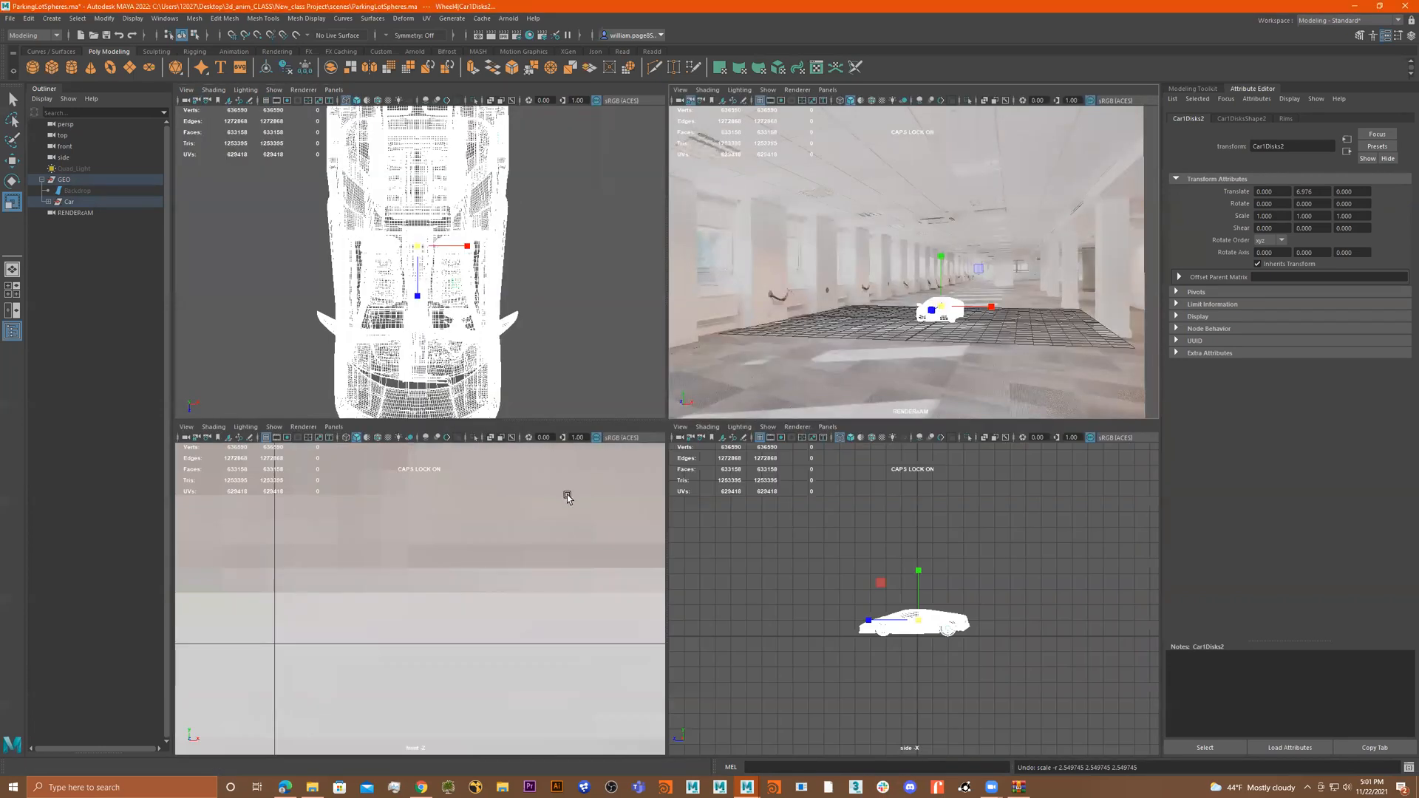
scroll(531, 643, down, 10)
scroll(436, 567, up, 3)
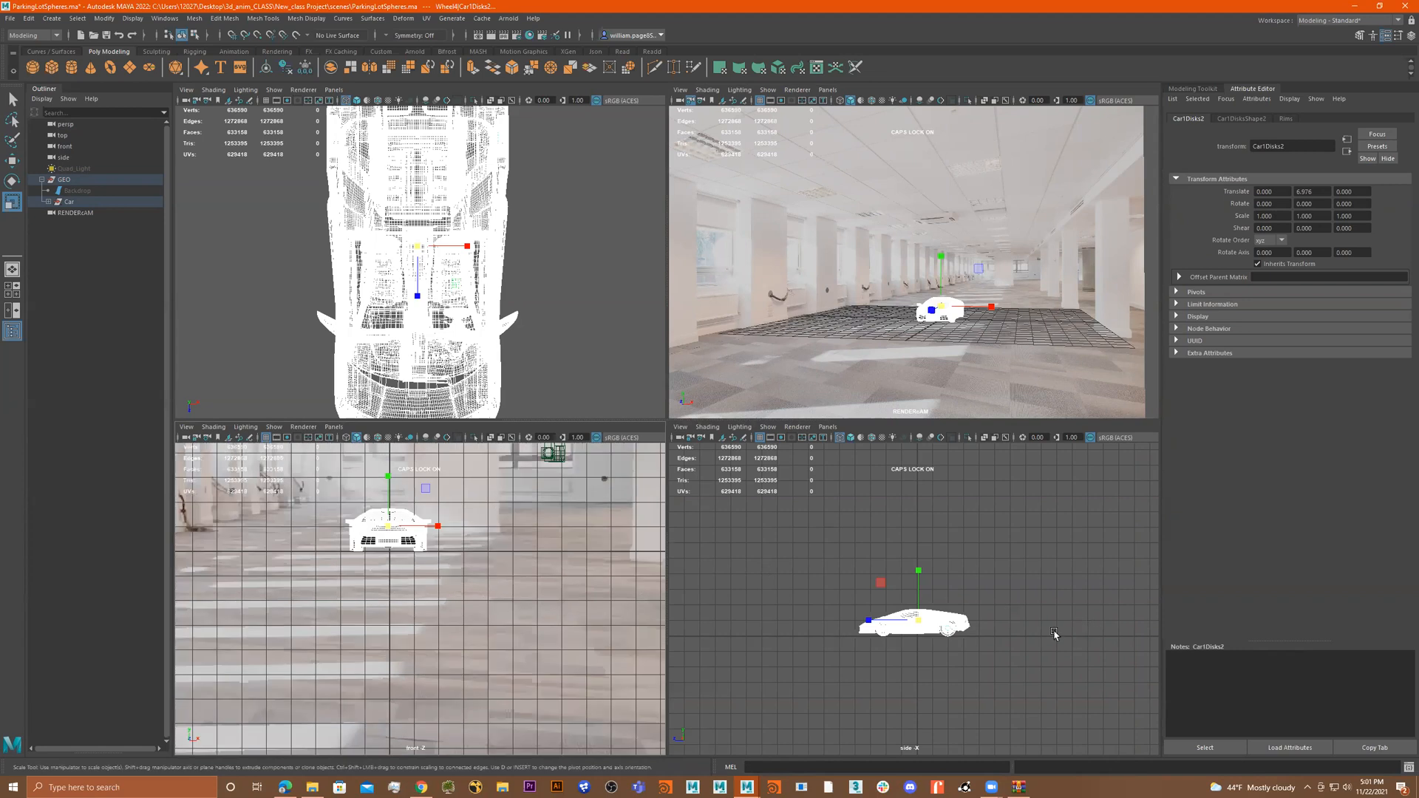
scroll(1057, 633, up, 5)
key(space)
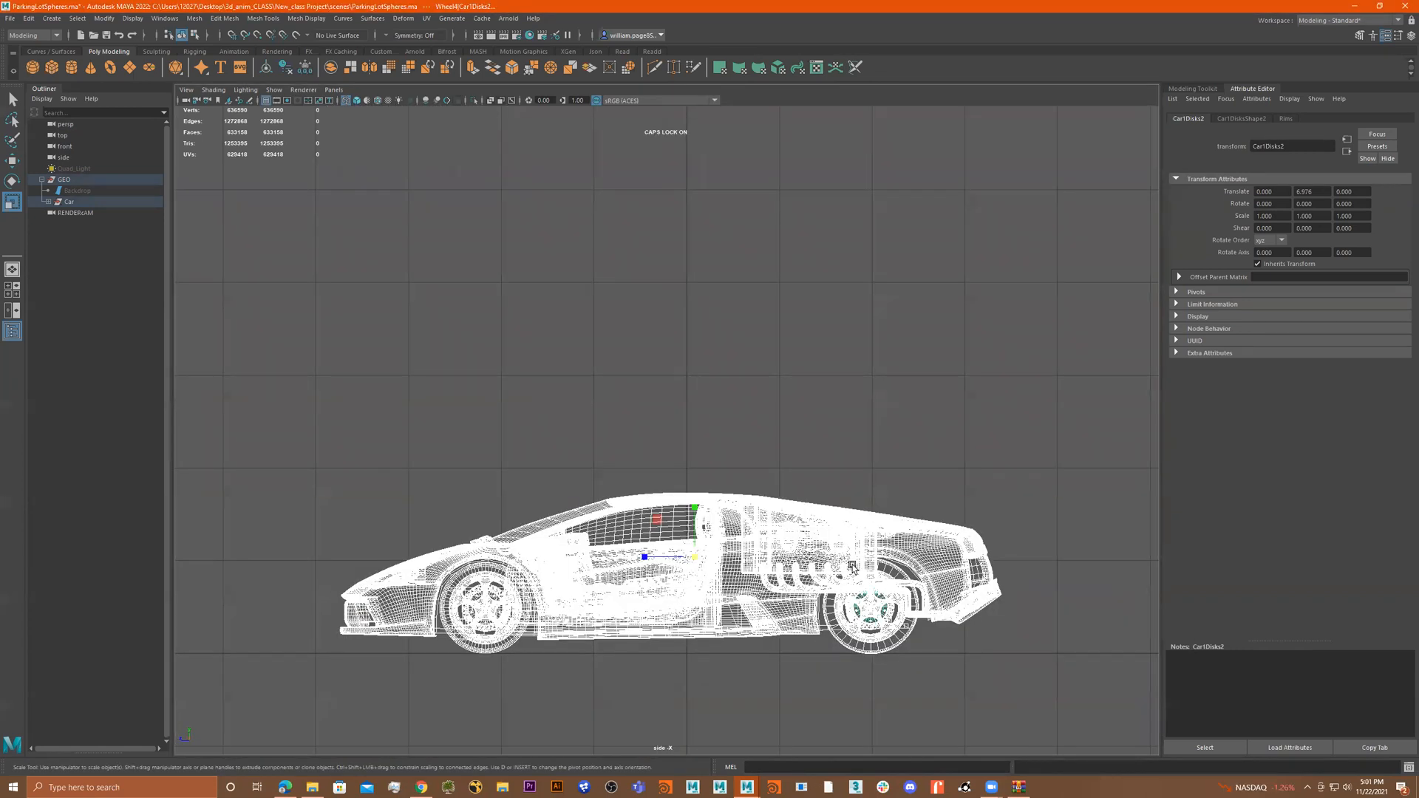
drag(726, 516, 844, 549)
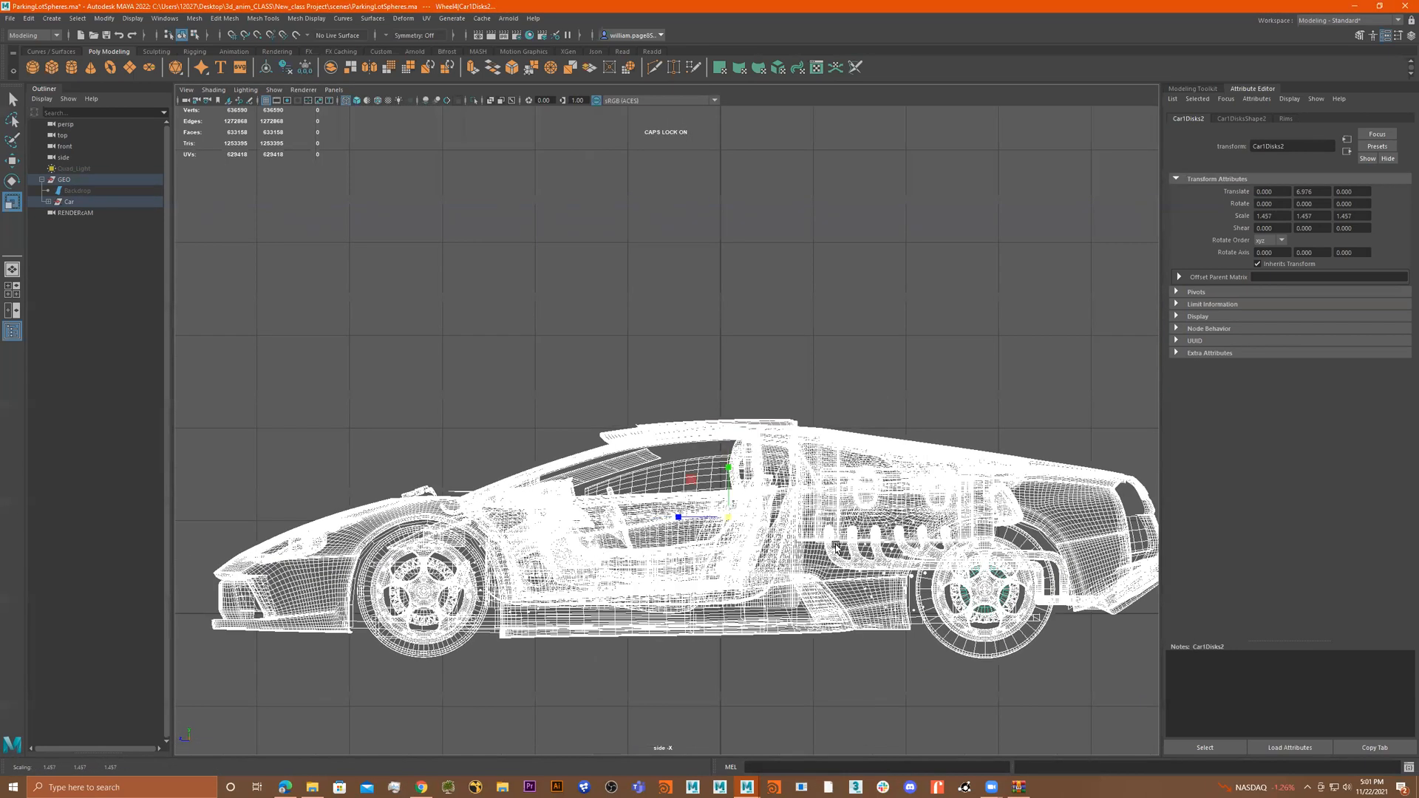
key(ctrl+z)
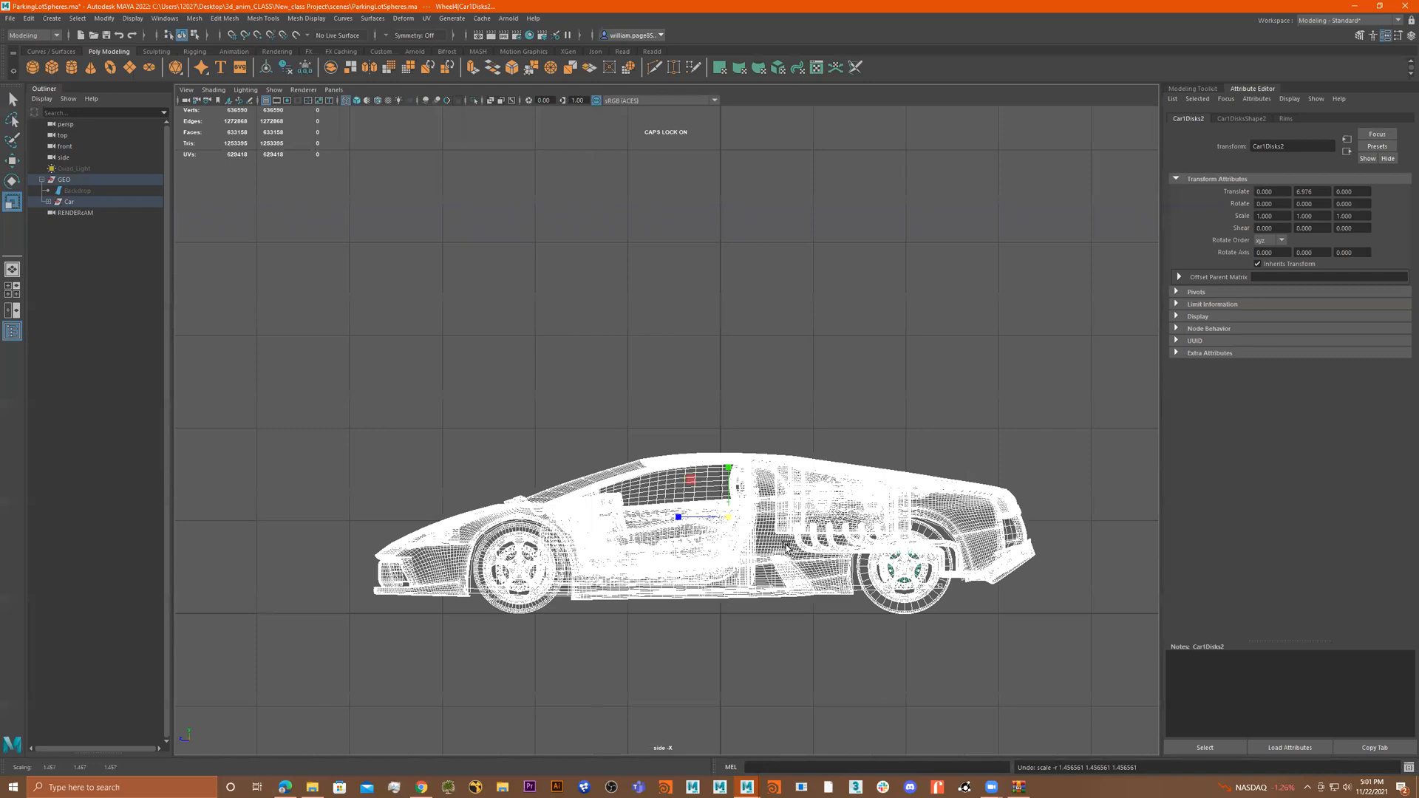
- Move the Car group's pivot up to the ground line under the wheels and scale the group uniformly to about 0.442
click(68, 201)
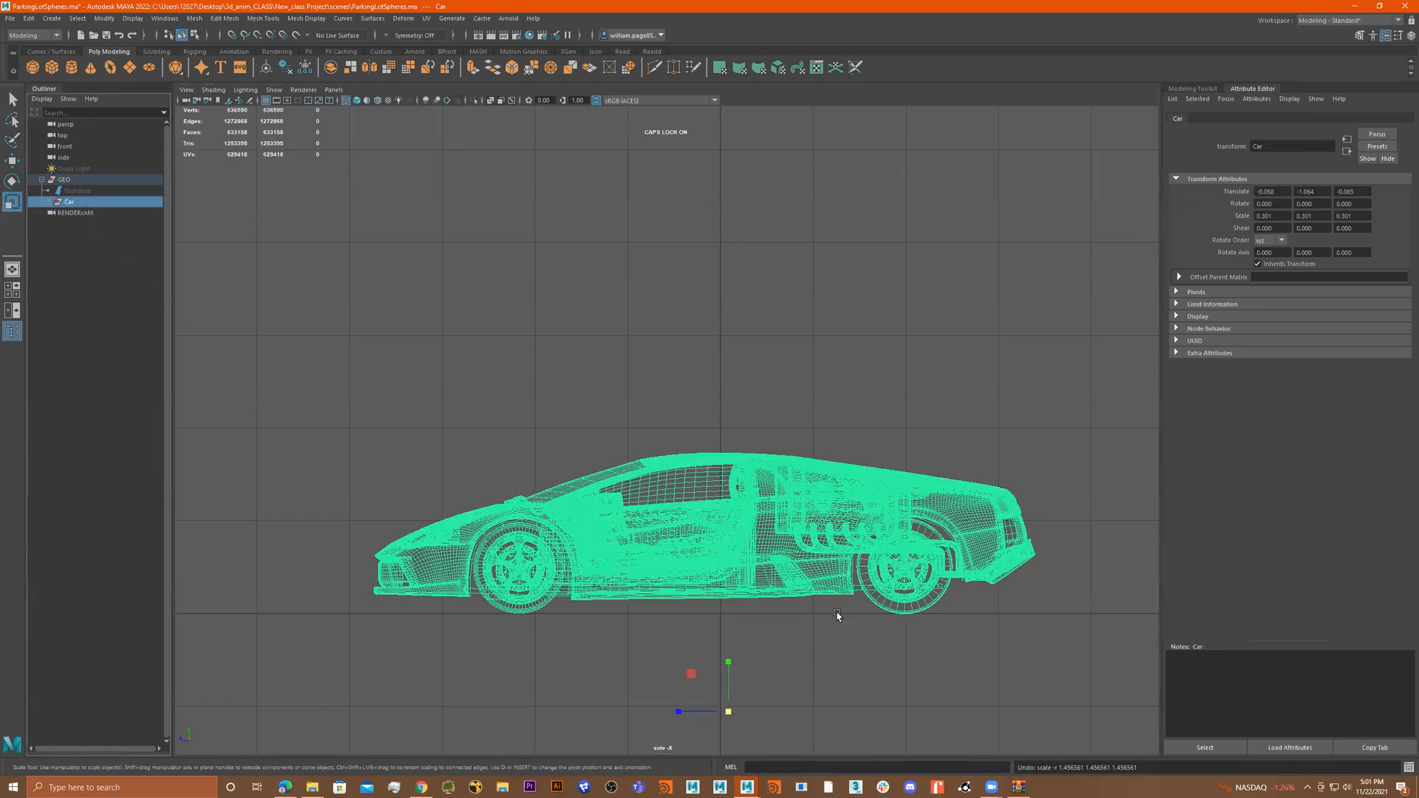
alt+right_drag(837, 614, 732, 611)
alt+right_drag(674, 522, 880, 582)
key(d)
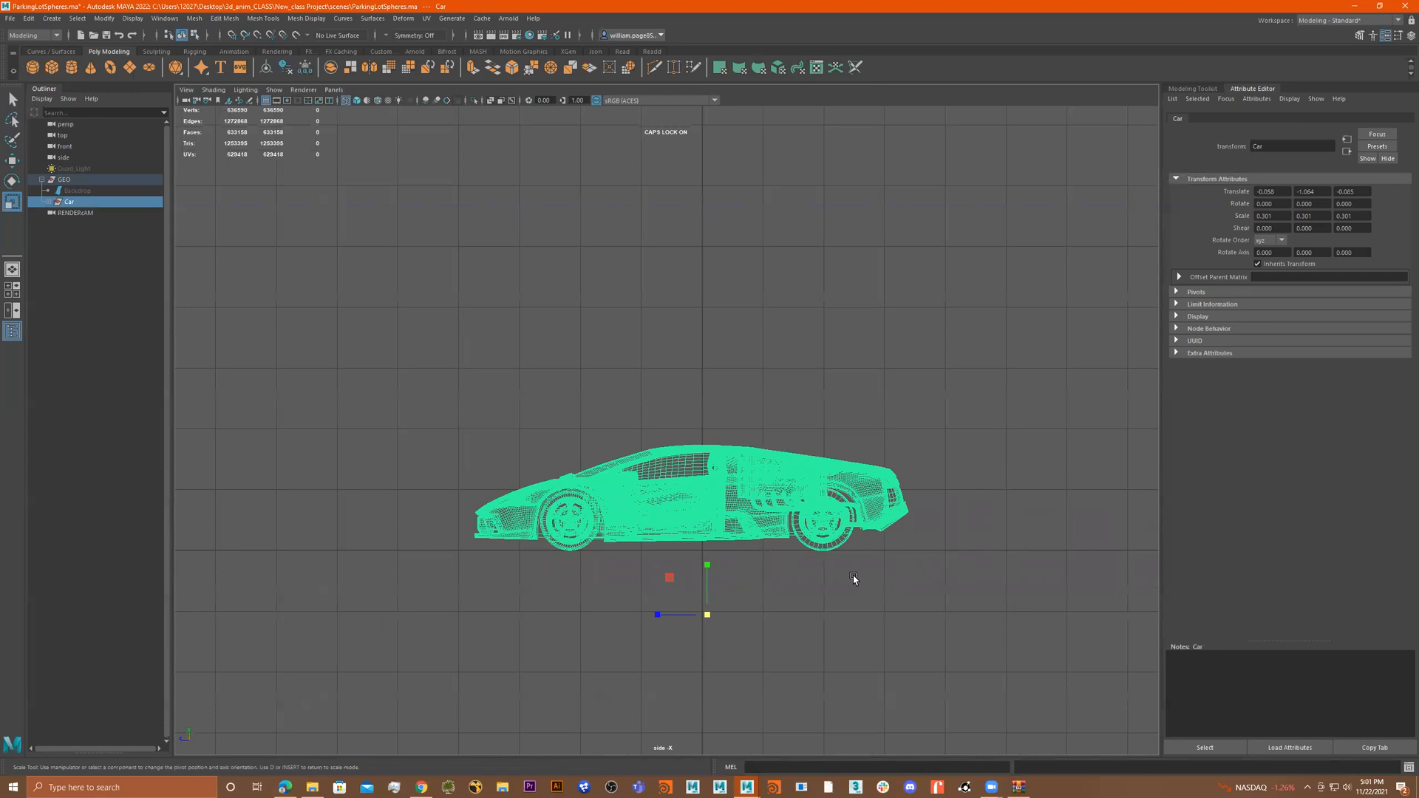
drag(709, 566, 702, 499)
key(d)
drag(706, 560, 1079, 570)
- Switch to the RENDERcAM view and scale the Car group uniformly to about 0.639
click(333, 90)
mouse_move(370, 100)
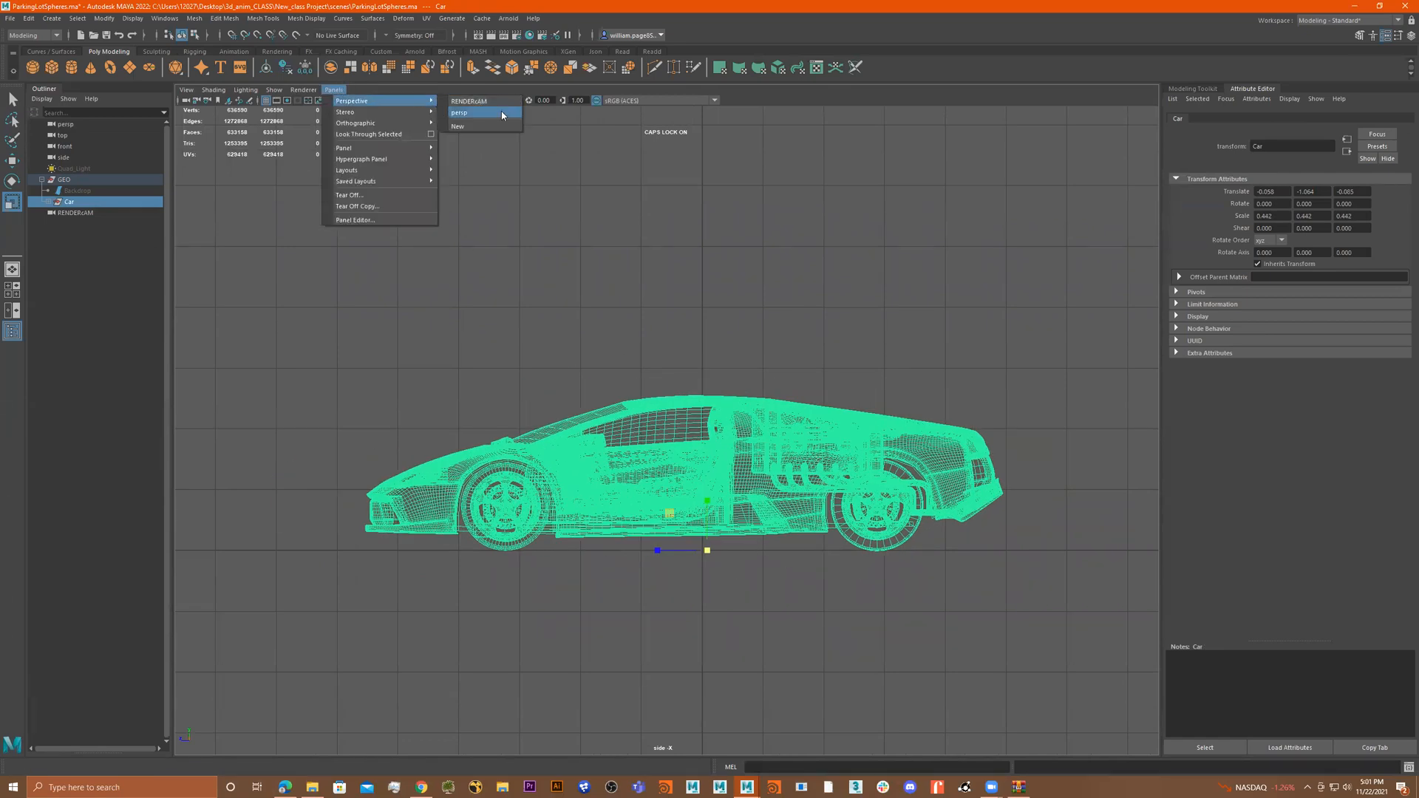
click(502, 113)
drag(721, 544, 800, 554)
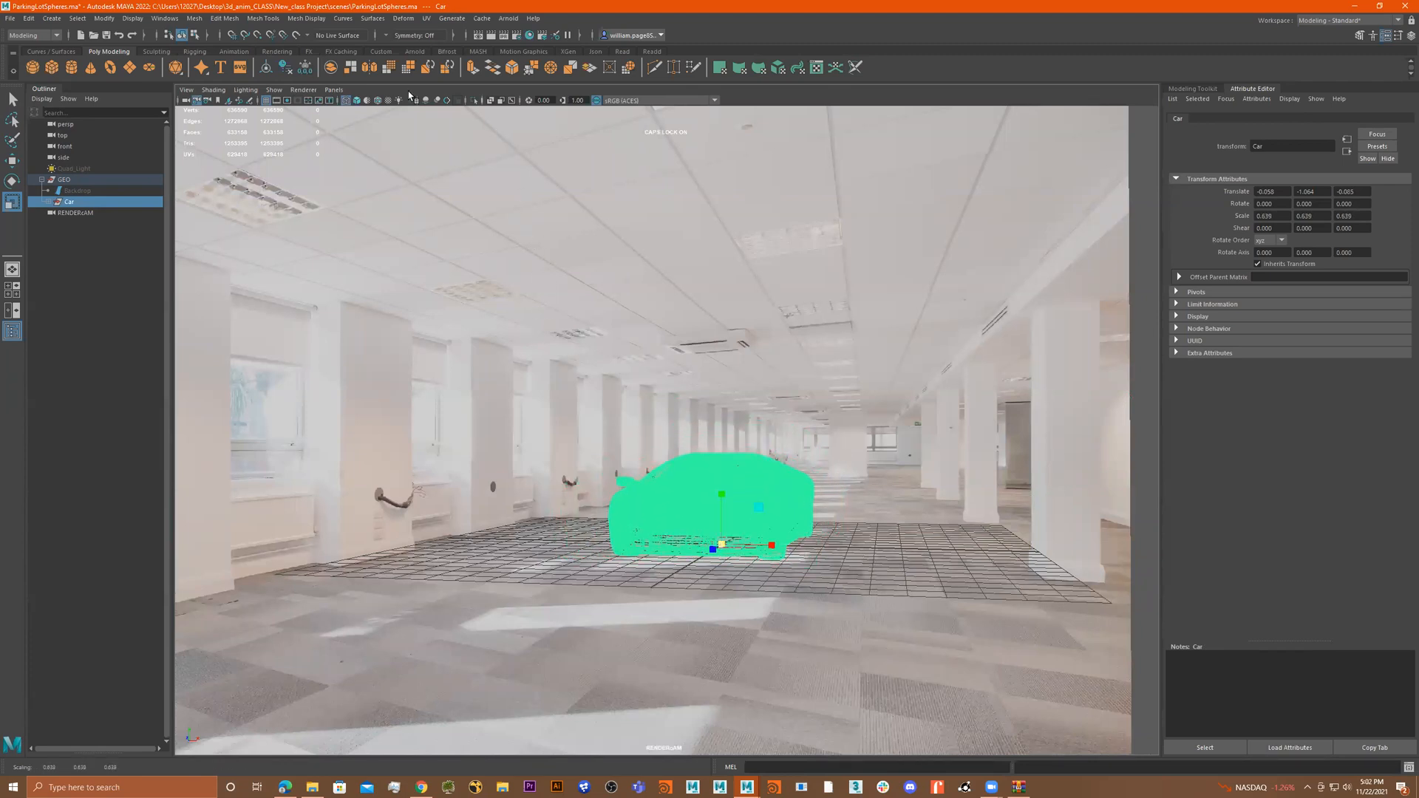
- Switch to the persp camera, view the car from a higher angle, and create an Arnold area light
click(334, 89)
mouse_move(370, 101)
click(479, 112)
alt+drag(710, 414, 739, 433)
click(510, 19)
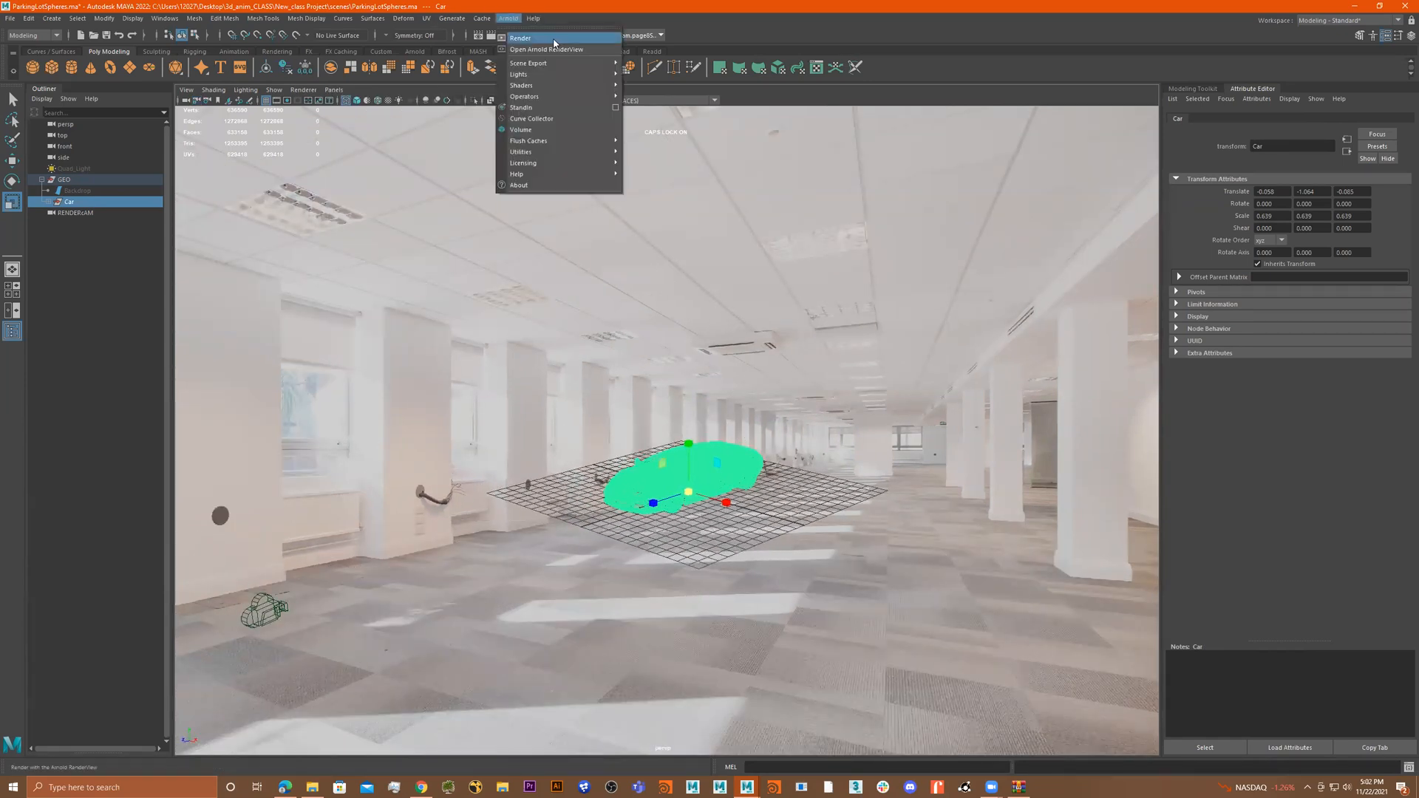
mouse_move(534, 77)
click(648, 74)
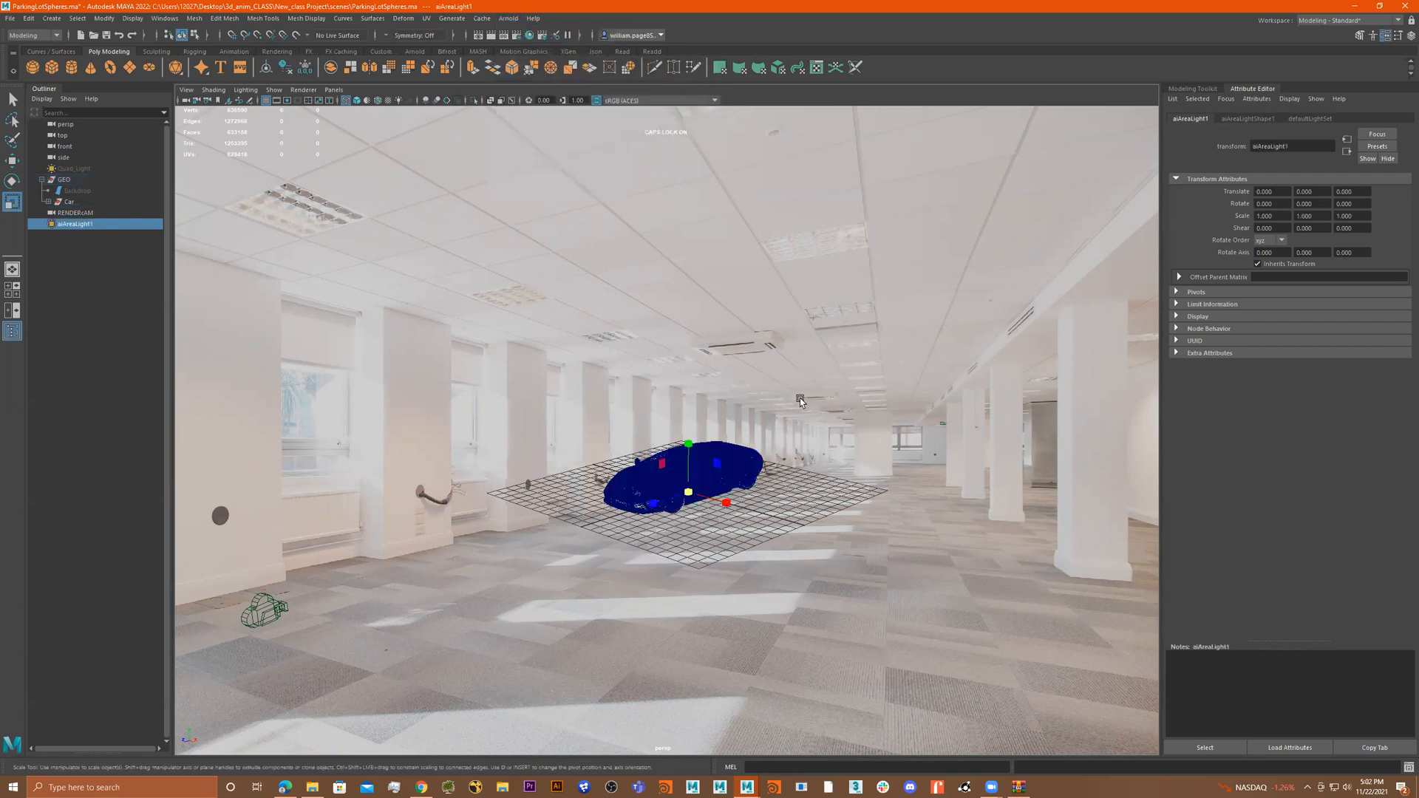
- Scale the area light uniformly to about 8.49 and move it to about 12.1 along Z
drag(687, 488, 848, 521)
key(w)
drag(671, 493, 572, 521)
- Look through the area light and aim it down at the car's side from a raised position
click(334, 90)
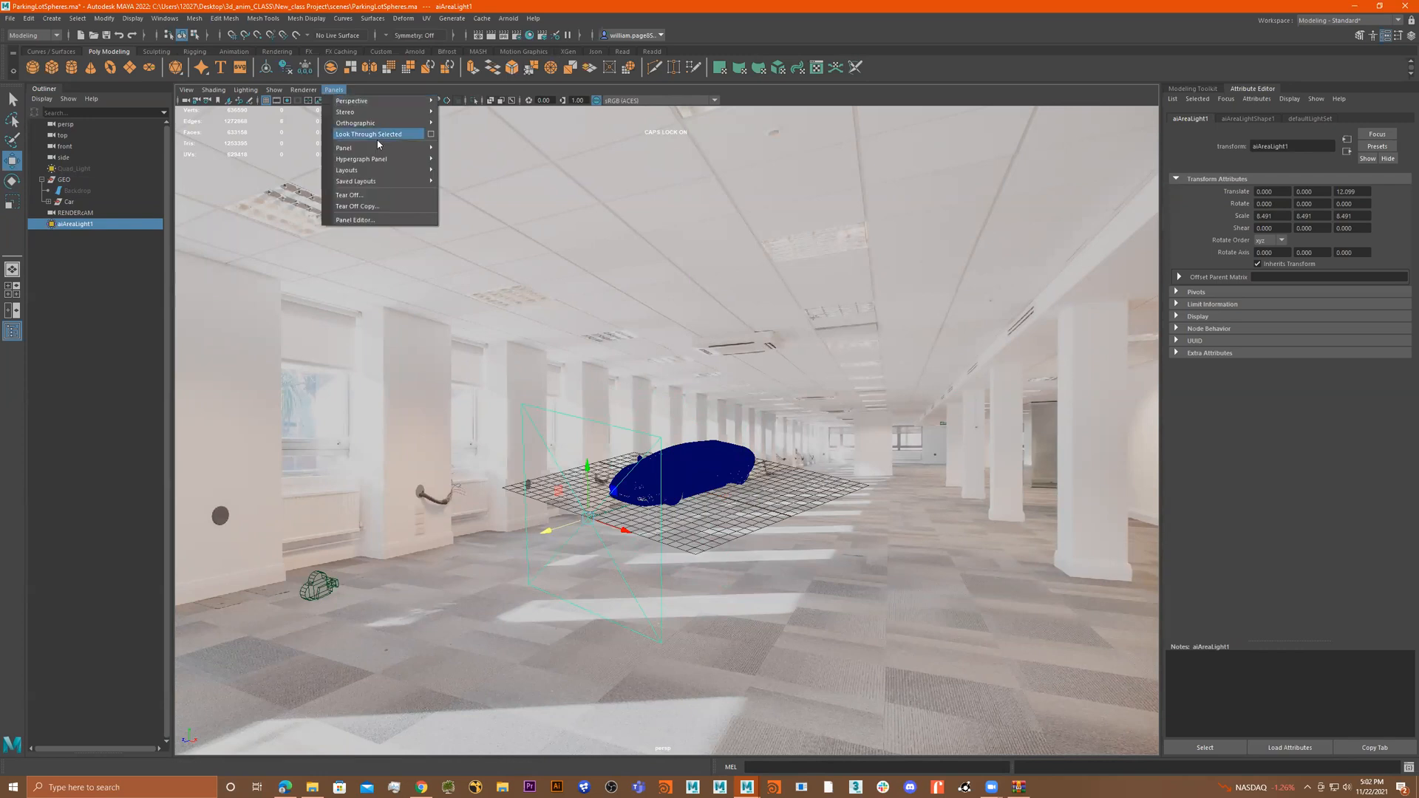
click(378, 138)
alt+drag(677, 371, 615, 405)
alt+middle_drag(615, 405, 714, 423)
alt+drag(714, 424, 697, 392)
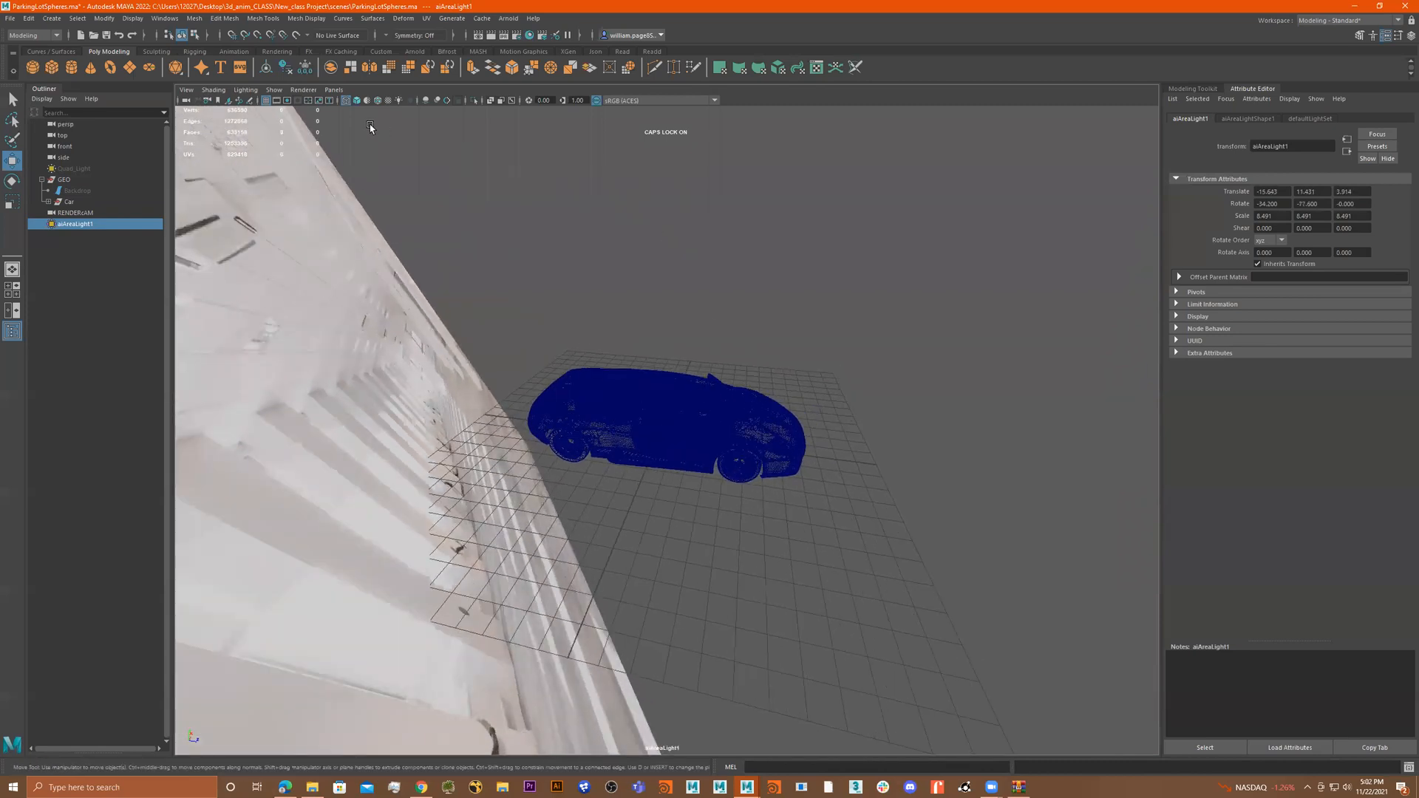
- Return the view to RENDERcAM, select that camera, and run an Arnold render with the render window moved clear of the Outliner
click(333, 89)
mouse_move(399, 100)
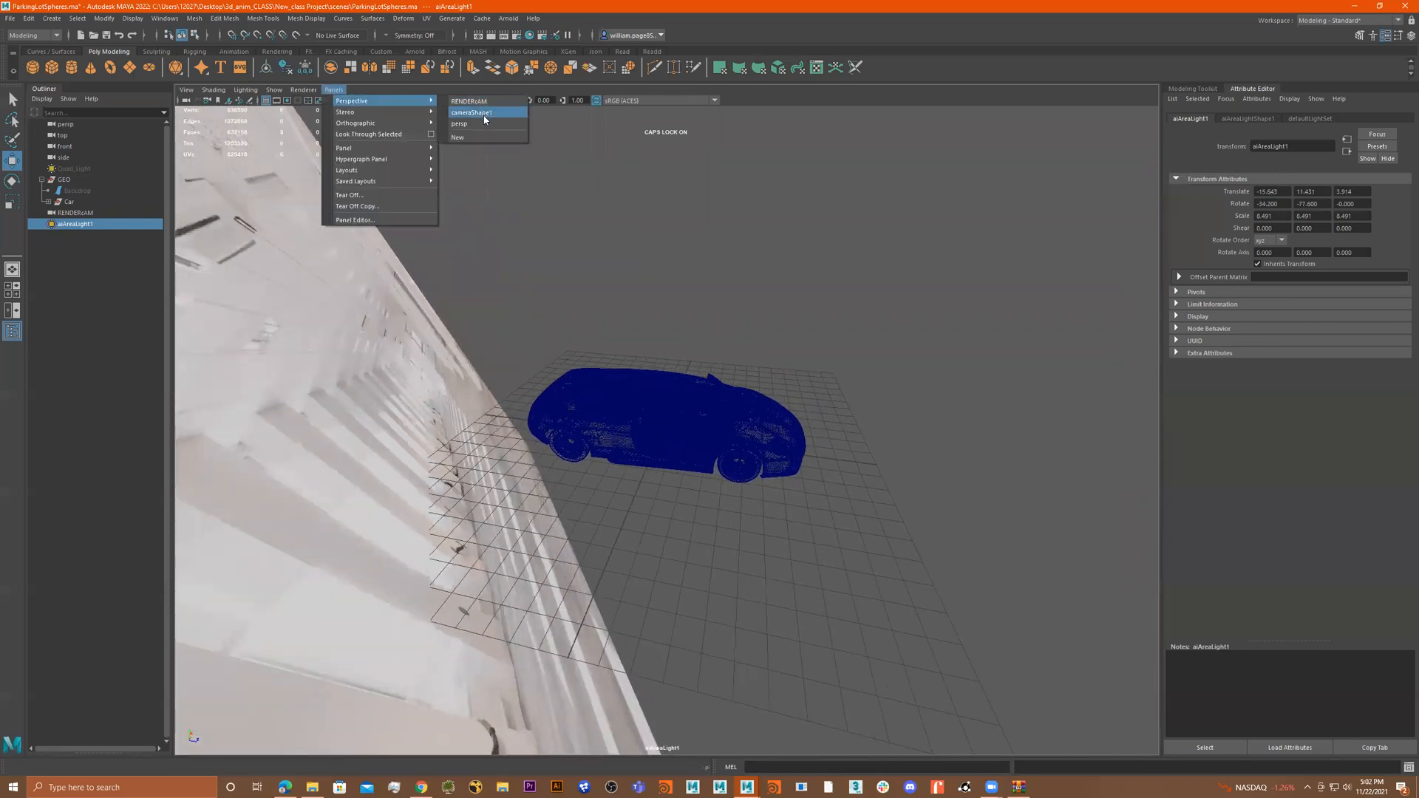
click(473, 102)
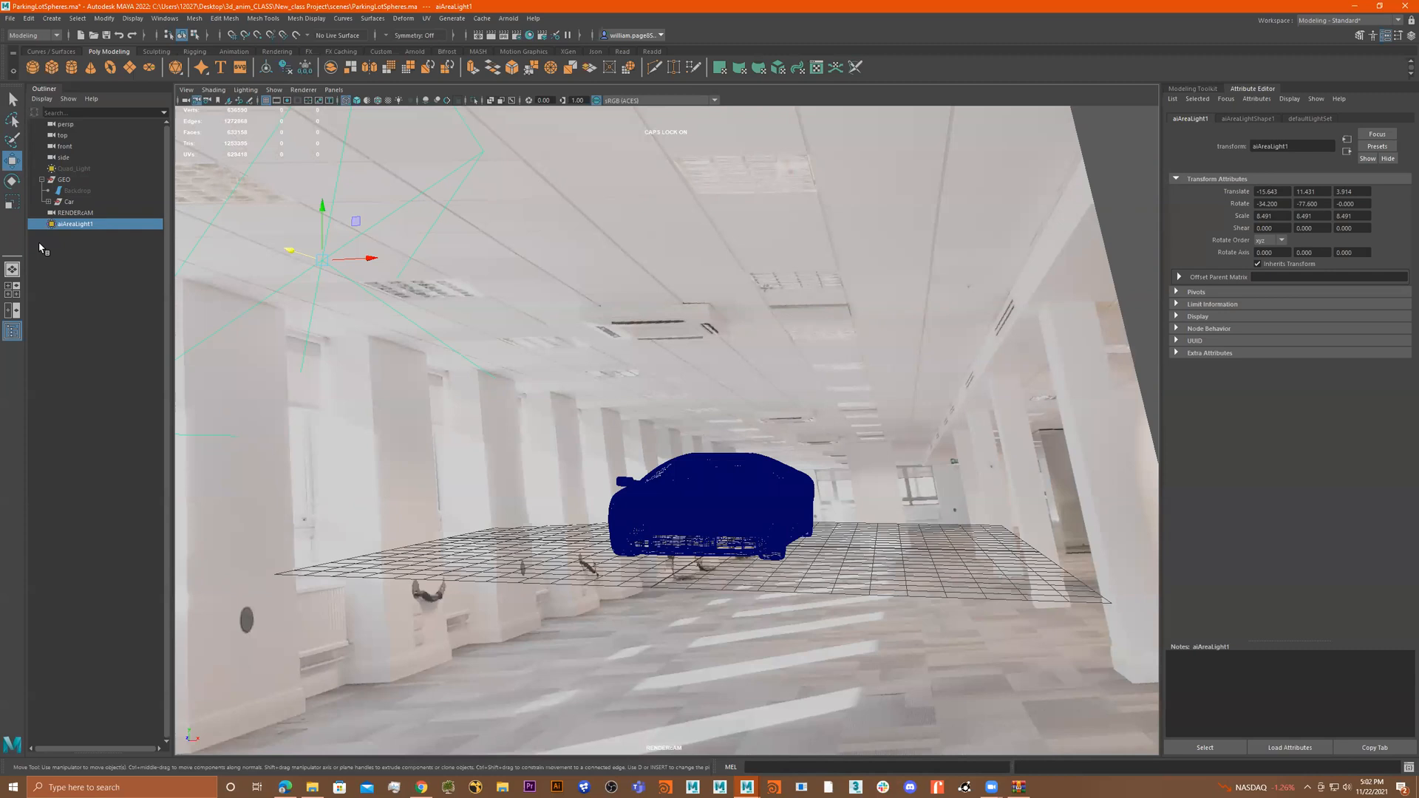
click(75, 213)
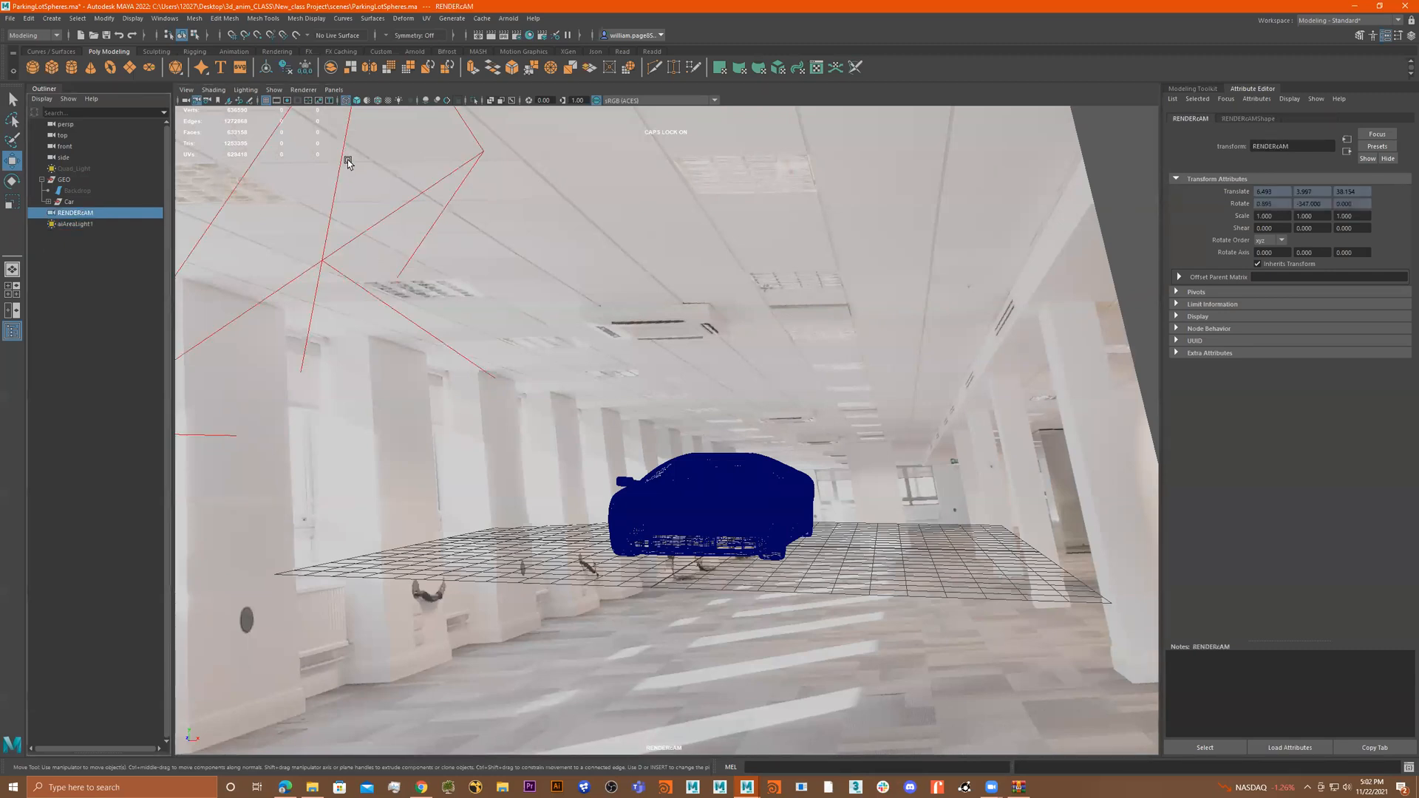
click(513, 18)
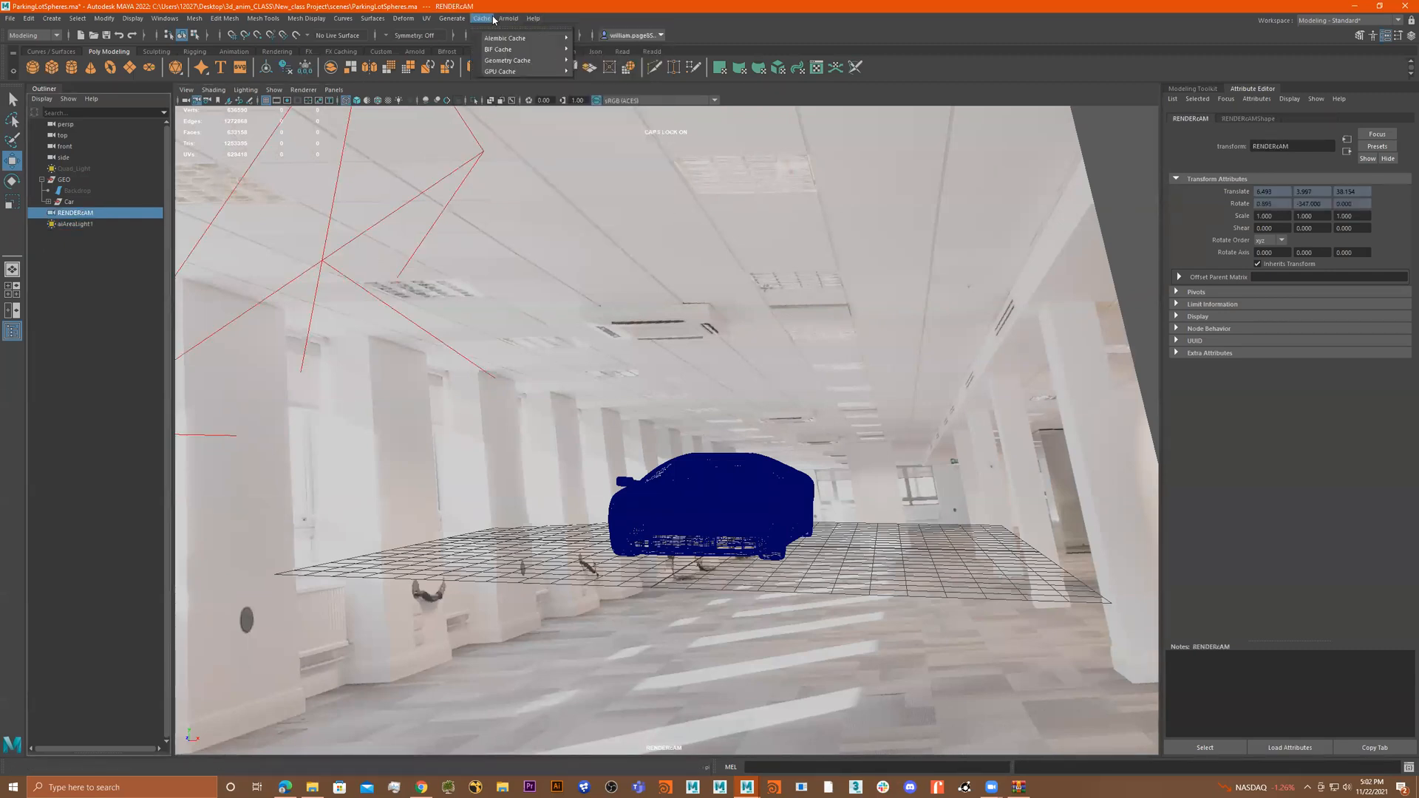
click(521, 38)
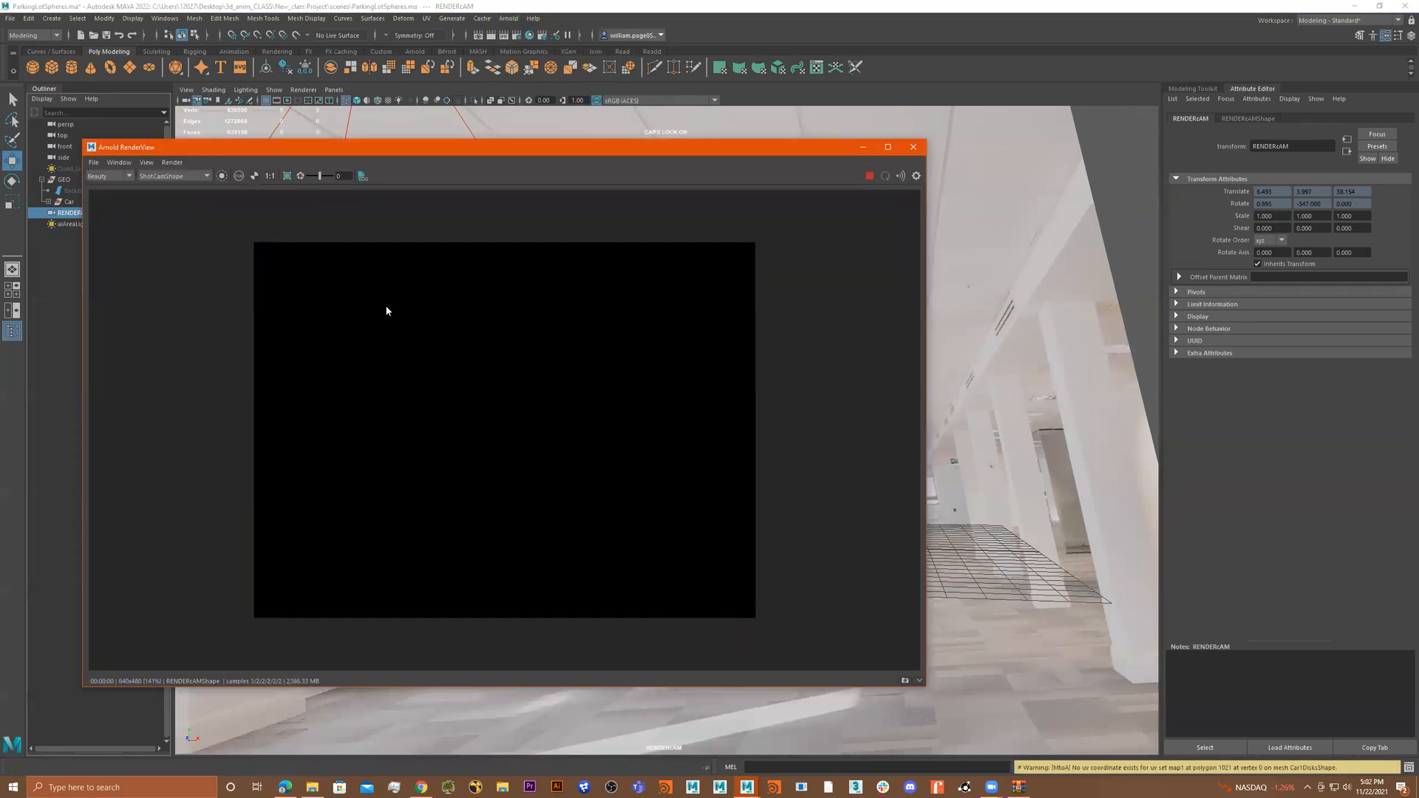
drag(252, 153, 459, 163)
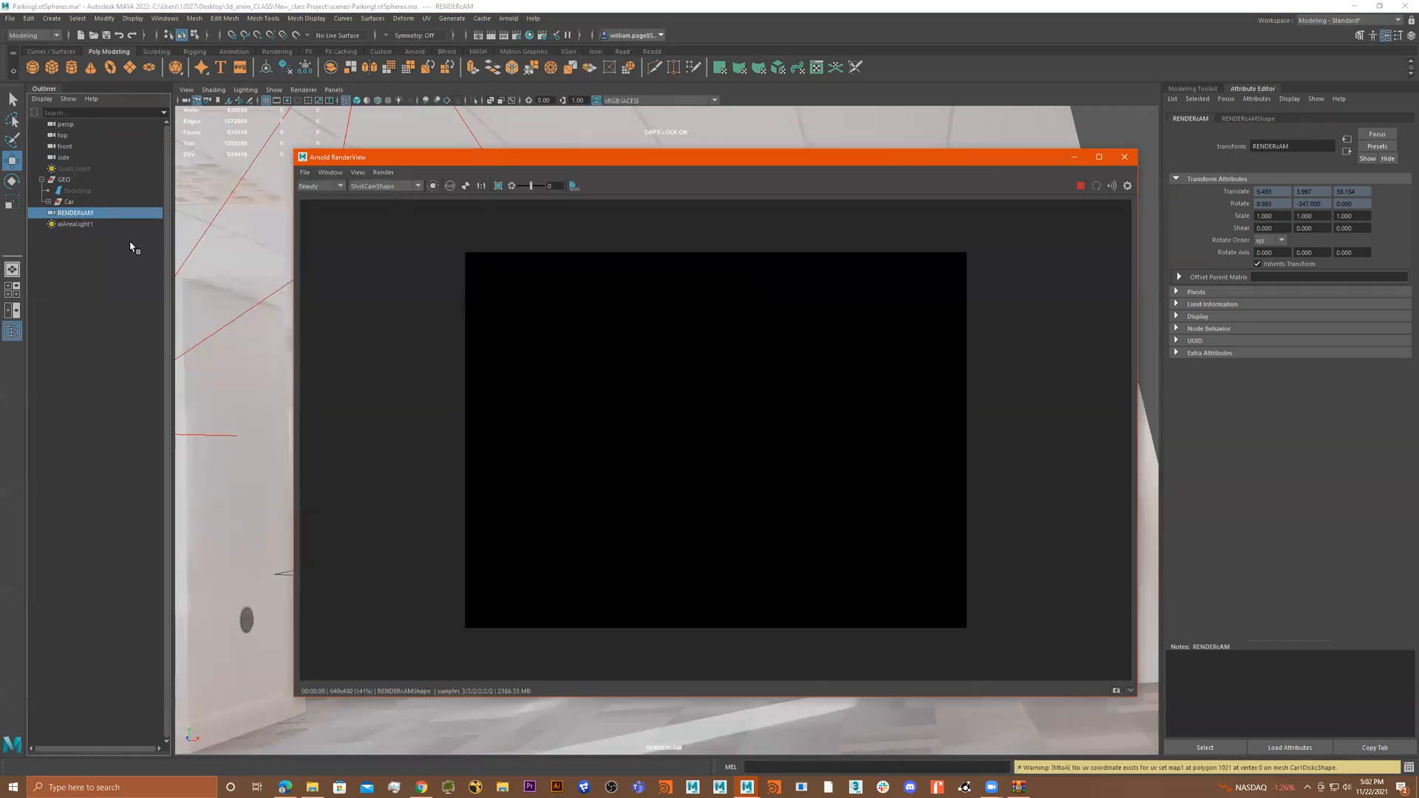
- Set the area light's exposure to 25, check it in the render, and close the render window
click(82, 224)
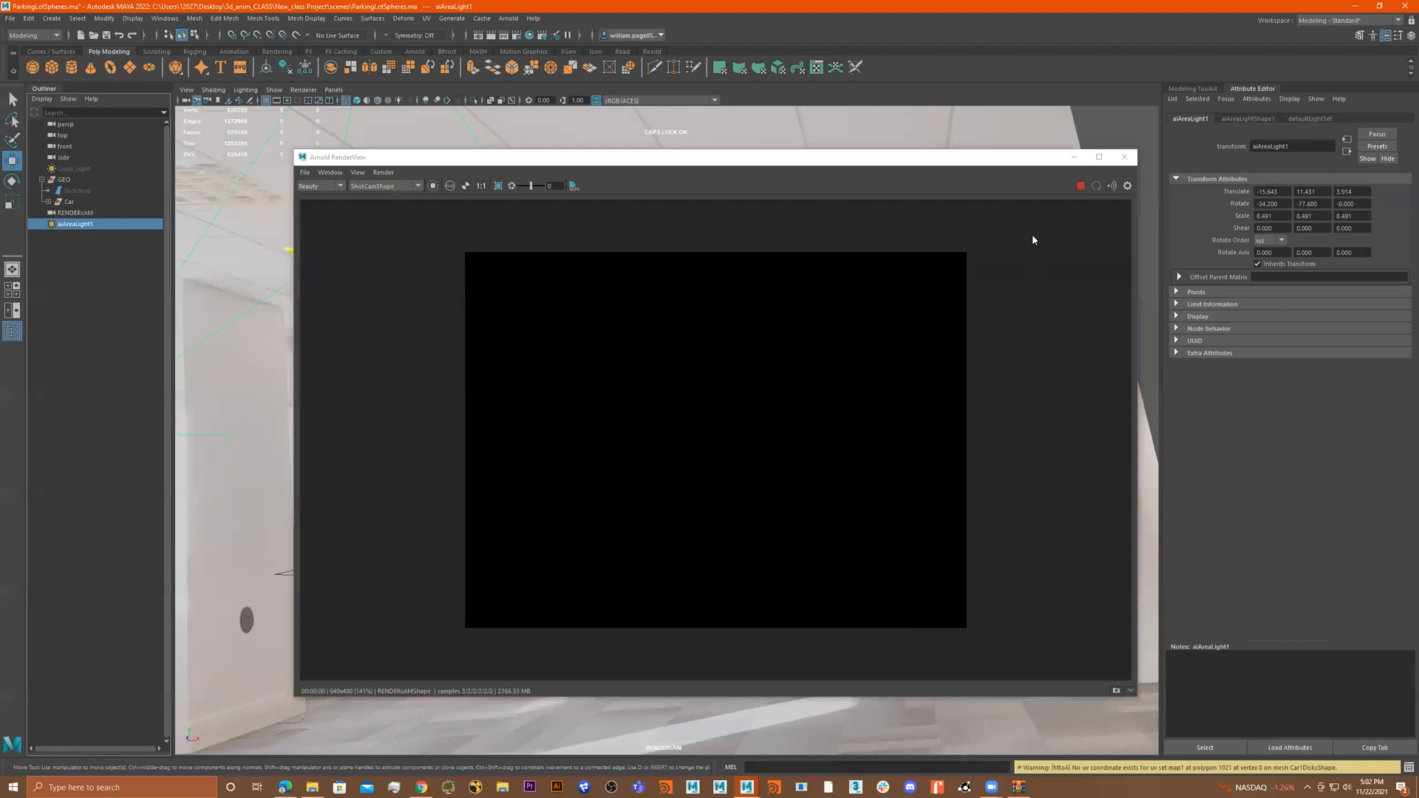
click(1239, 120)
click(1278, 258)
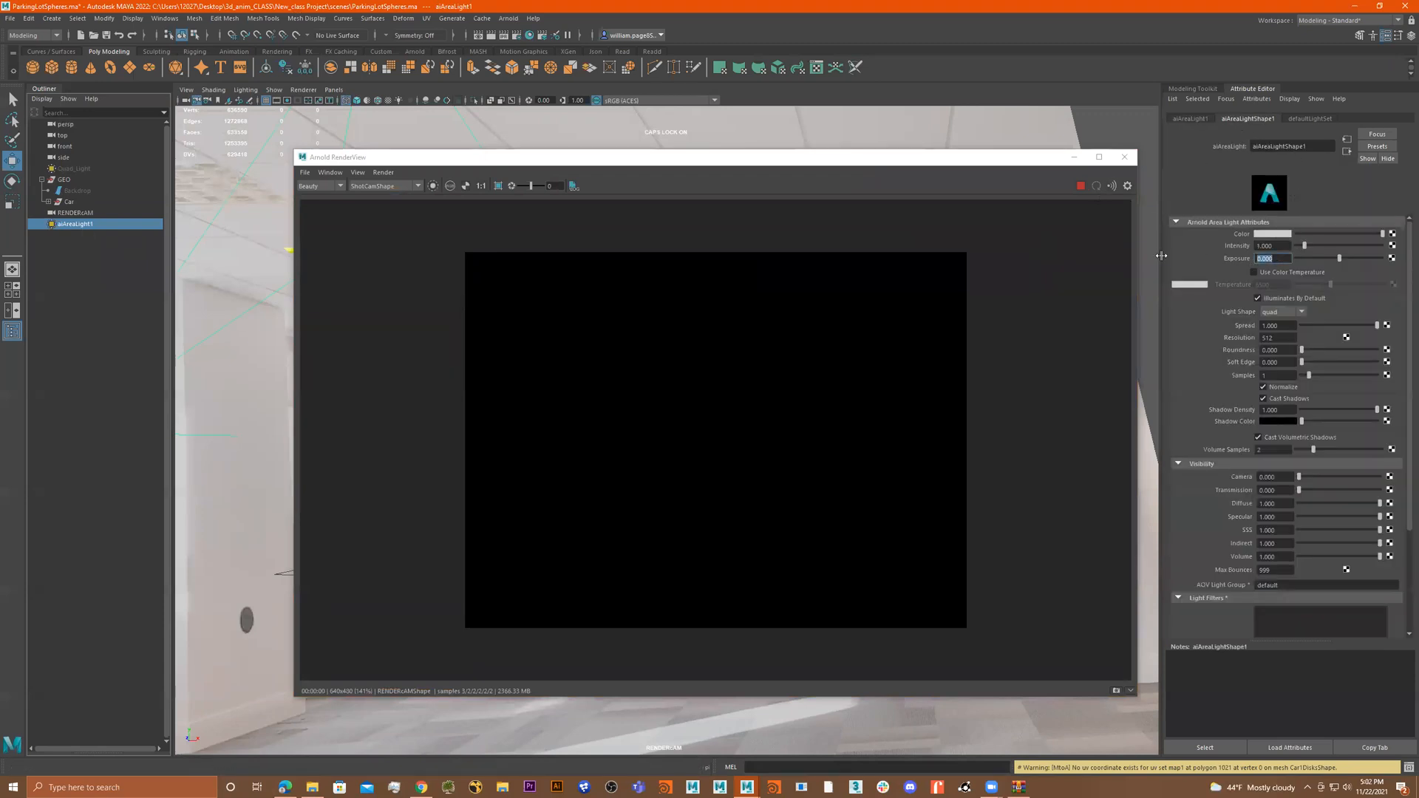
text(25)
key(Return)
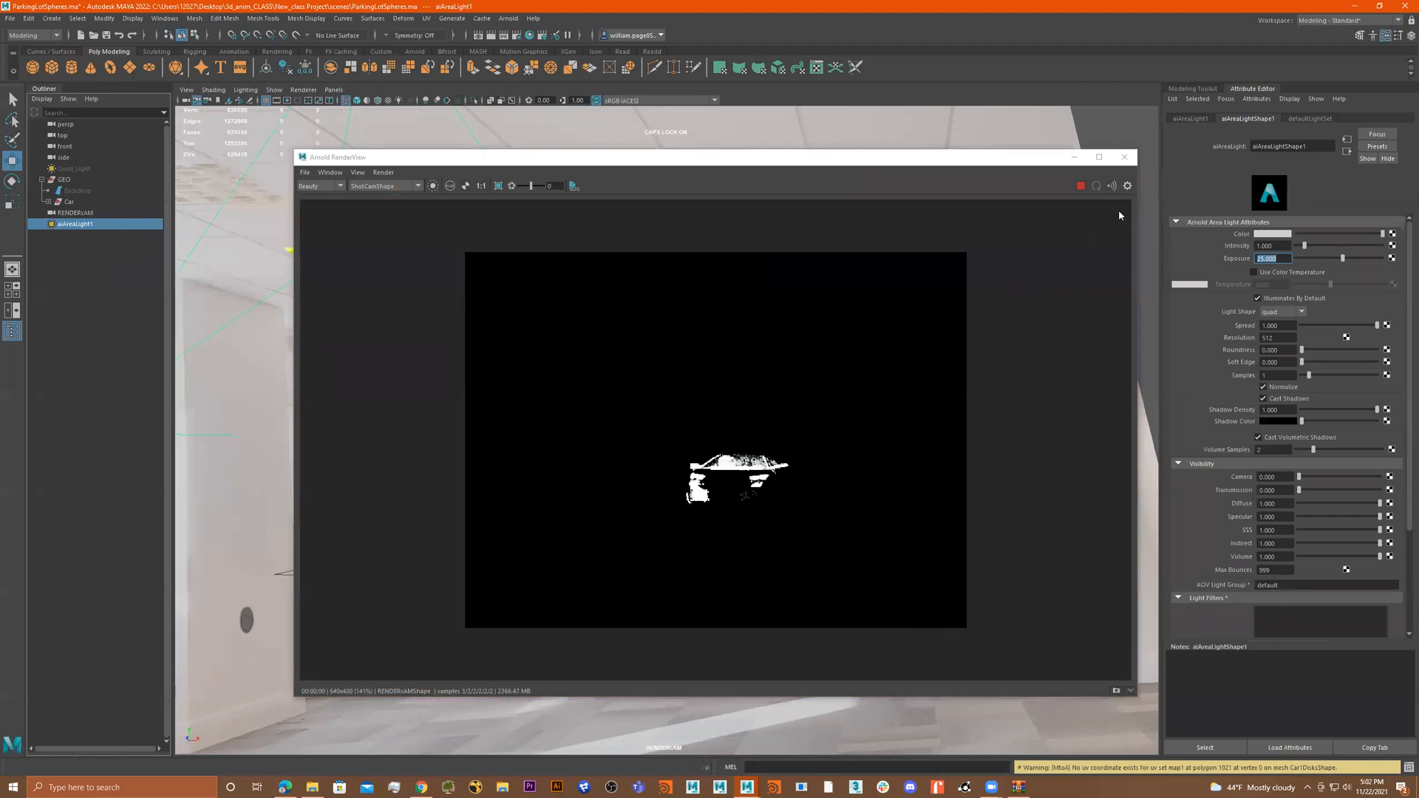
click(1124, 156)
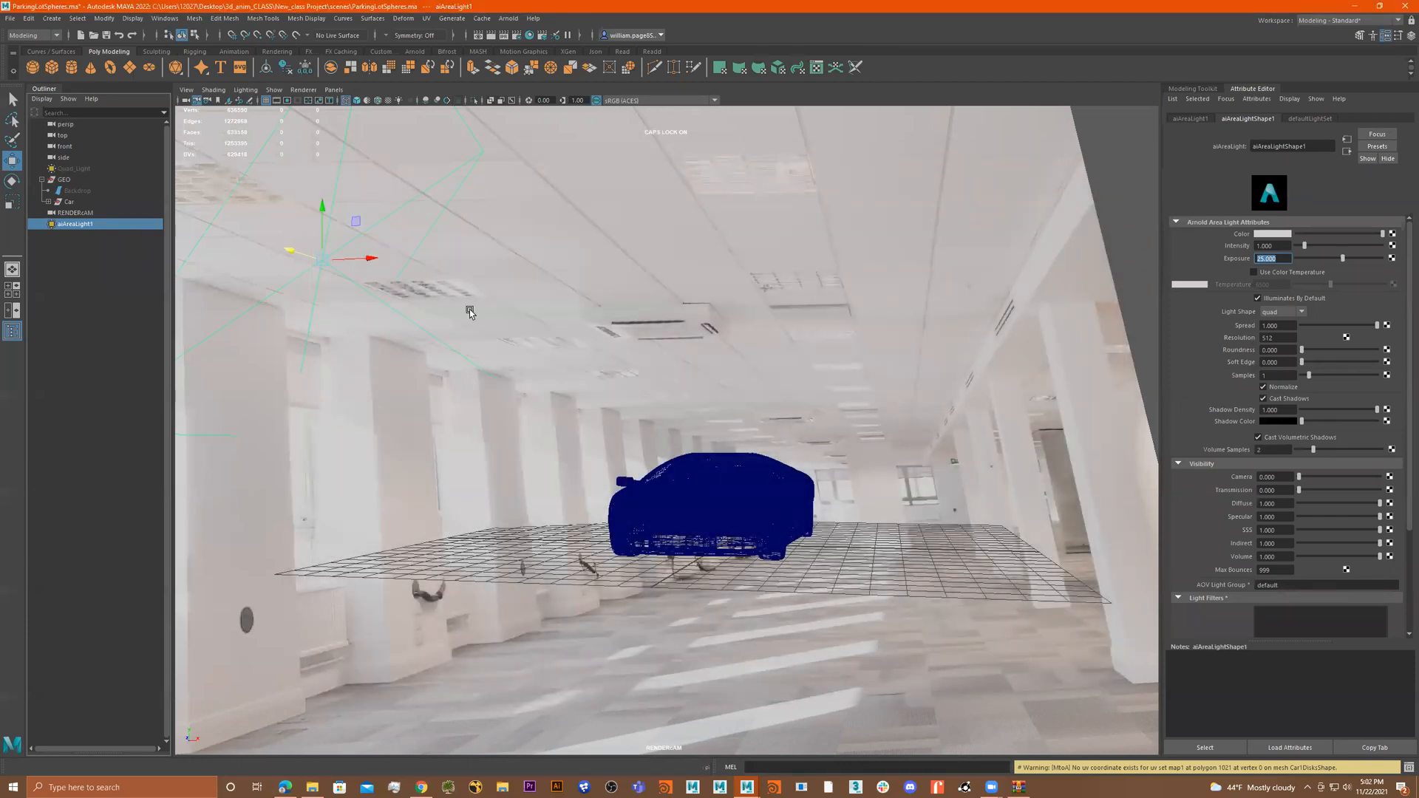
- Create a polygon plane under the car, scale it up past the grid, and turn on shaded display
click(130, 67)
key(r)
drag(722, 545, 1225, 656)
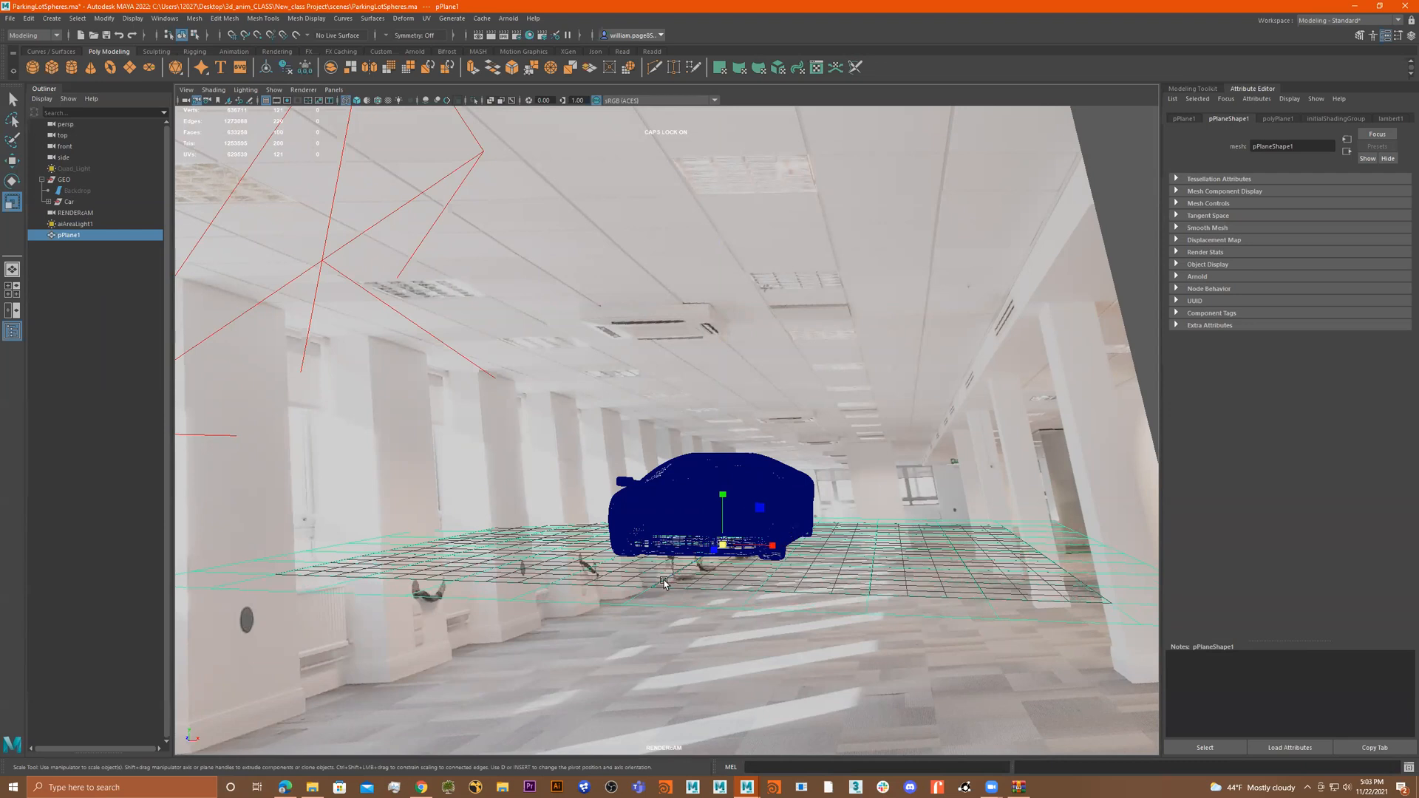
key(5)
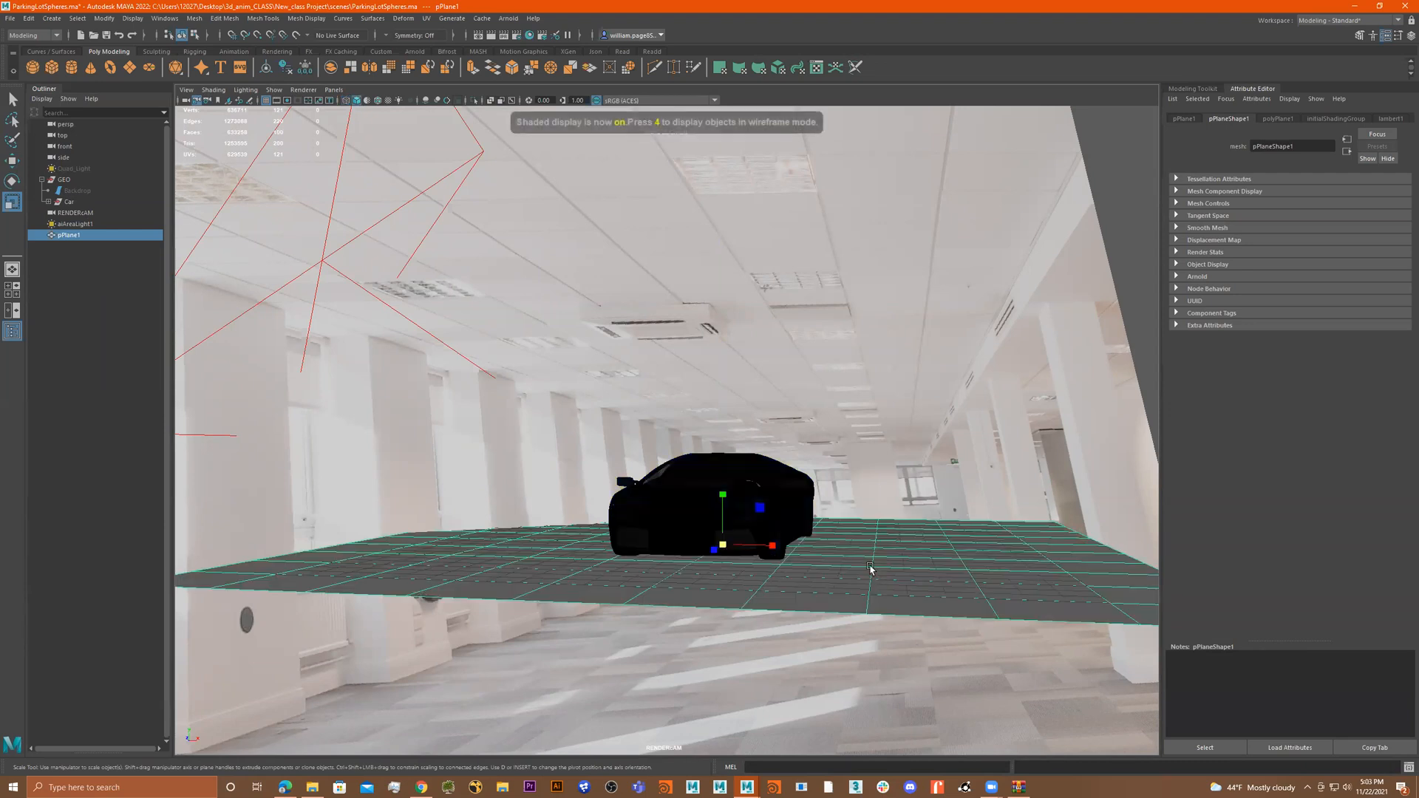
- Assign a new aiShadowMatte material to the ground plane
right_click(874, 550)
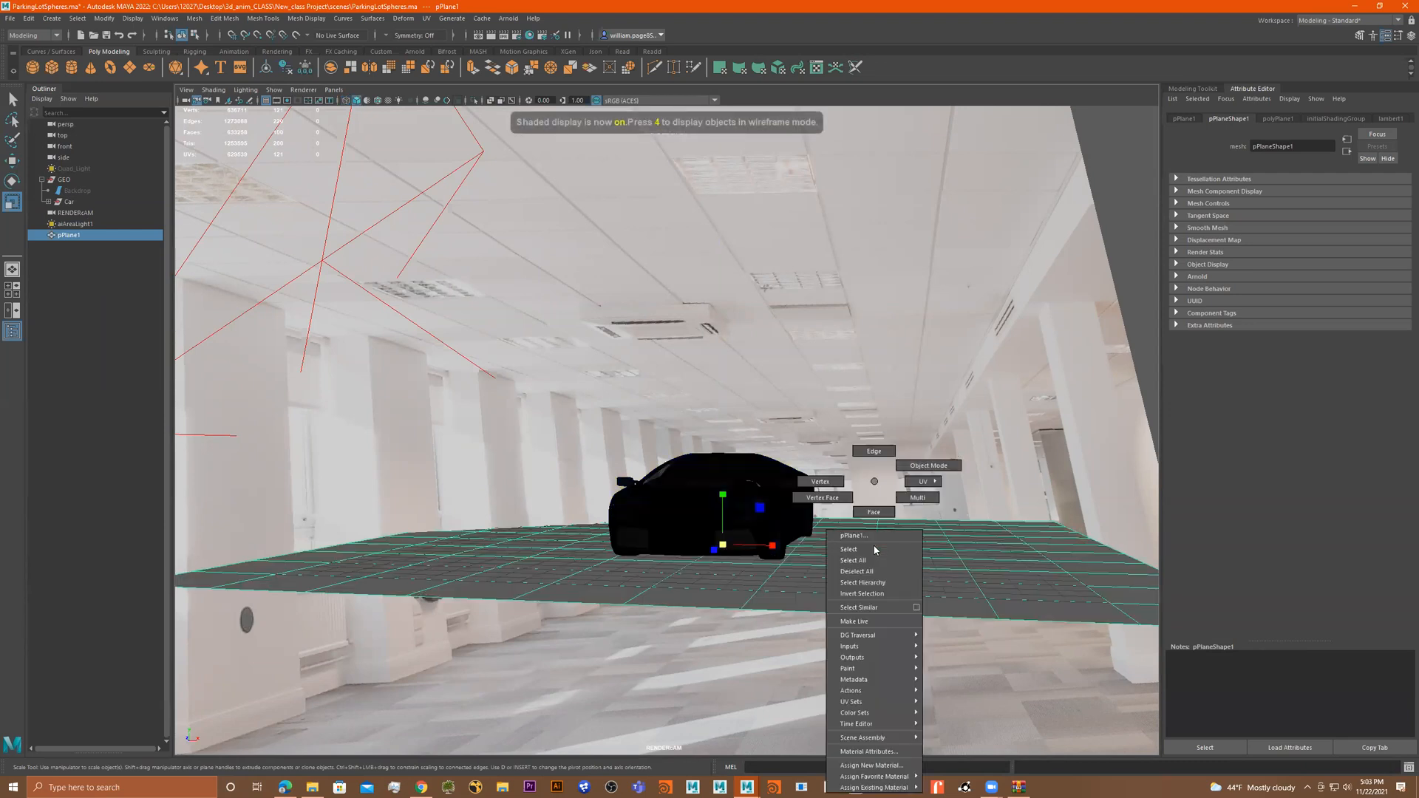
click(889, 765)
click(516, 352)
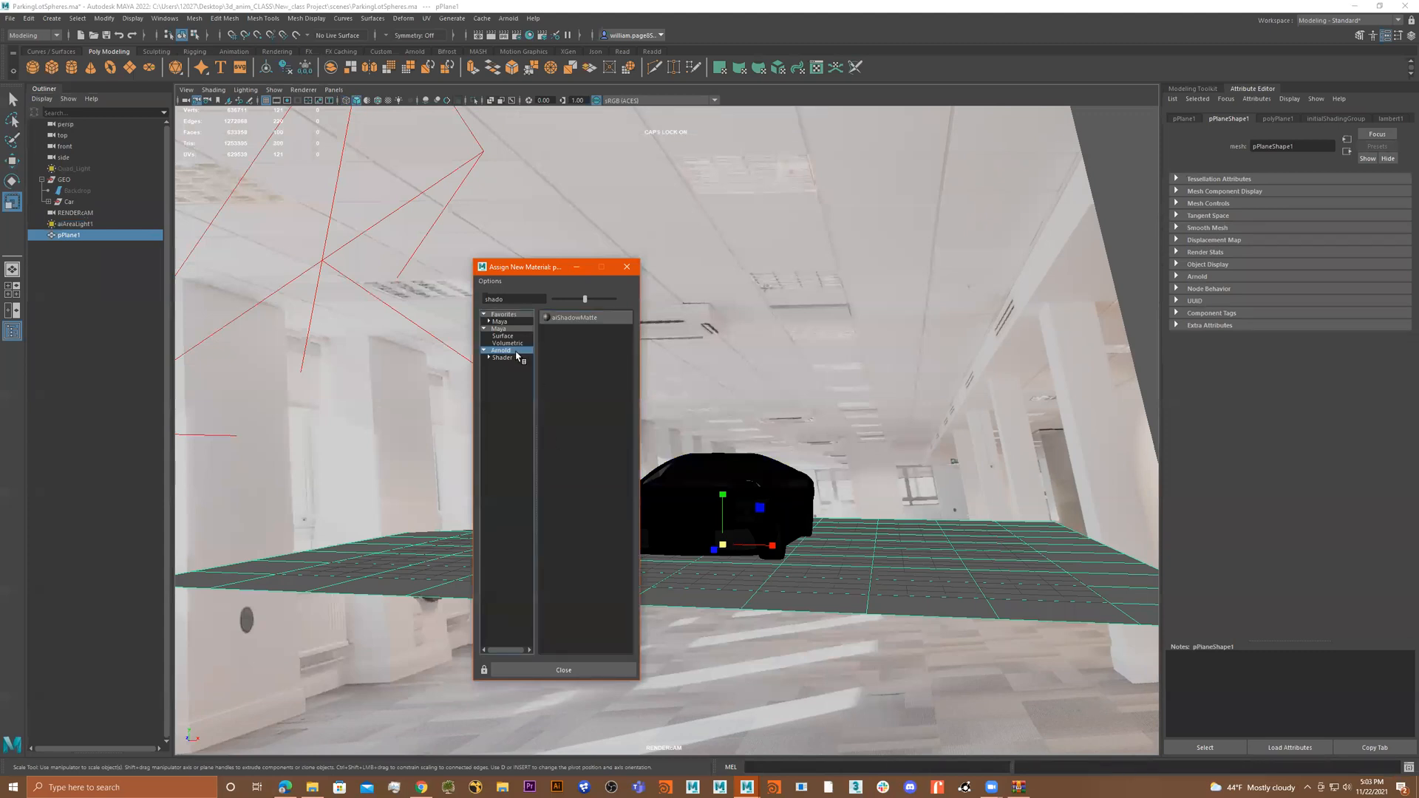
click(585, 317)
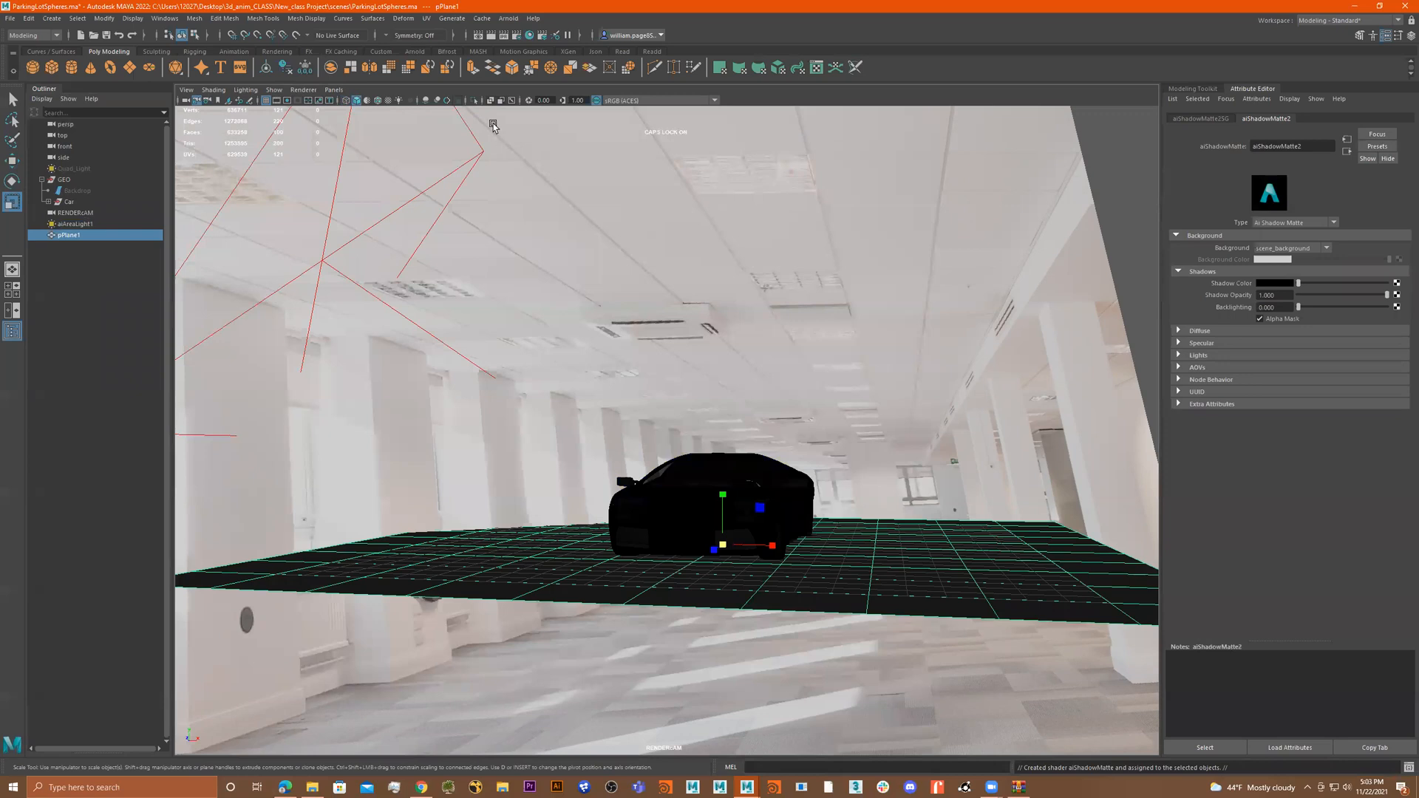
- Render the scene with Arnold to check the shadow matte plane, and close the render window
click(508, 18)
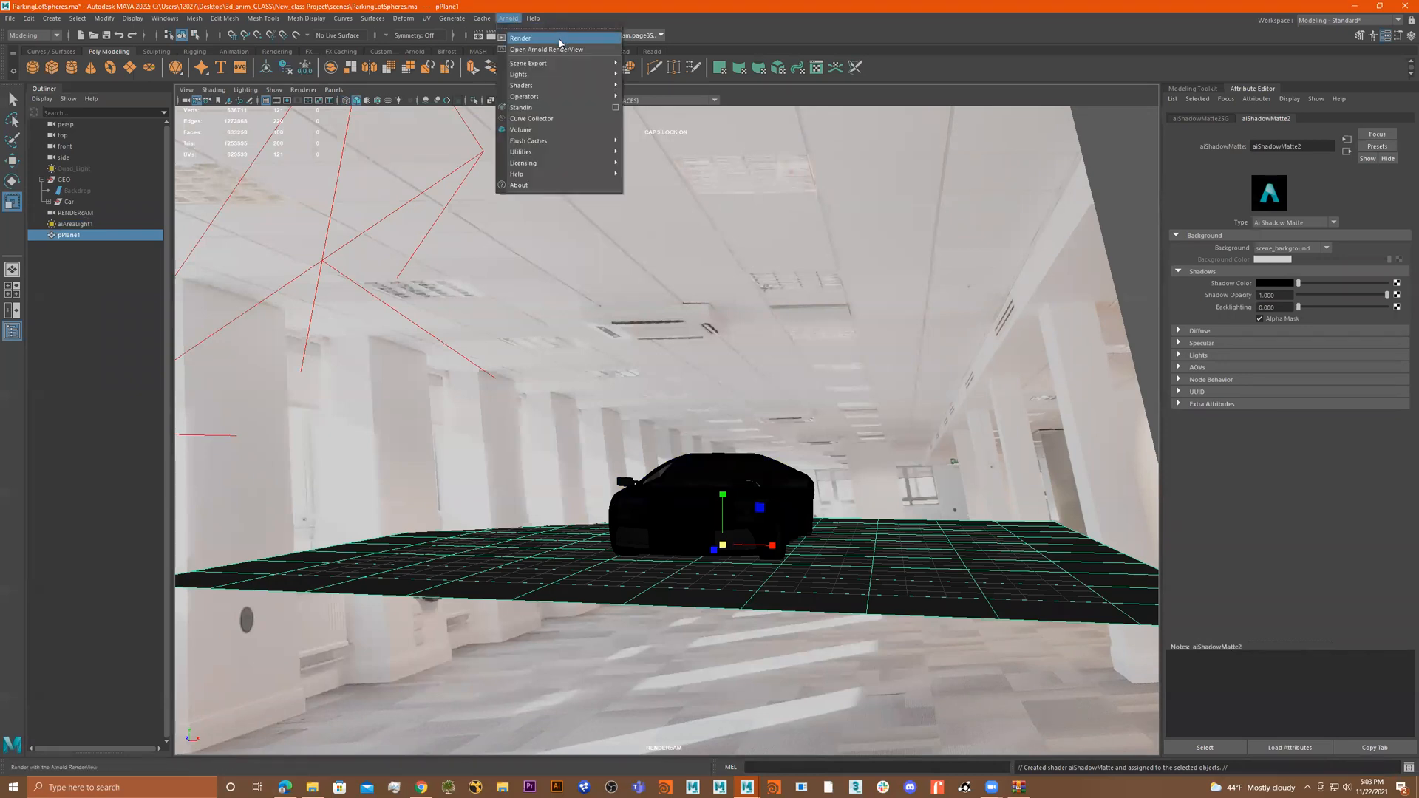
click(559, 40)
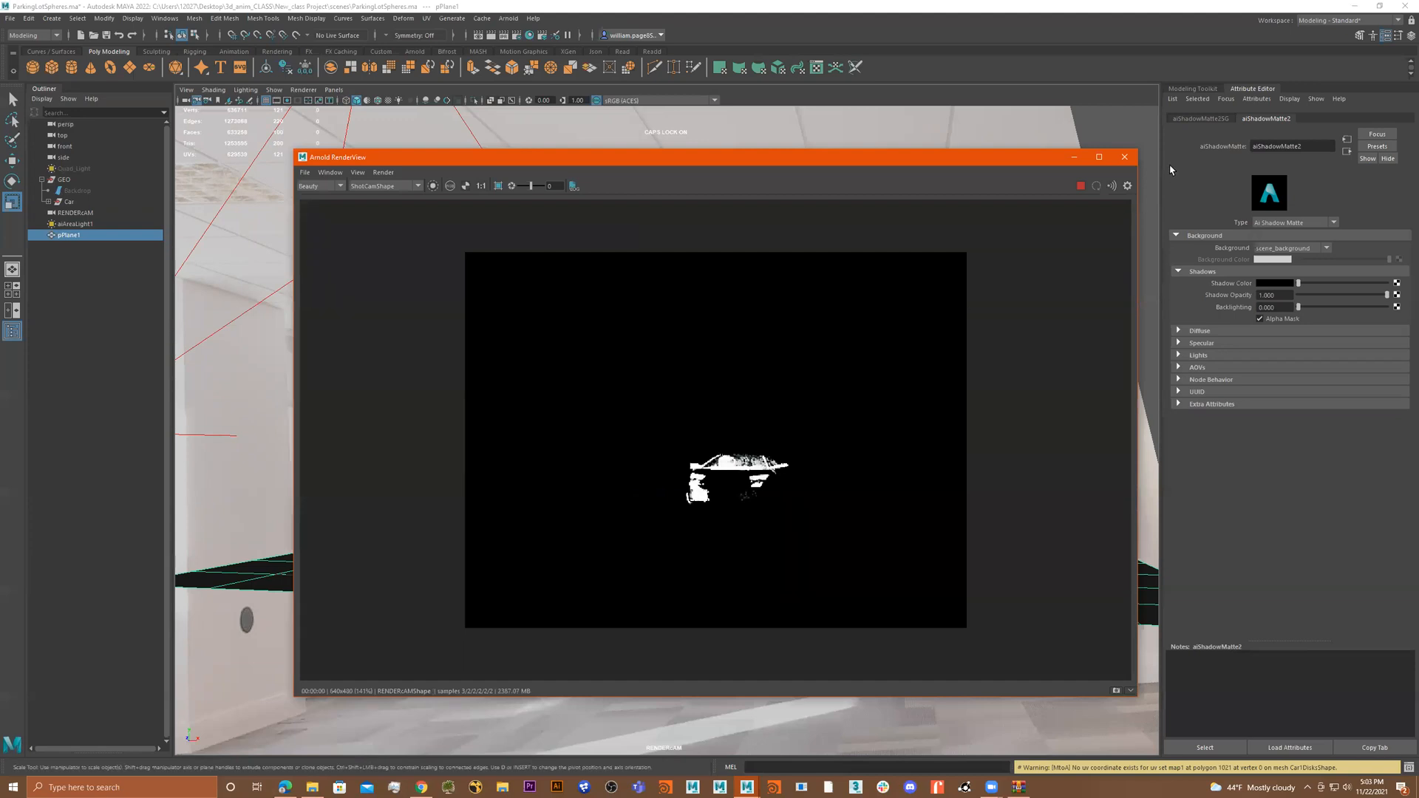
click(1124, 156)
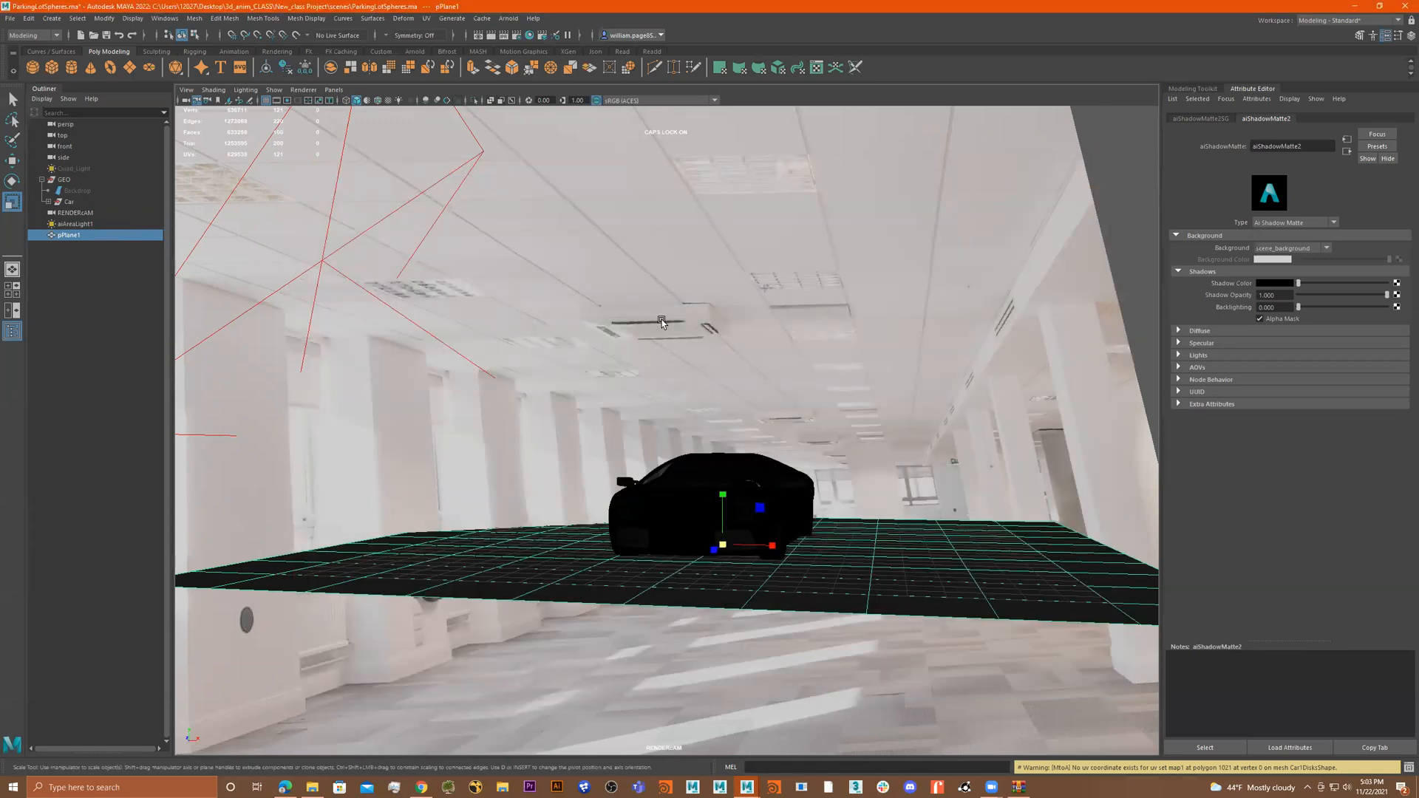
- Move the area light along the X axis, closer to the car
click(322, 262)
key(e)
key(w)
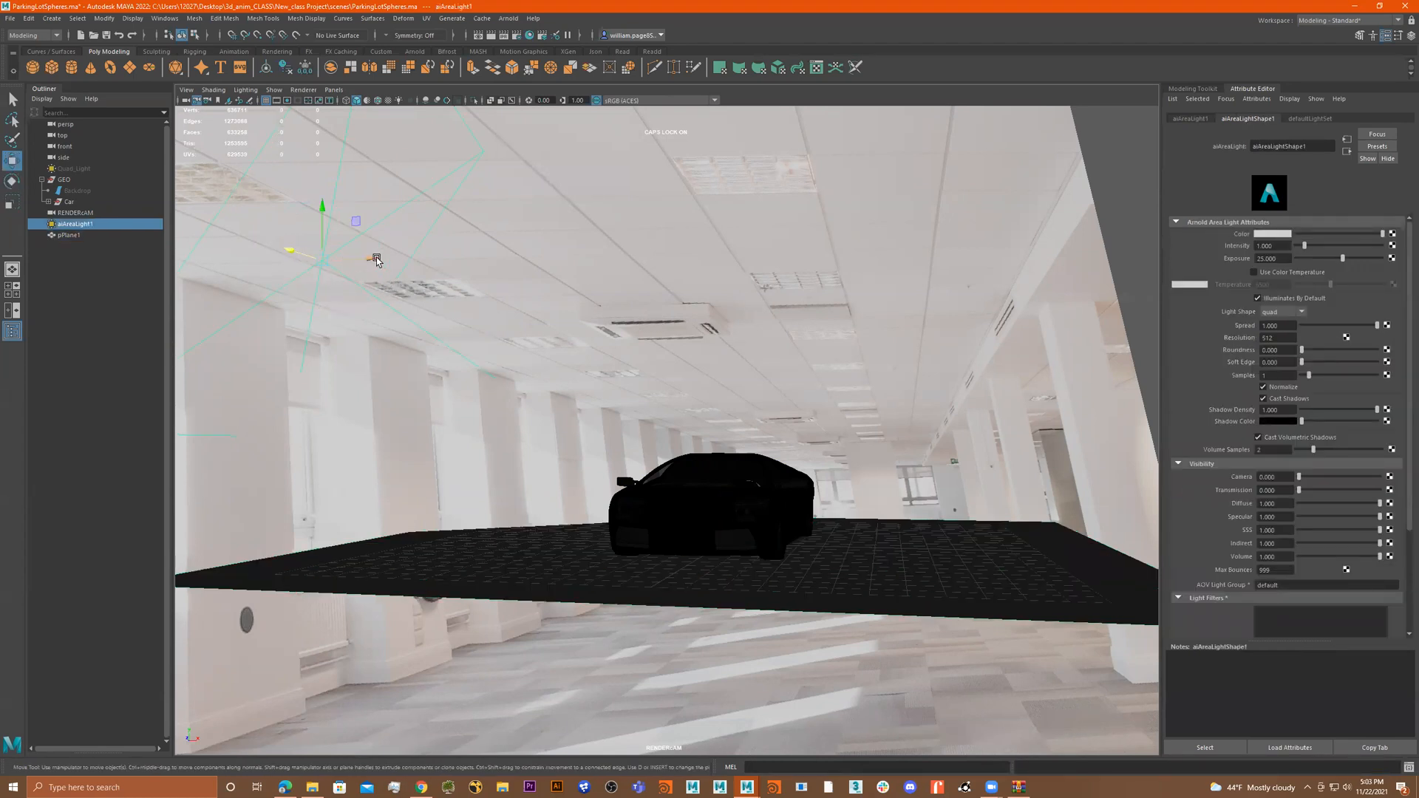
drag(371, 256, 534, 261)
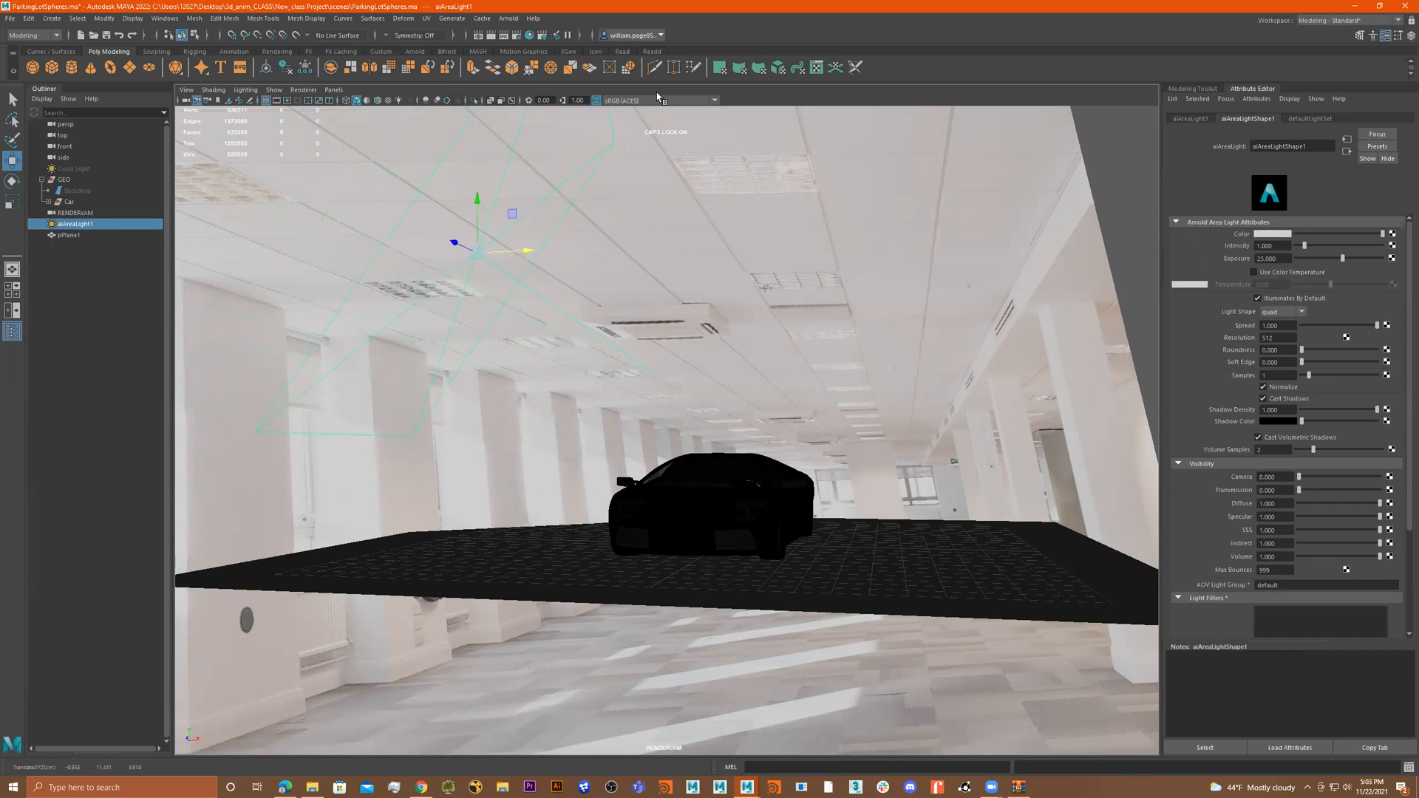
- Render with Arnold, set the render camera to RENDERcAMShape, and close the render window
click(515, 22)
click(548, 43)
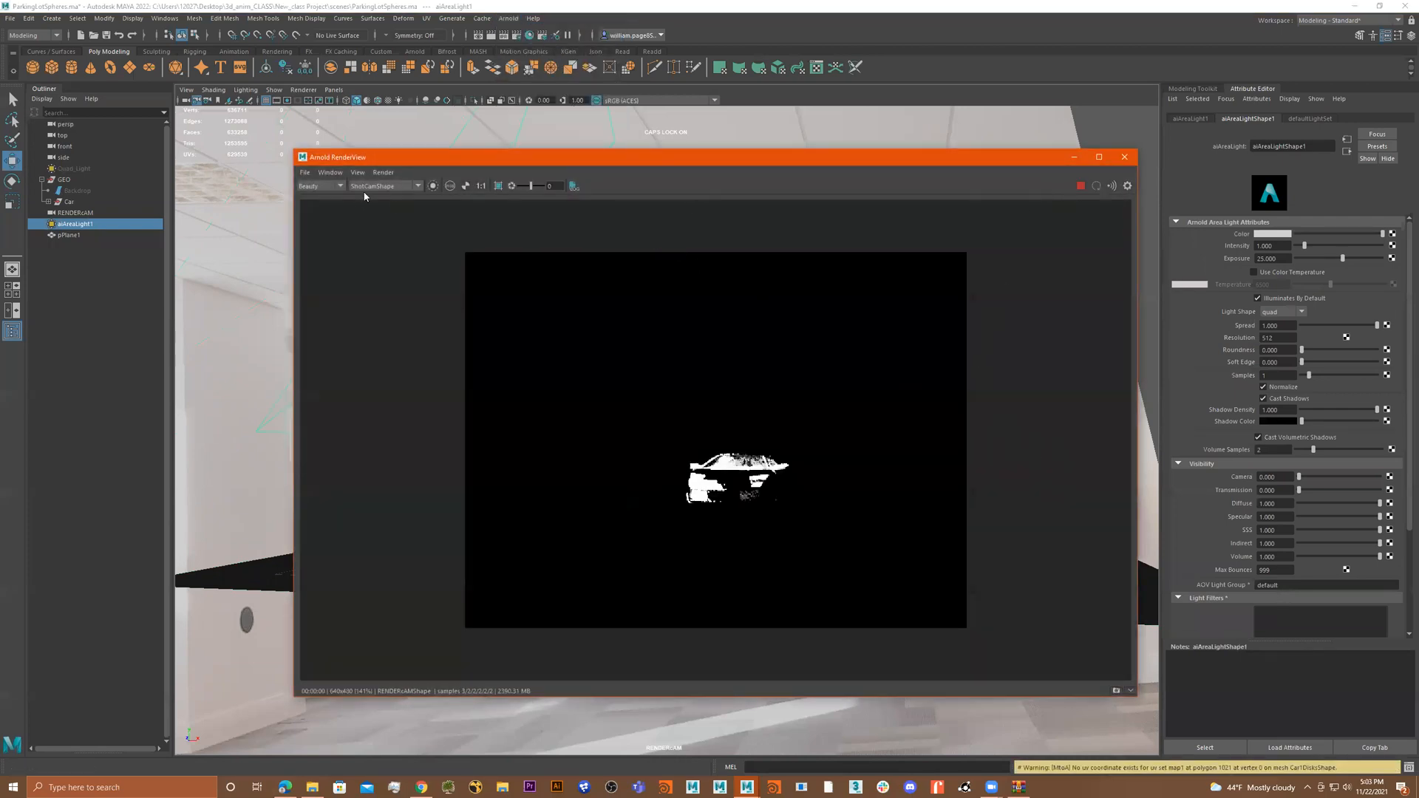
click(397, 186)
click(392, 212)
click(376, 203)
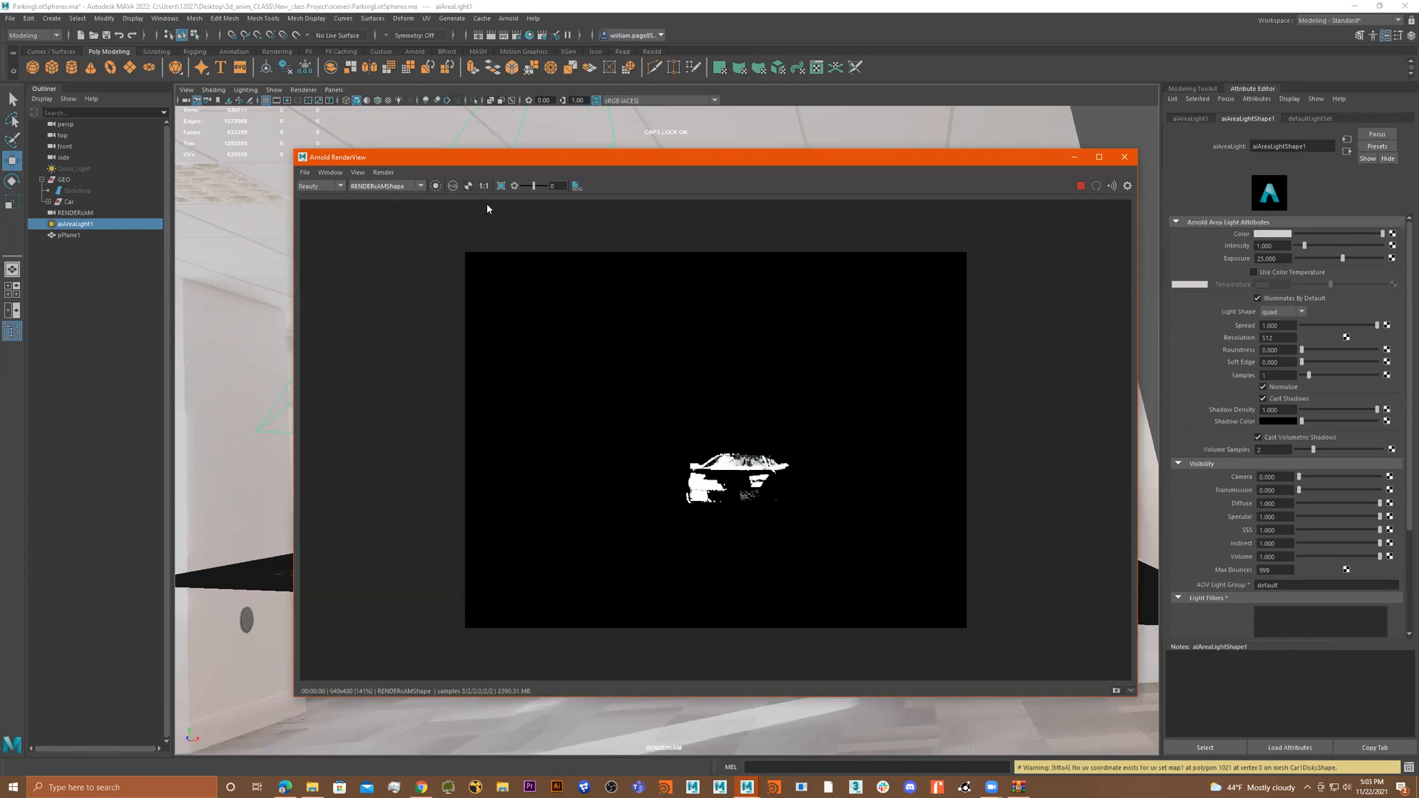
click(1080, 186)
click(1124, 157)
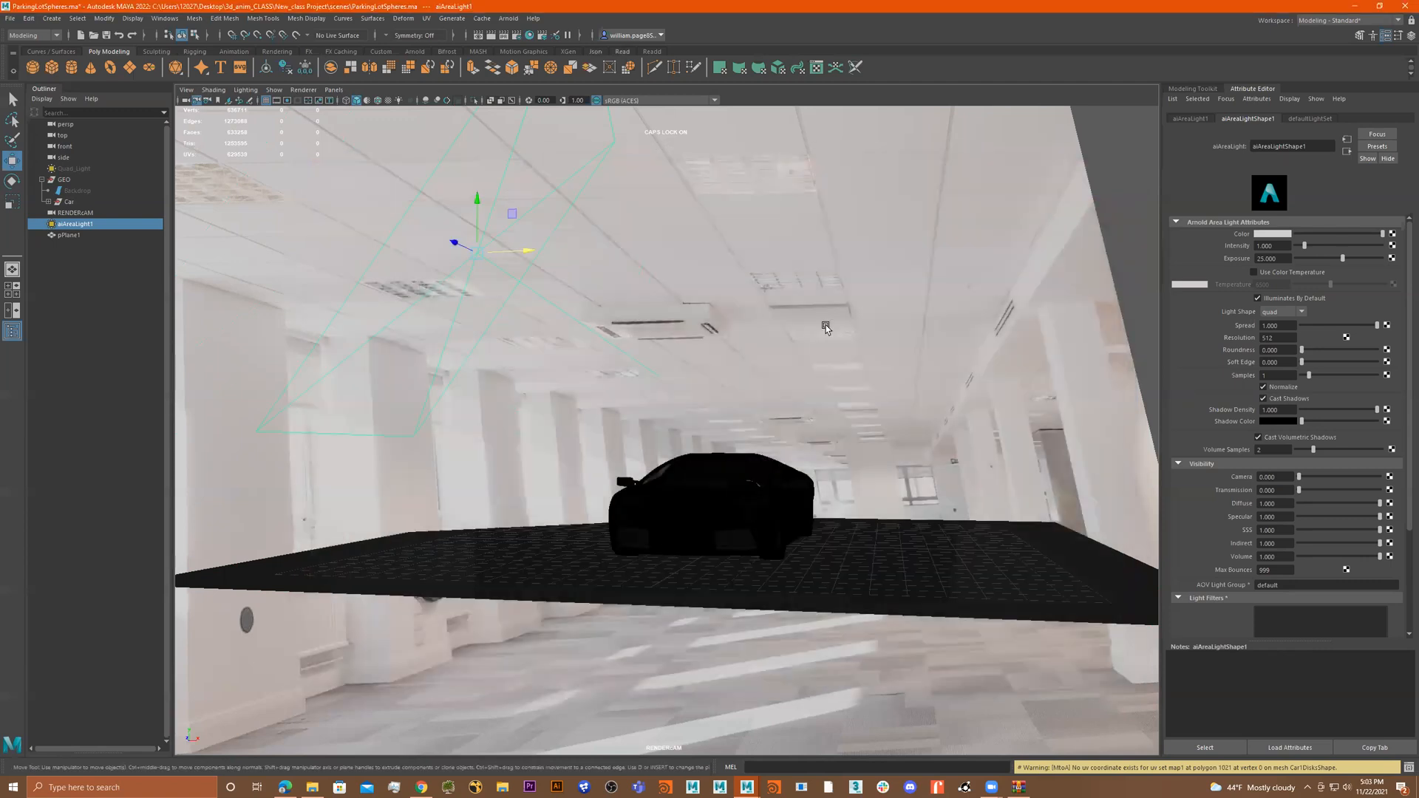
- Switch to the persp camera and frame the car, ground plane and area light from a raised angle
click(534, 19)
key(Escape)
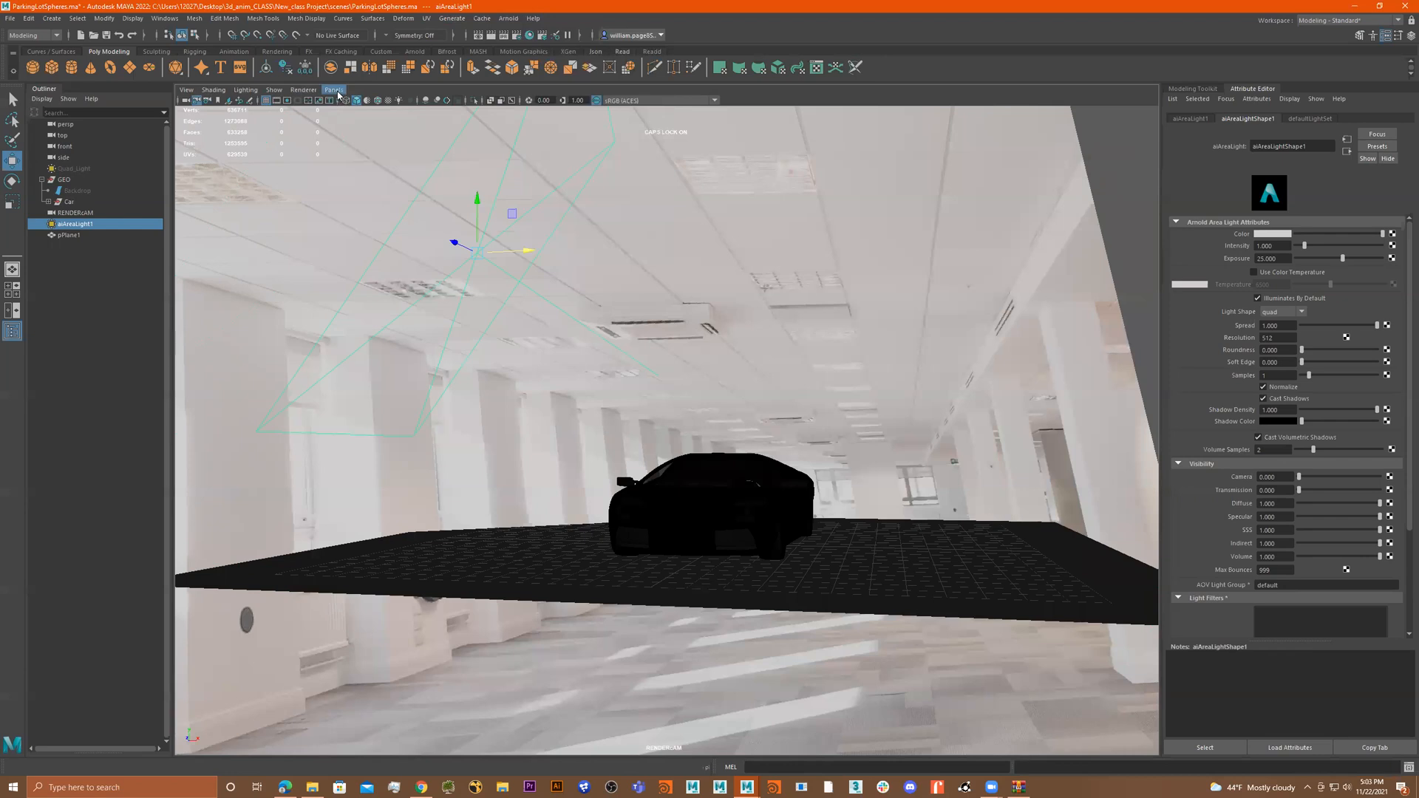
click(334, 89)
mouse_move(369, 101)
click(472, 113)
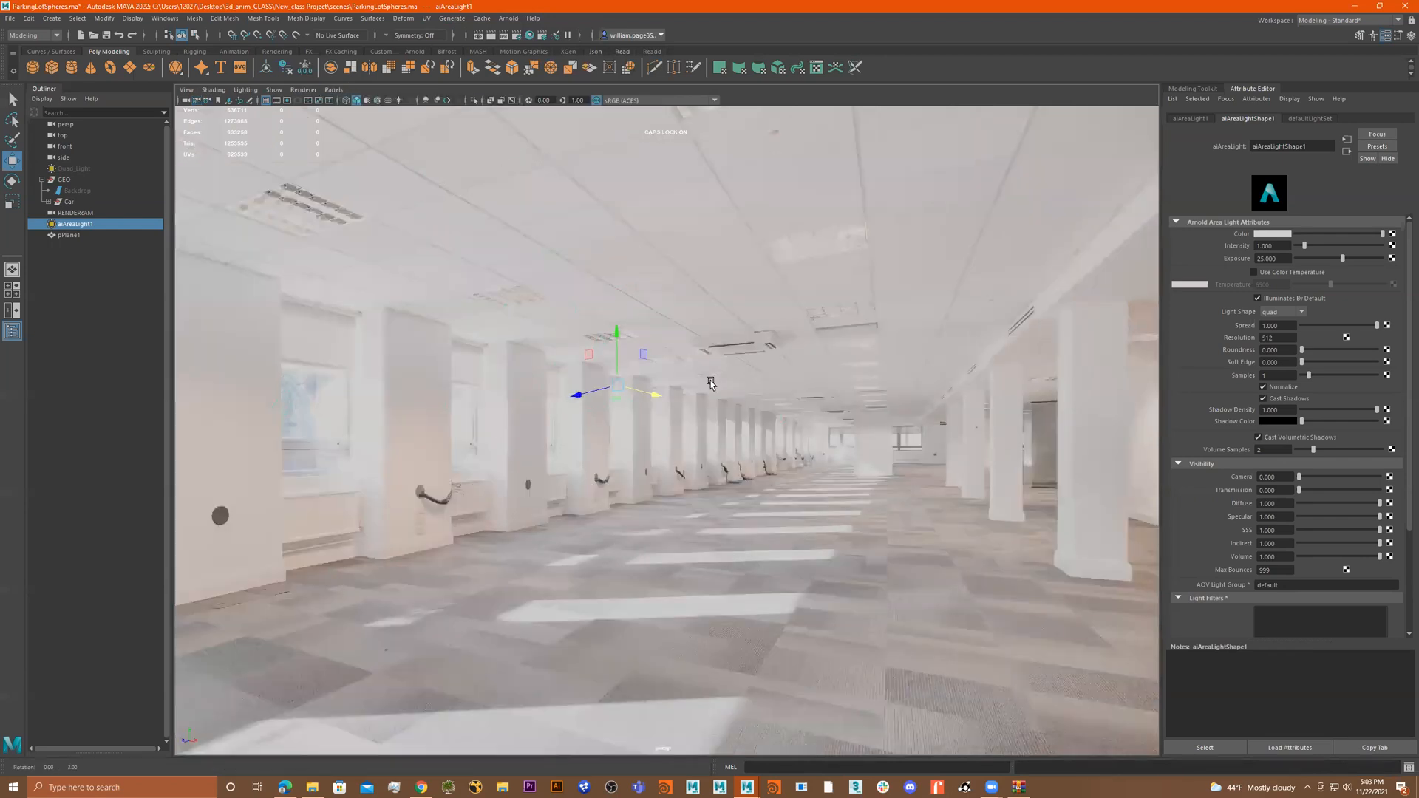
key(space)
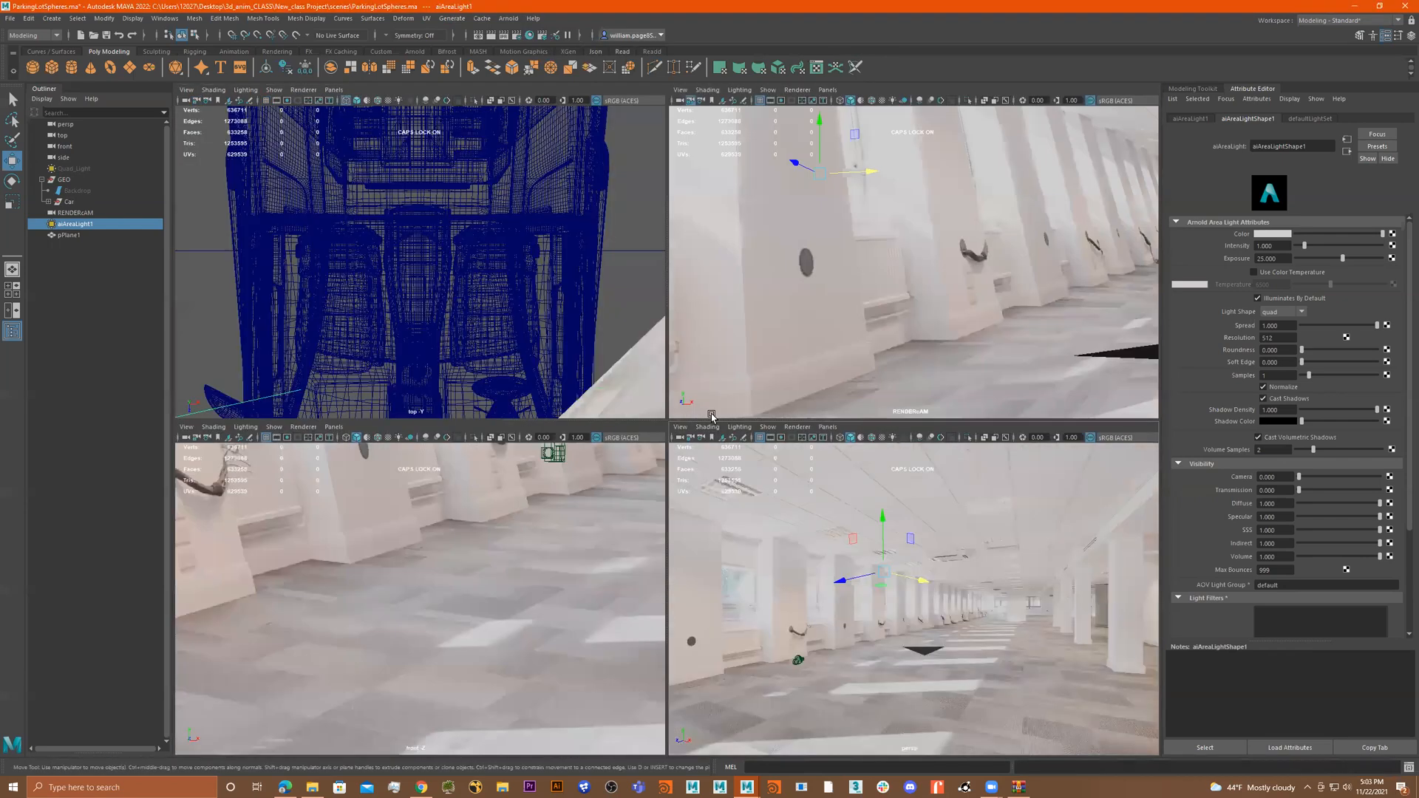
key(space)
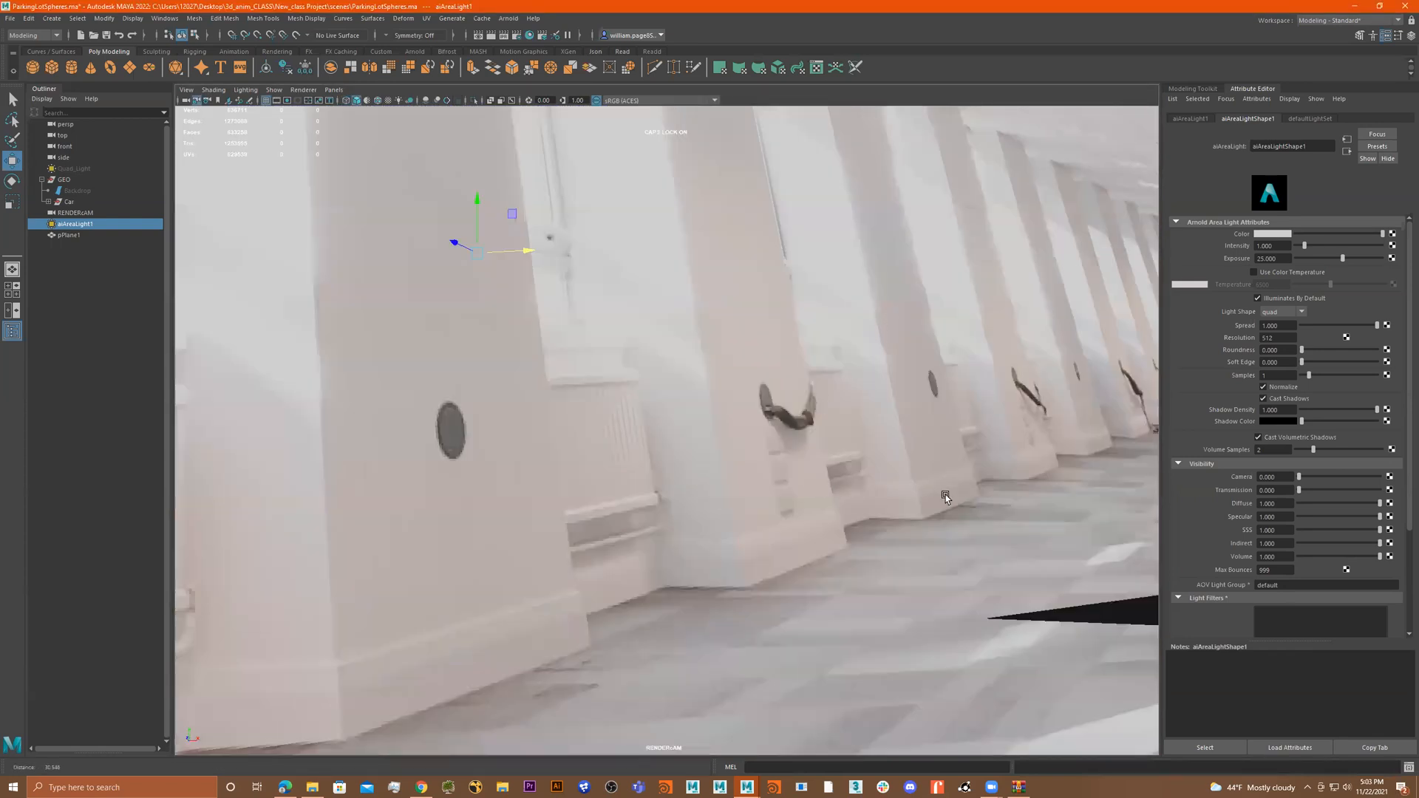
click(334, 89)
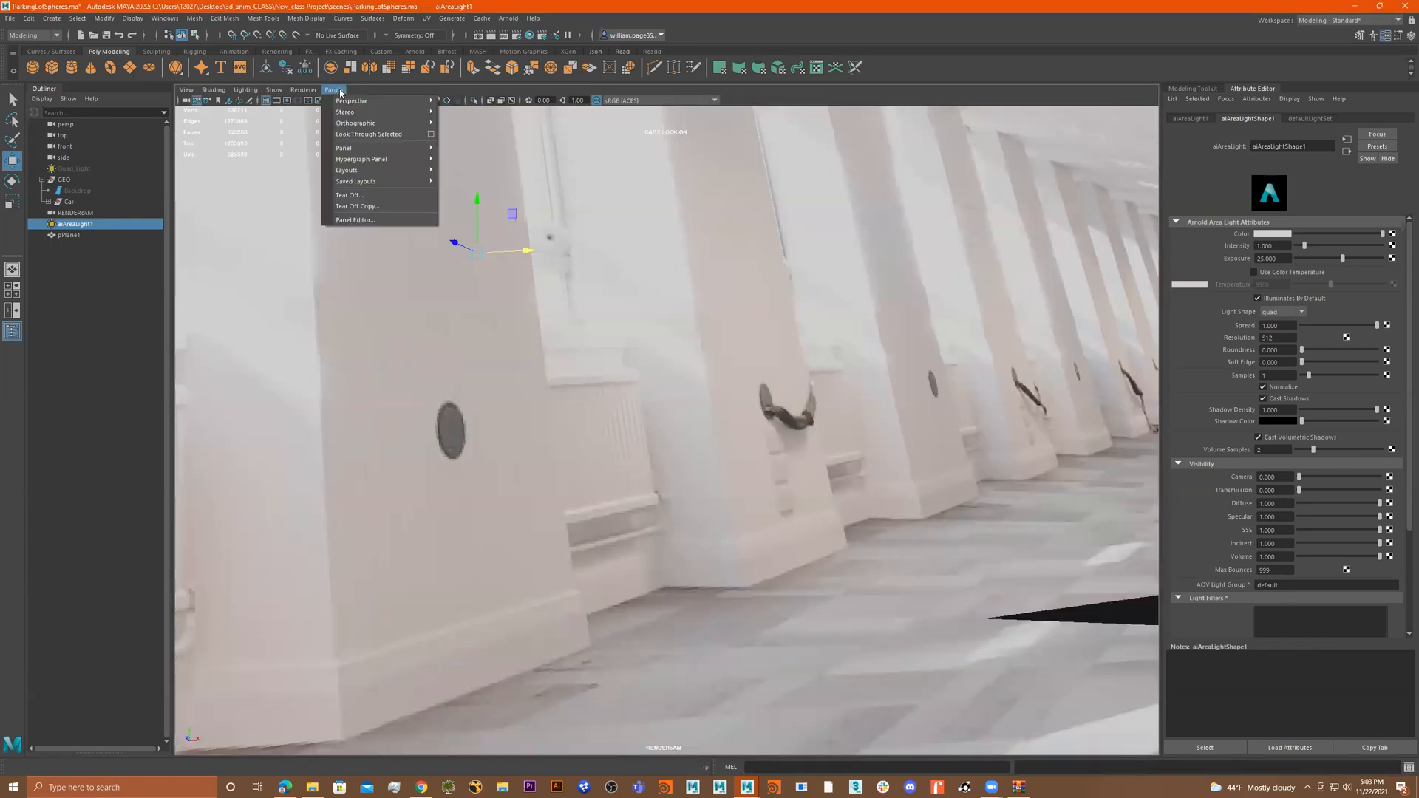
mouse_move(399, 101)
click(459, 113)
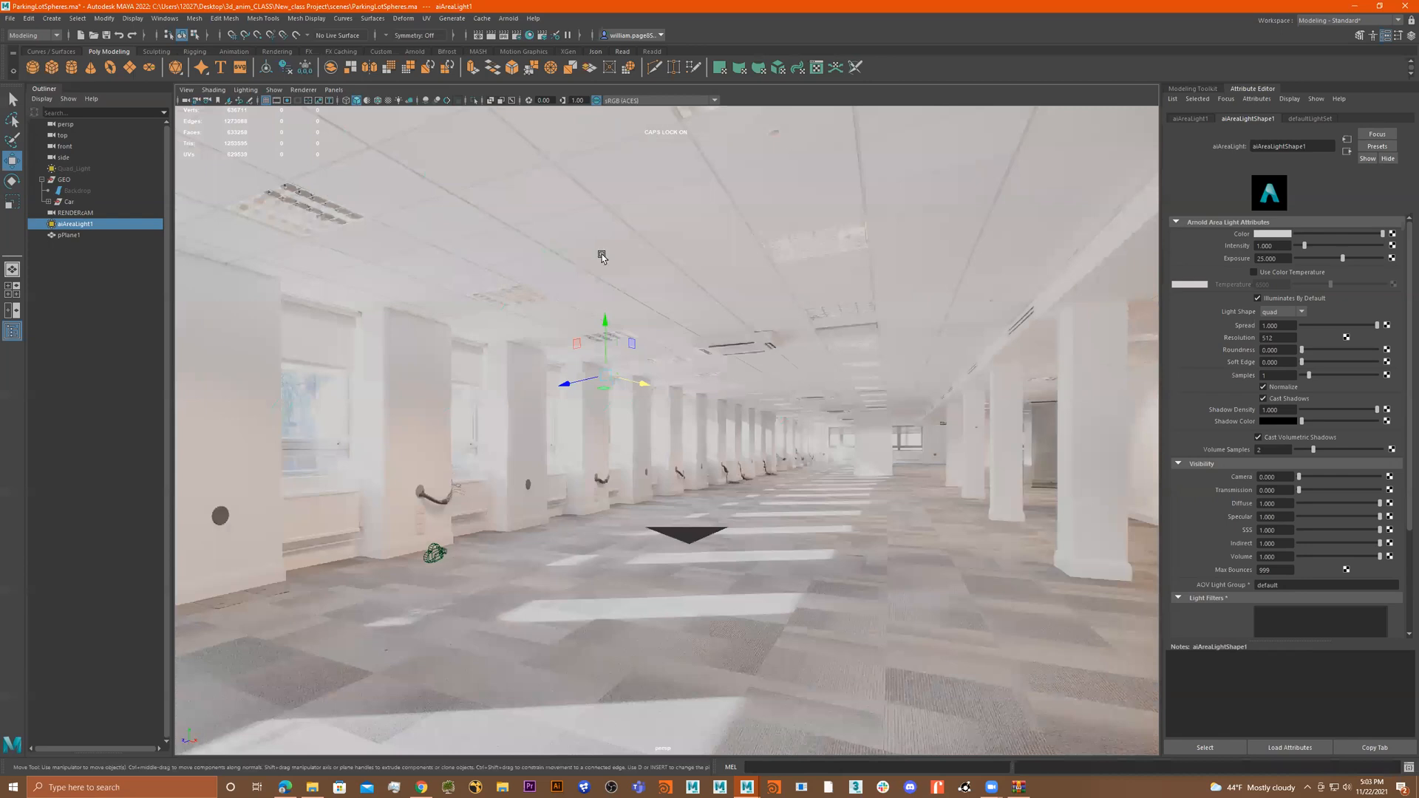
mouse_move(732, 441)
alt+mouse_down()
mouse_move(1017, 507)
mouse_move(714, 470)
mouse_move(826, 501)
mouse_move(742, 462)
alt+mouse_up()
- Render the scene with Arnold and lower the area light's exposure to about 17.434
click(509, 18)
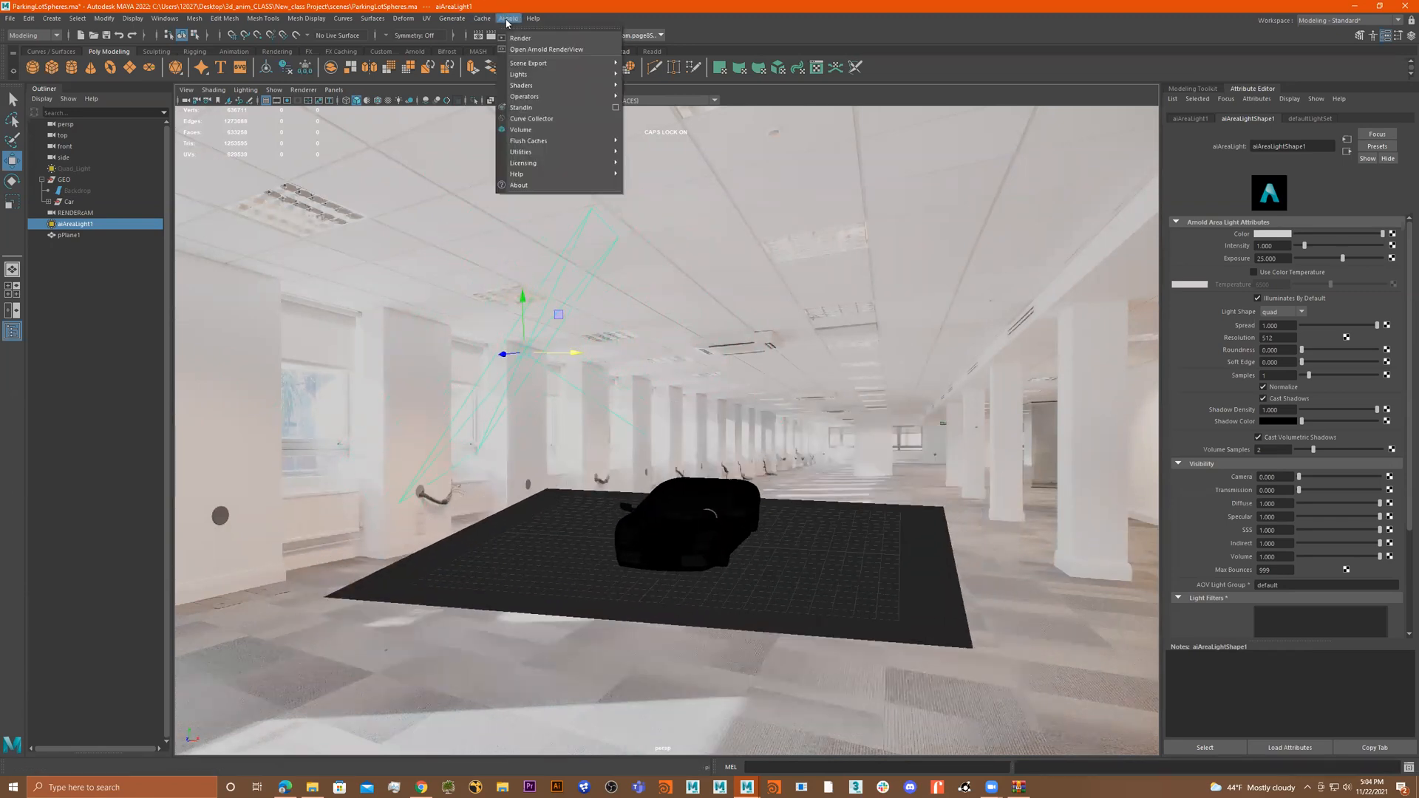
click(527, 38)
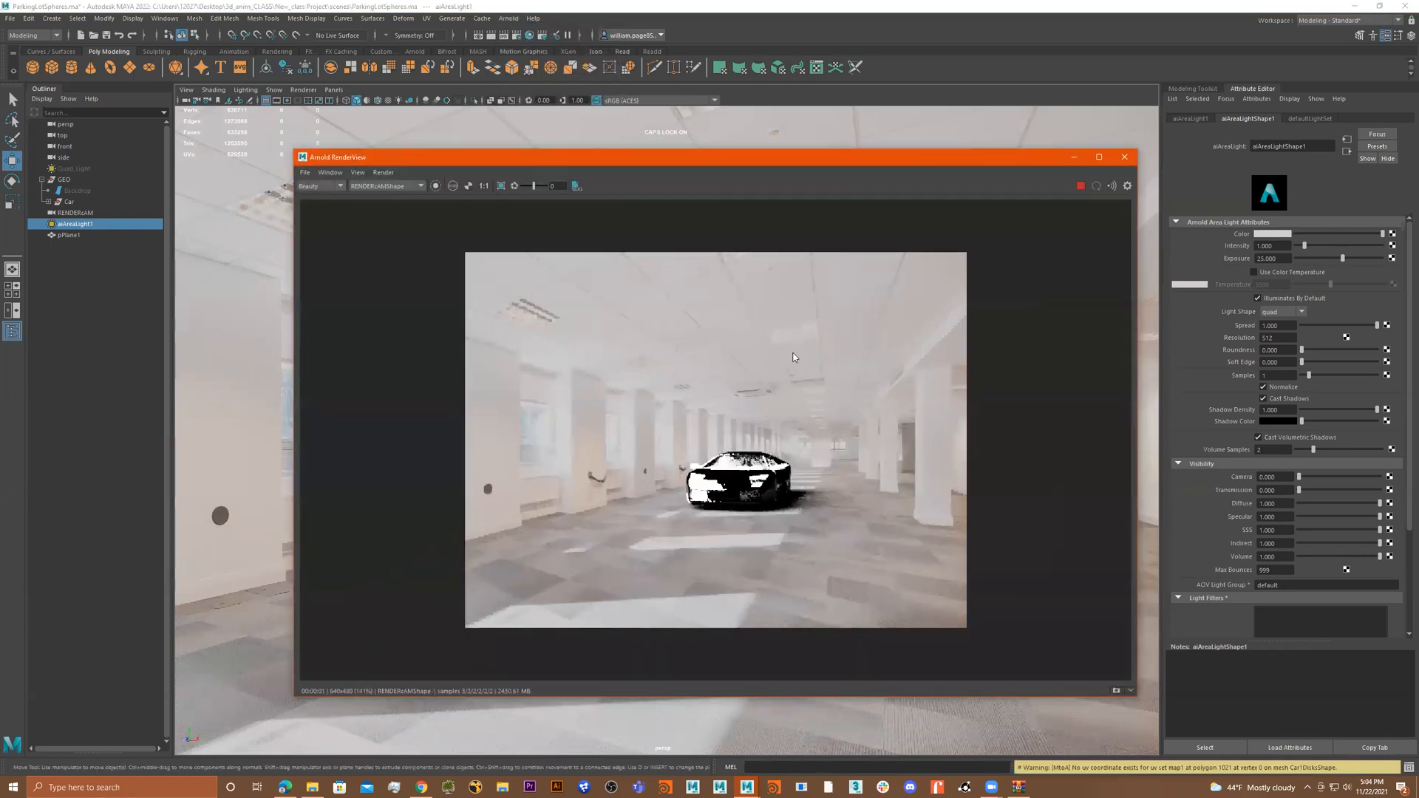
mouse_move(1341, 258)
mouse_down()
mouse_move(1318, 259)
mouse_move(1330, 258)
mouse_up()
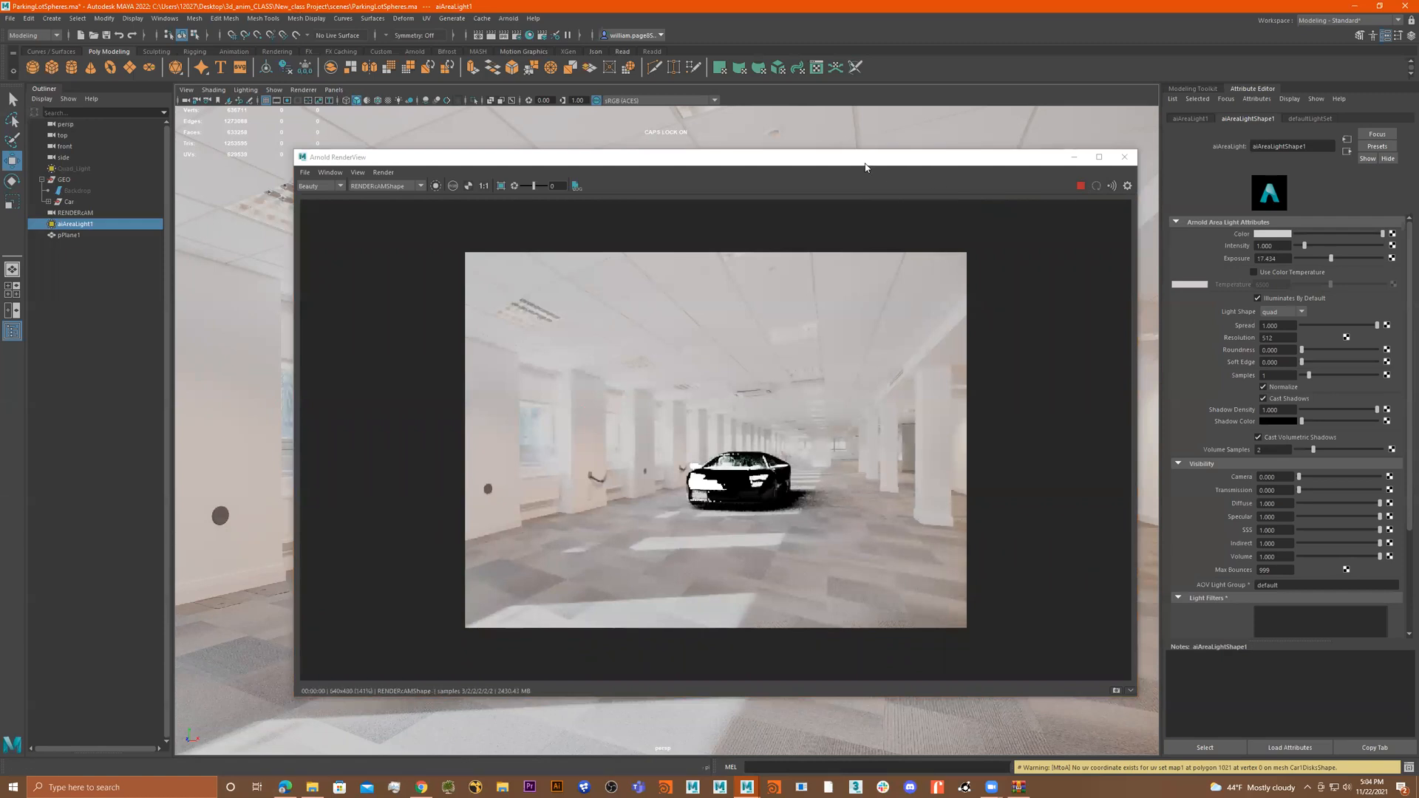
click(906, 164)
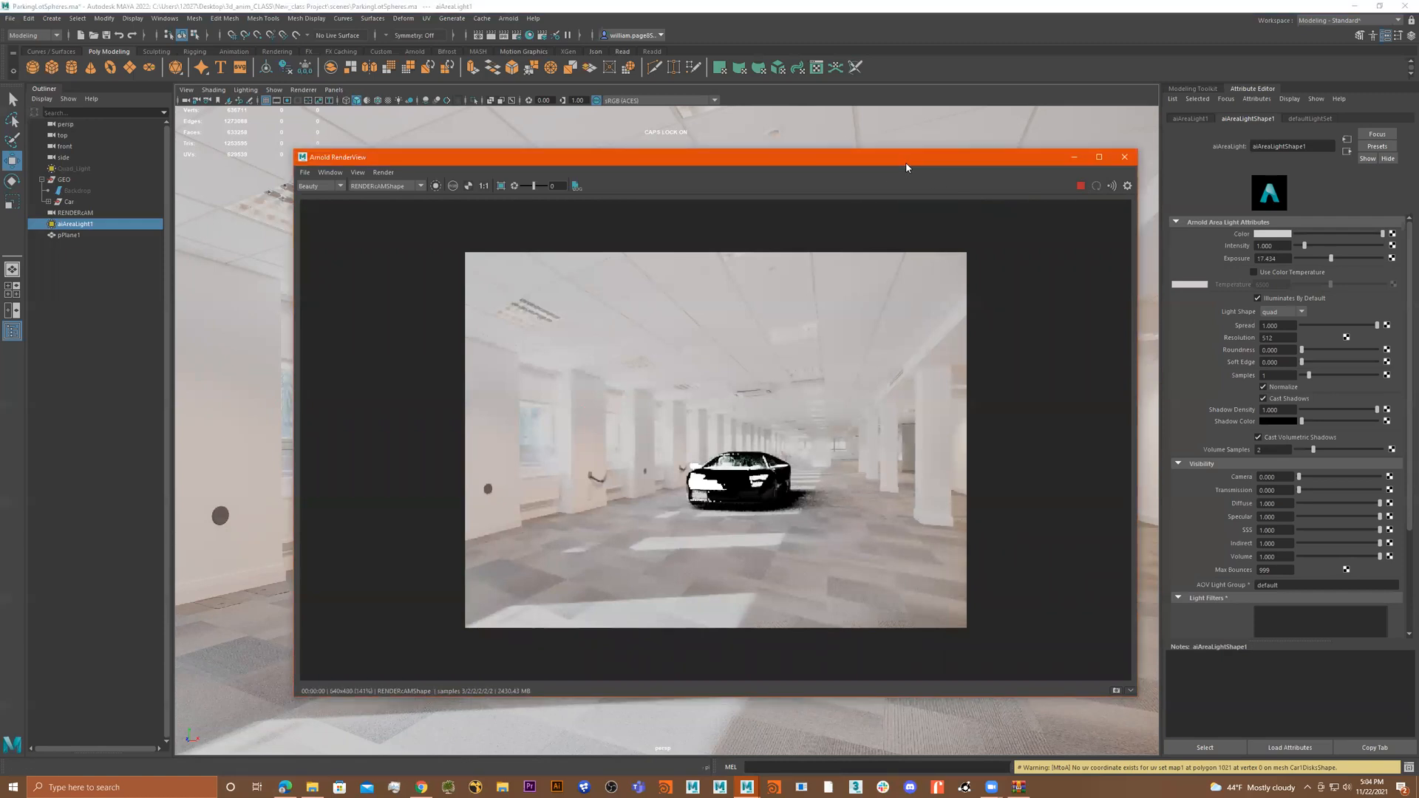
- Dismiss the render and move the car forward along the floor, toward the render camera
drag(907, 167, 1123, 110)
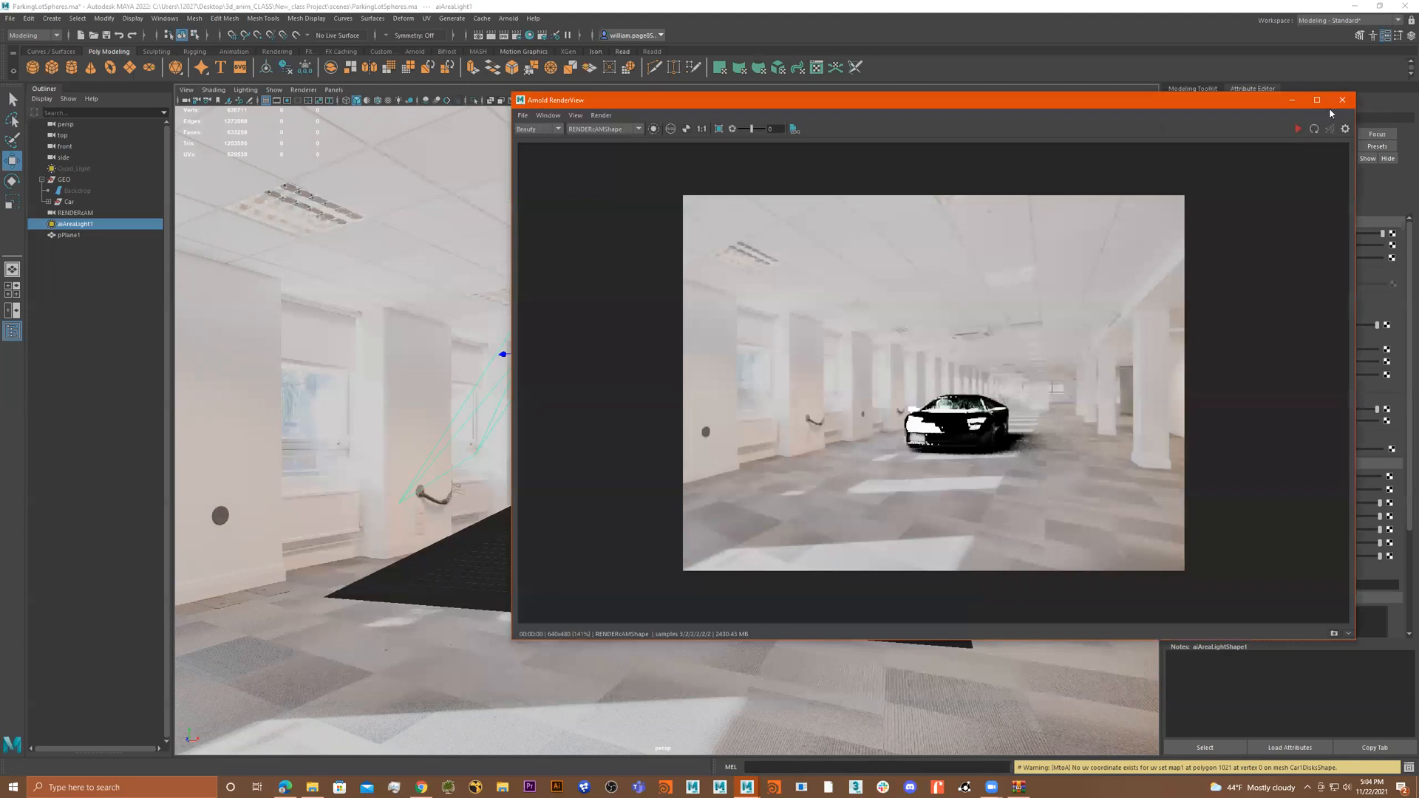
click(87, 201)
drag(681, 556, 627, 597)
- Stretch the ground plane along Z to a scale of about 84.8 and render the scene with Arnold
click(823, 579)
key(r)
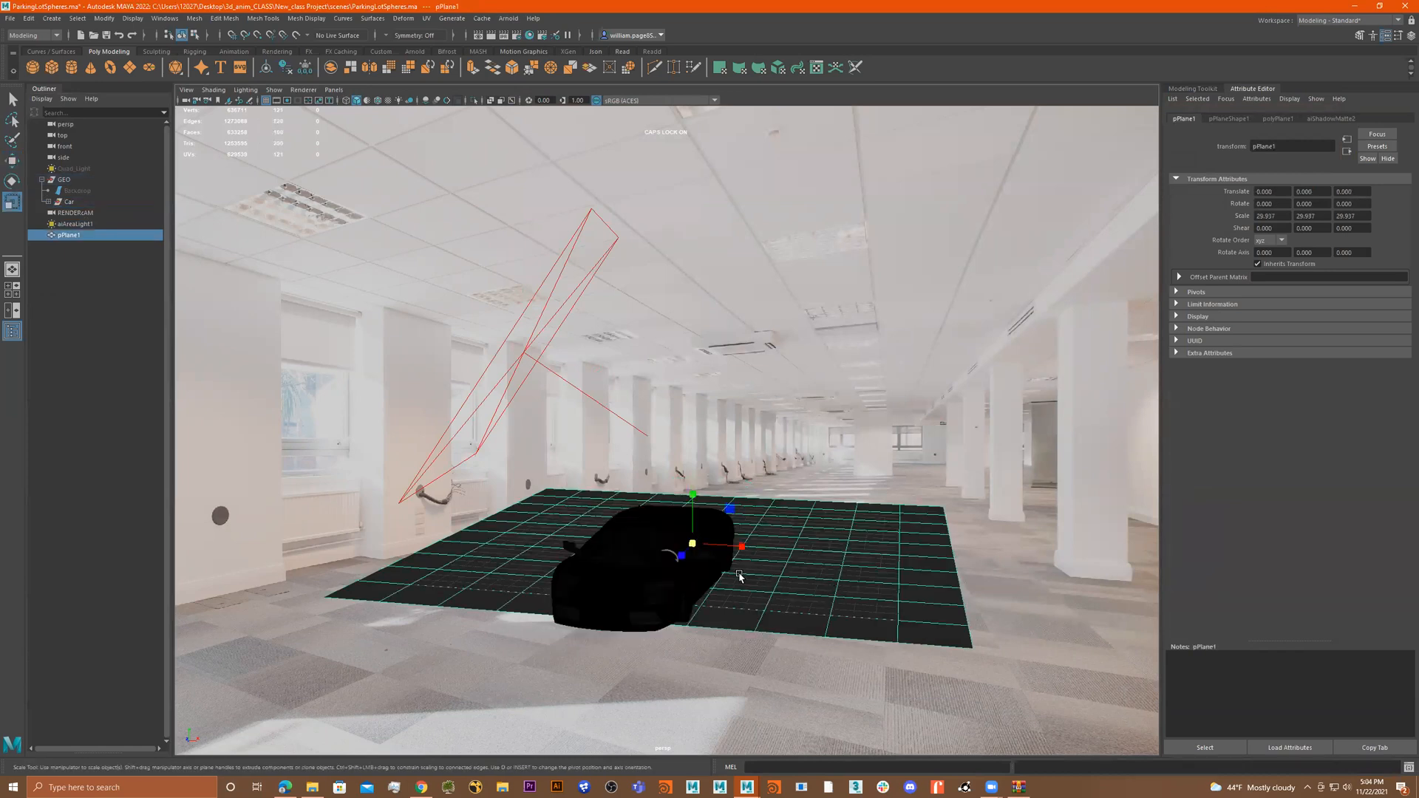
drag(681, 556, 689, 592)
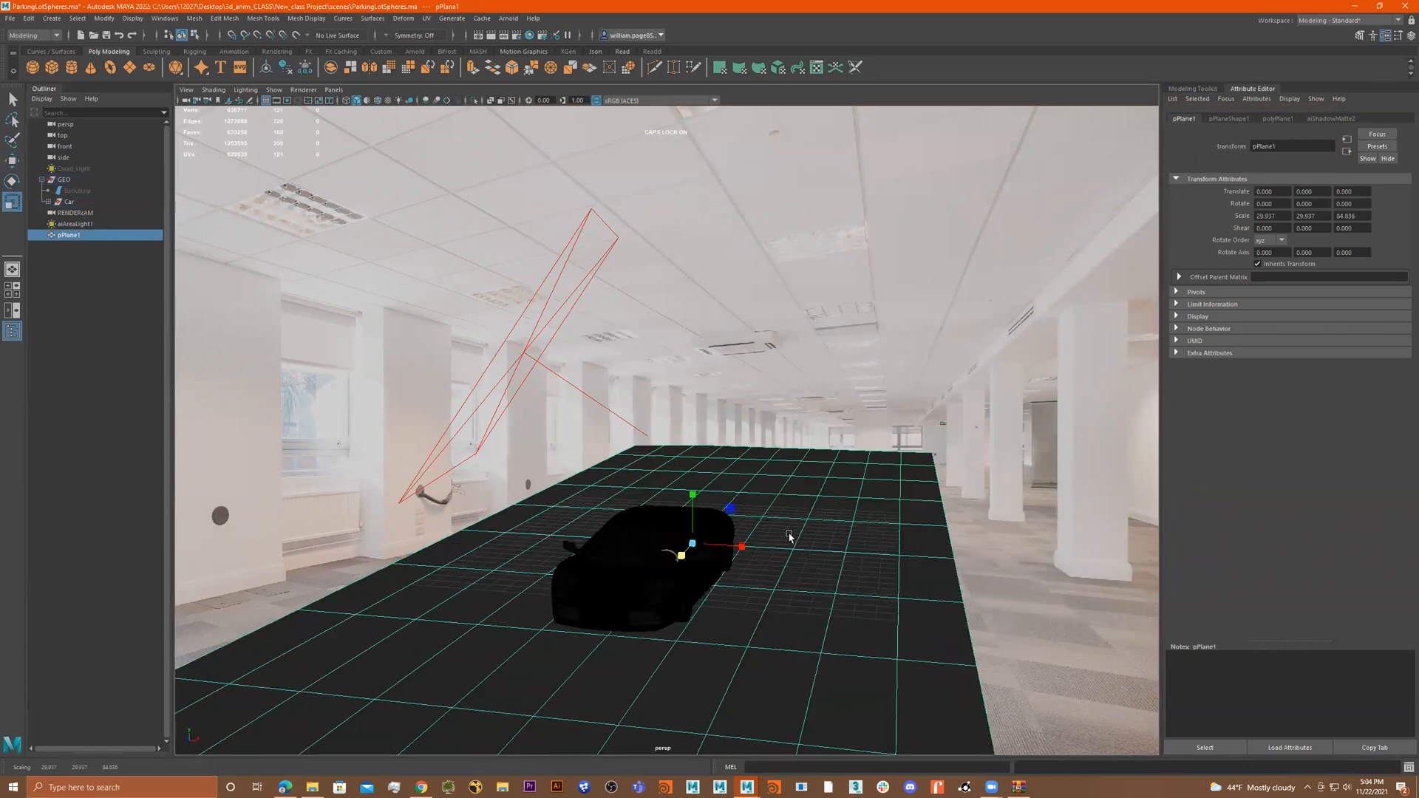
click(508, 18)
click(542, 39)
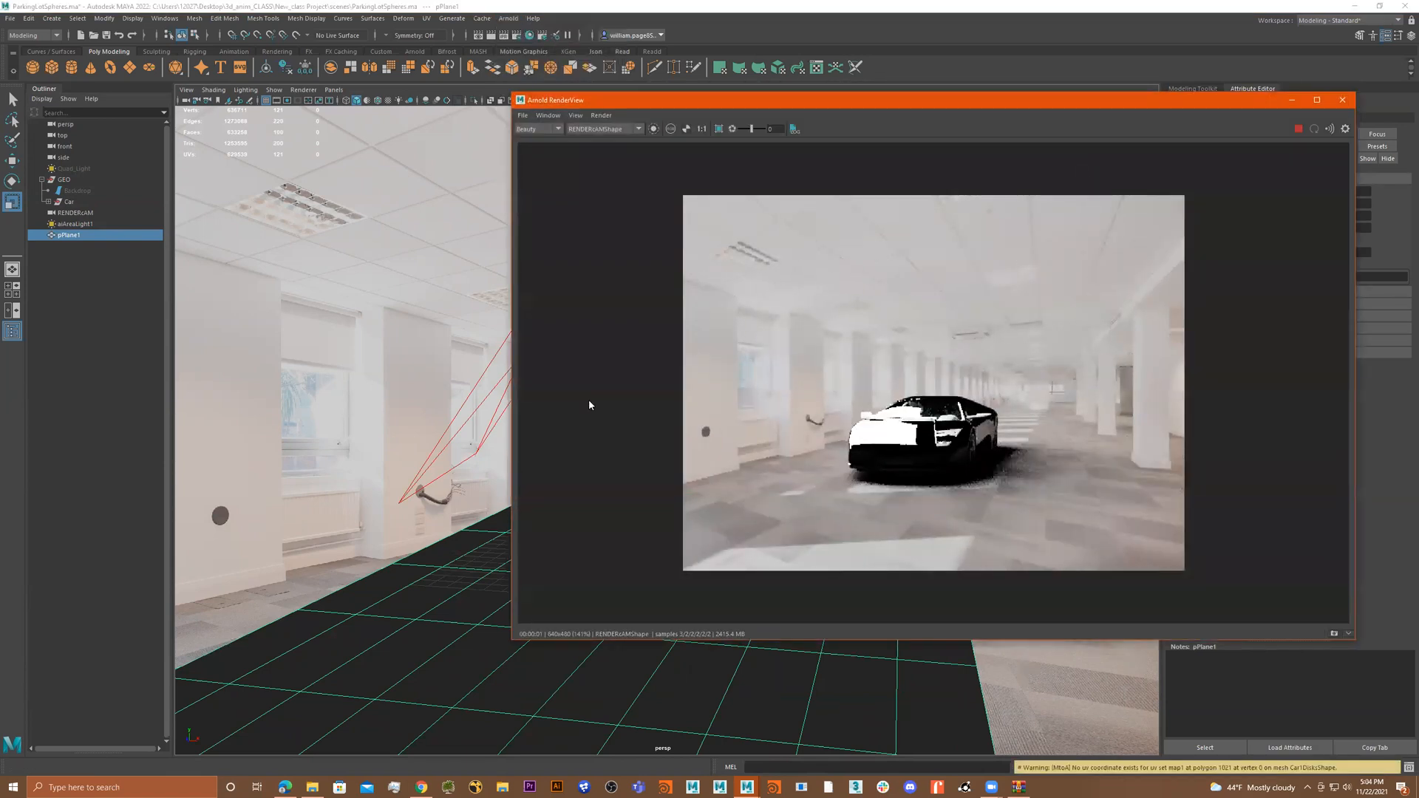
drag(785, 102, 533, 97)
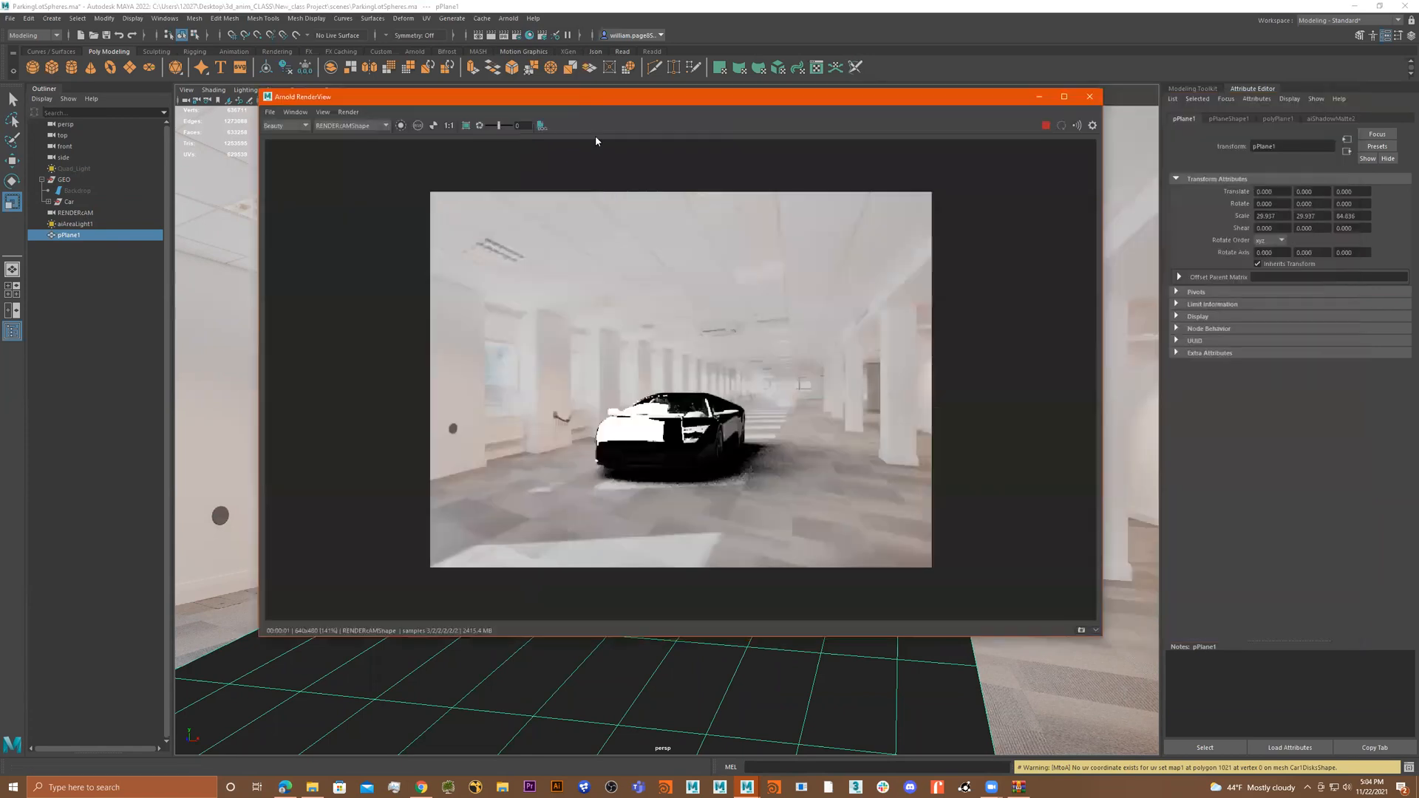
- Set the exposure of aiAreaLight1 to 10 and close the render window
click(81, 213)
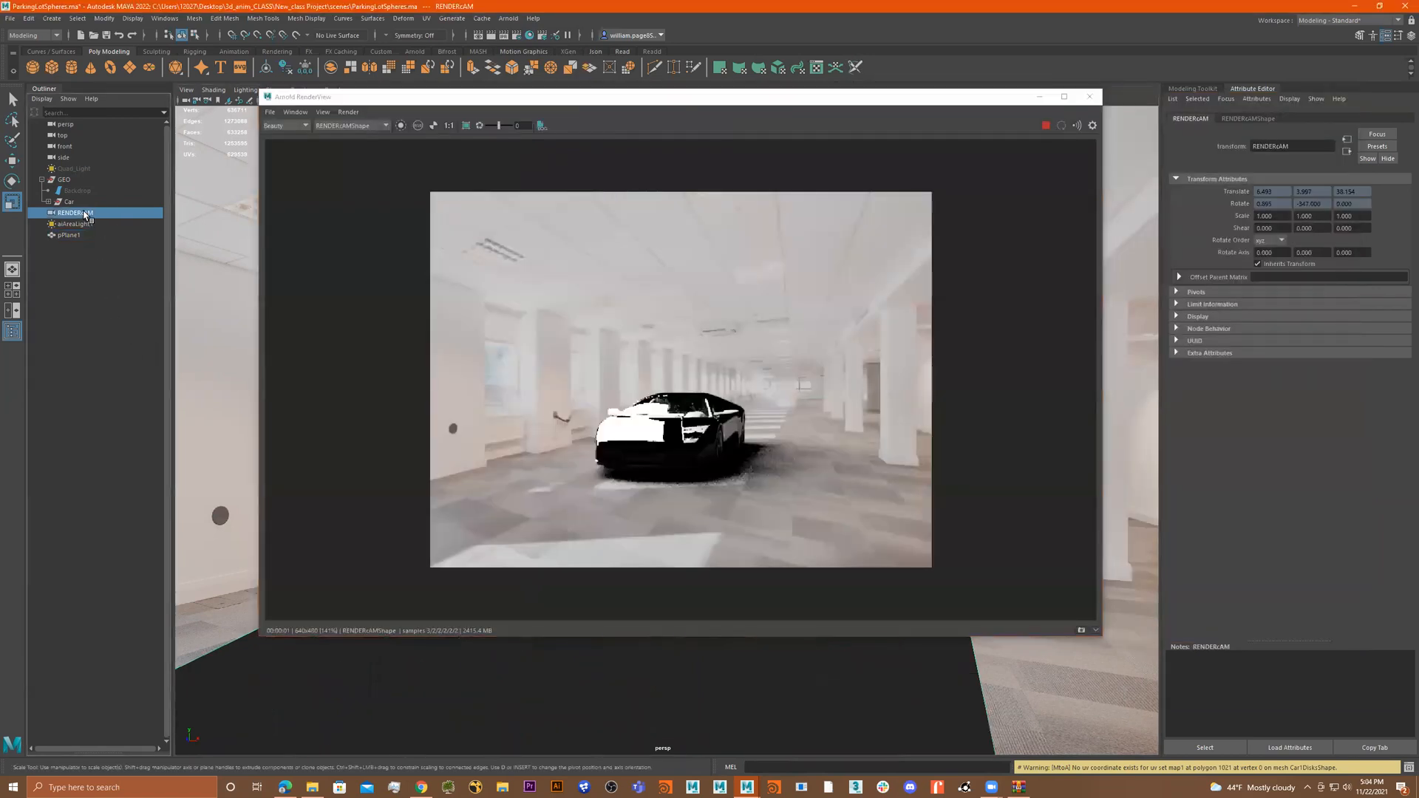
click(82, 224)
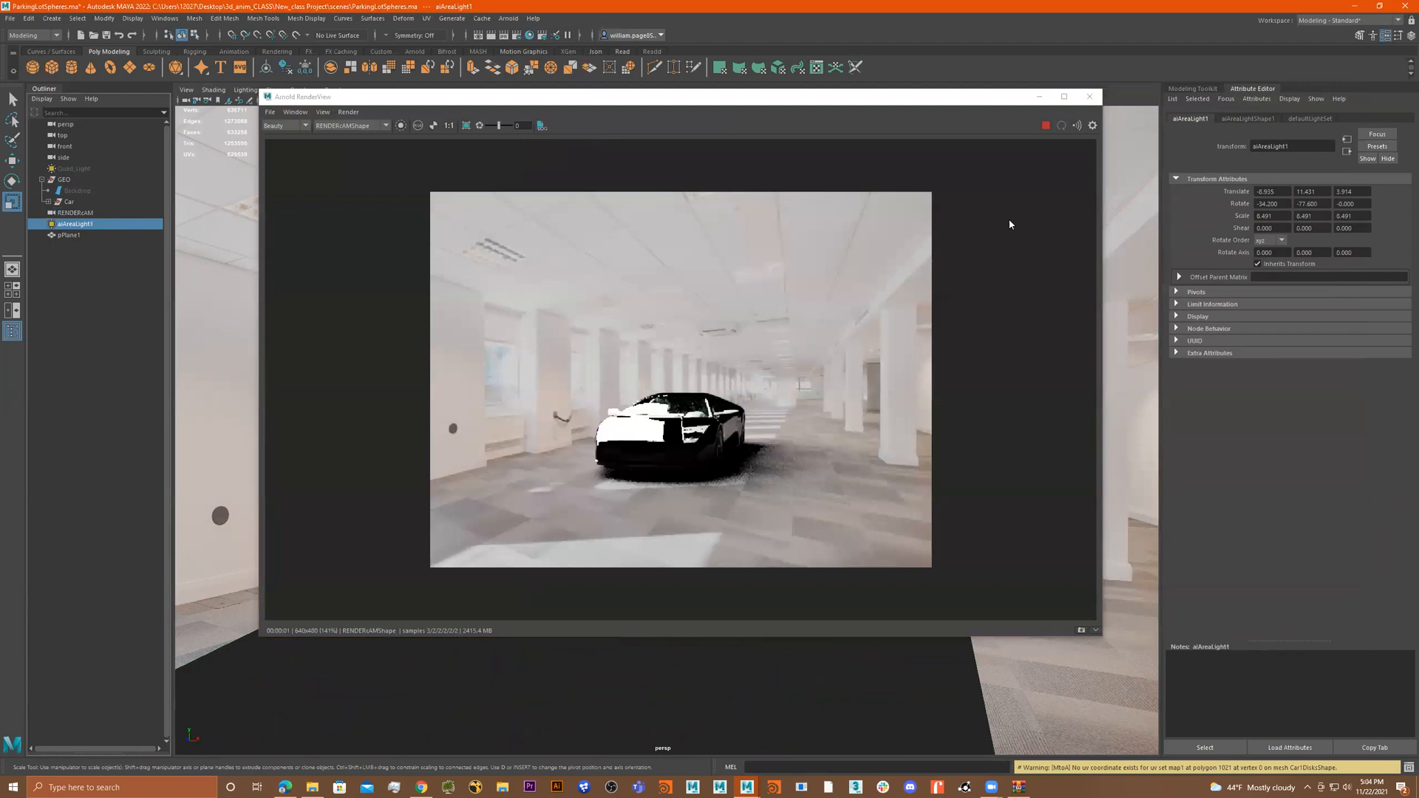
click(1309, 120)
click(1248, 119)
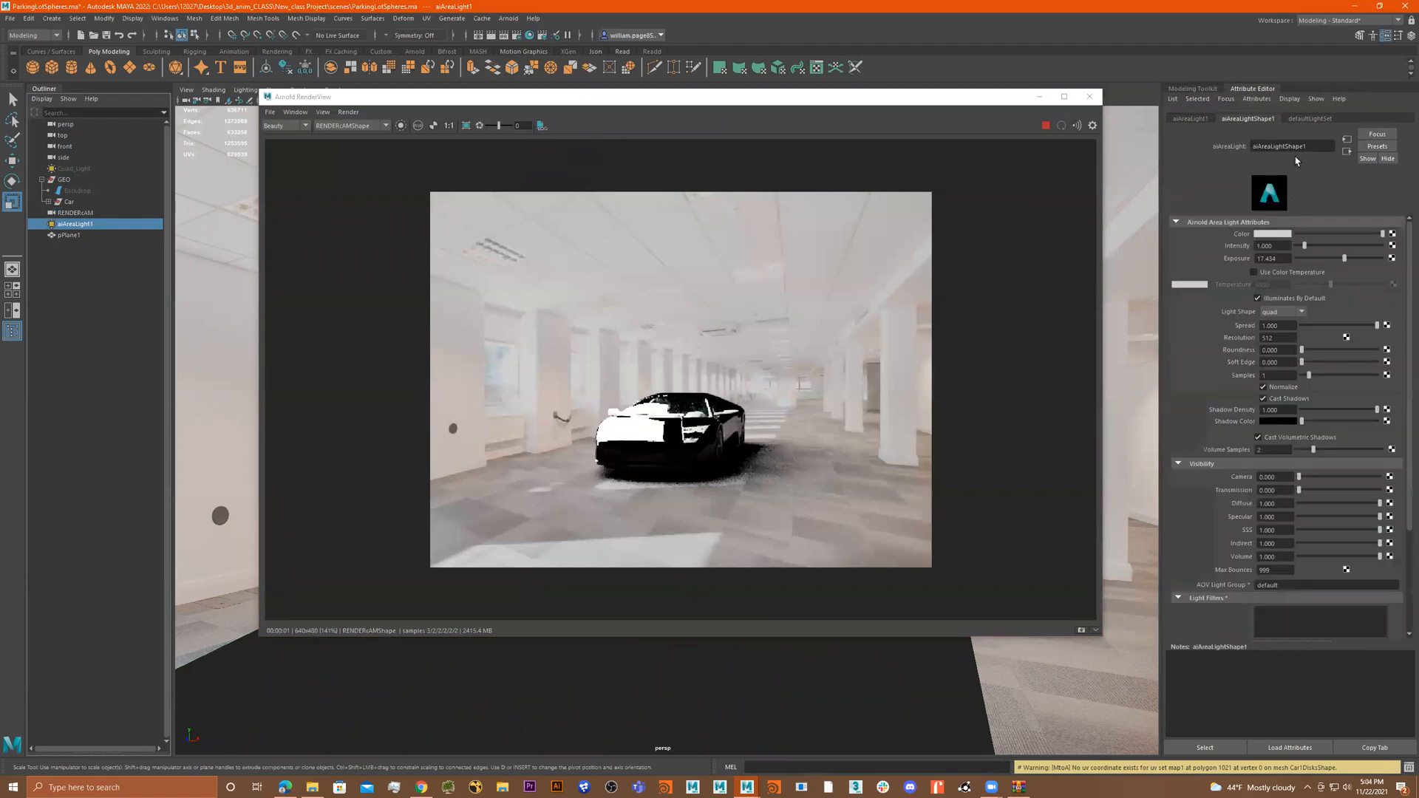
drag(1339, 261, 1332, 260)
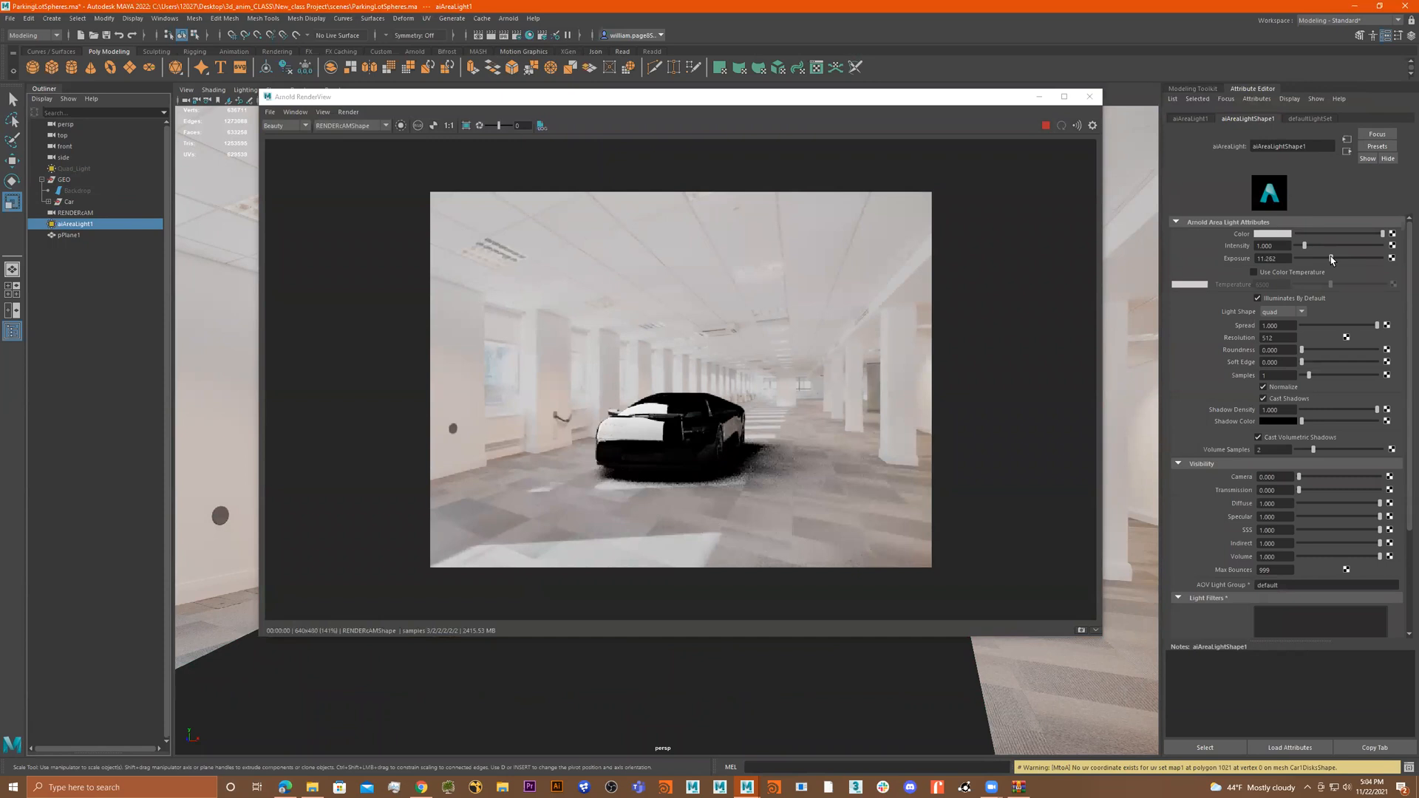
click(1284, 259)
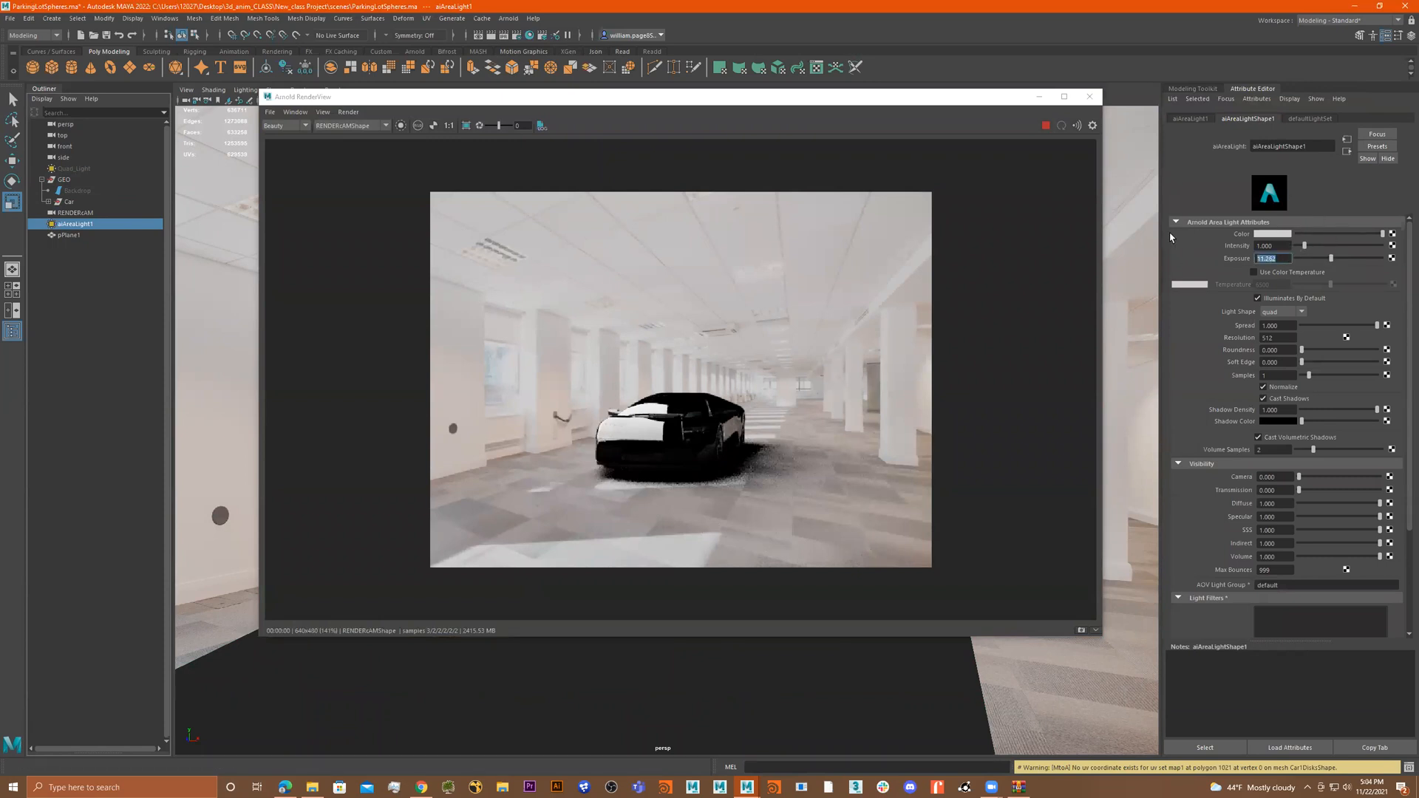
text(10)
key(Return)
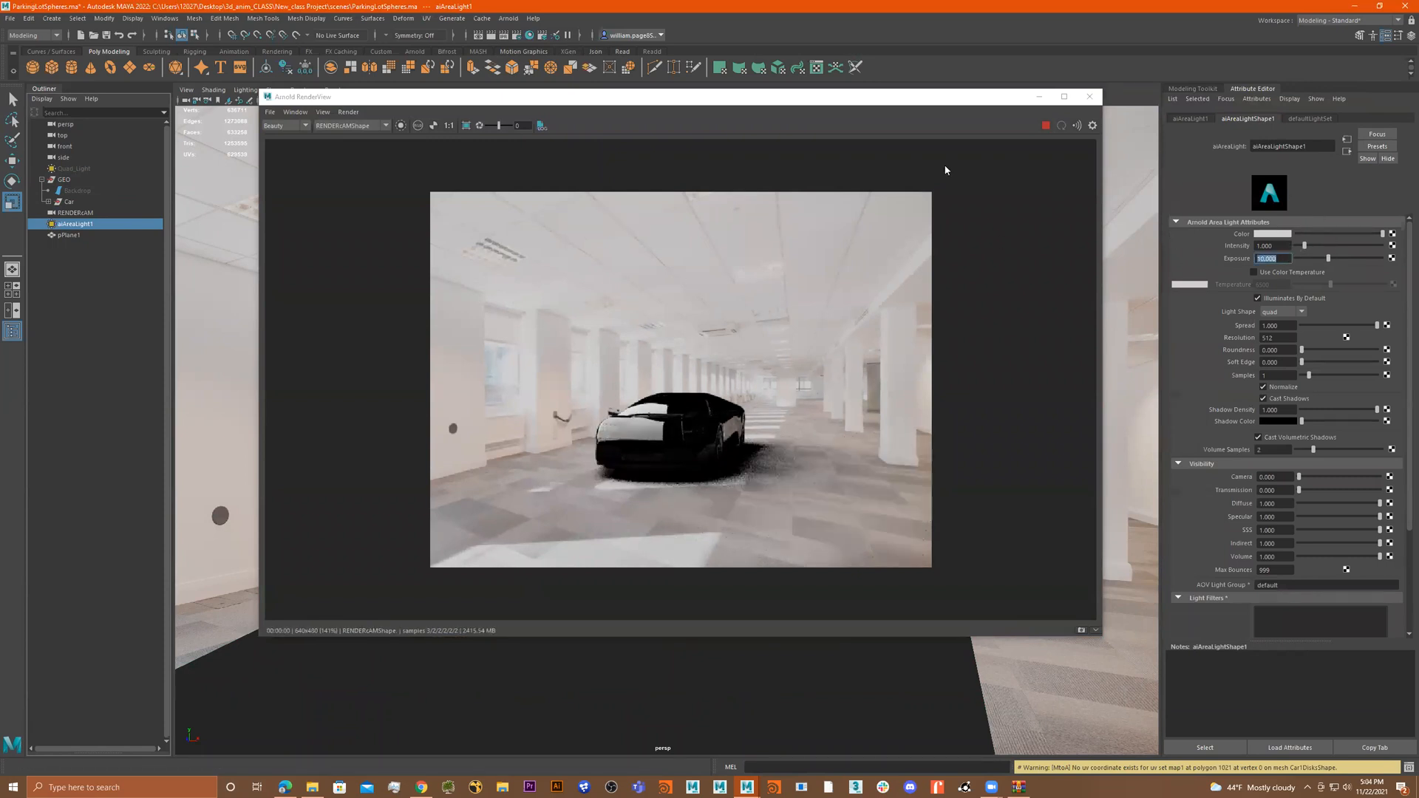
click(1089, 96)
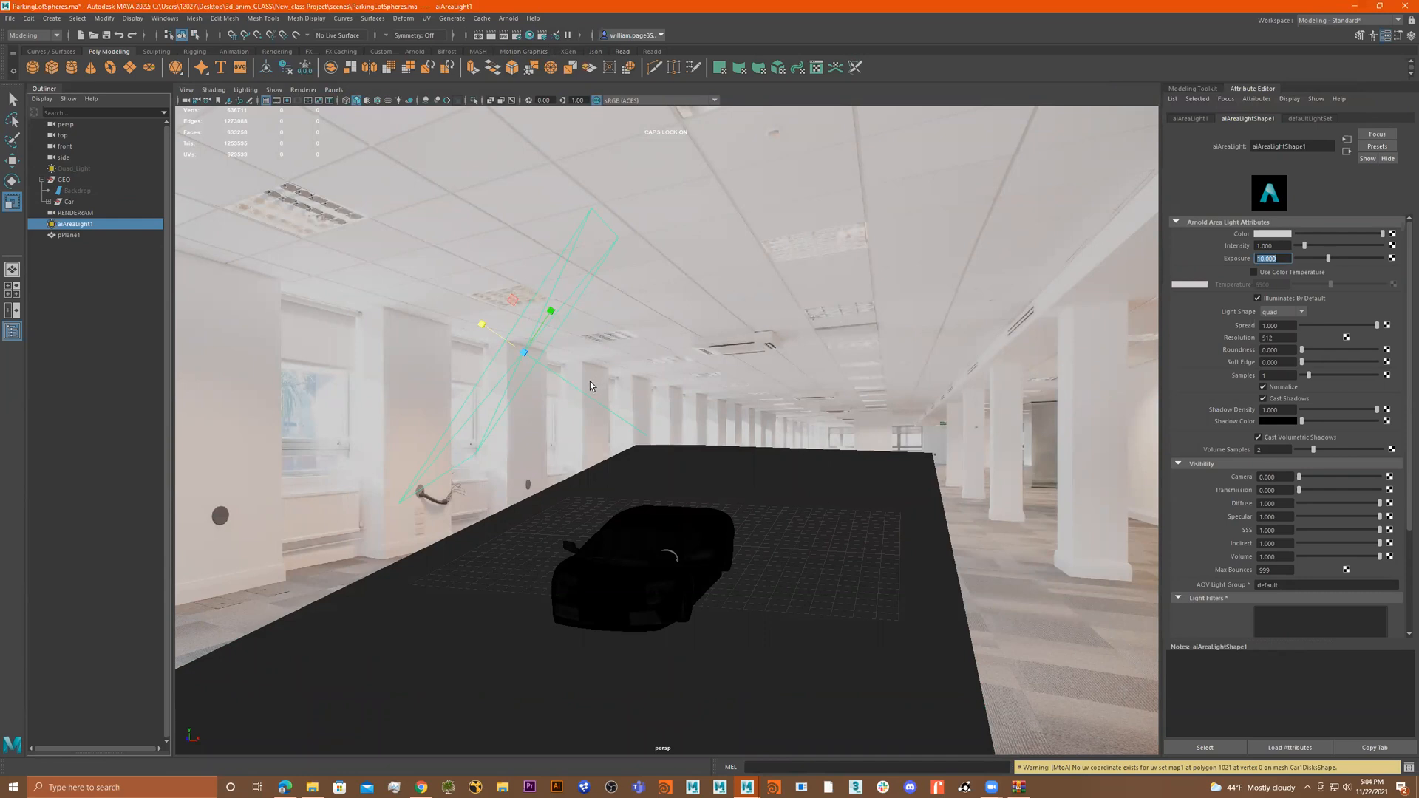
- Duplicate the area light and move the copy along X to the opposite side of the car
click(540, 355)
key(w)
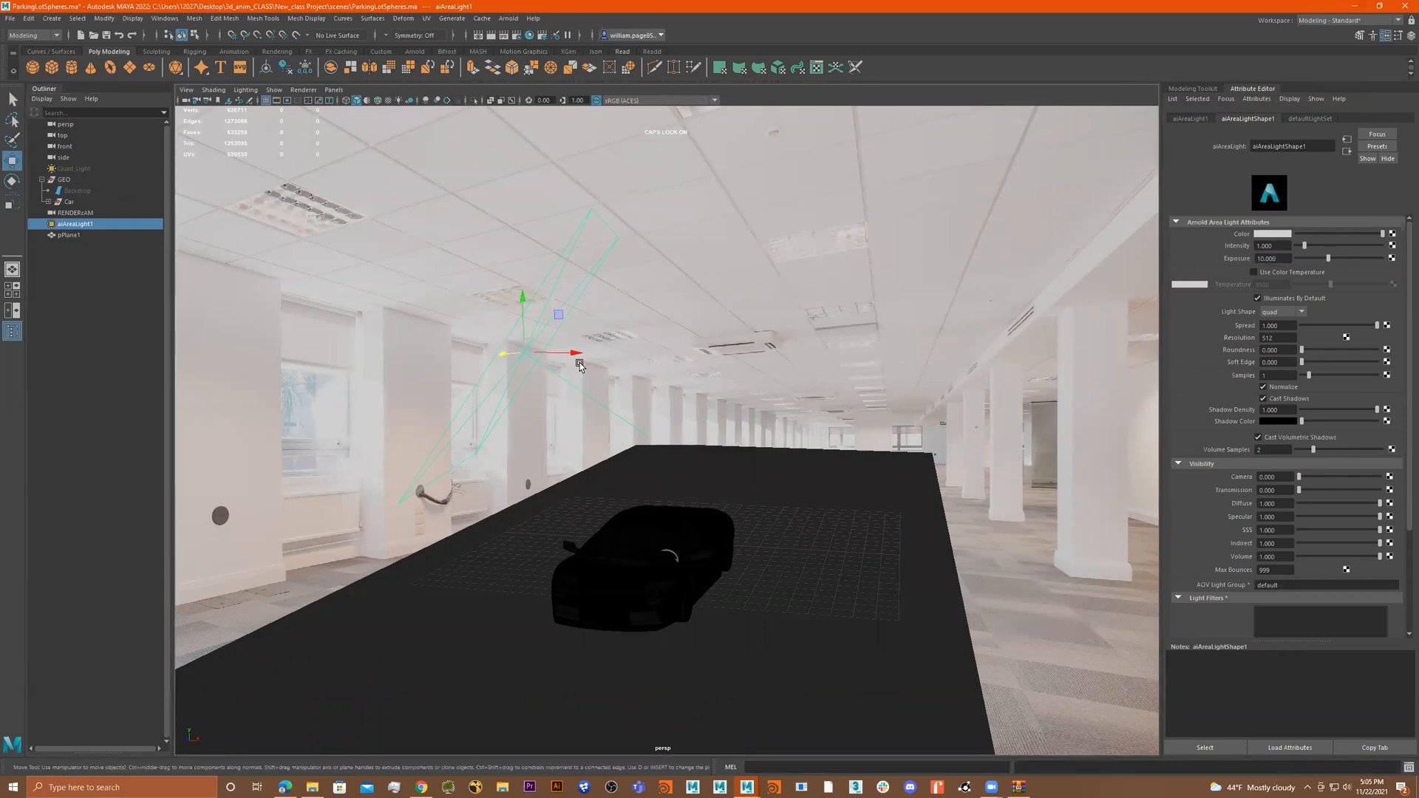
key(ctrl+d)
drag(583, 365, 799, 423)
key(r)
alt+drag(870, 386, 749, 396)
- Rotate the duplicated area light to face the car, reduce its height, and reposition it beside the ground plane
key(e)
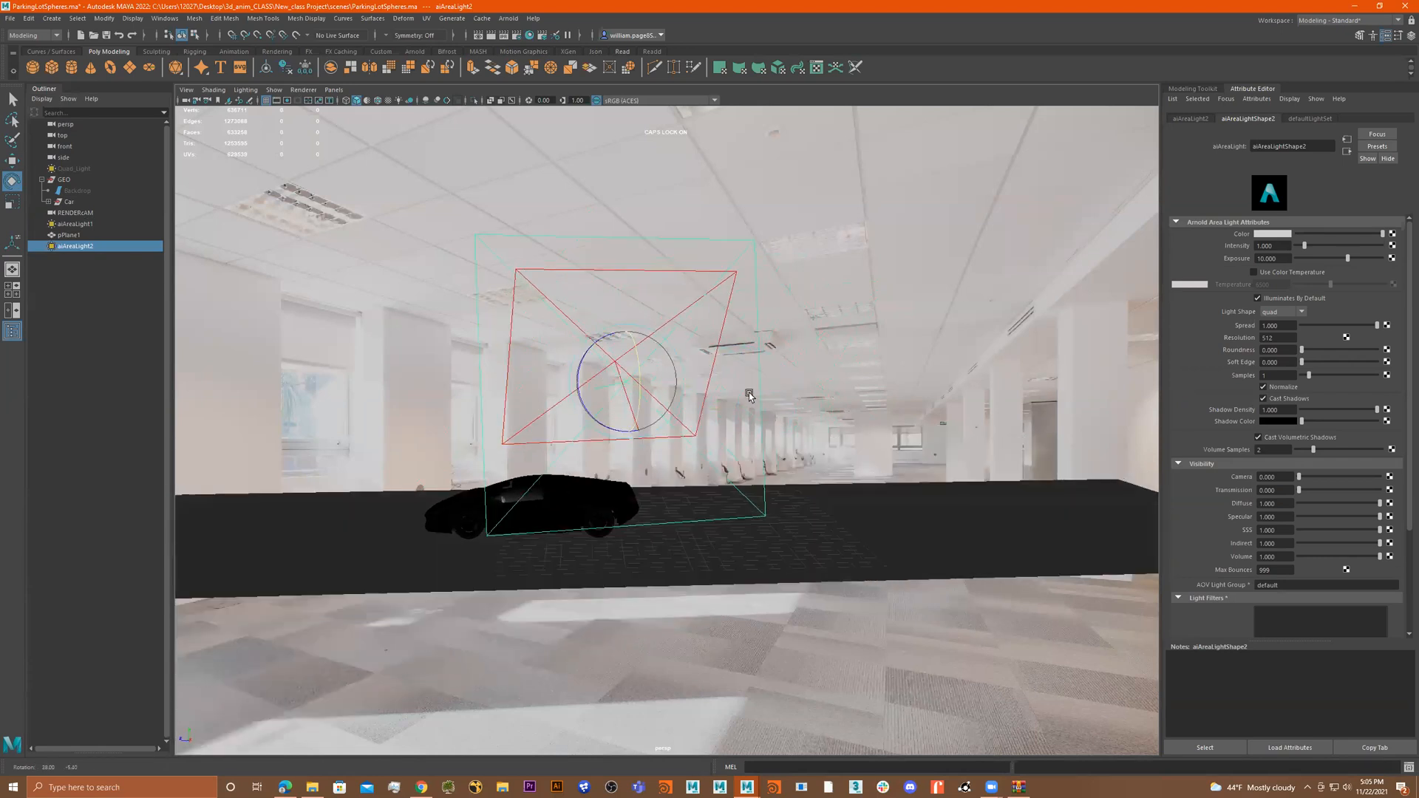
key(r)
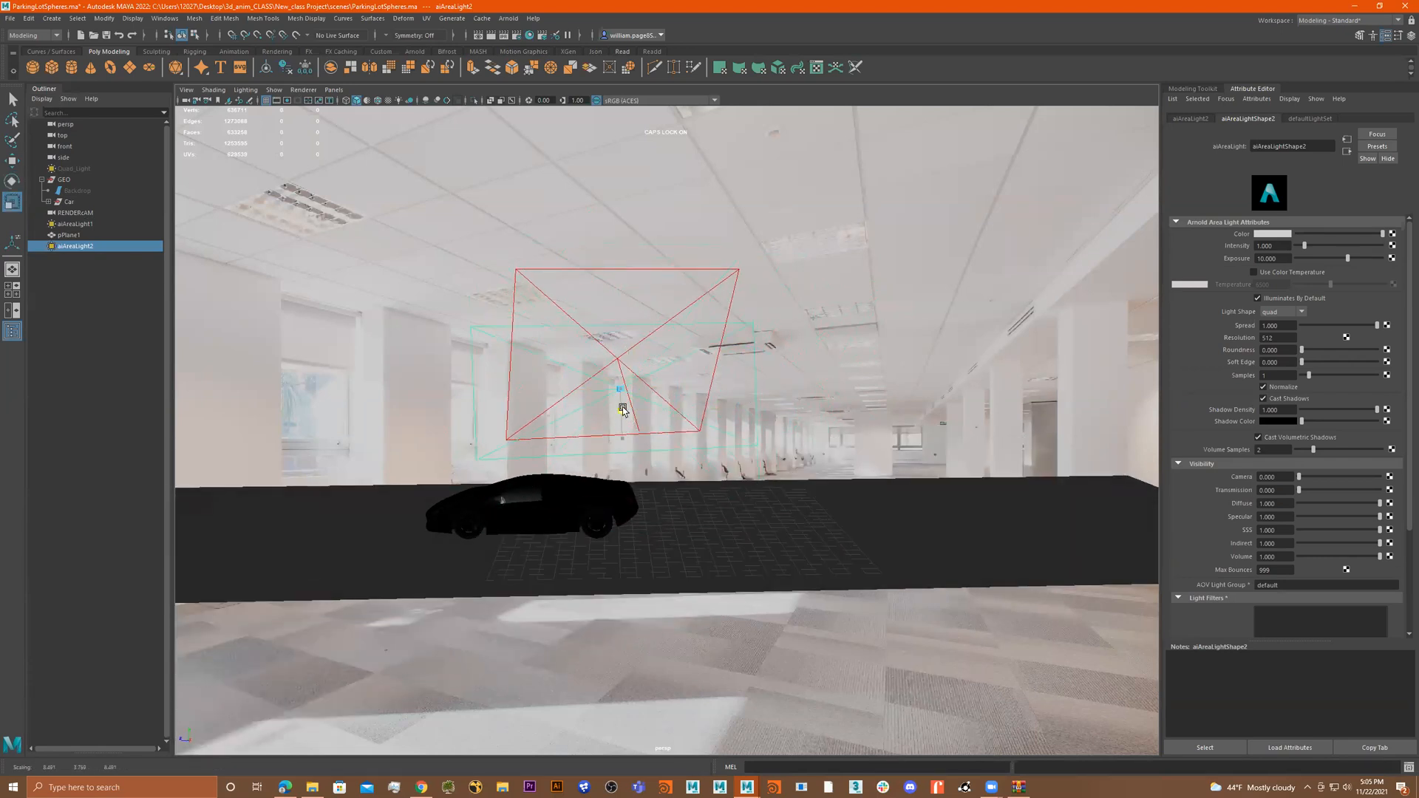
alt+drag(671, 408, 865, 432)
key(w)
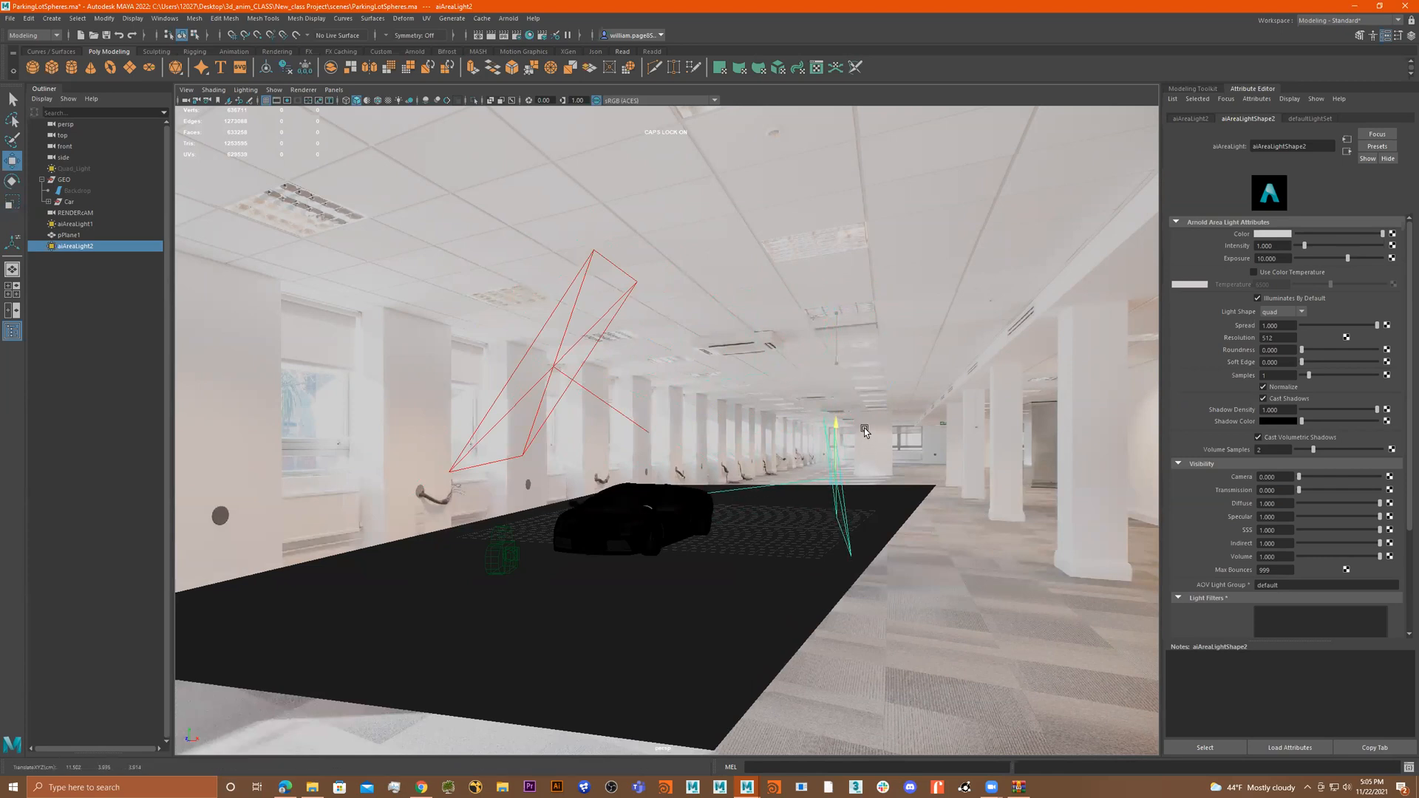
alt+drag(1014, 494, 778, 474)
key(r)
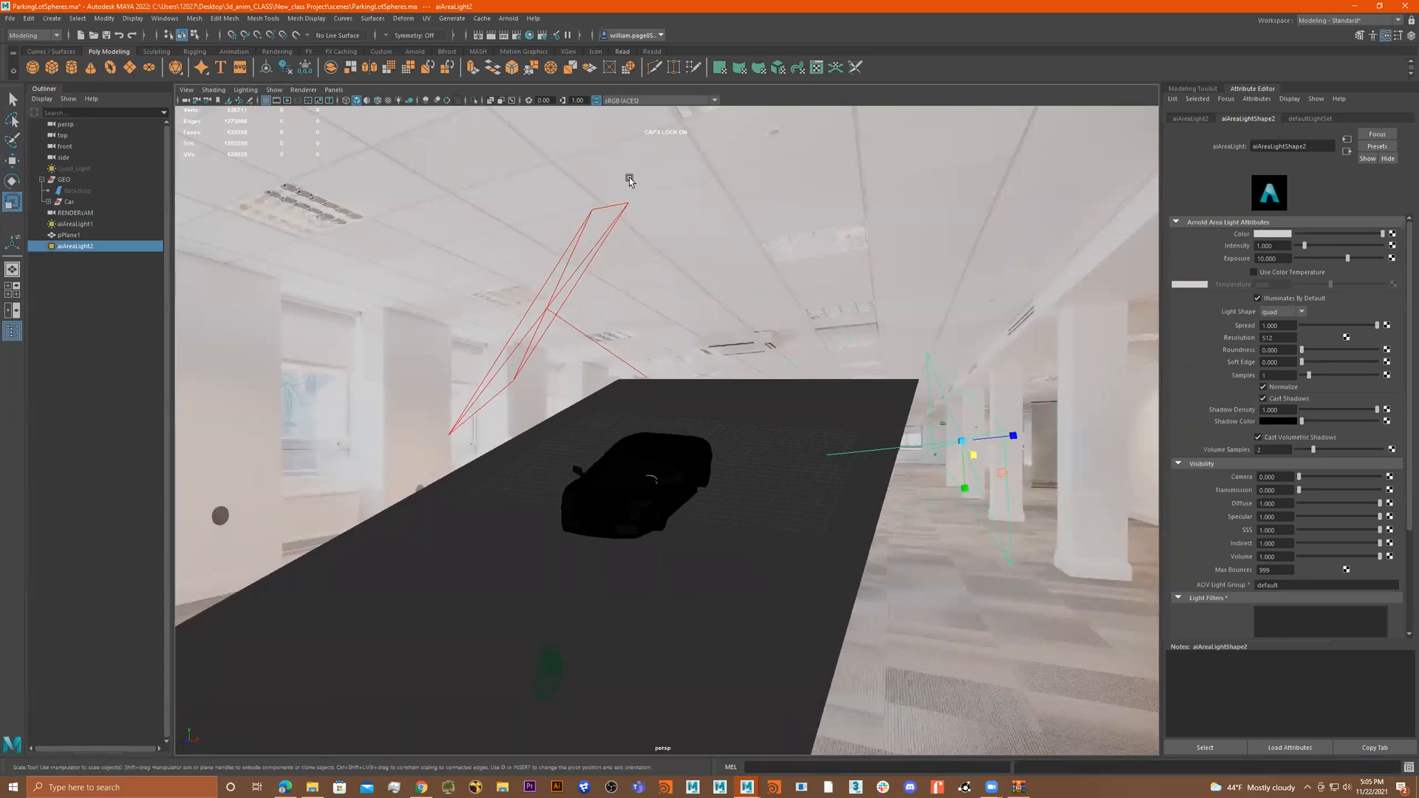
- Render the scene with Arnold and adjust the exposure of aiAreaLight2 to about 10.8
click(509, 18)
click(550, 42)
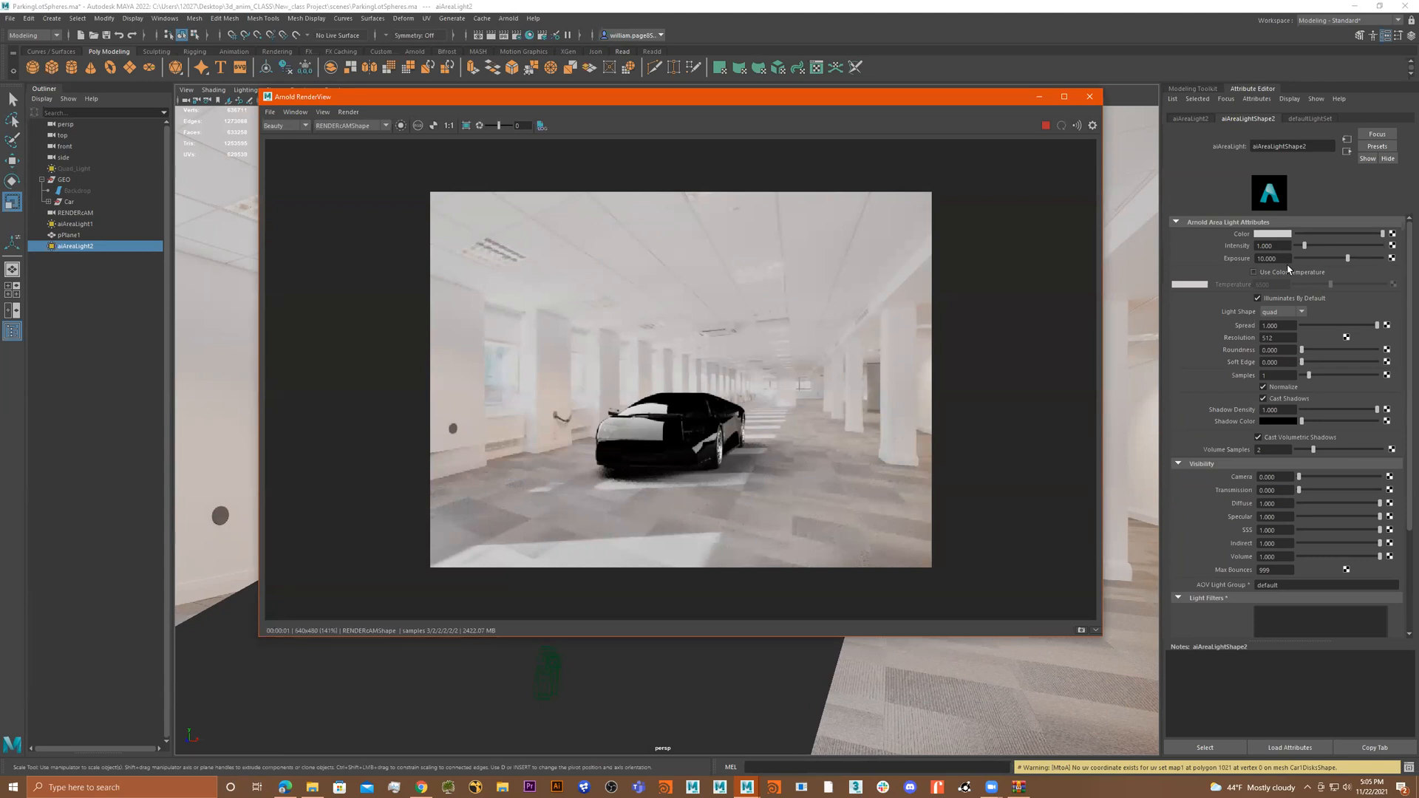
click(1354, 259)
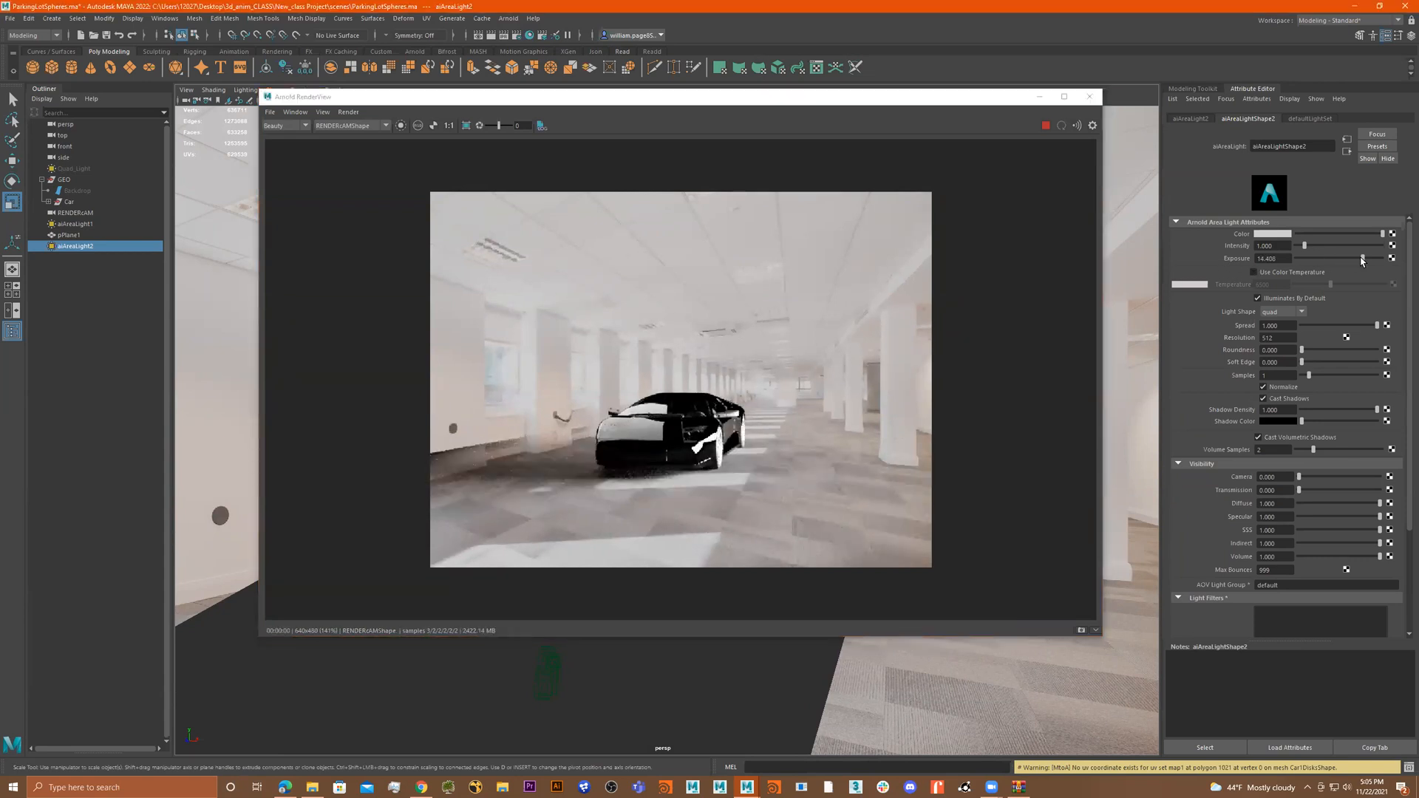
click(1342, 259)
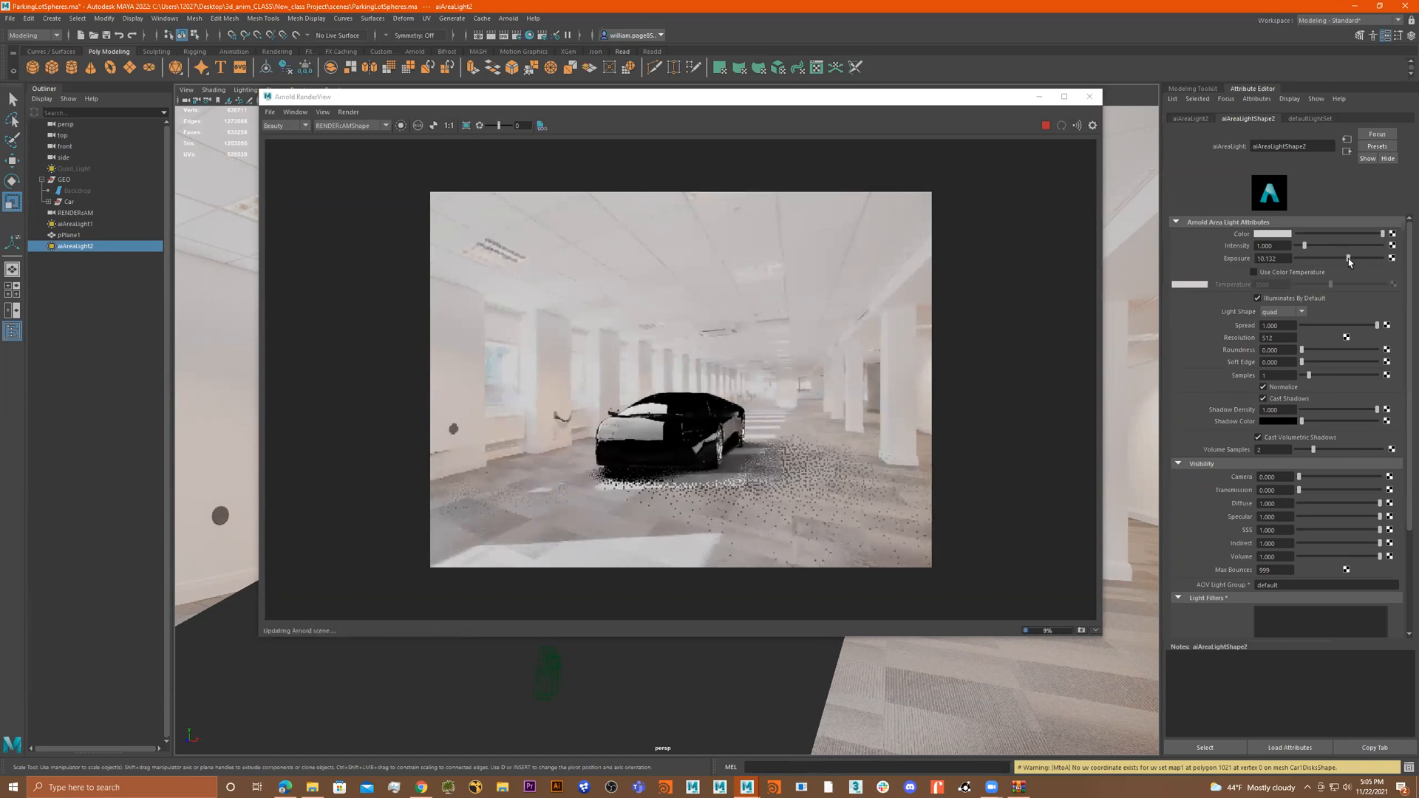
click(1352, 258)
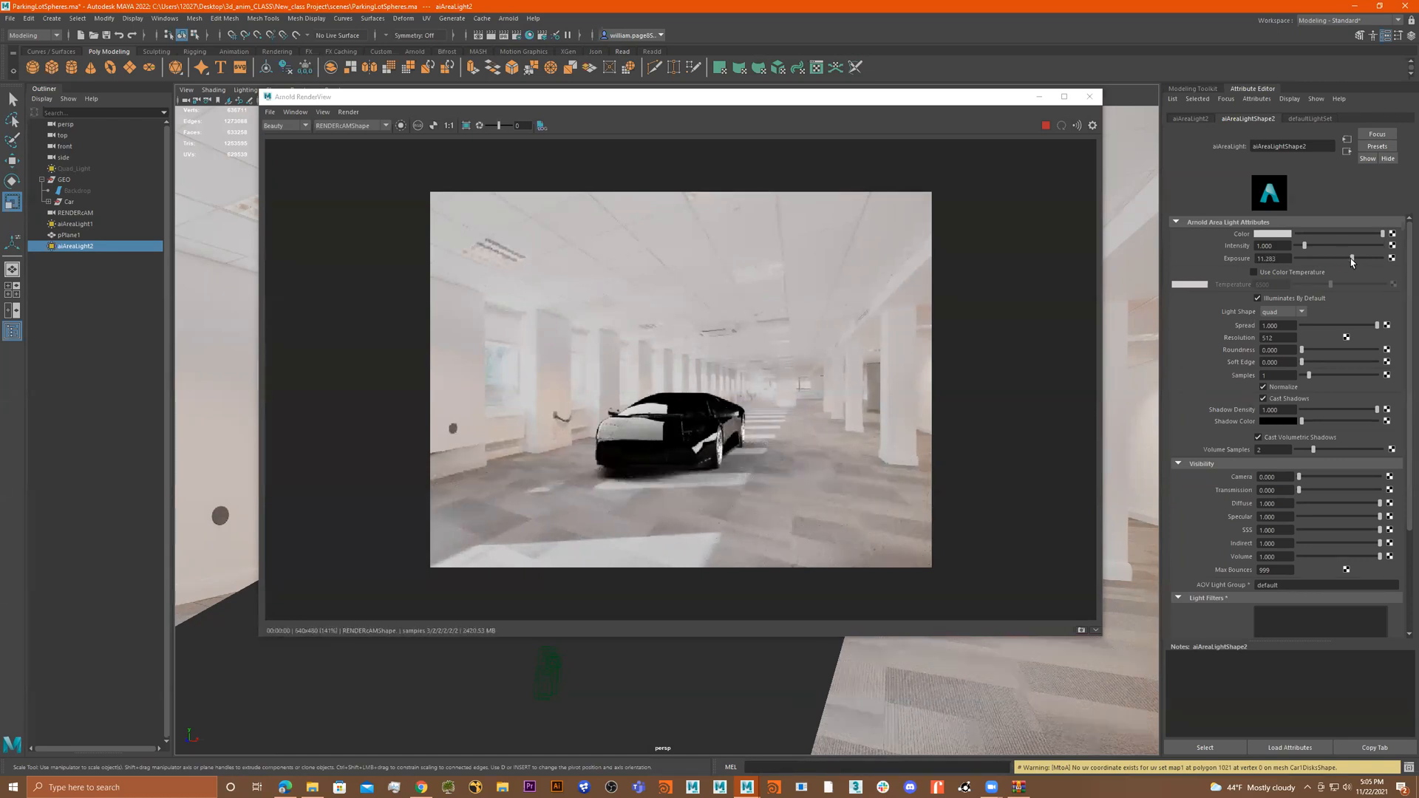
click(1350, 259)
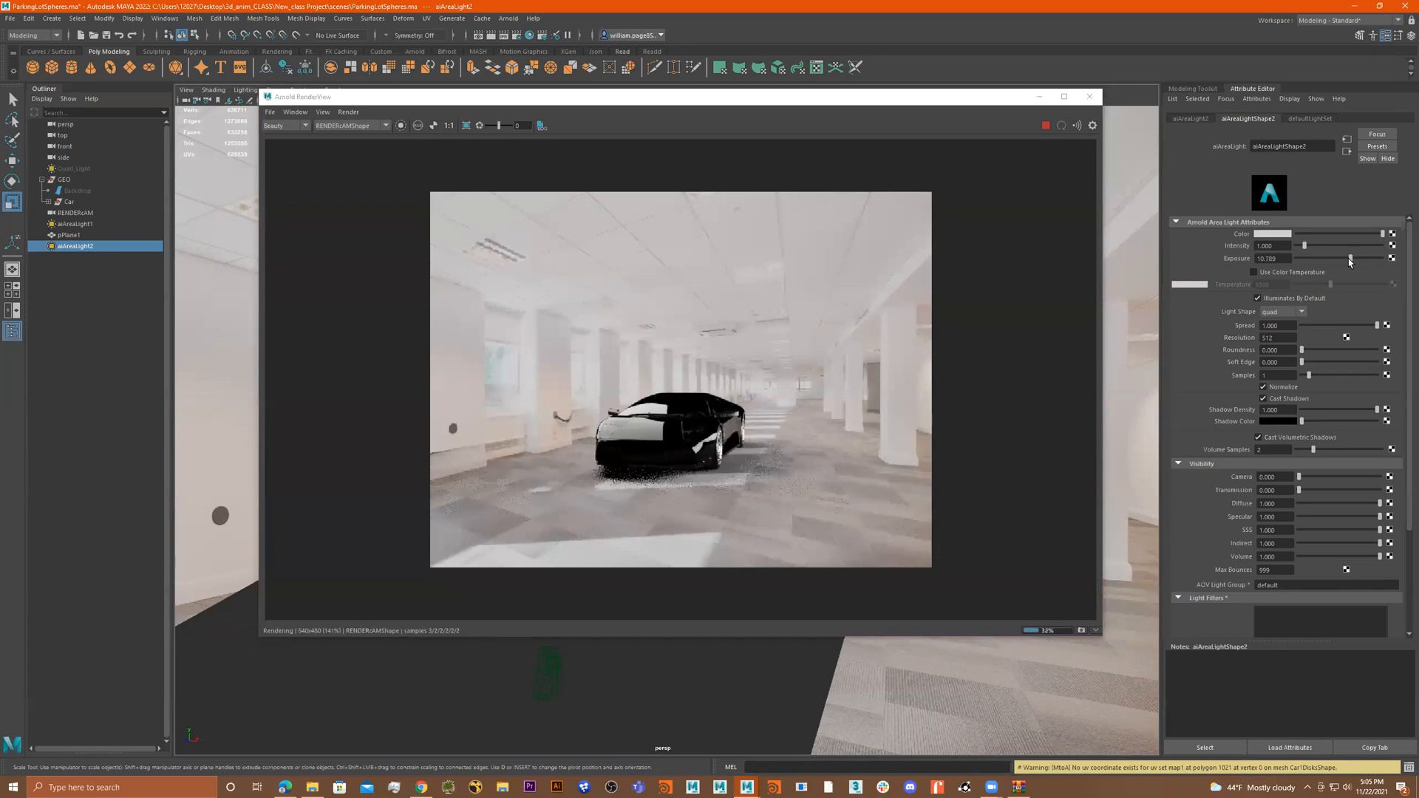
- Raise the exposure of aiAreaLight1 to about 11.44, close the render window and deselect the light
click(74, 224)
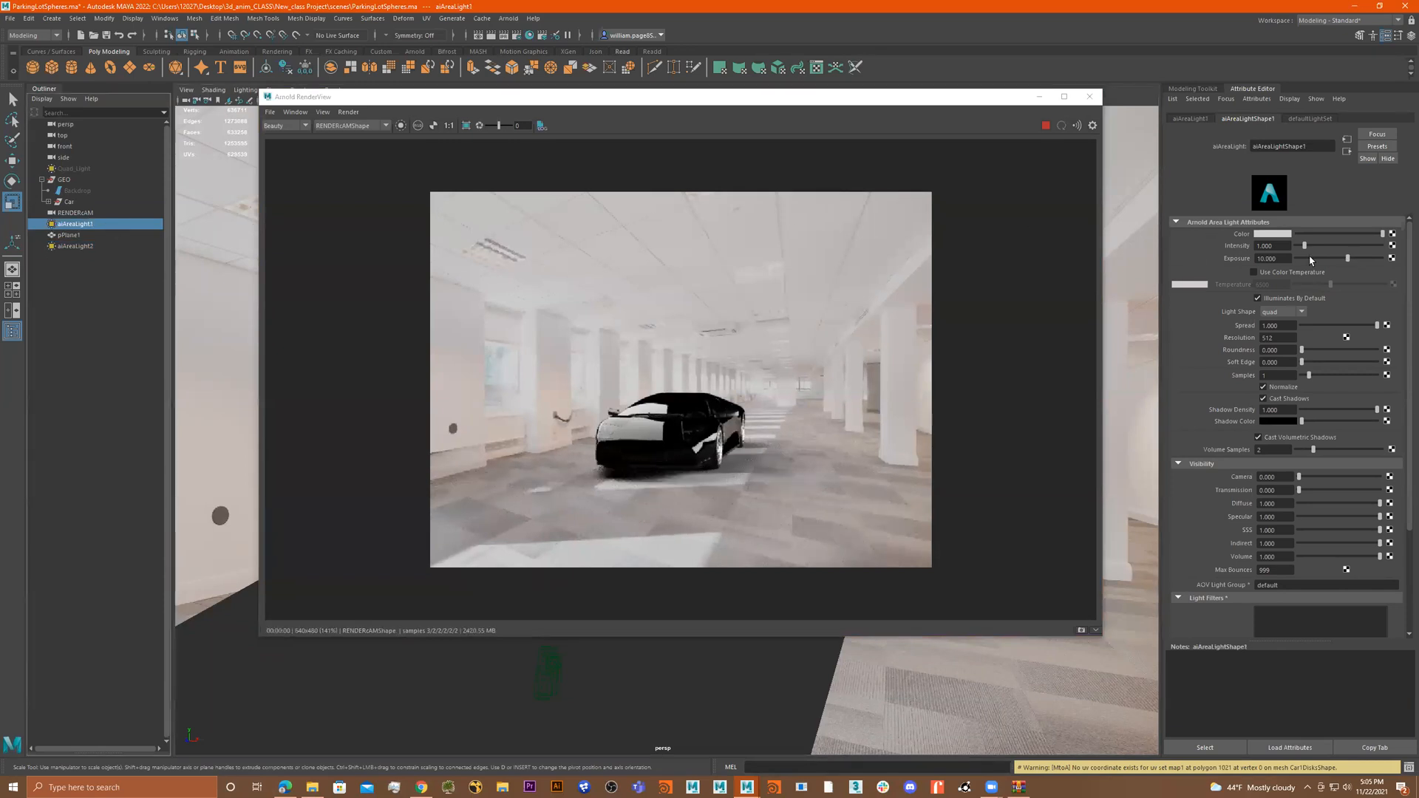
drag(1358, 261, 1352, 262)
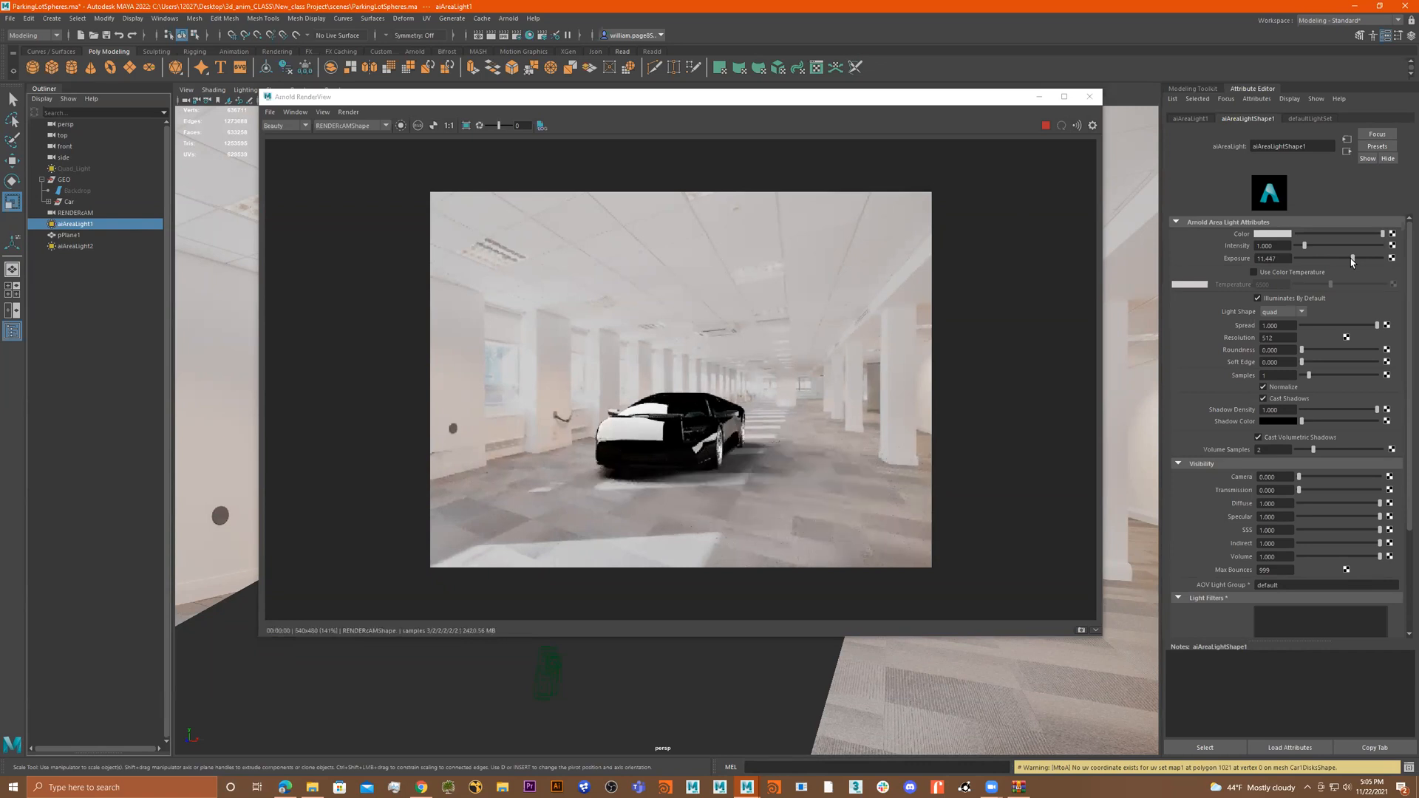
click(1089, 96)
click(836, 261)
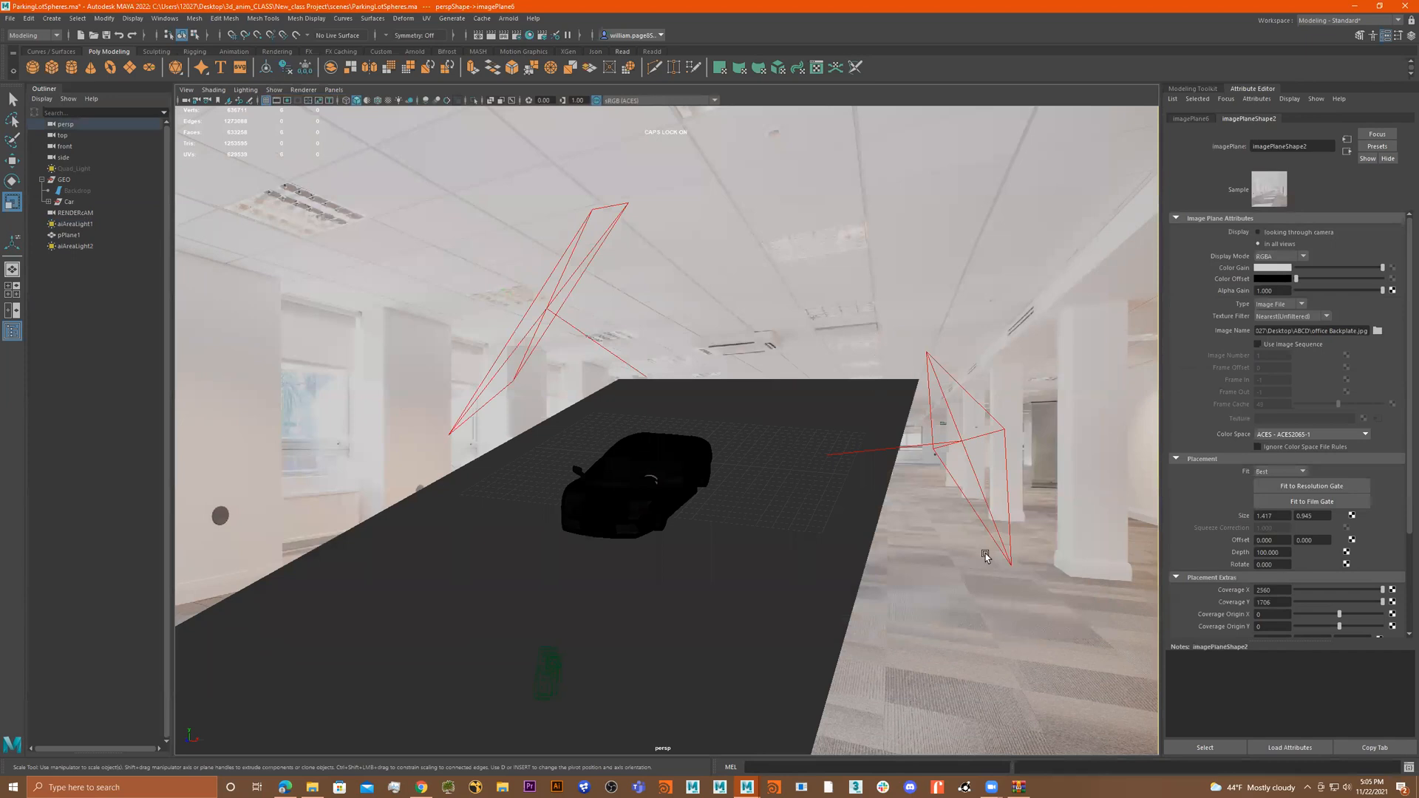
- Add an Arnold SkyDome light and connect a file texture to its color
click(508, 18)
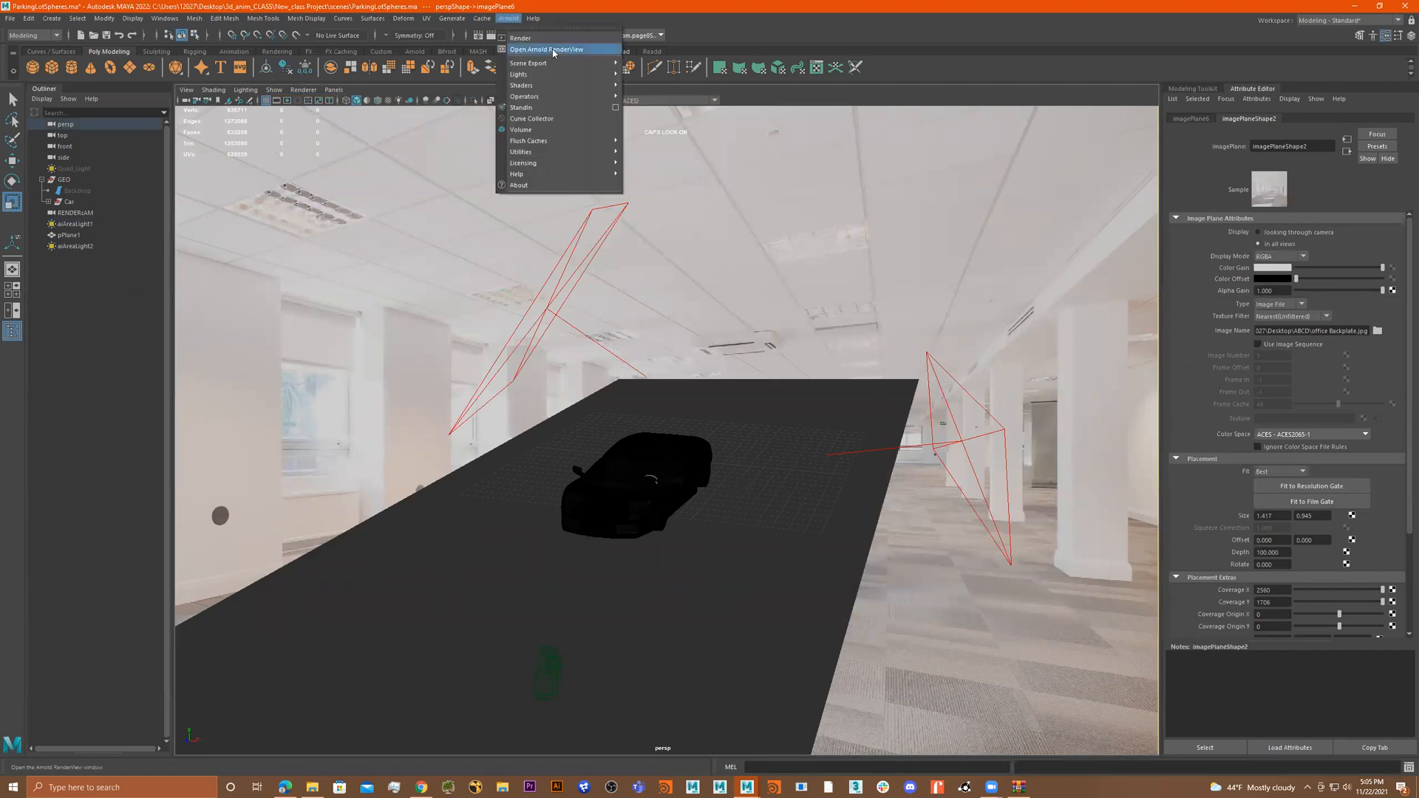
click(669, 85)
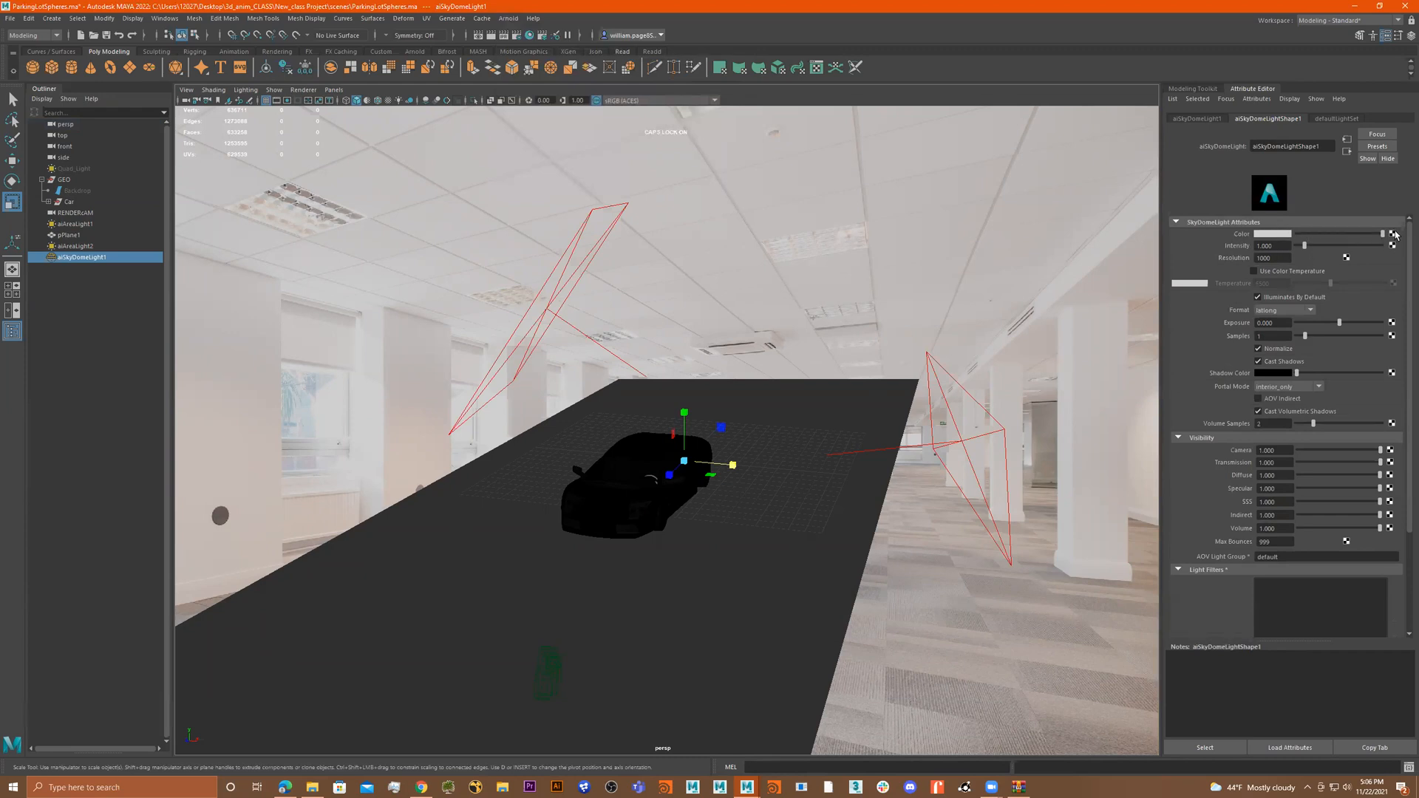
click(1394, 233)
click(599, 359)
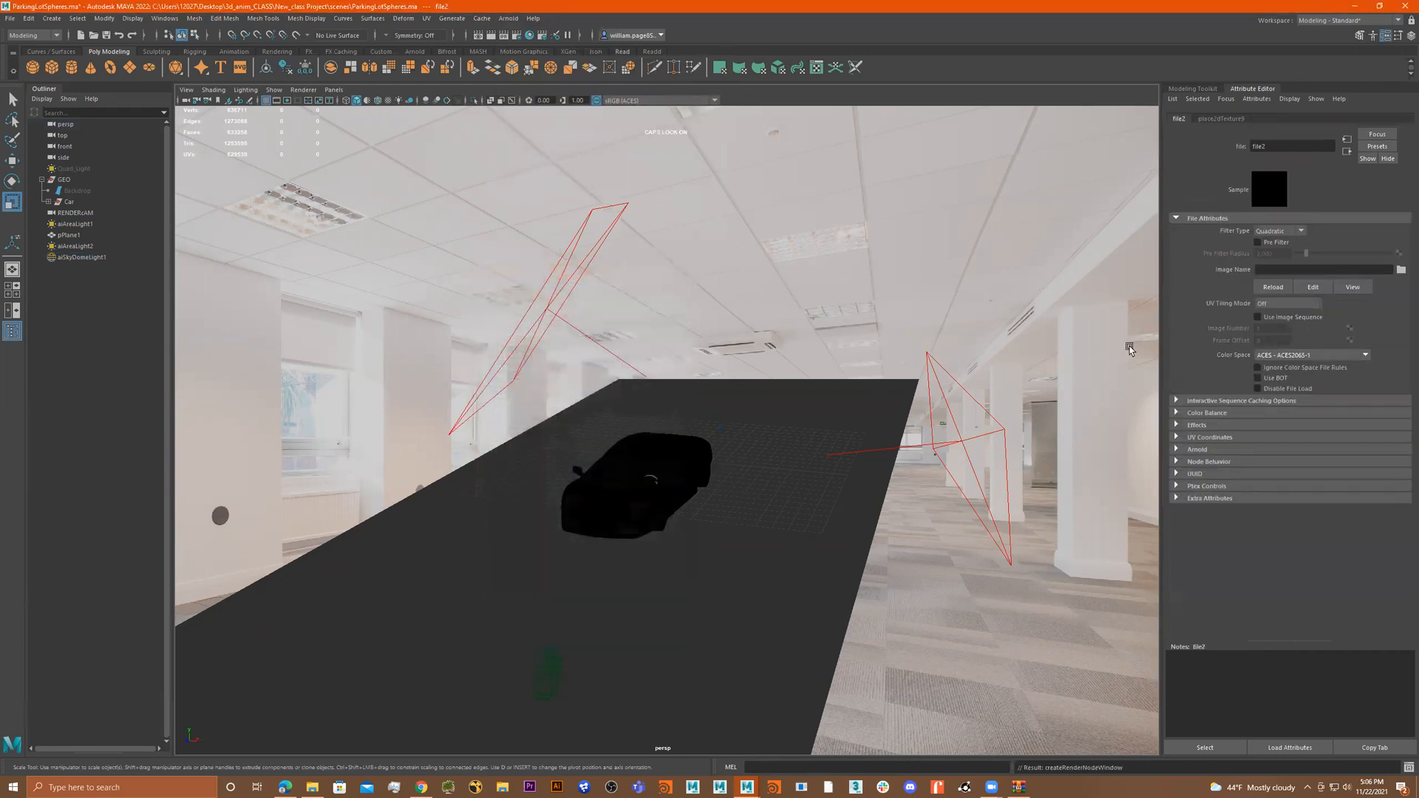
- Browse to the HDRI Skydomes Vol 2 folder on the VFX drive and preview its HDR images for the sky texture
click(1401, 270)
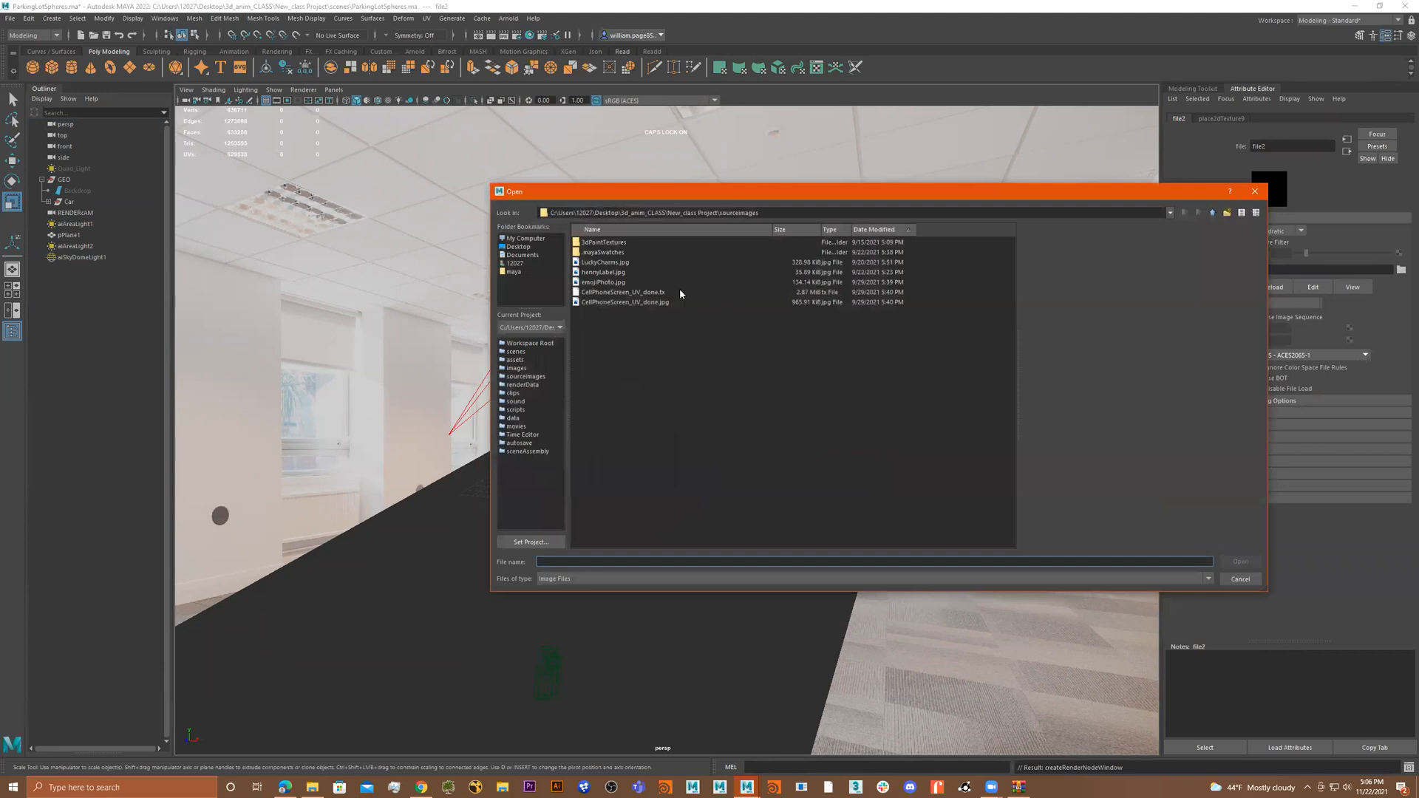
click(525, 238)
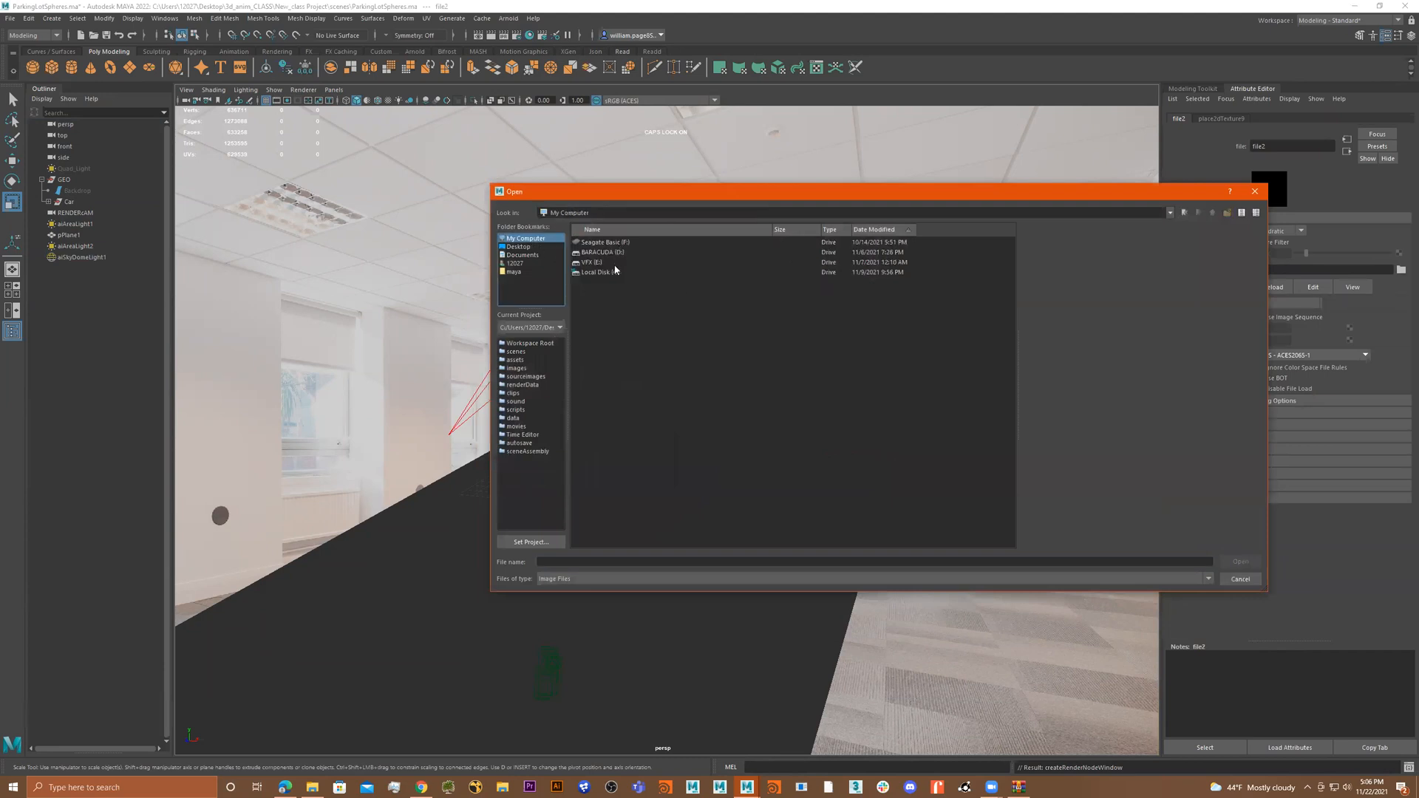
double_click(592, 263)
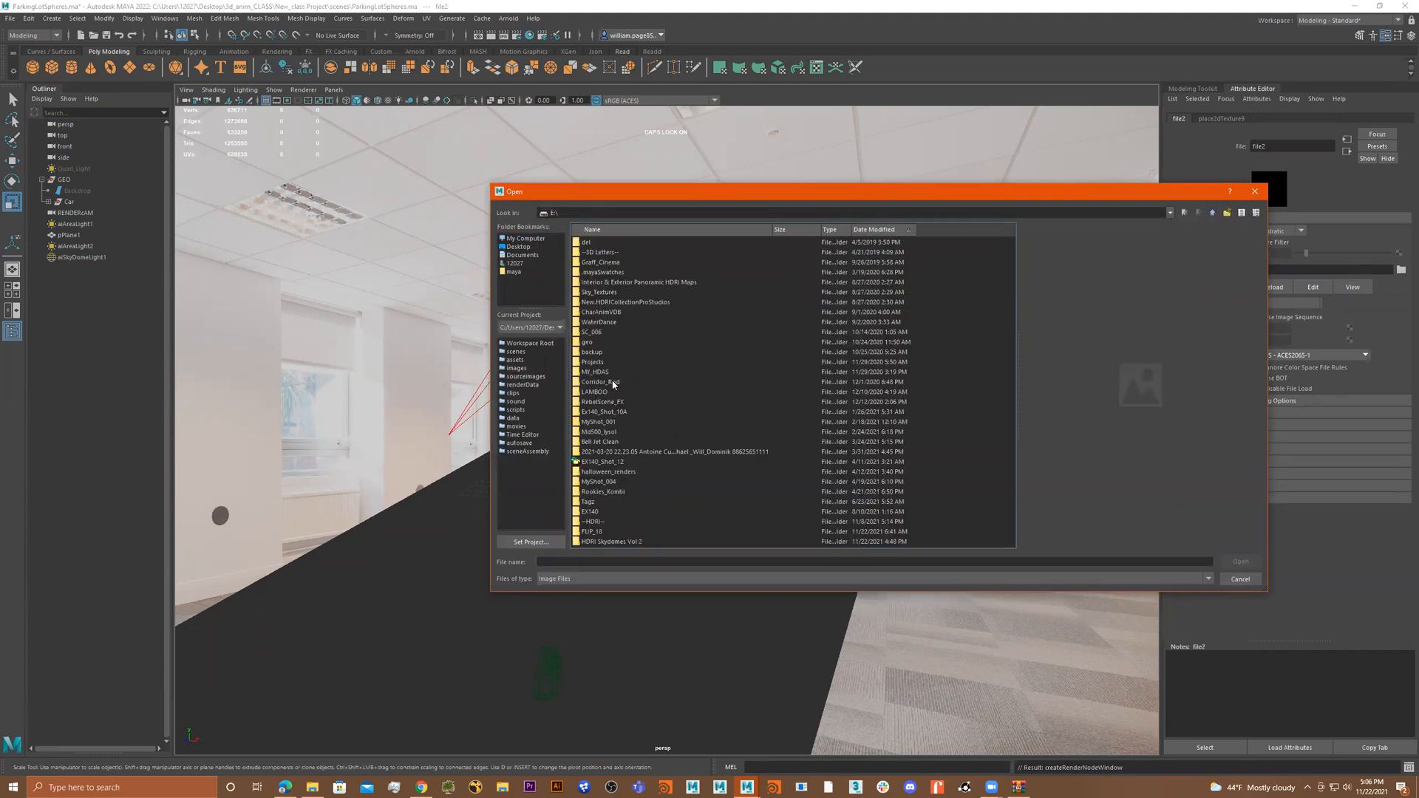
click(621, 403)
key(h)
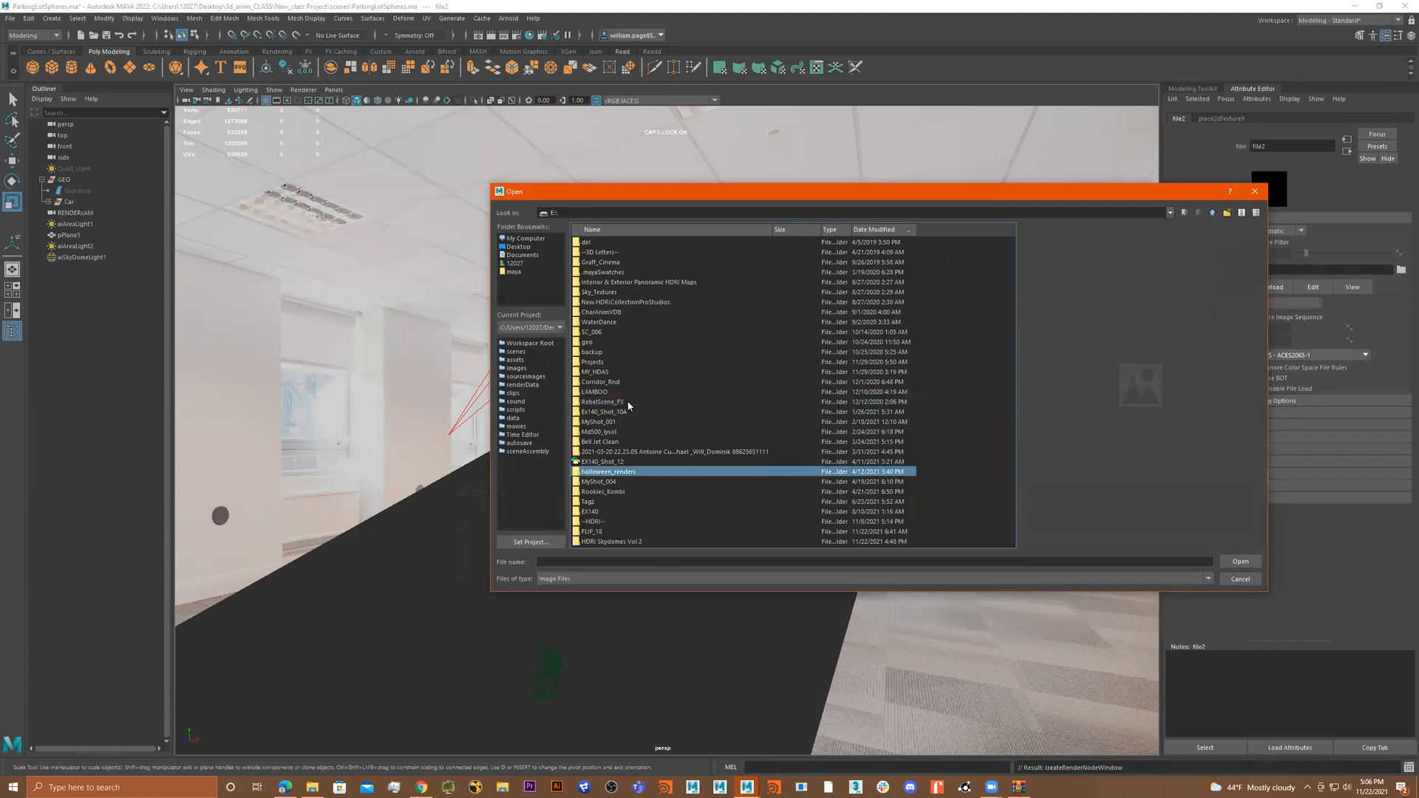
key(d)
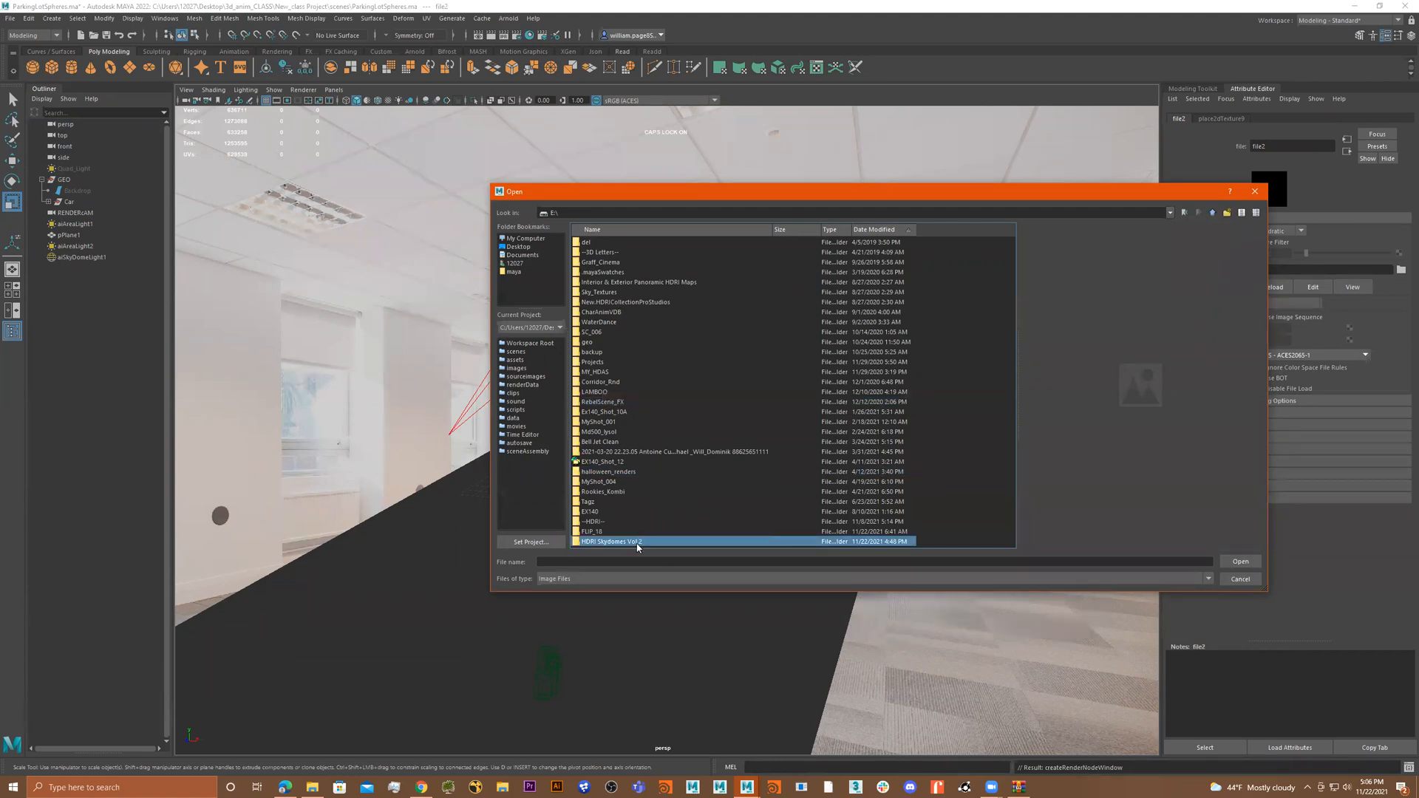
key(Return)
click(665, 313)
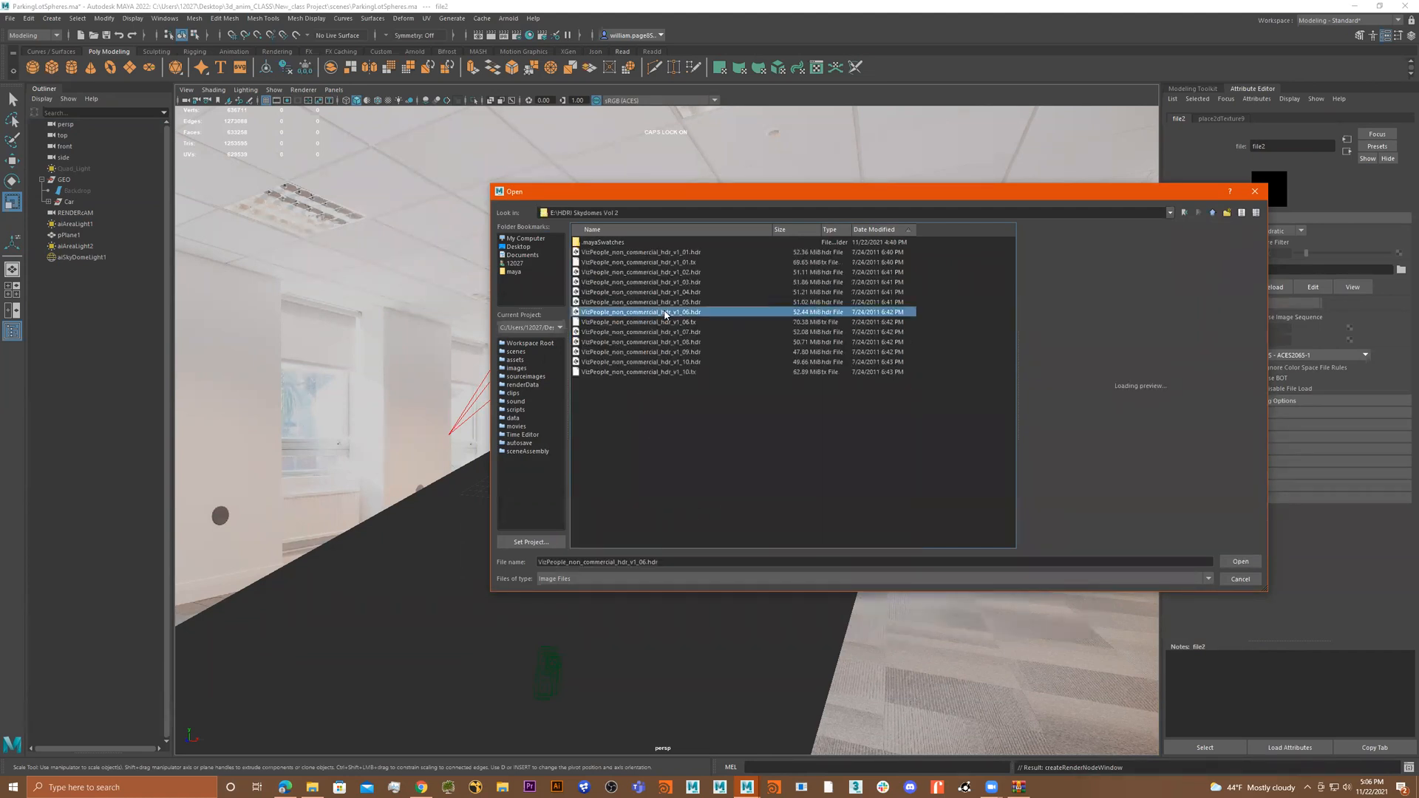
click(666, 332)
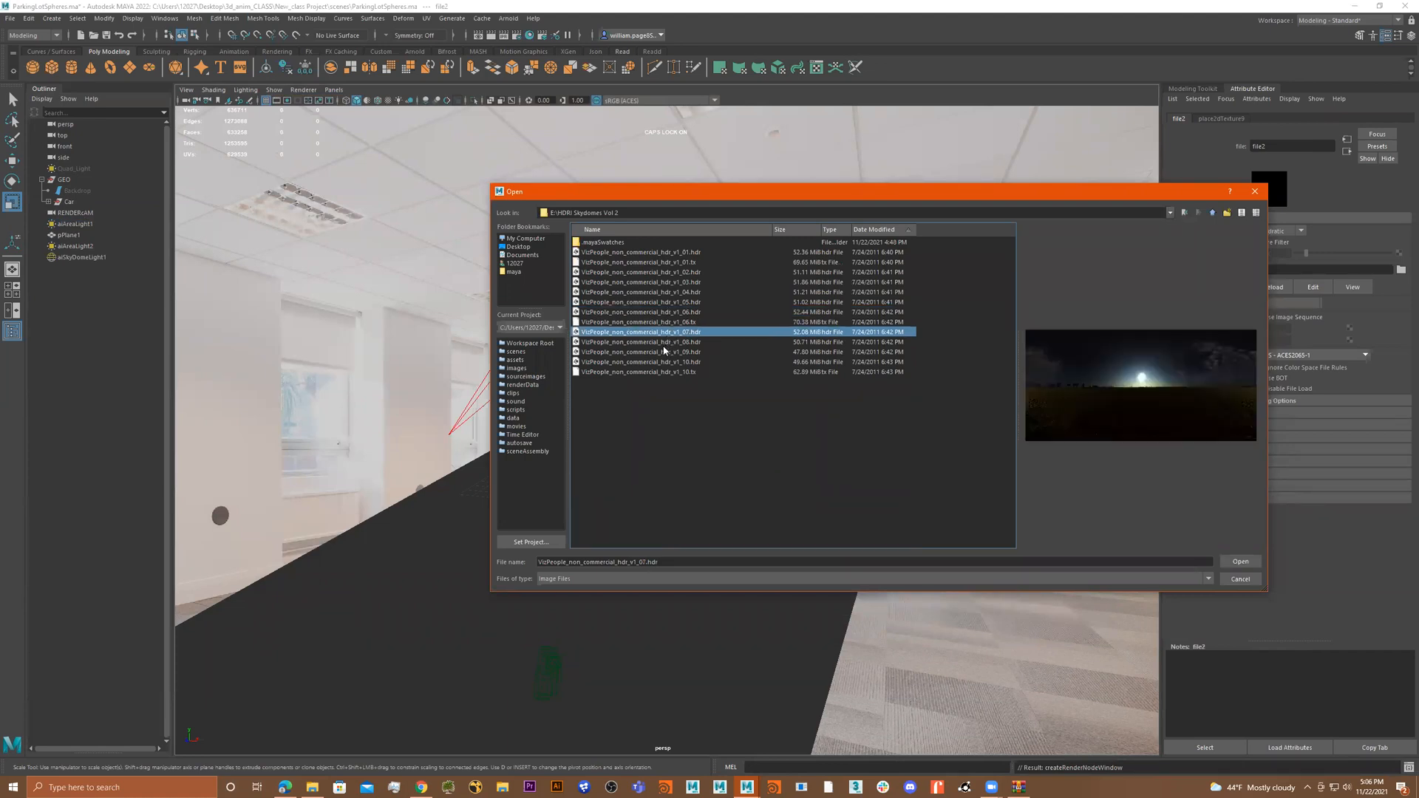
click(663, 352)
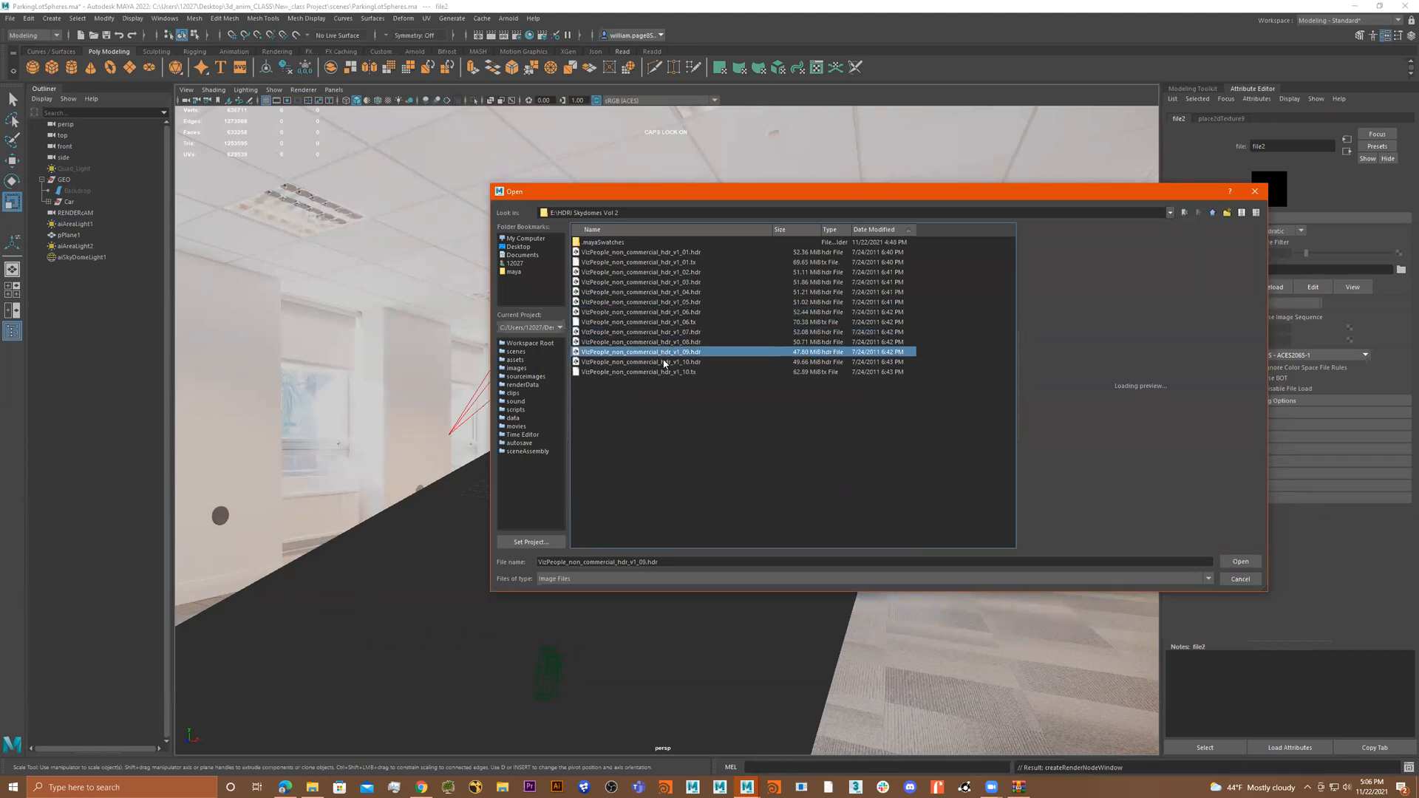
click(661, 362)
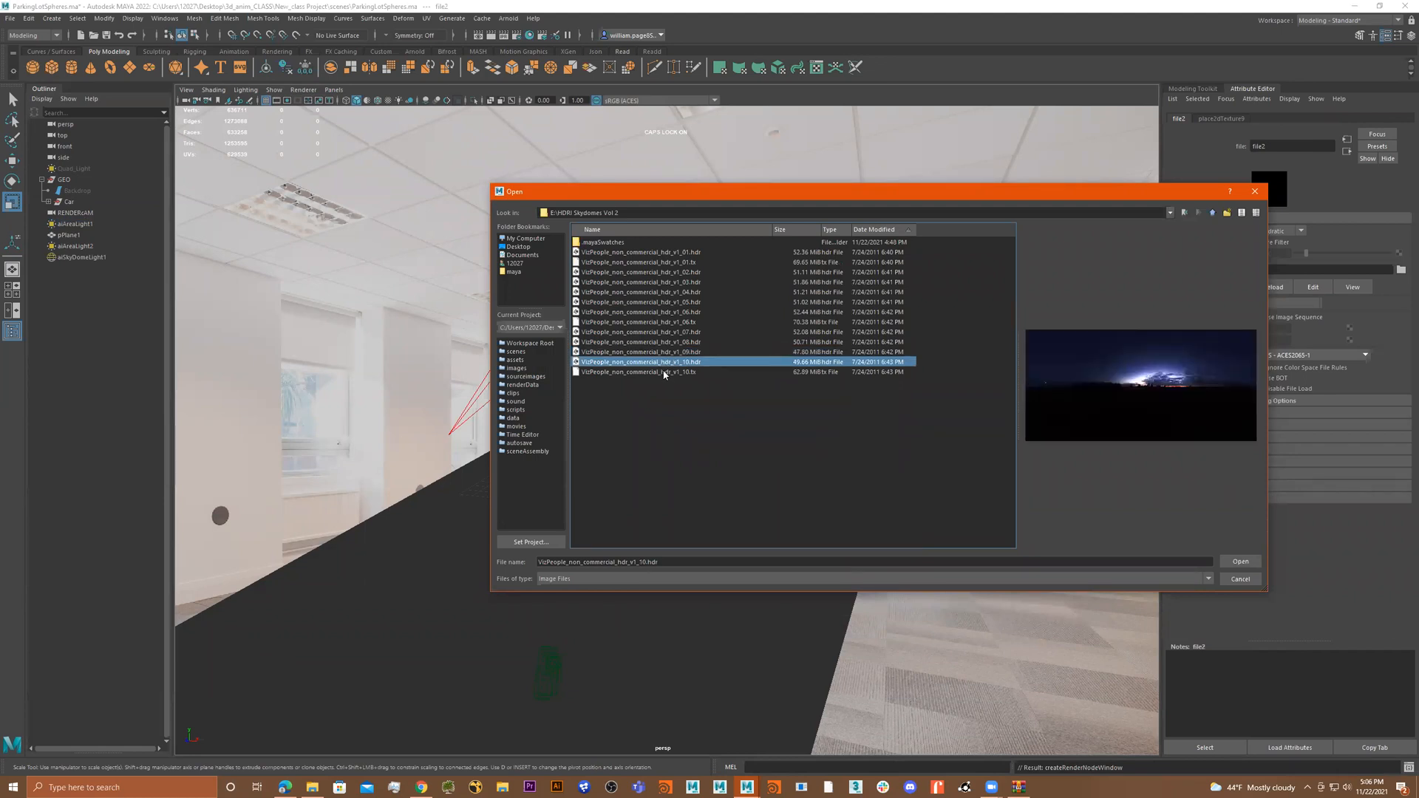
click(663, 375)
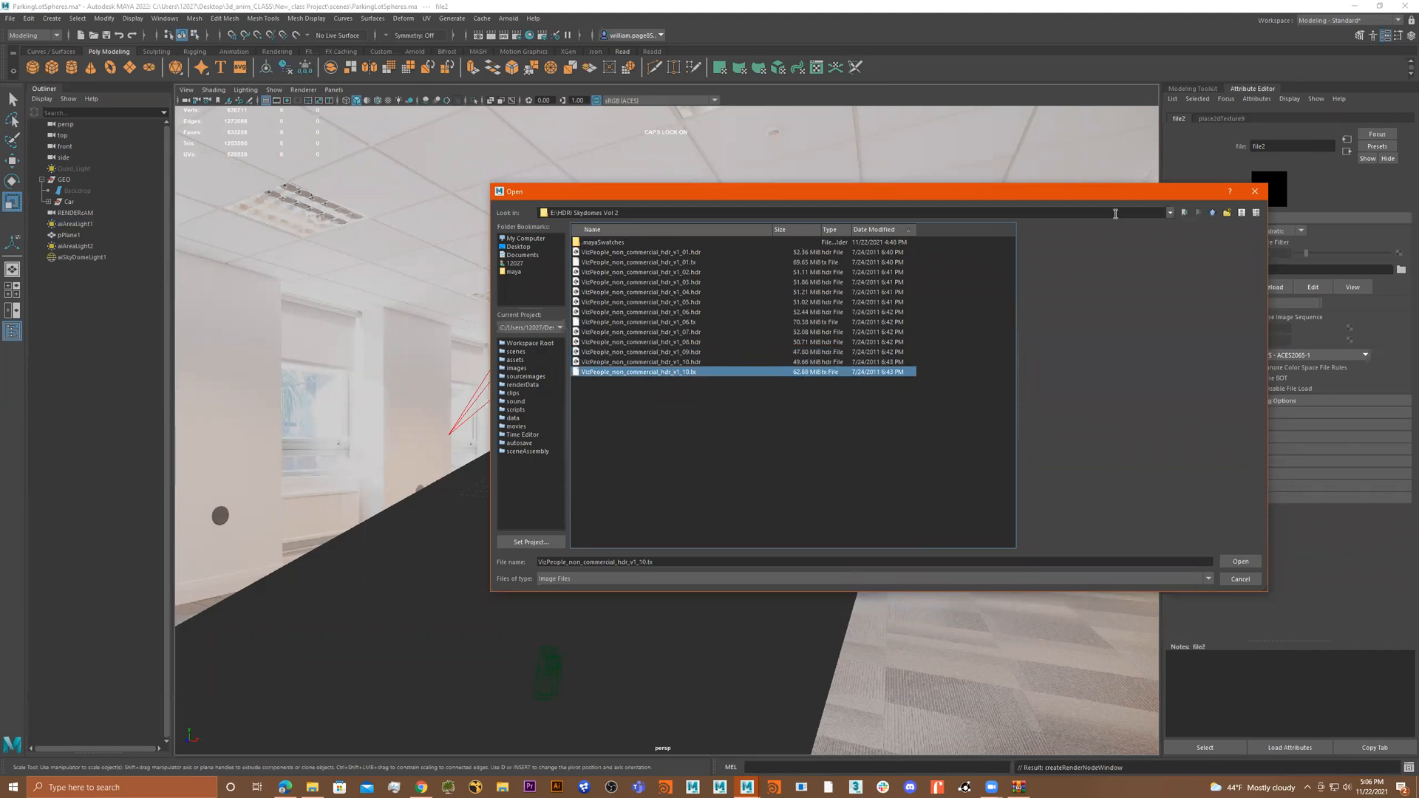
- Load DS360_004_Ref.tx from the ~HDRI~ folder on the VFX drive as the skydome's file texture
click(1213, 214)
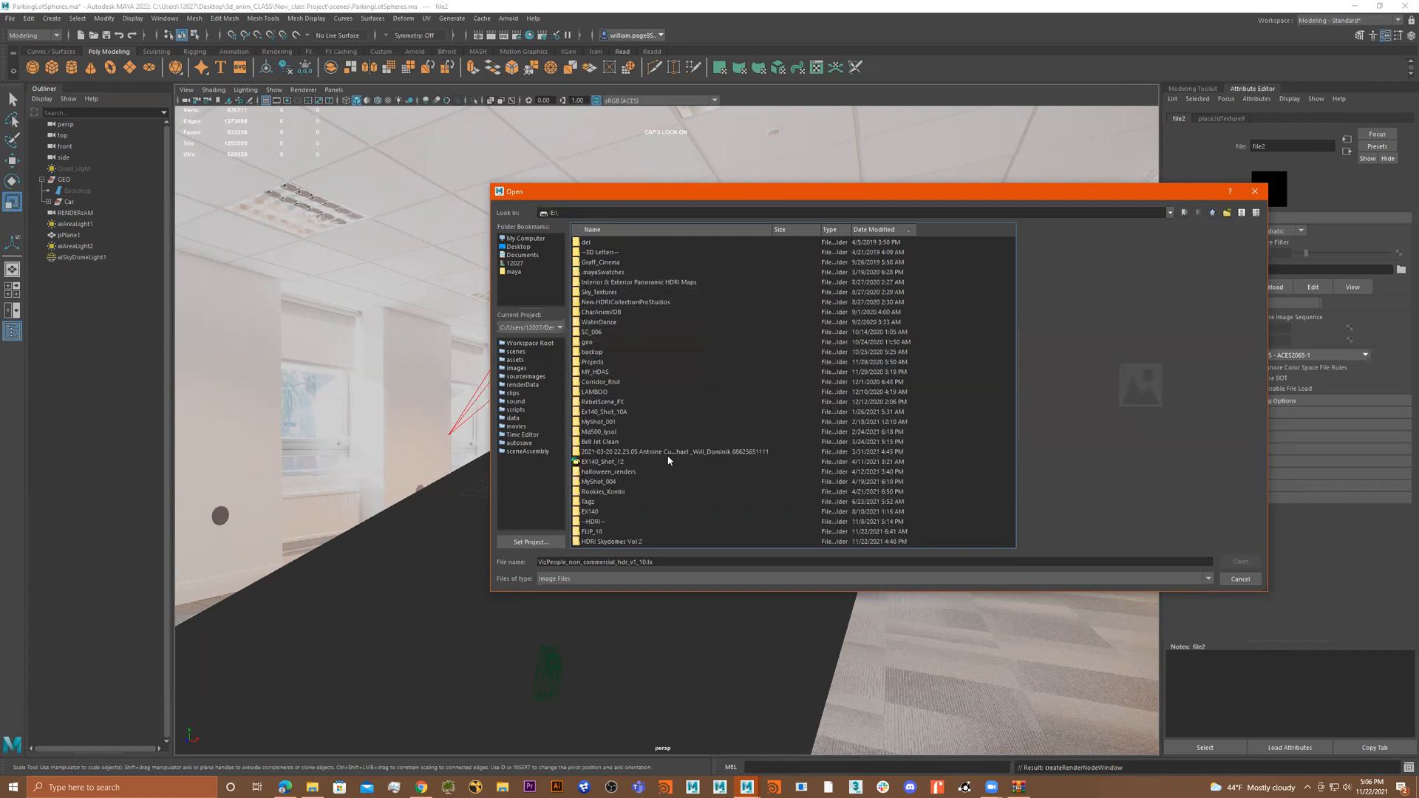
click(625, 402)
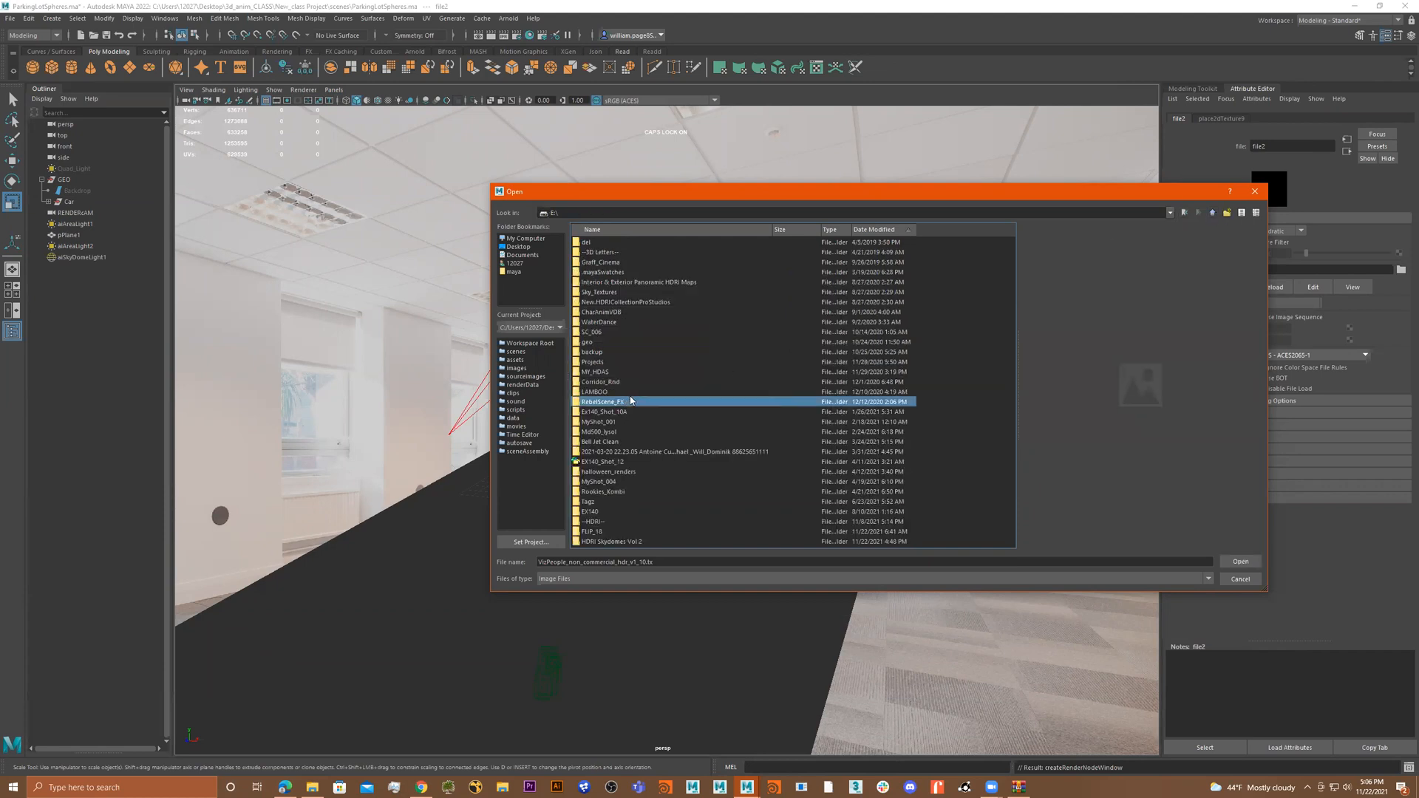
key(End)
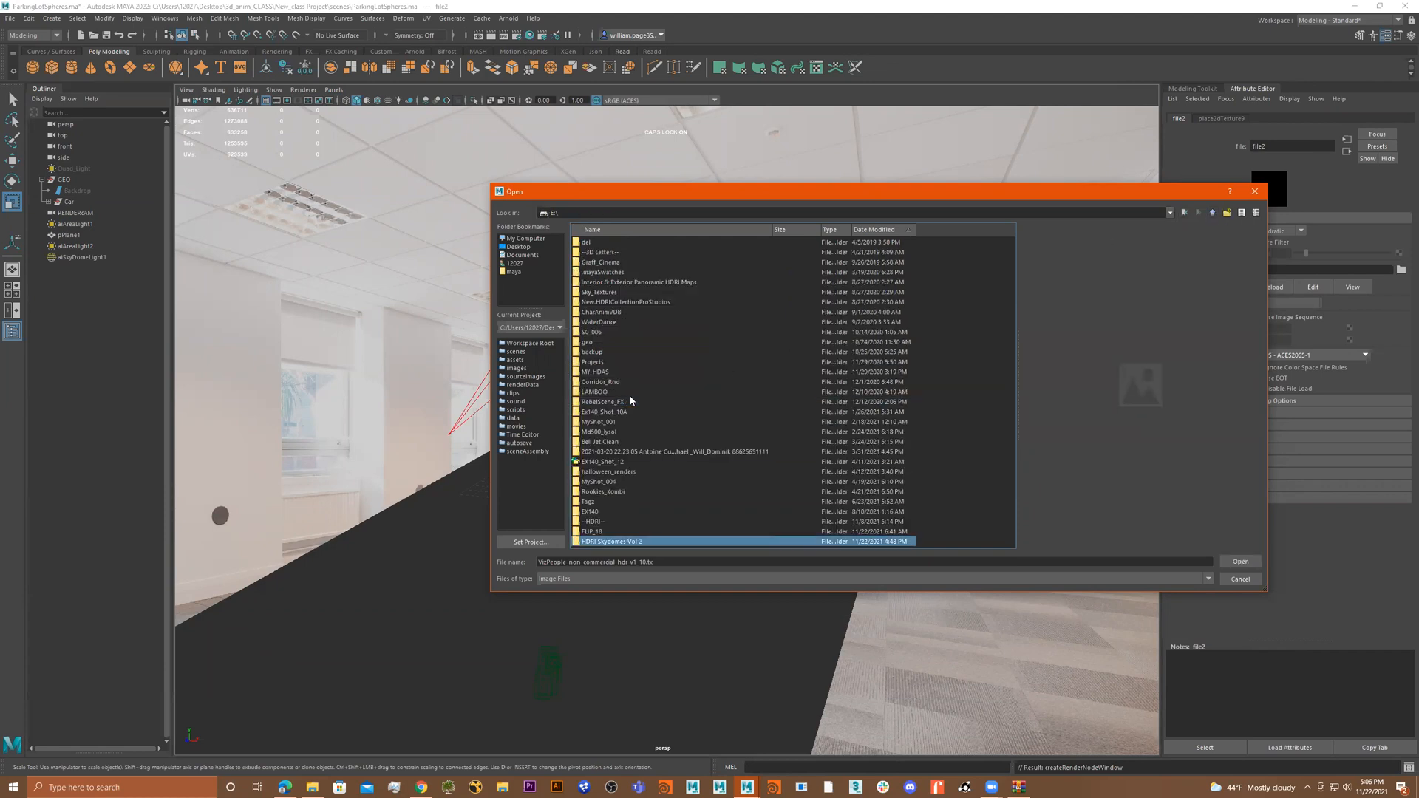
double_click(595, 521)
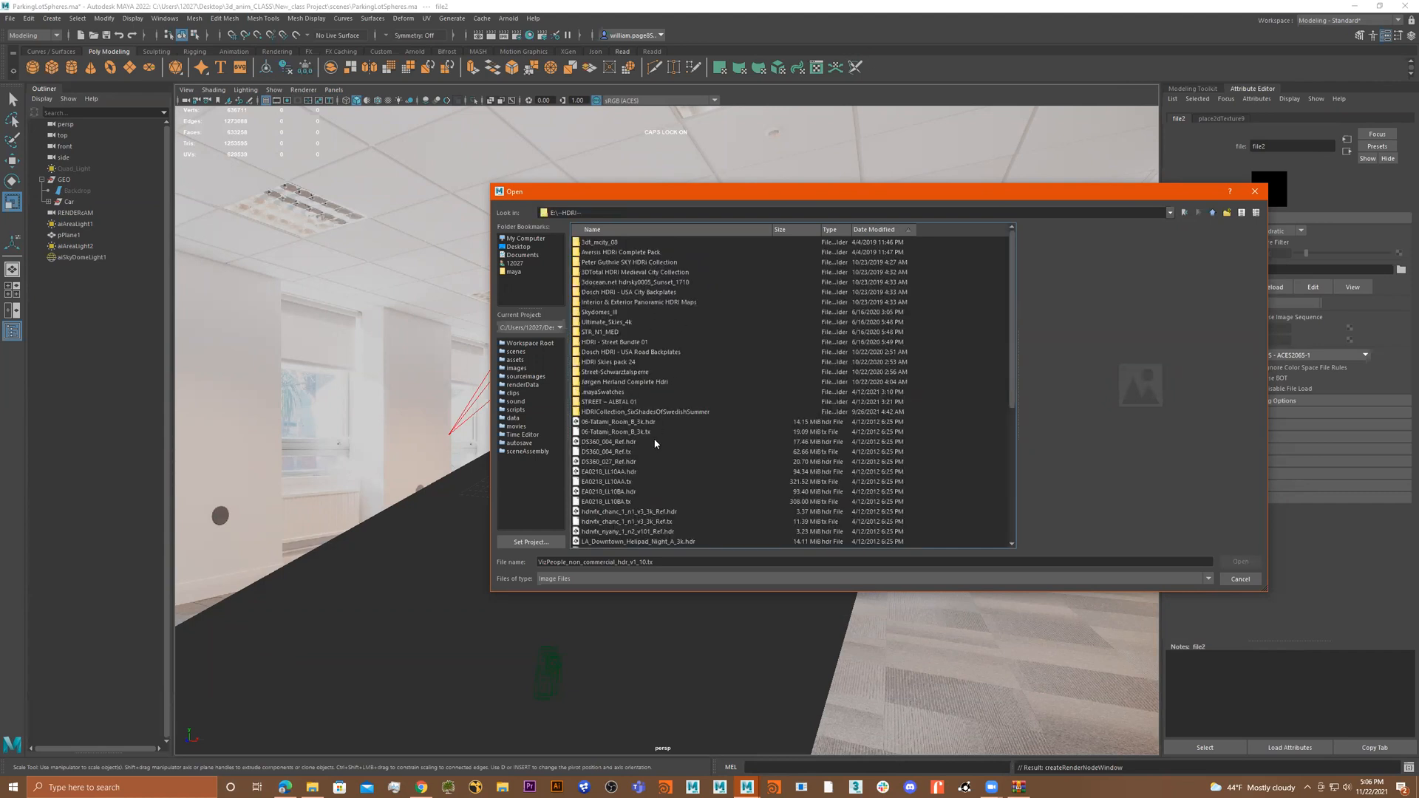
click(640, 453)
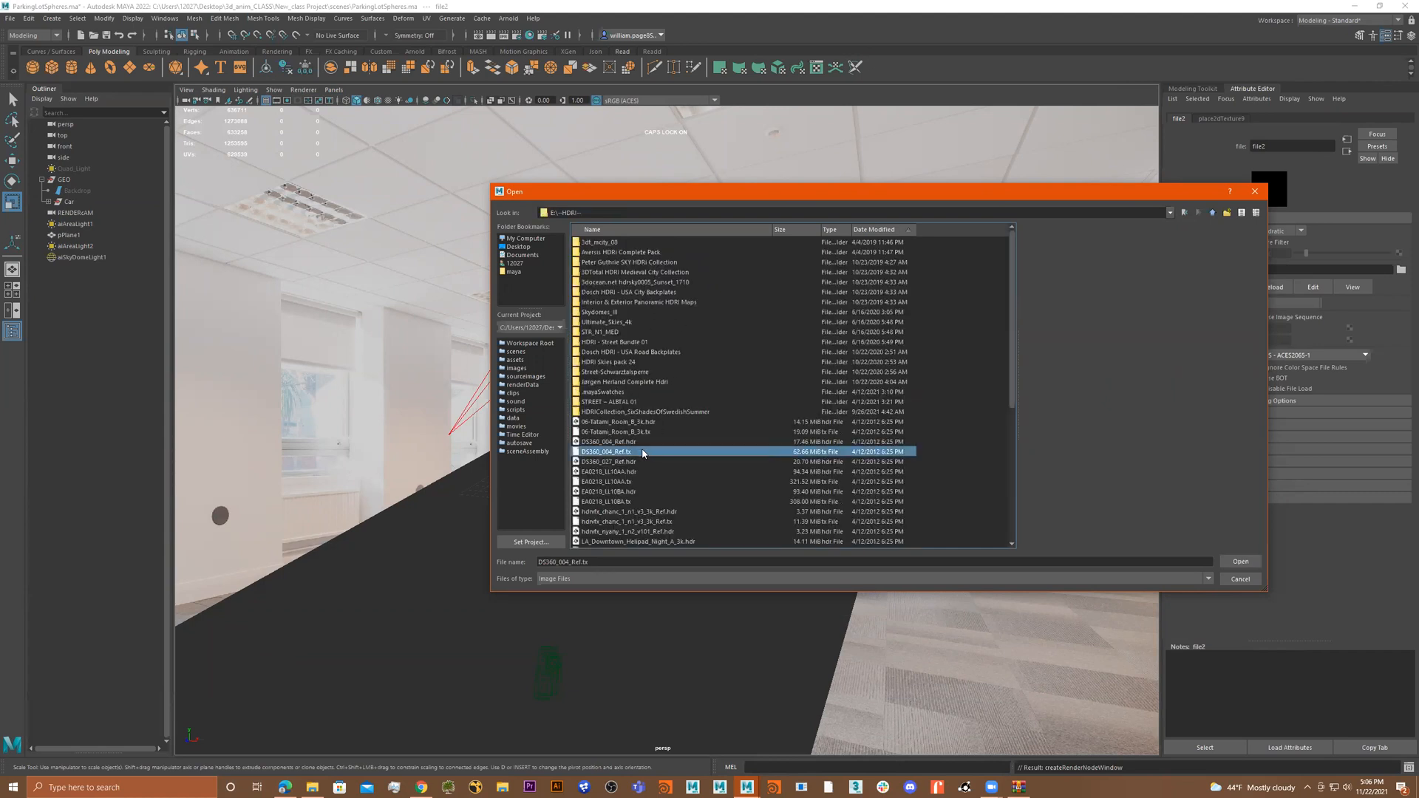
double_click(640, 453)
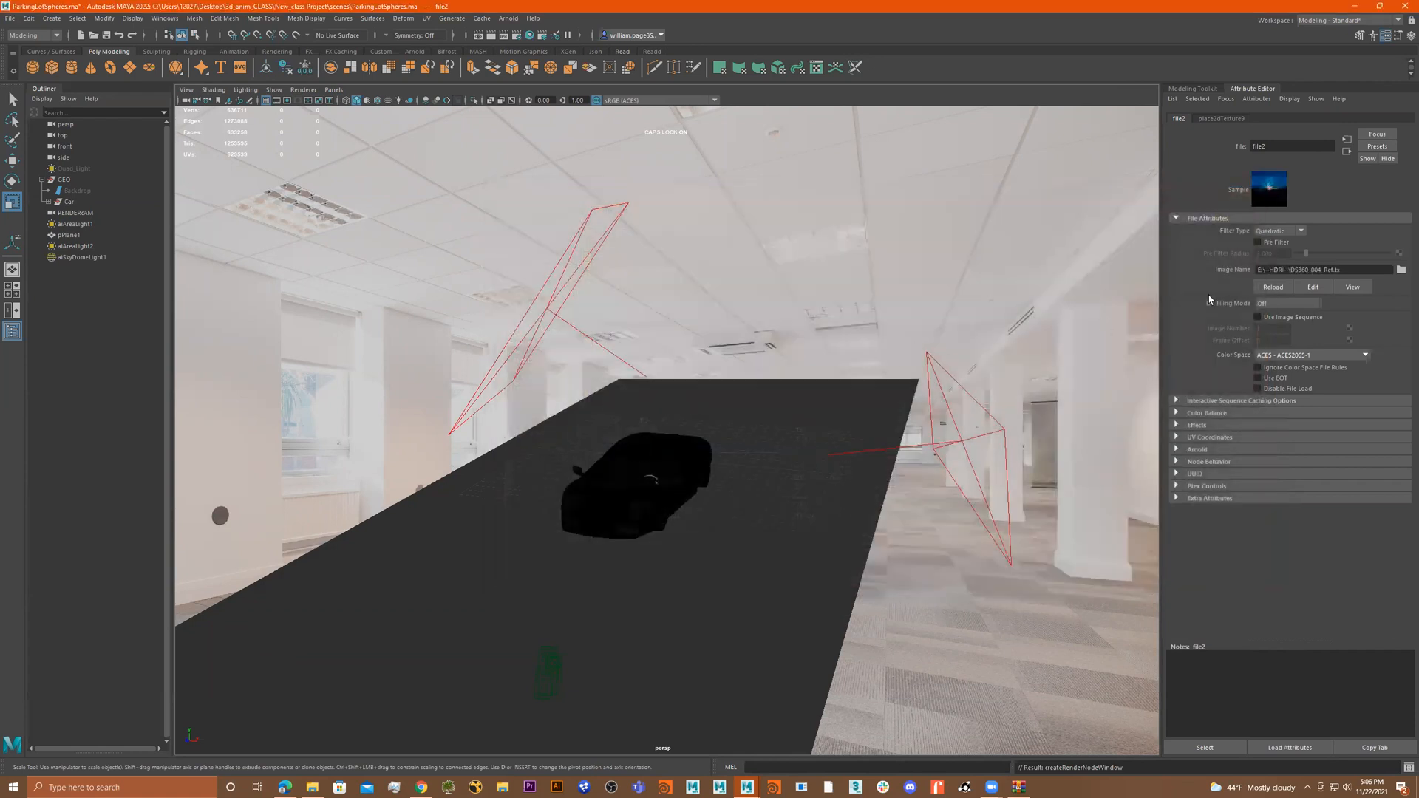
- Render the scene with Arnold and raise the skydome light's exposure to about 1.645
click(509, 18)
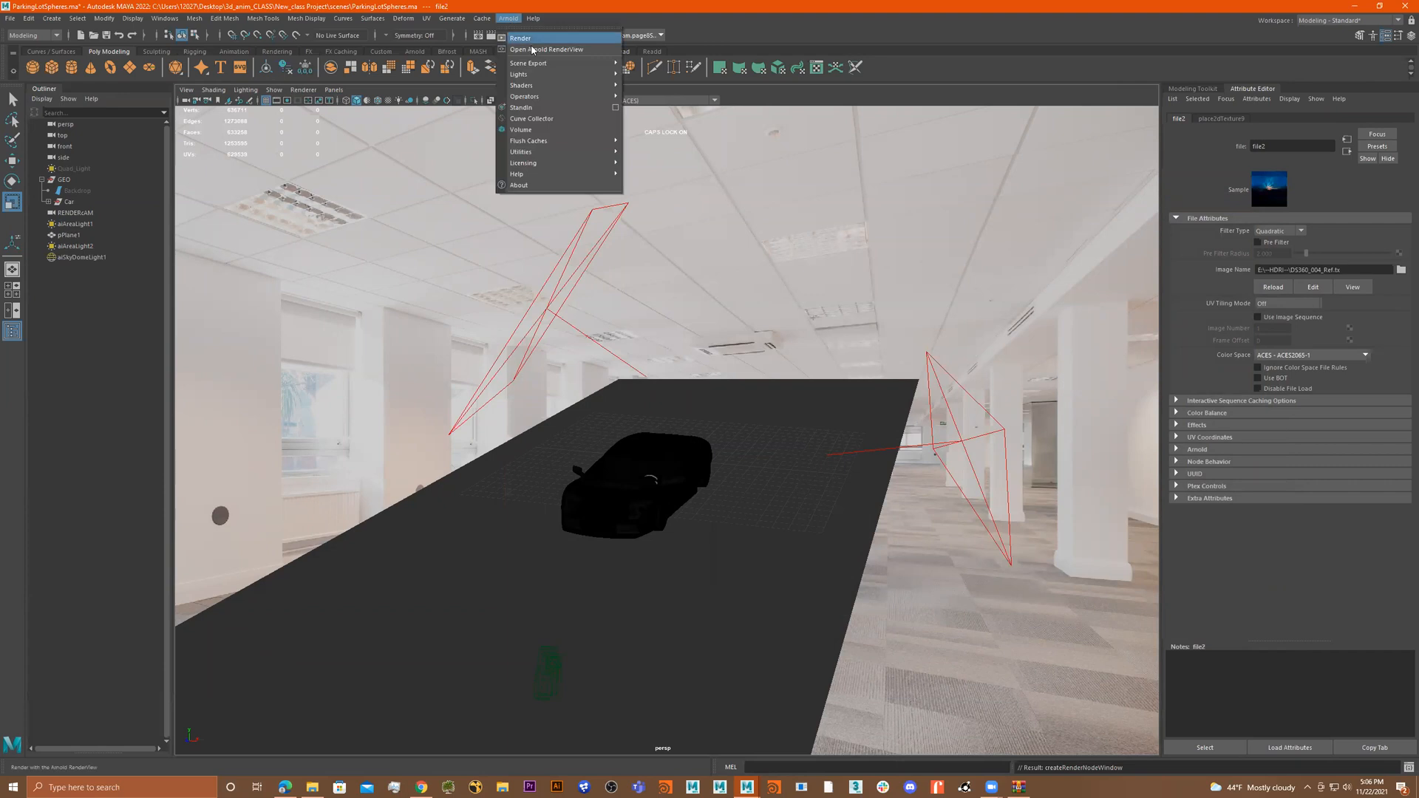
click(535, 37)
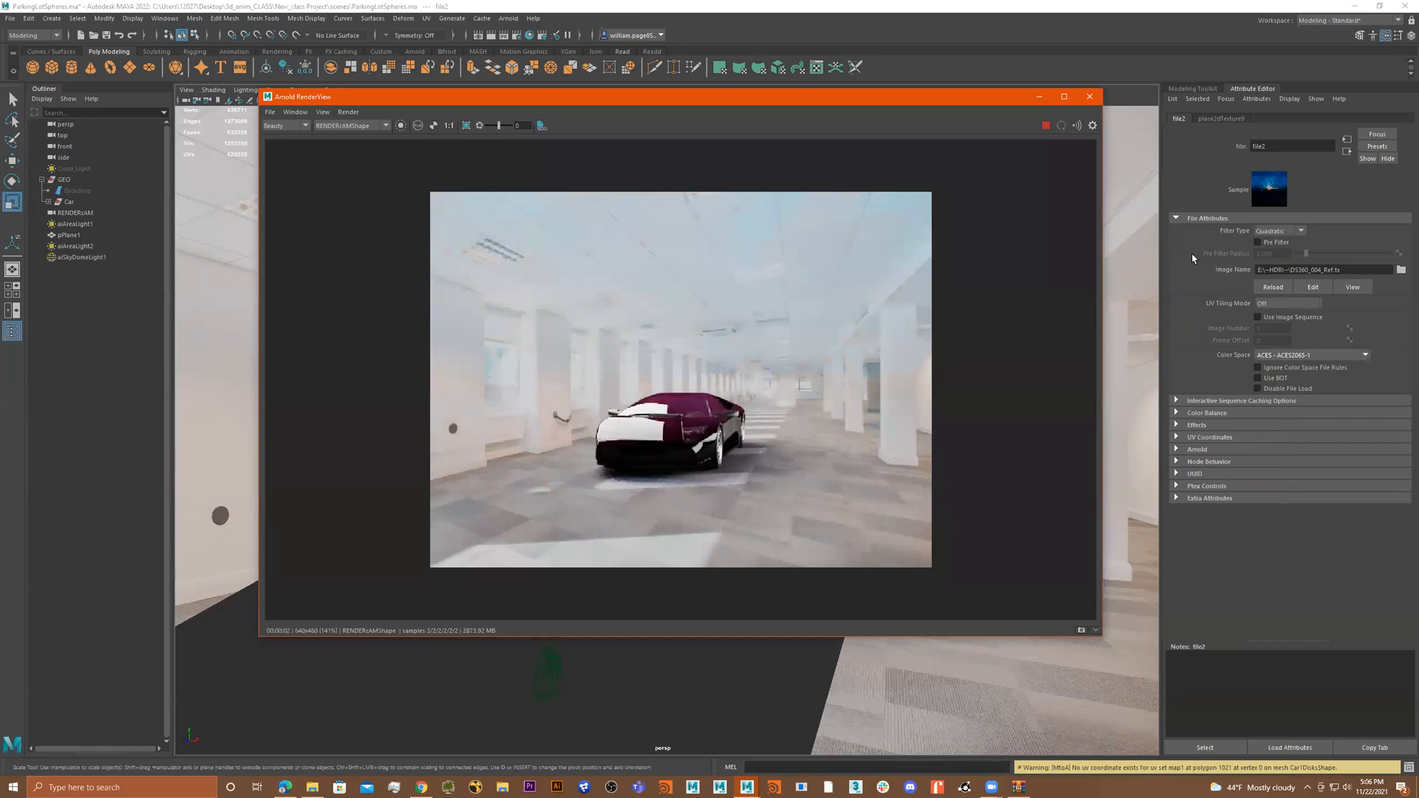
click(1221, 118)
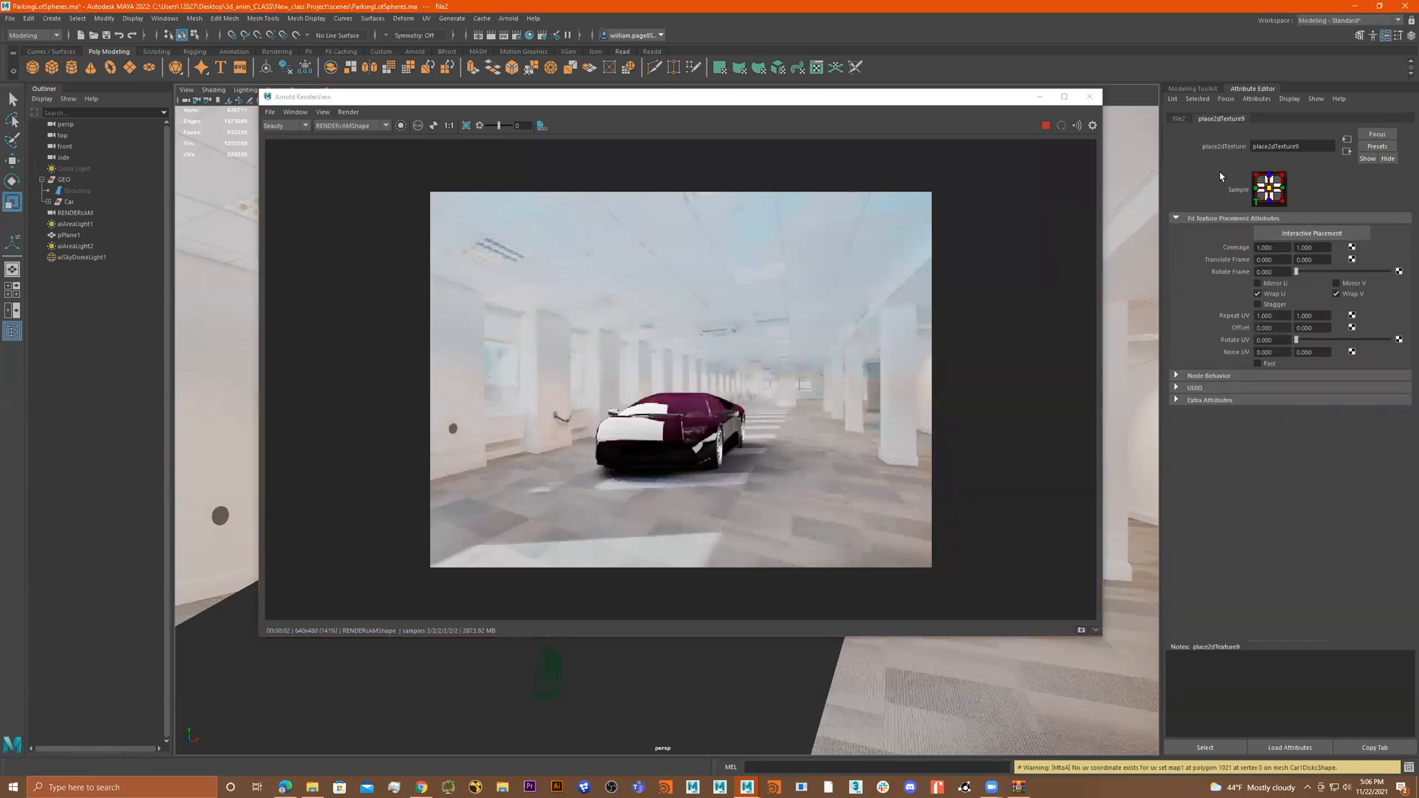
click(1179, 119)
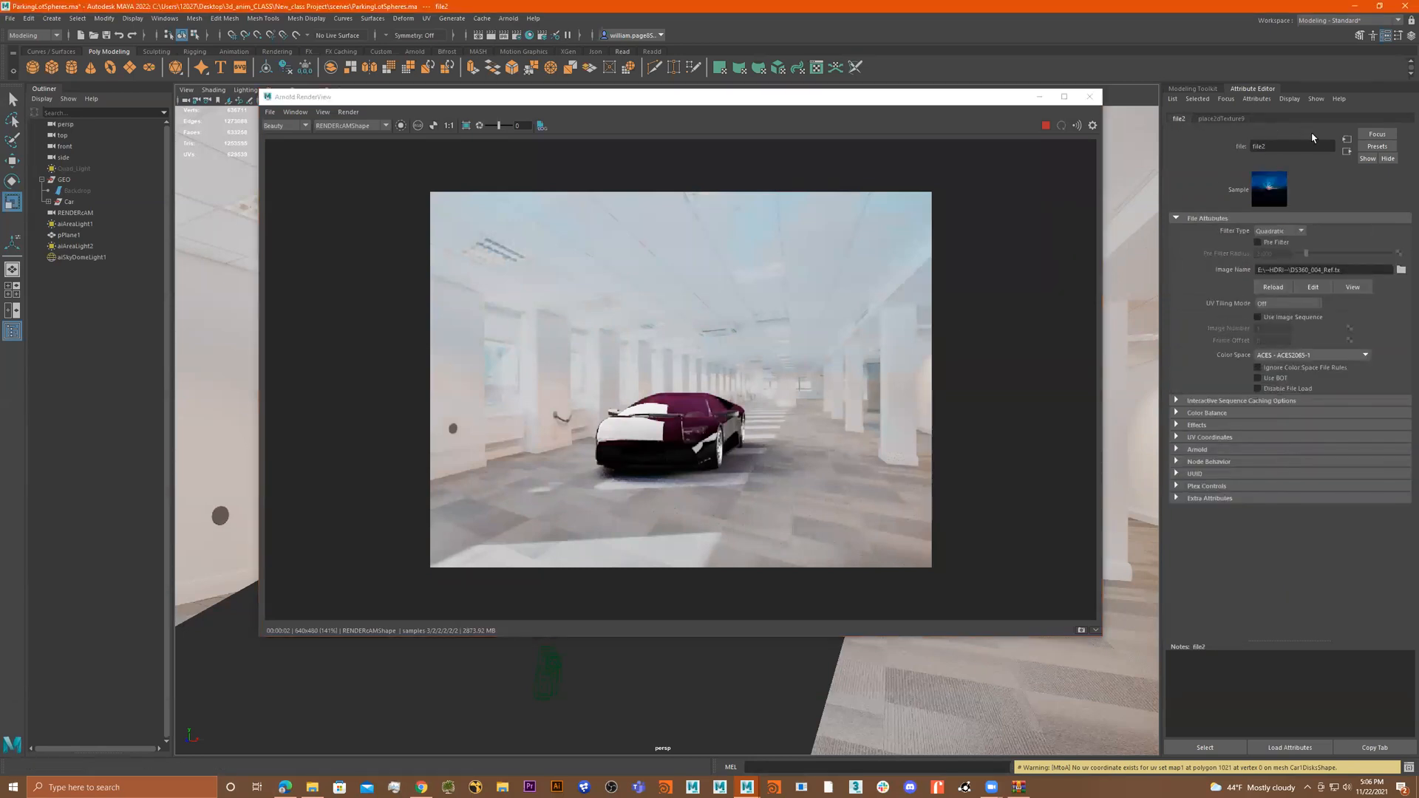
click(1347, 151)
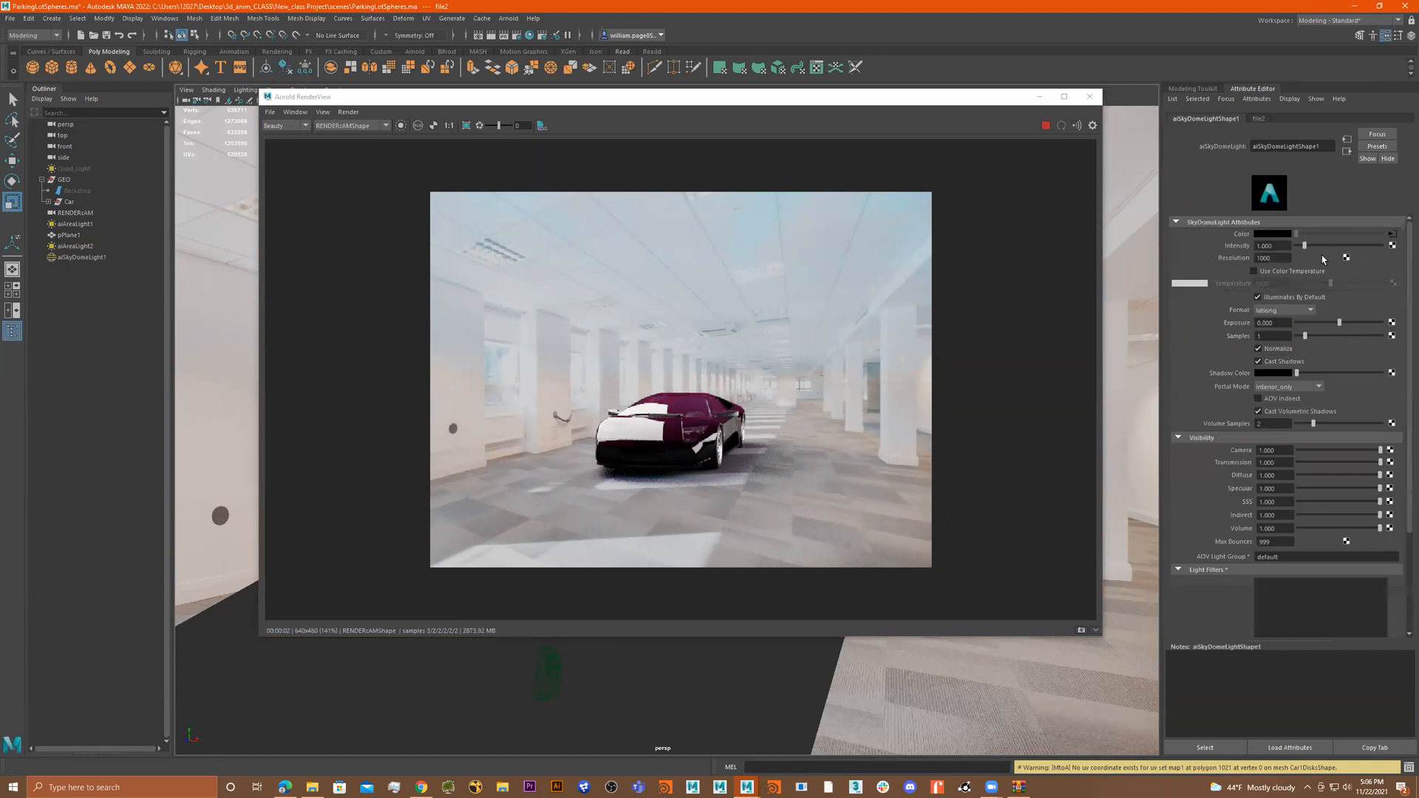
click(1352, 323)
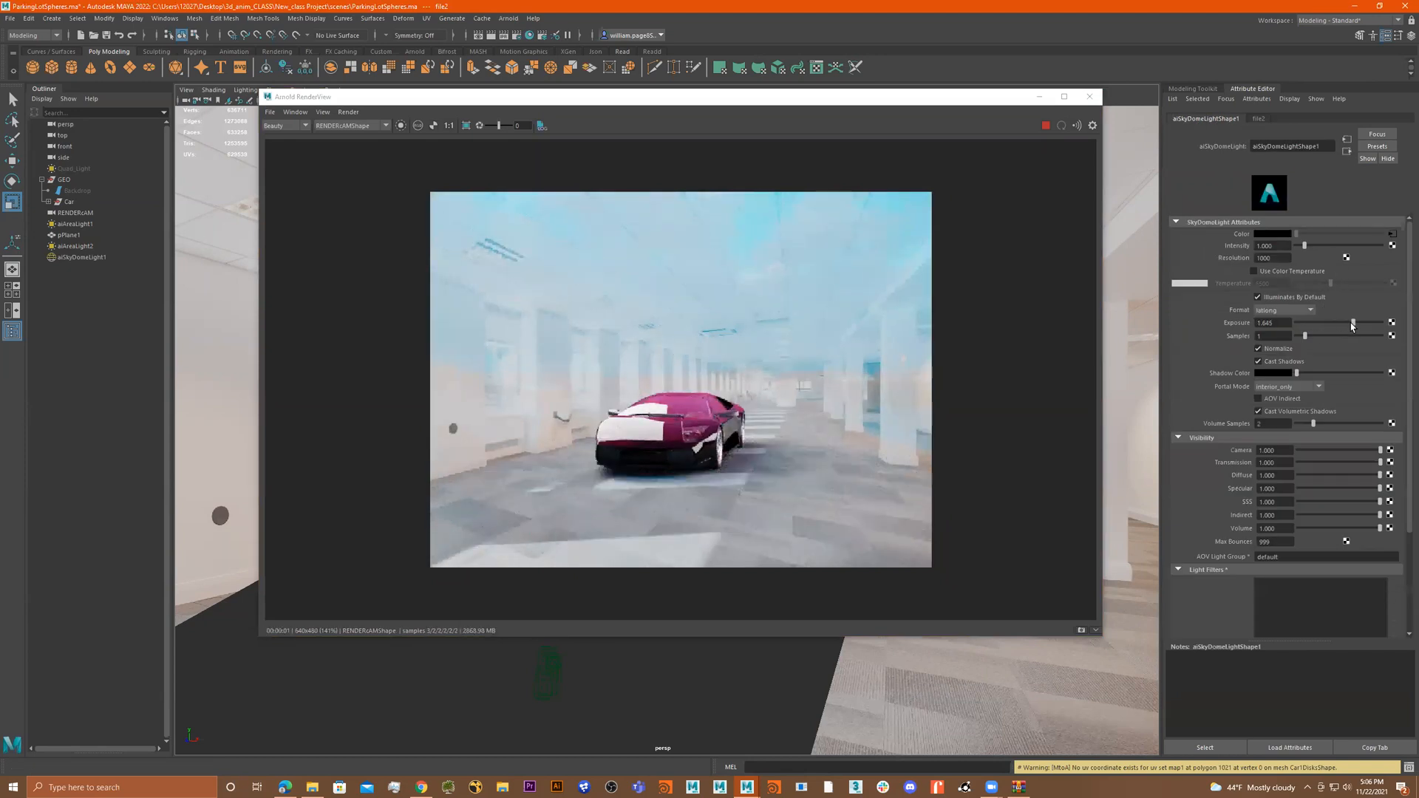
- Stop the render and replace the skydome's color texture with EA0218_LL10AA.tx from the ~HDRI~ folder
click(1046, 126)
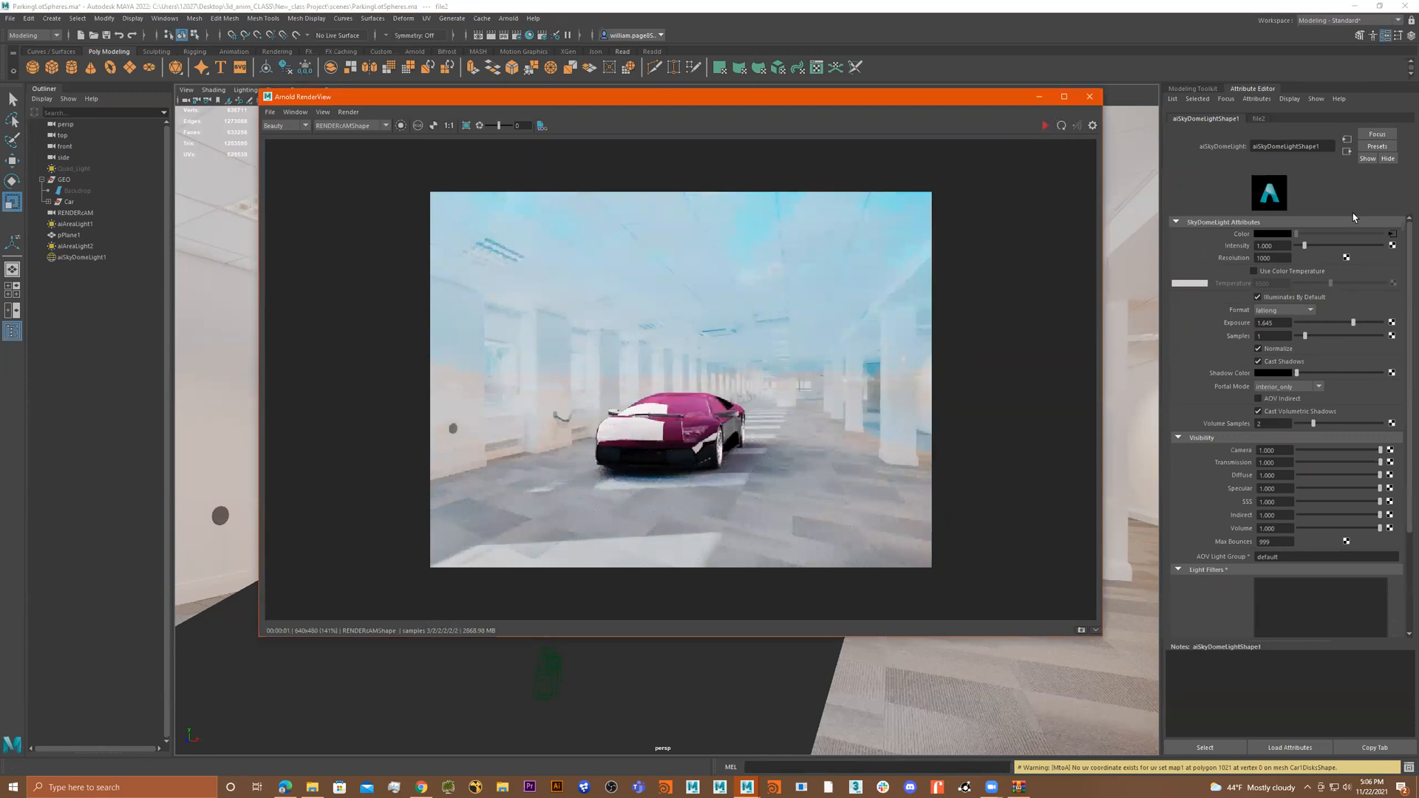
click(1393, 233)
click(1401, 270)
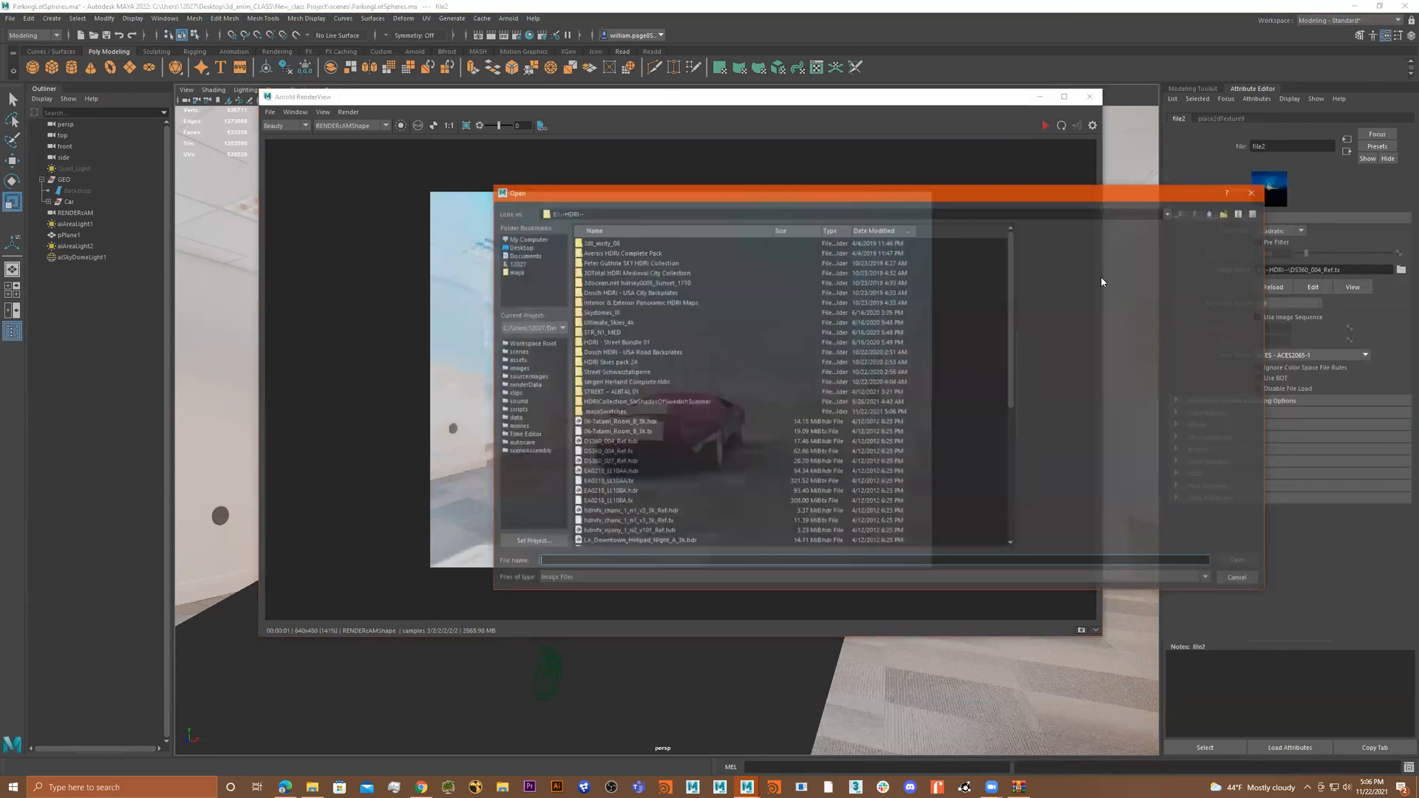
double_click(644, 482)
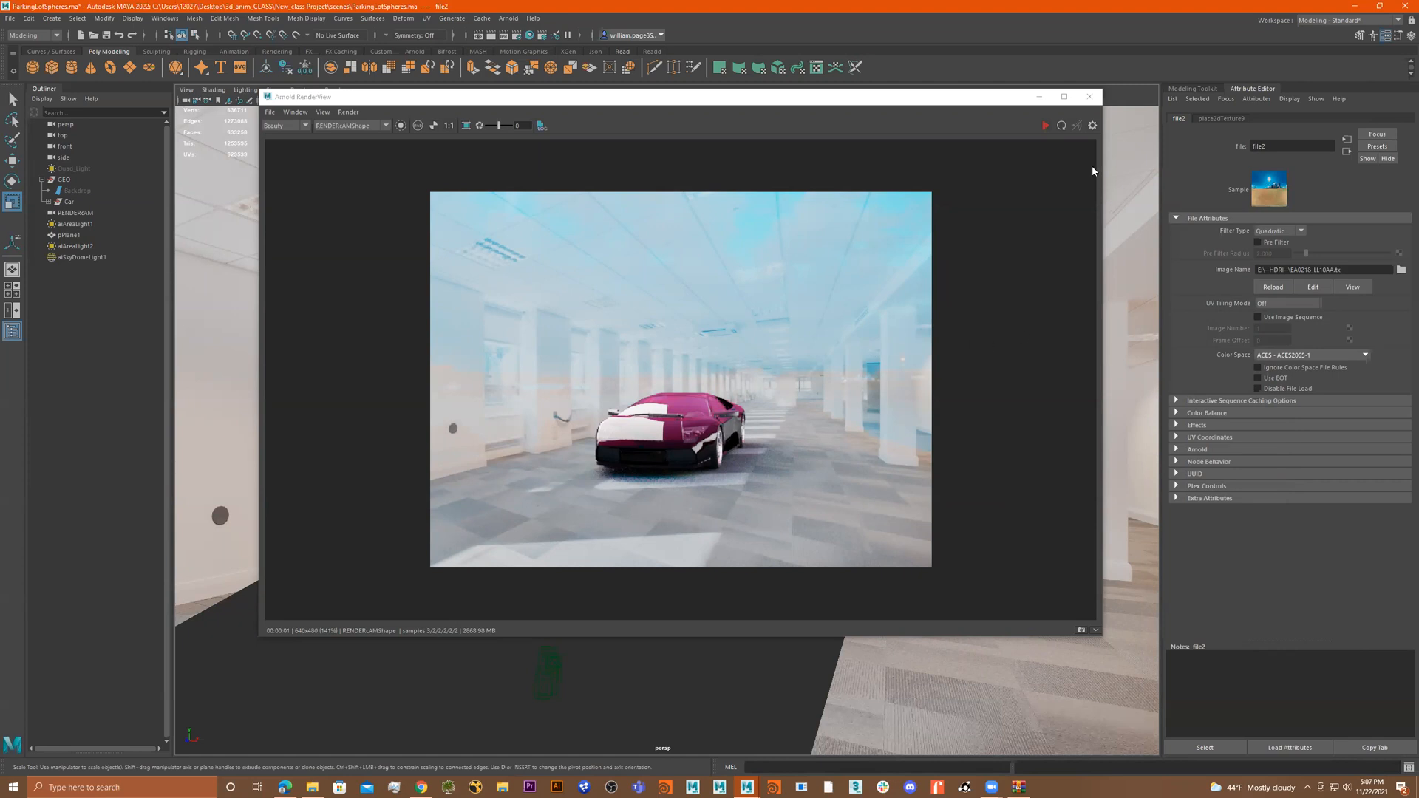
- Render the scene again with Arnold to check the new sky texture, and close the render window
click(1046, 127)
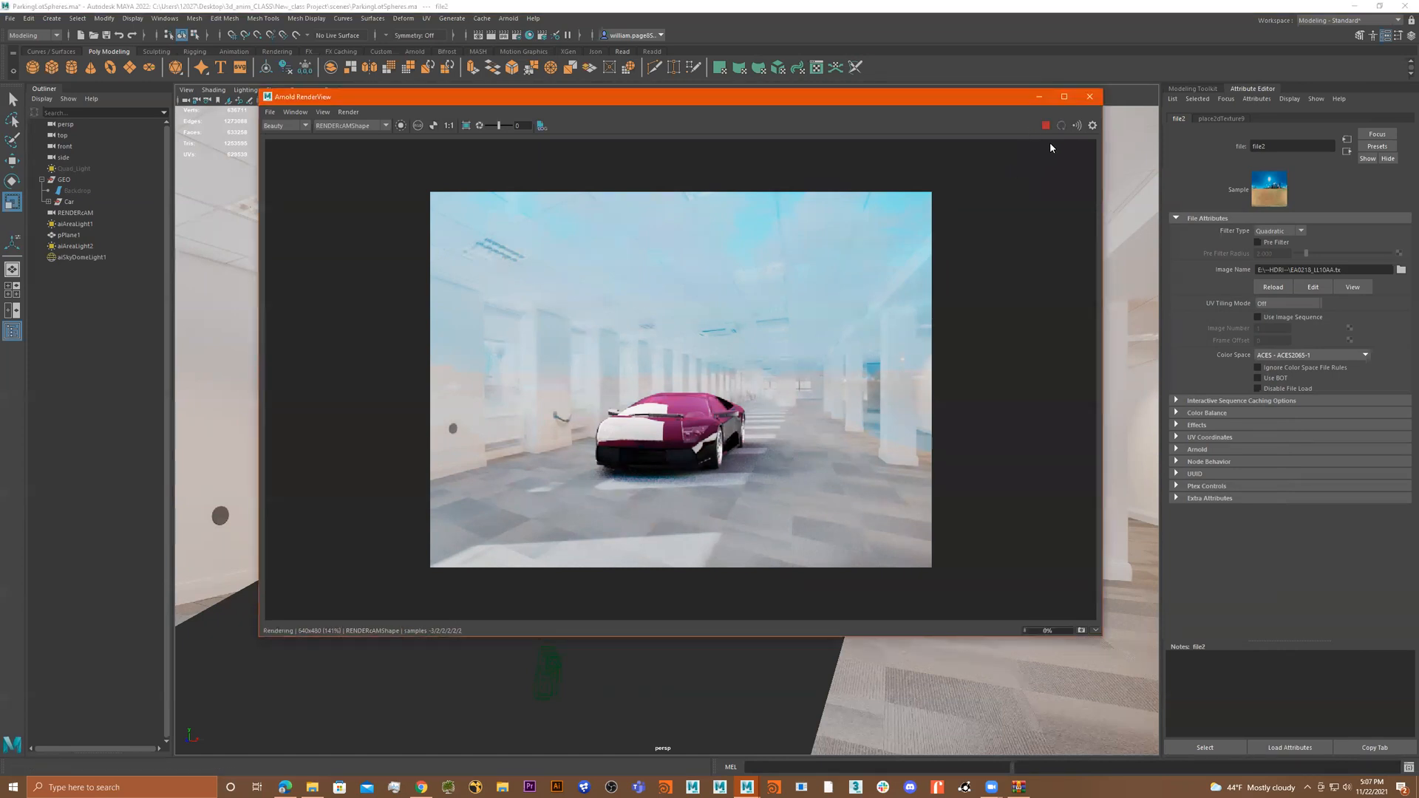
click(1089, 96)
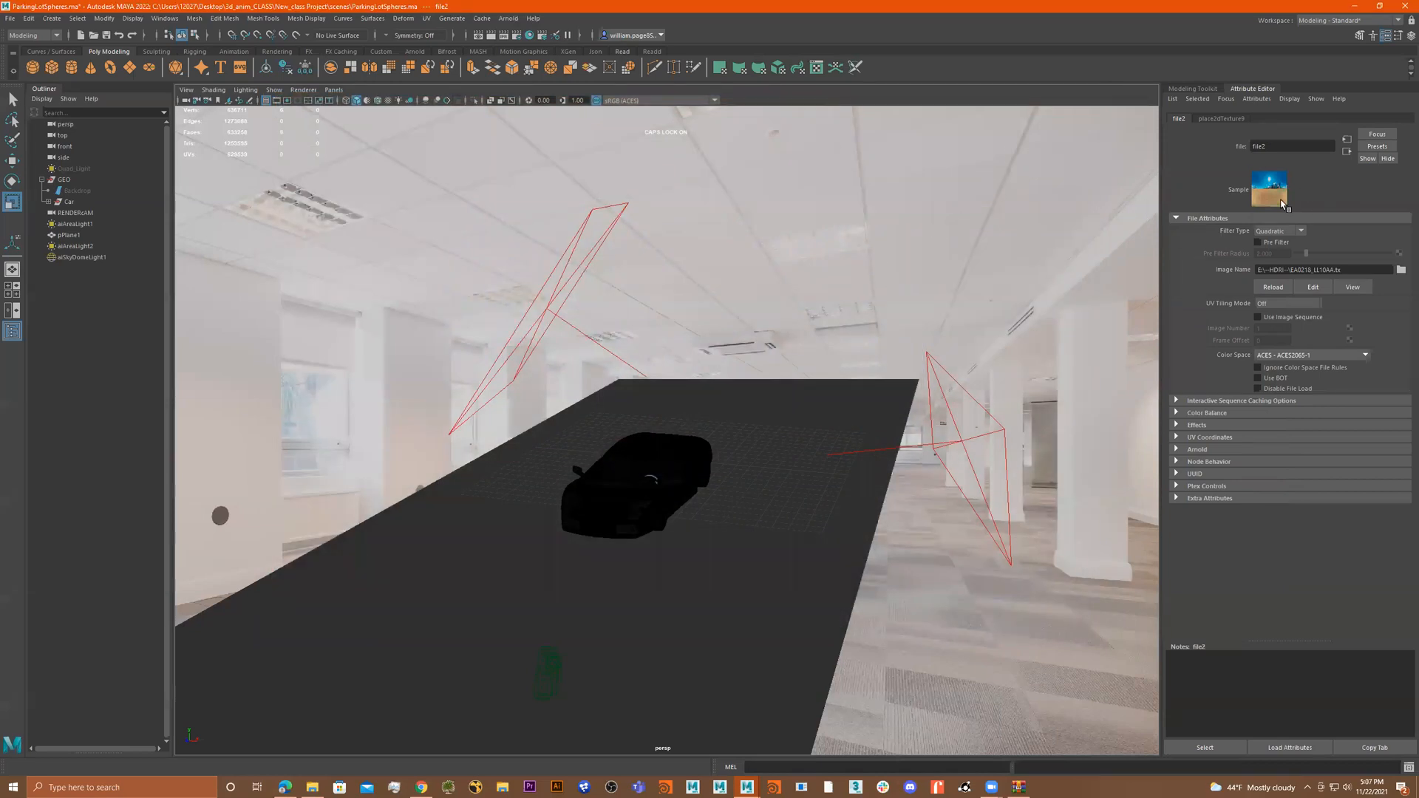
click(508, 21)
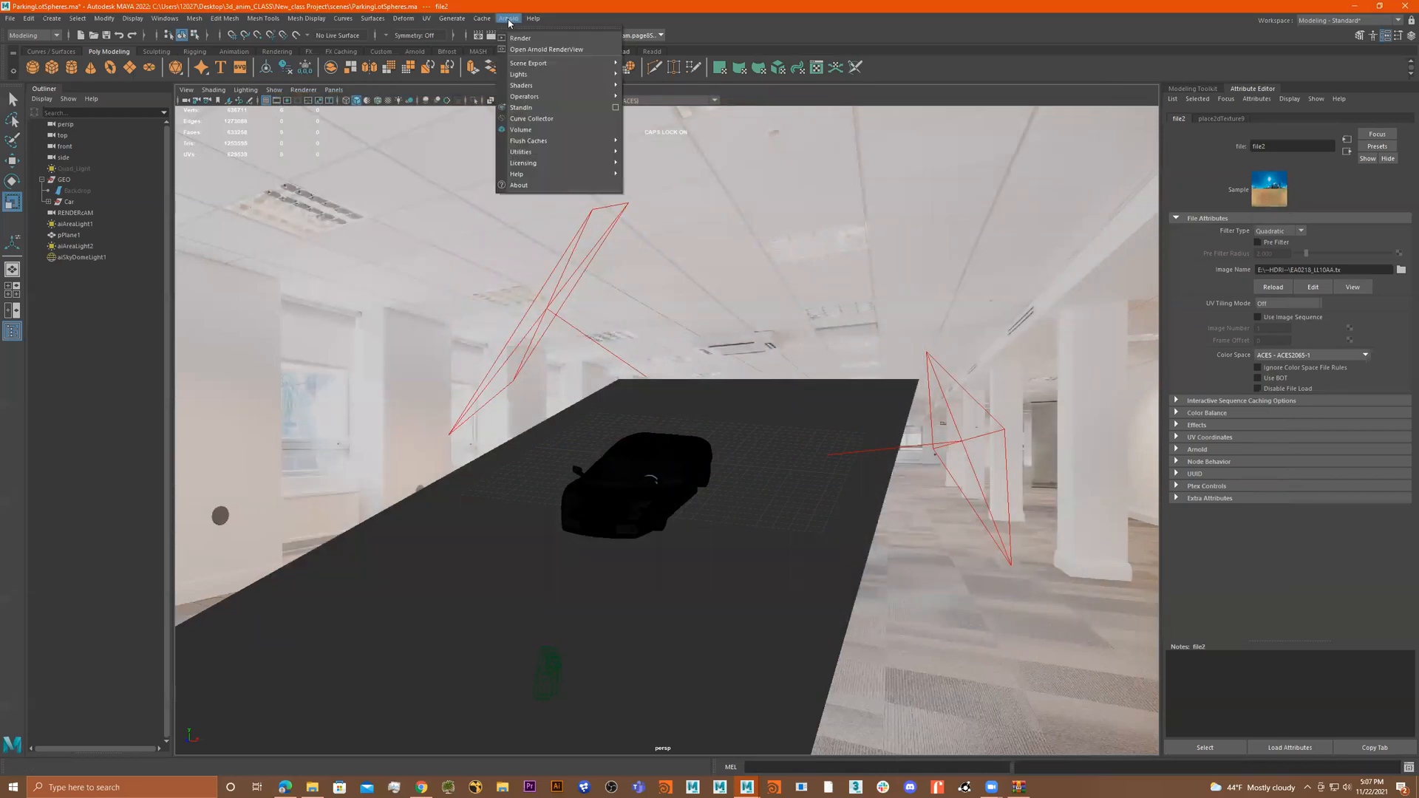
click(595, 80)
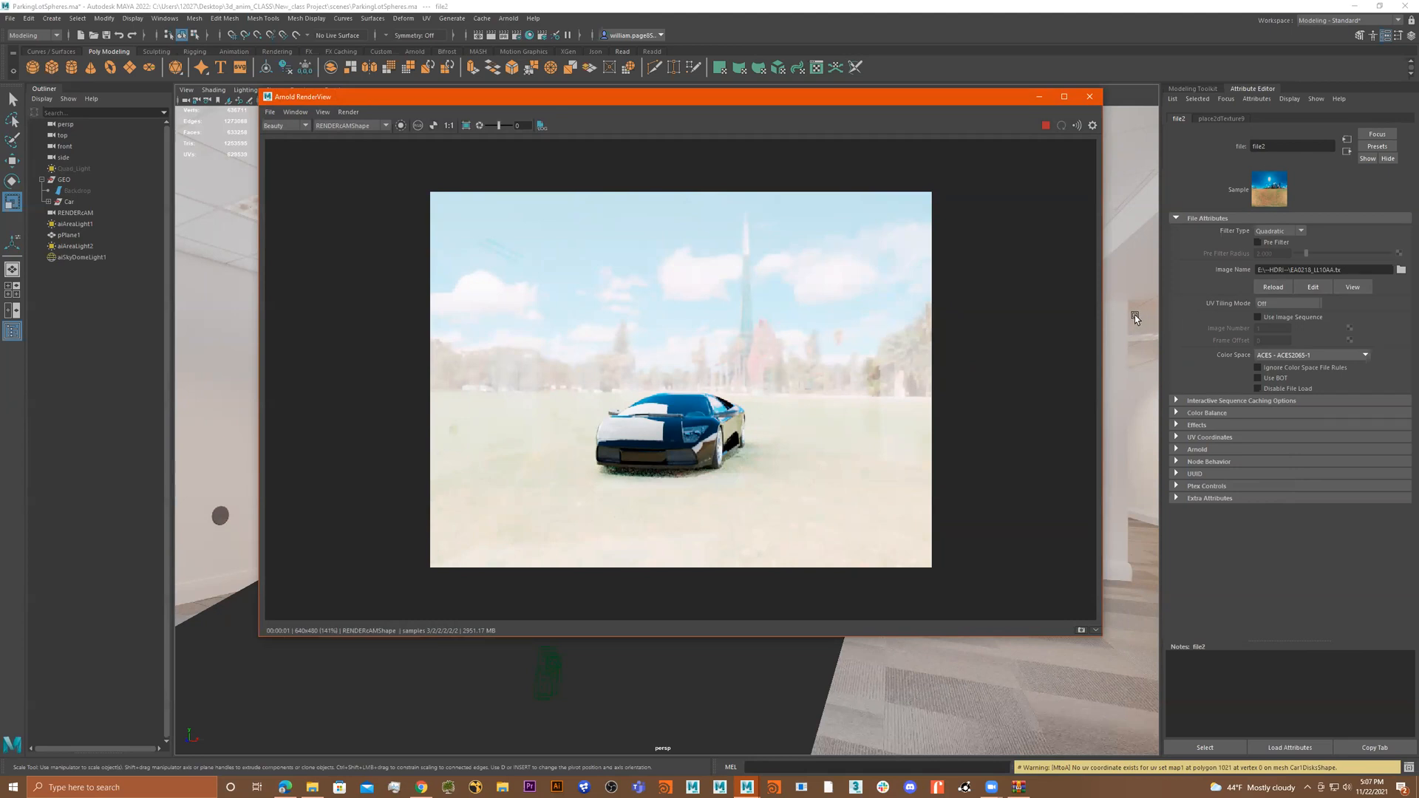
click(1090, 96)
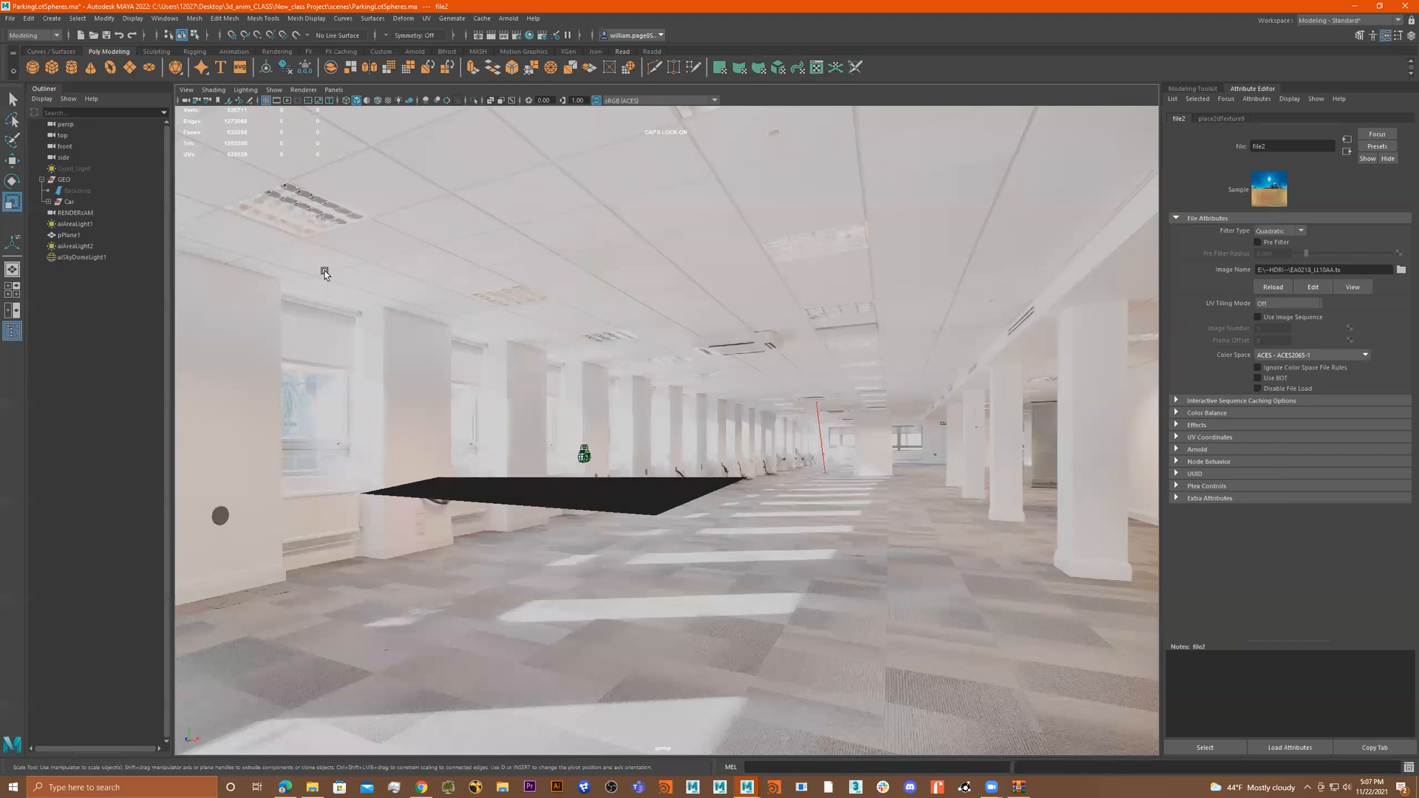
- Review the attributes of the skydome light, the two area lights and the ground plane
click(81, 258)
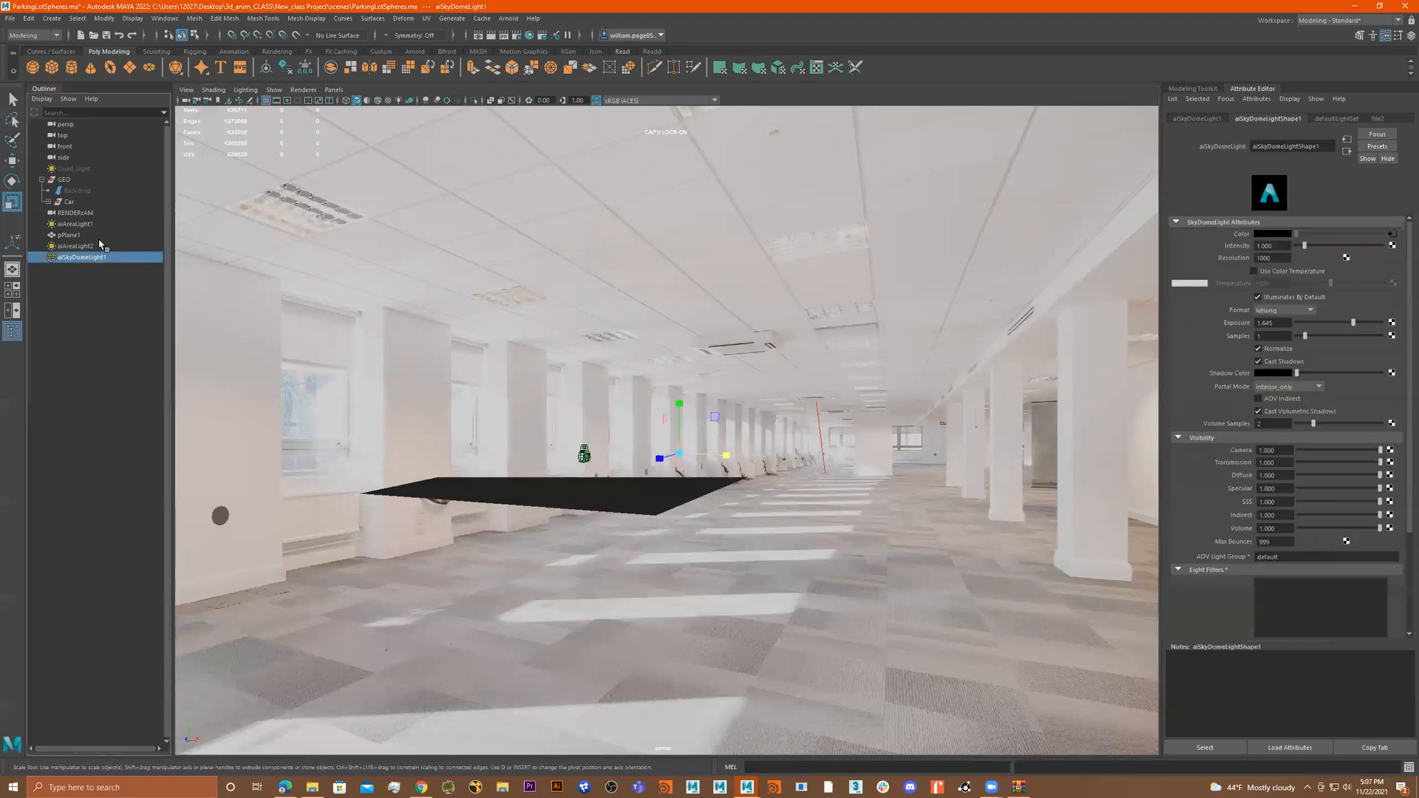
click(103, 247)
click(100, 235)
click(98, 224)
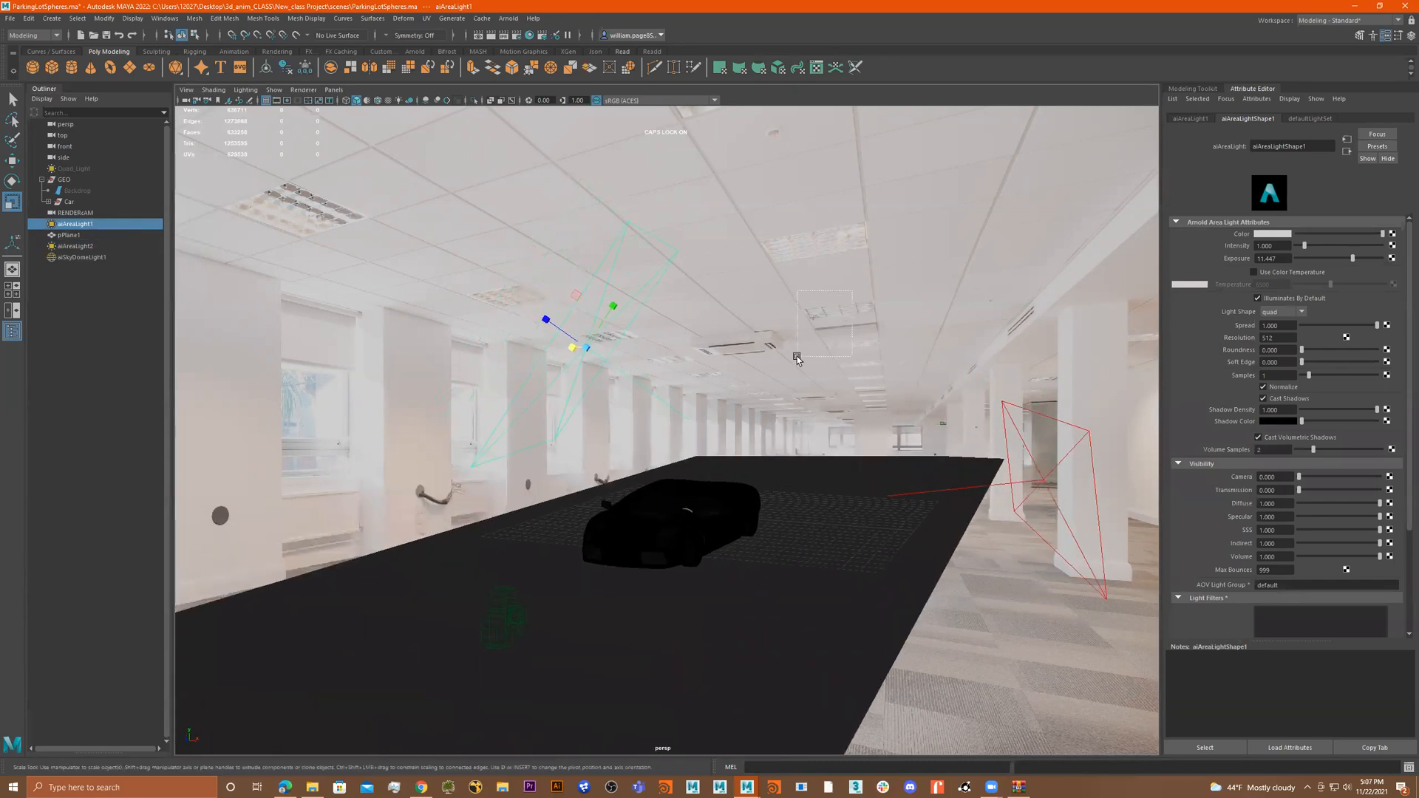
click(800, 358)
click(87, 257)
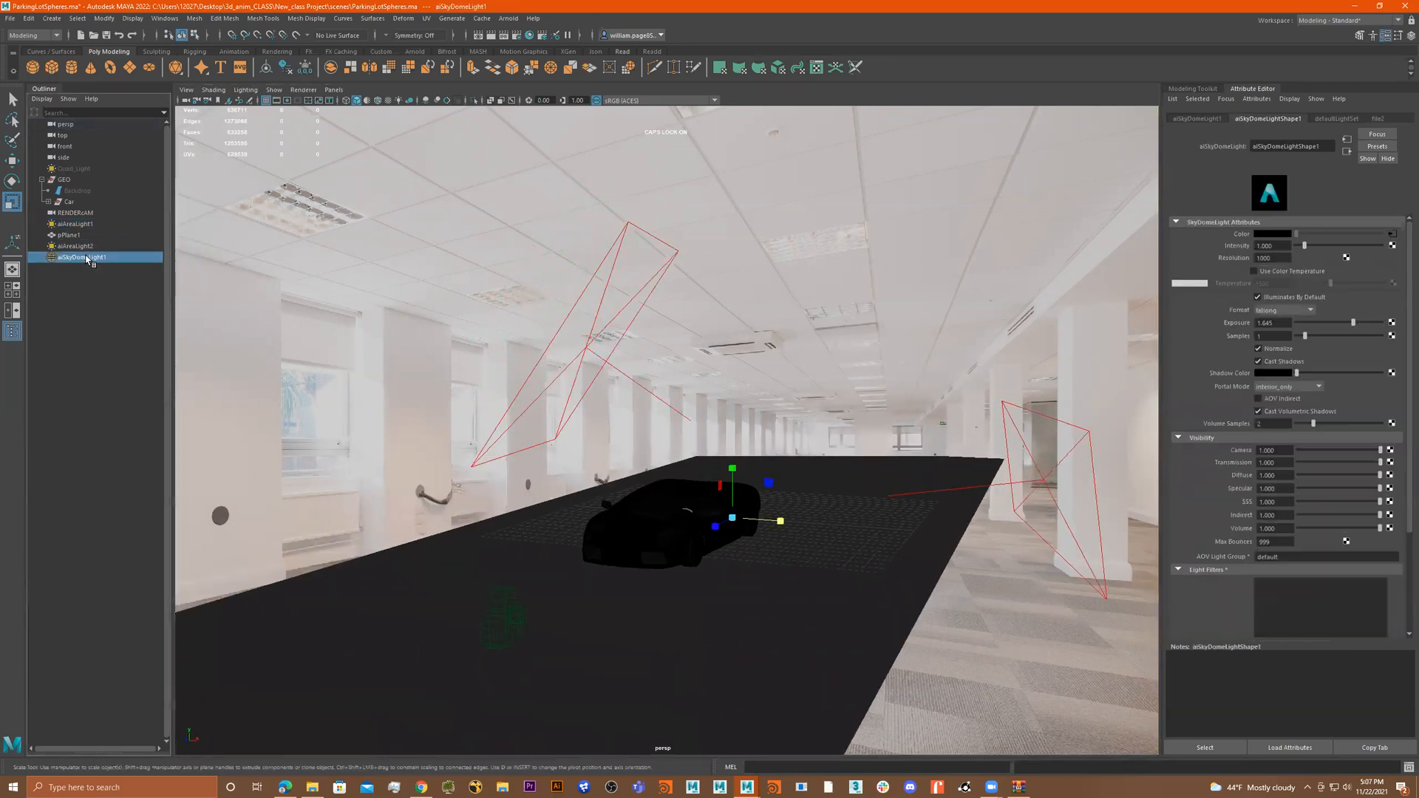
- Open the attributes of the perspective camera's office backplate image plane and look over the scene
alt+drag(875, 486, 442, 355)
click(161, 353)
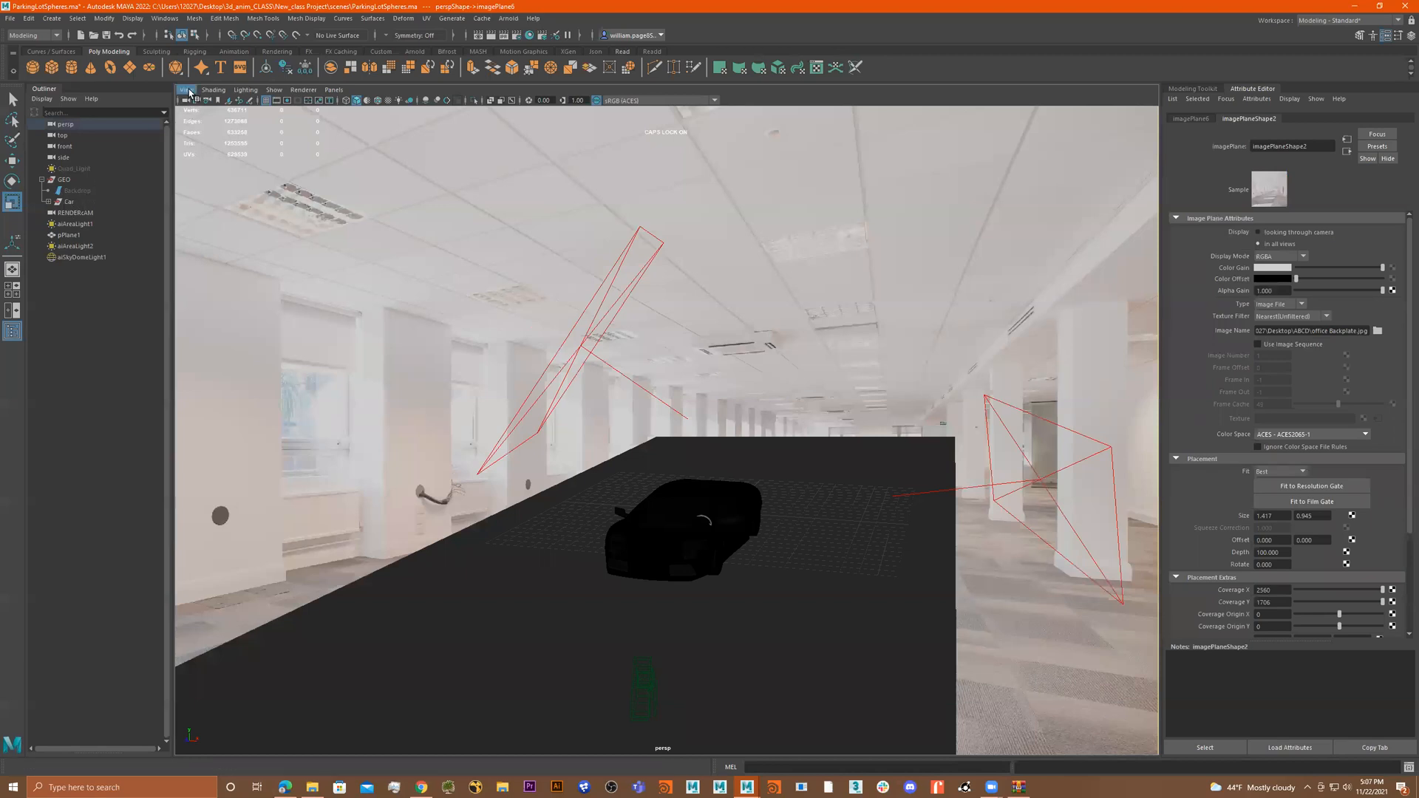
alt+drag(714, 442, 791, 419)
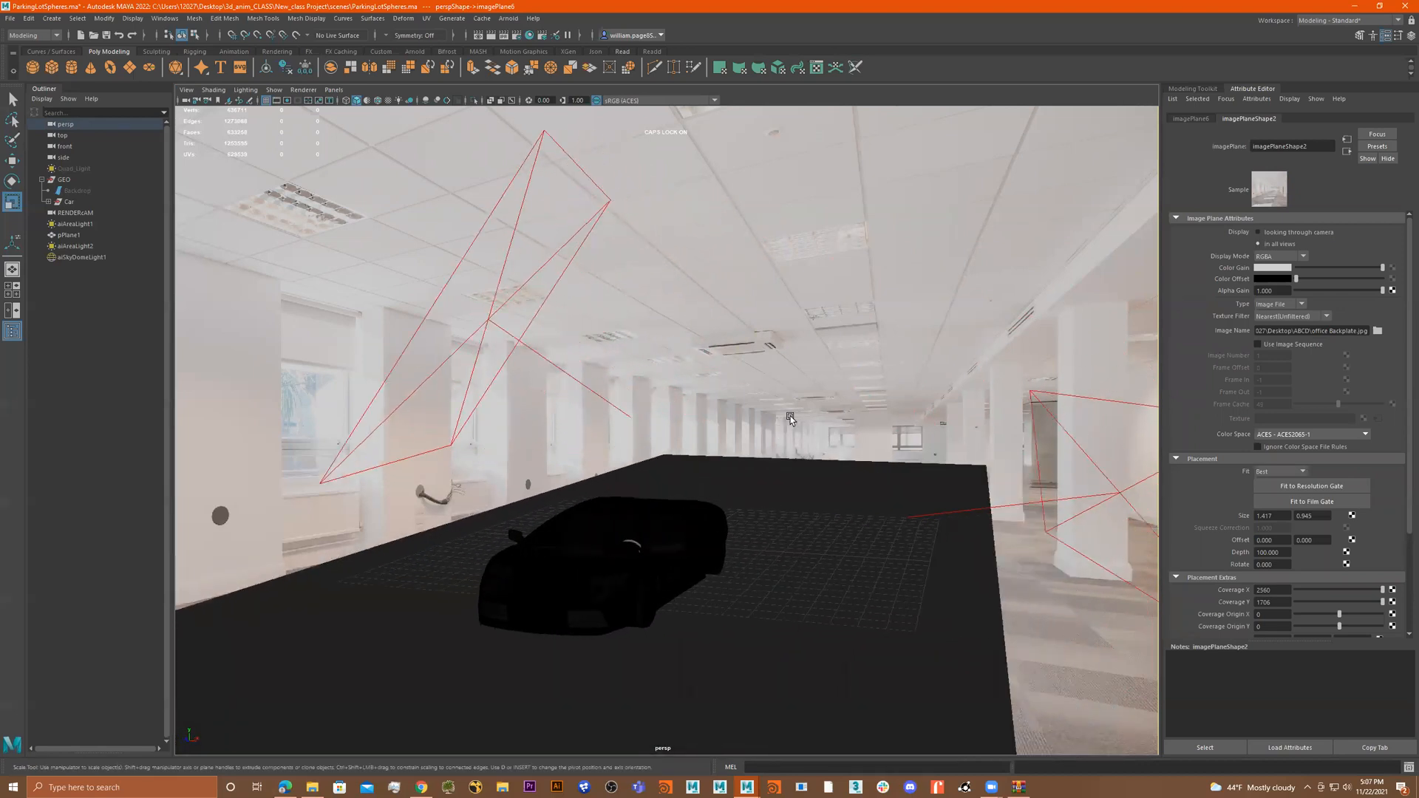
- Render the scene with Arnold, inspect the color management node connected to the backplate image plane, and stop the render
click(509, 18)
click(527, 41)
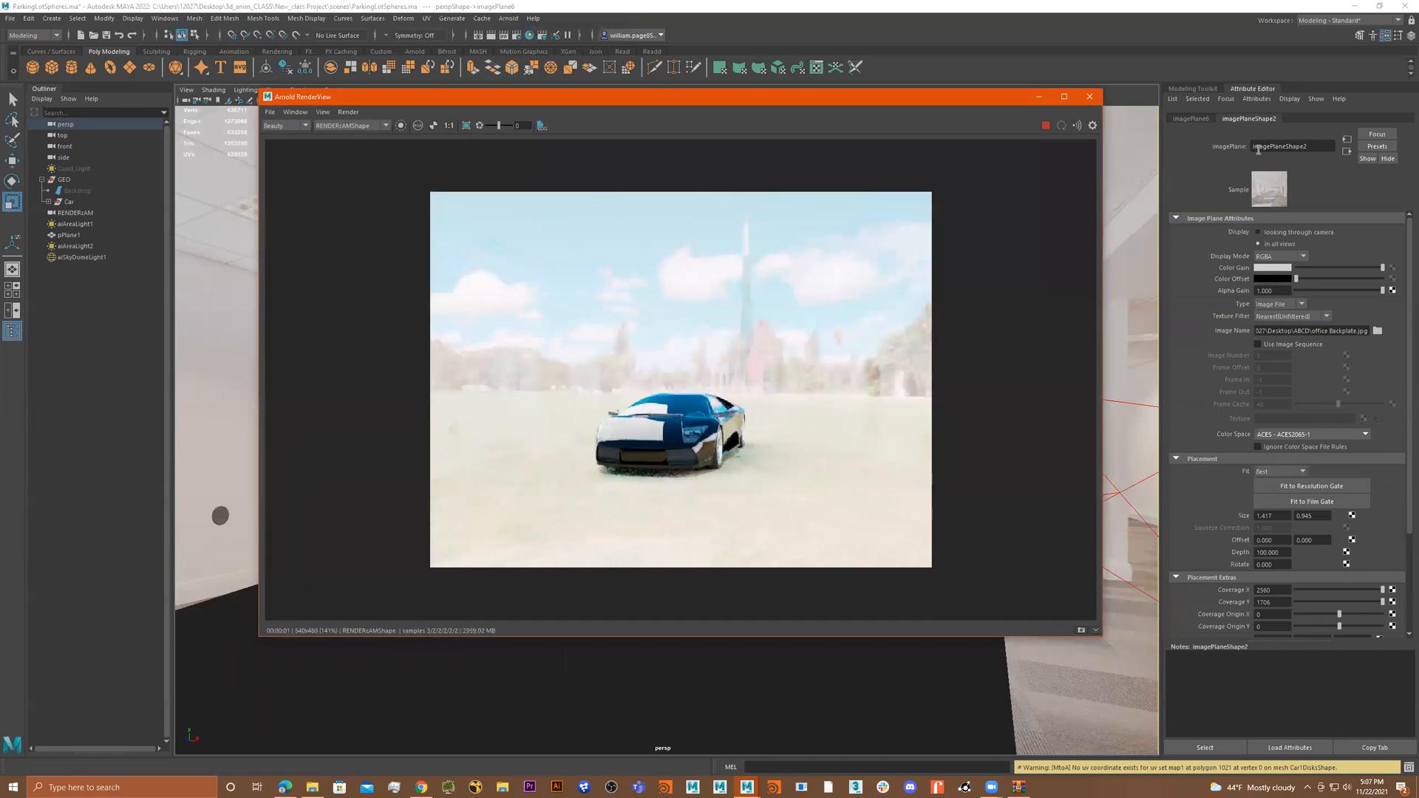
click(1347, 152)
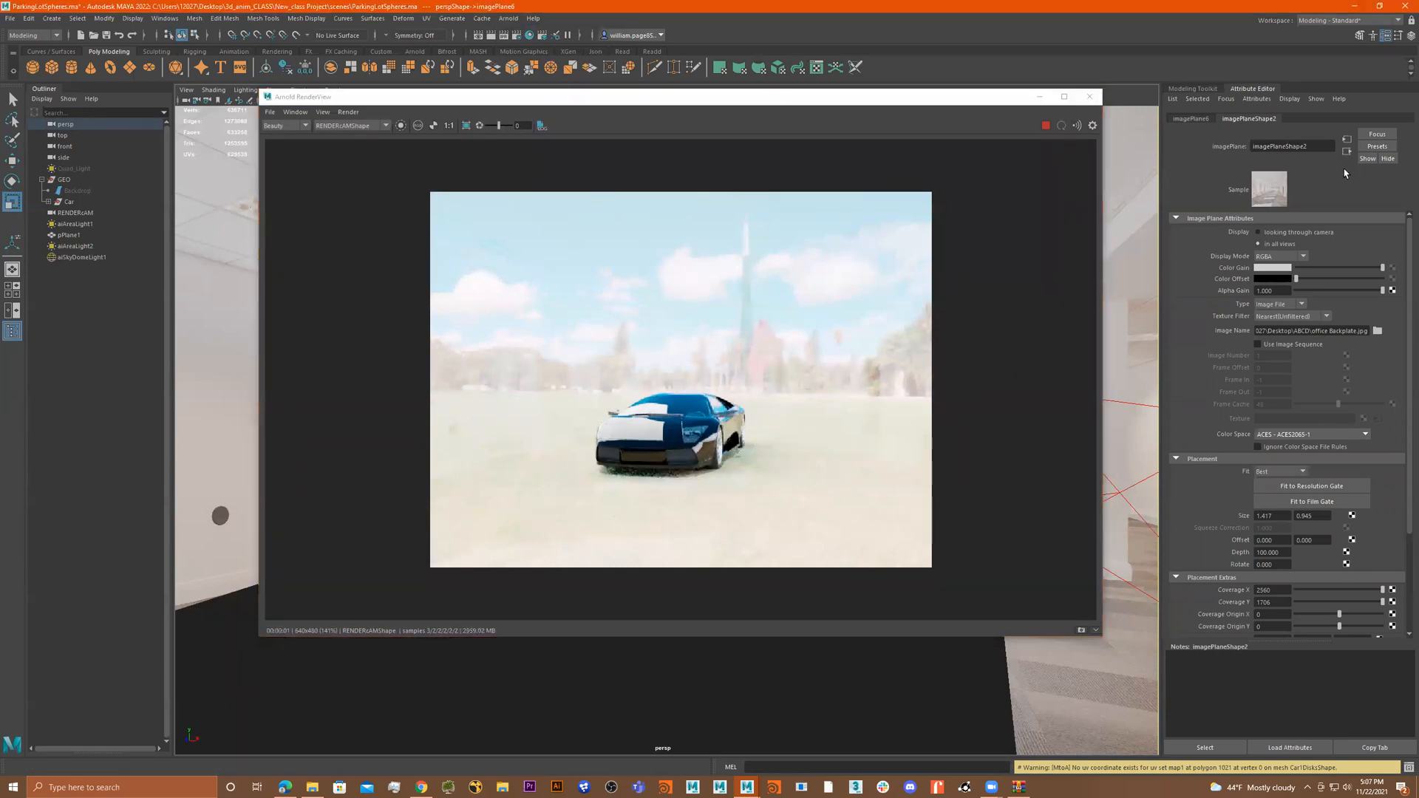
click(1347, 143)
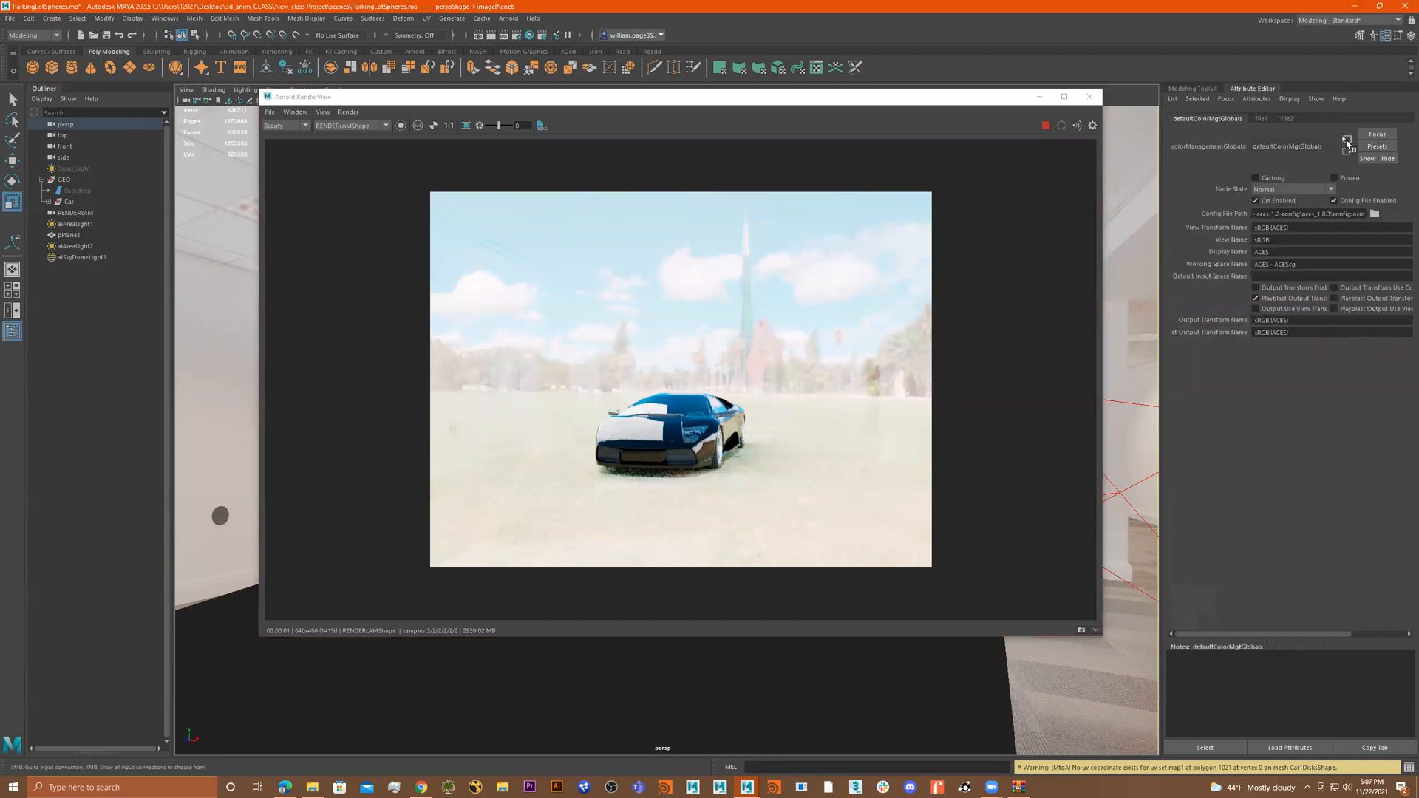
click(1044, 127)
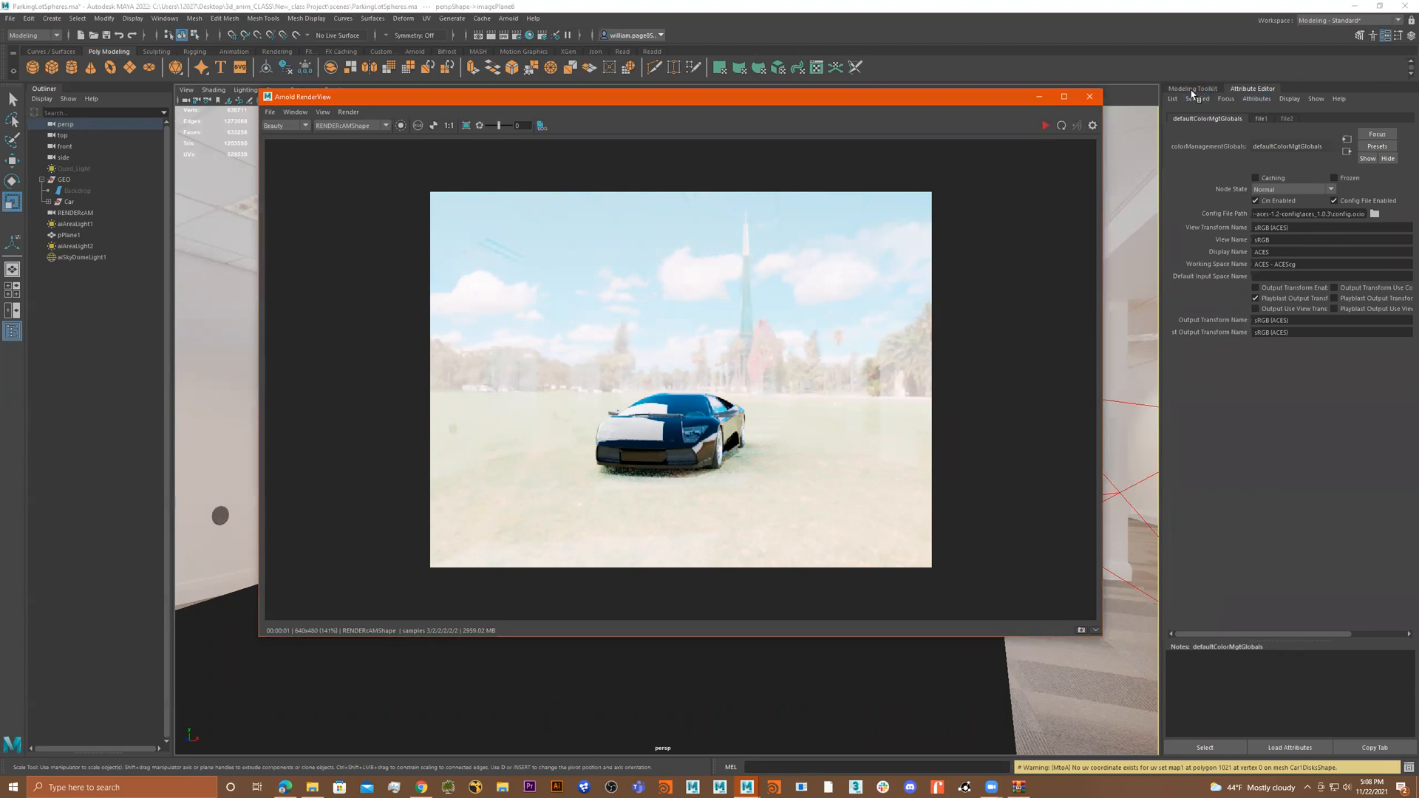
- Set the skydome light's camera visibility to 0 and its exposure to about 0.79, checking the result in the Arnold render
click(81, 257)
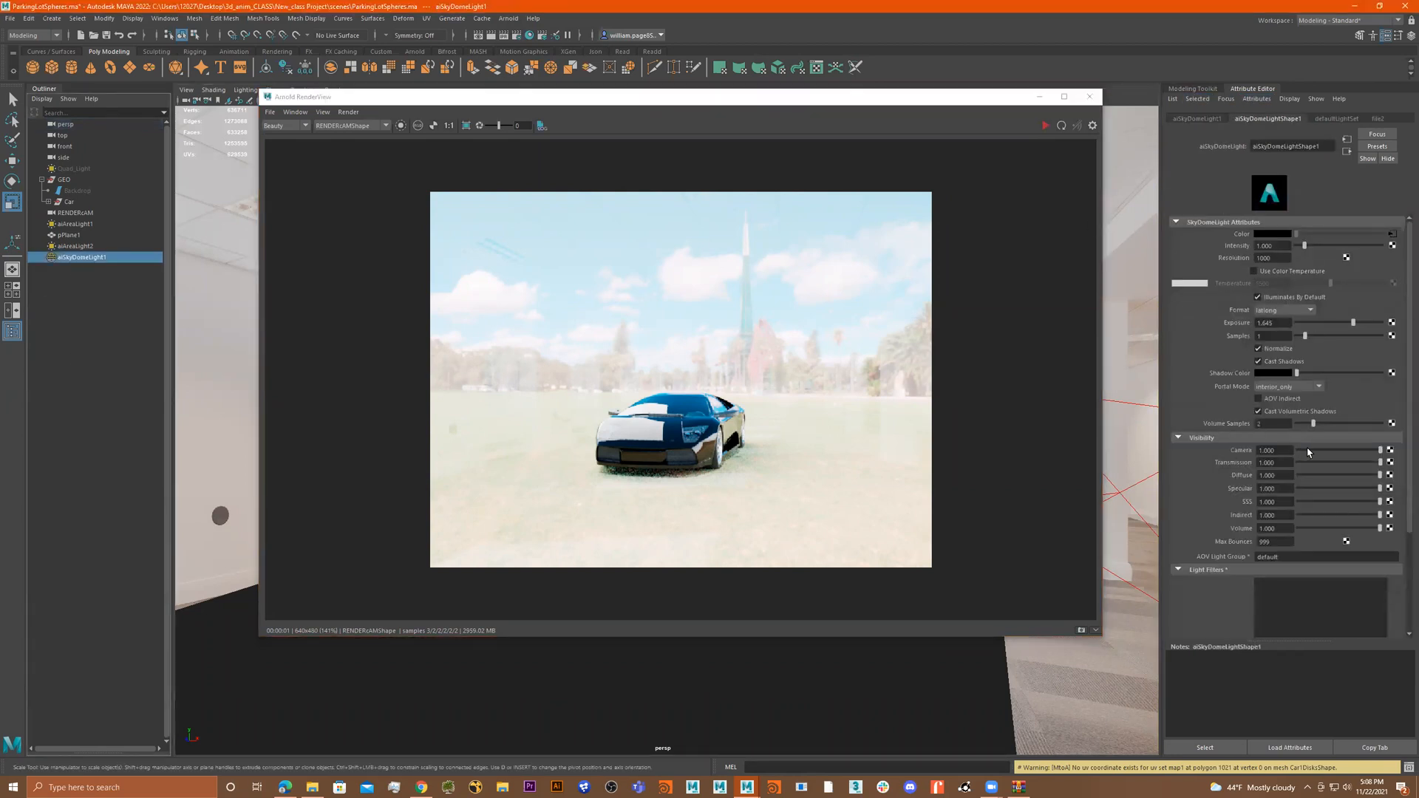
click(1046, 125)
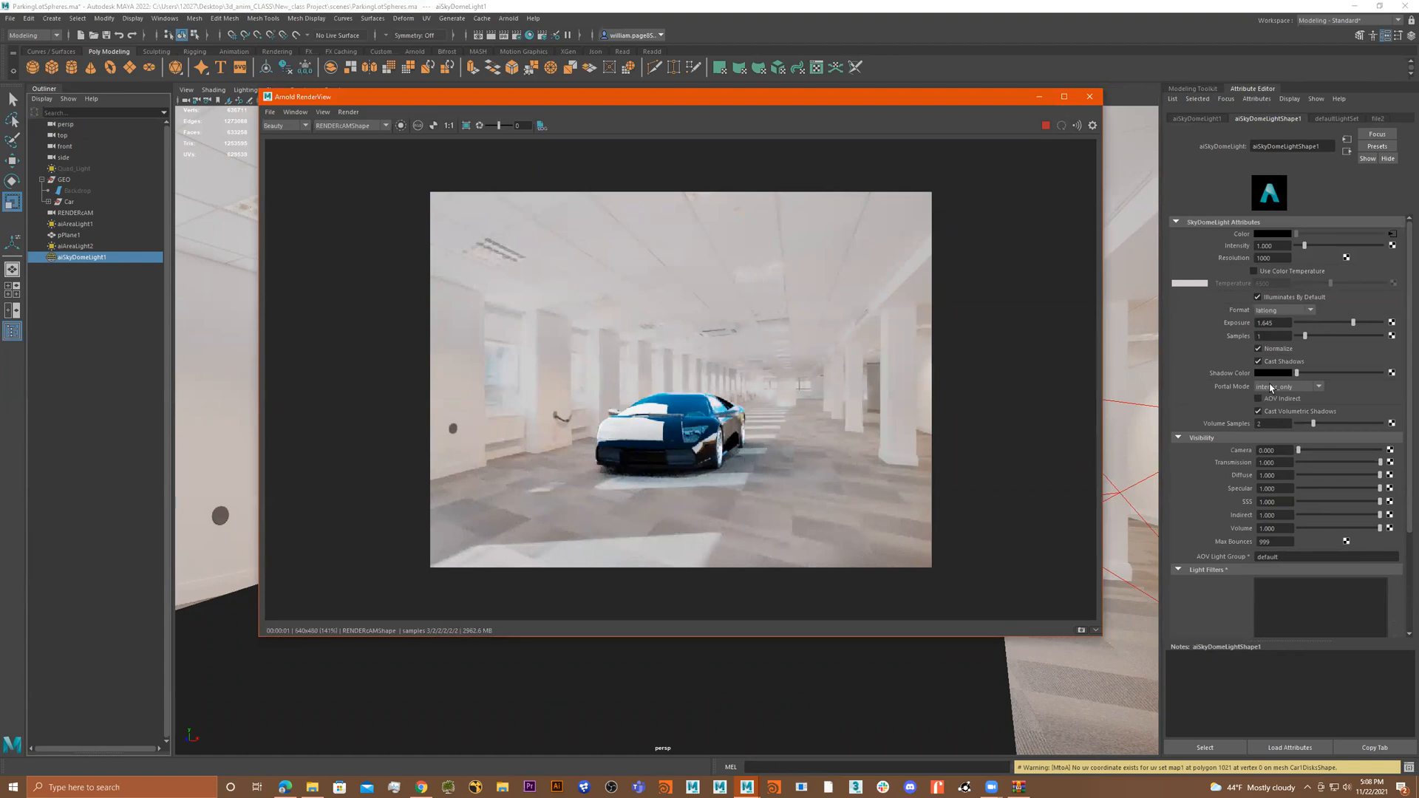
mouse_move(1347, 323)
mouse_down()
mouse_move(1331, 321)
mouse_move(1358, 326)
mouse_move(1345, 326)
mouse_up()
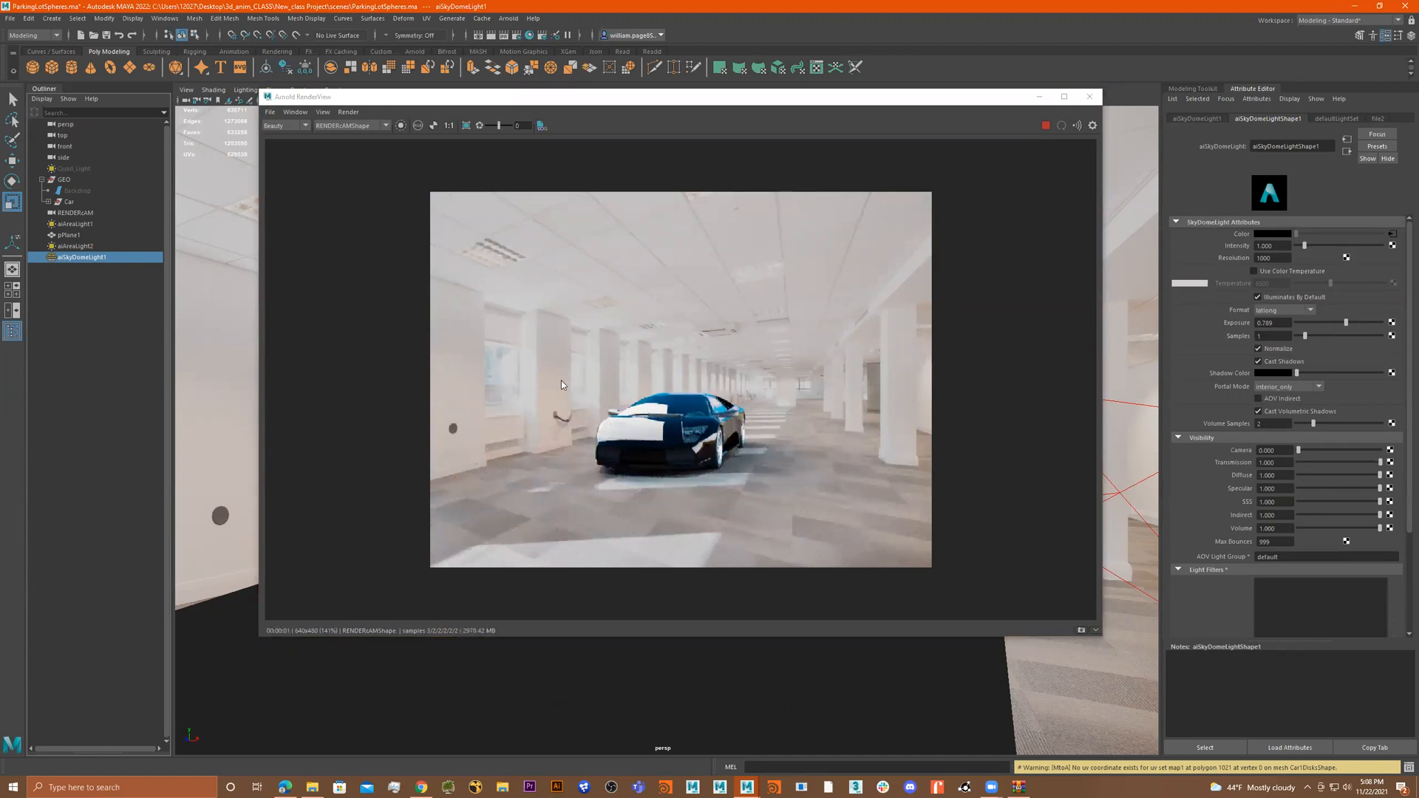
click(1045, 125)
click(1089, 96)
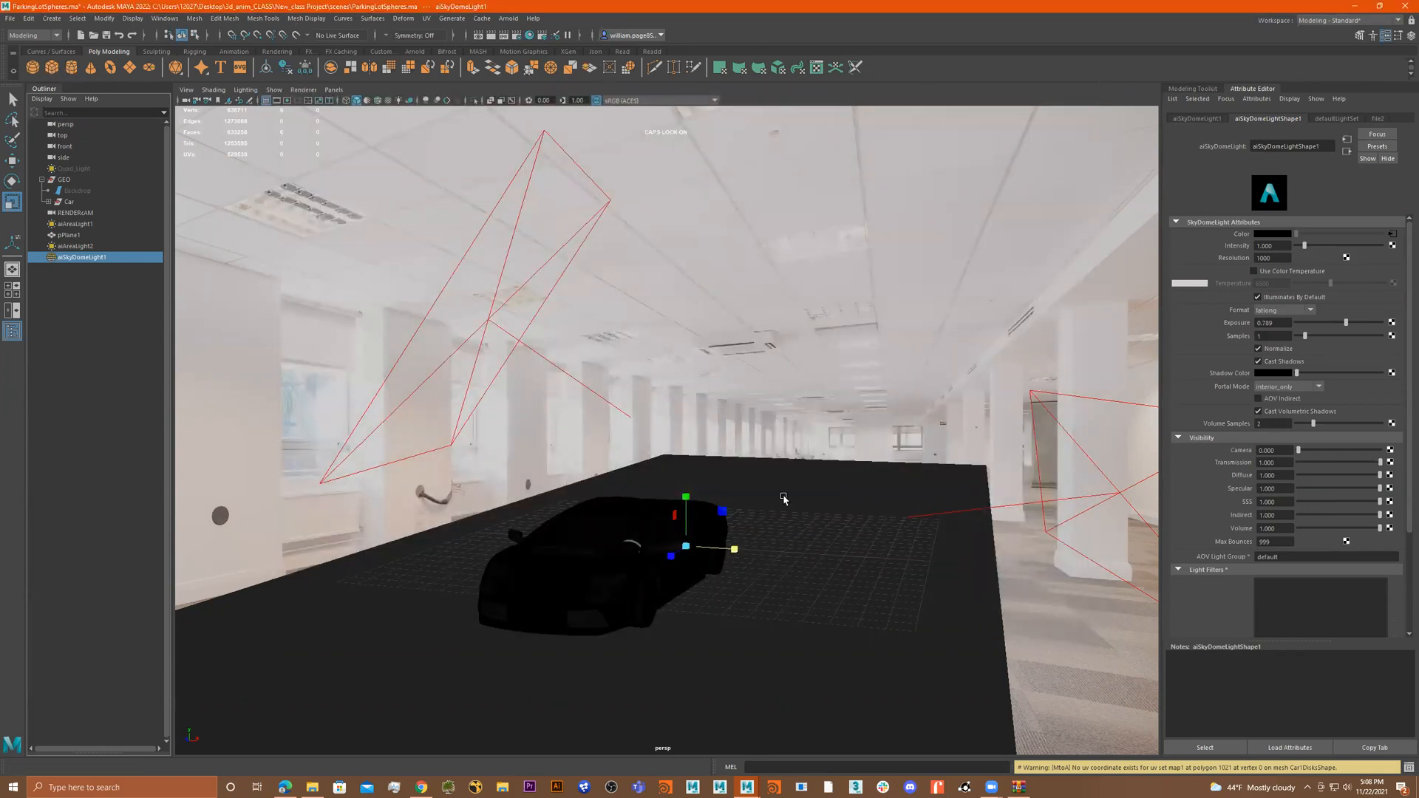
- Create a polygon cube, stretch it into a tall pillar and place it over the backplate's wall column behind the car
click(52, 68)
drag(686, 549, 510, 538)
key(e)
key(w)
key(e)
key(r)
drag(452, 480, 454, 374)
key(w)
drag(452, 481, 443, 459)
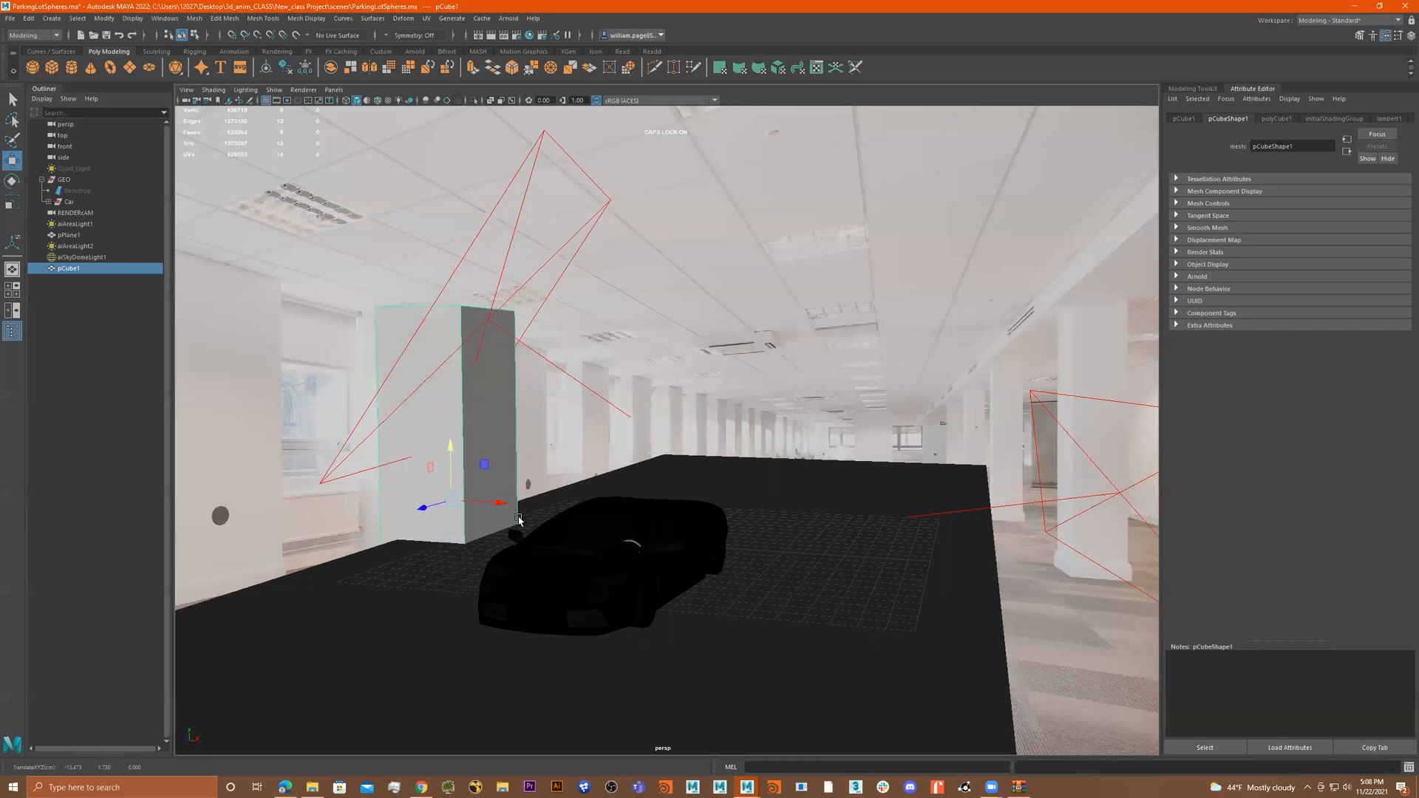
drag(492, 500, 533, 486)
- Assign the aiShadowMatte2 material to the pillar and duplicate it twice, placing the copies in front of and behind it along the wall
right_drag(522, 414, 617, 579)
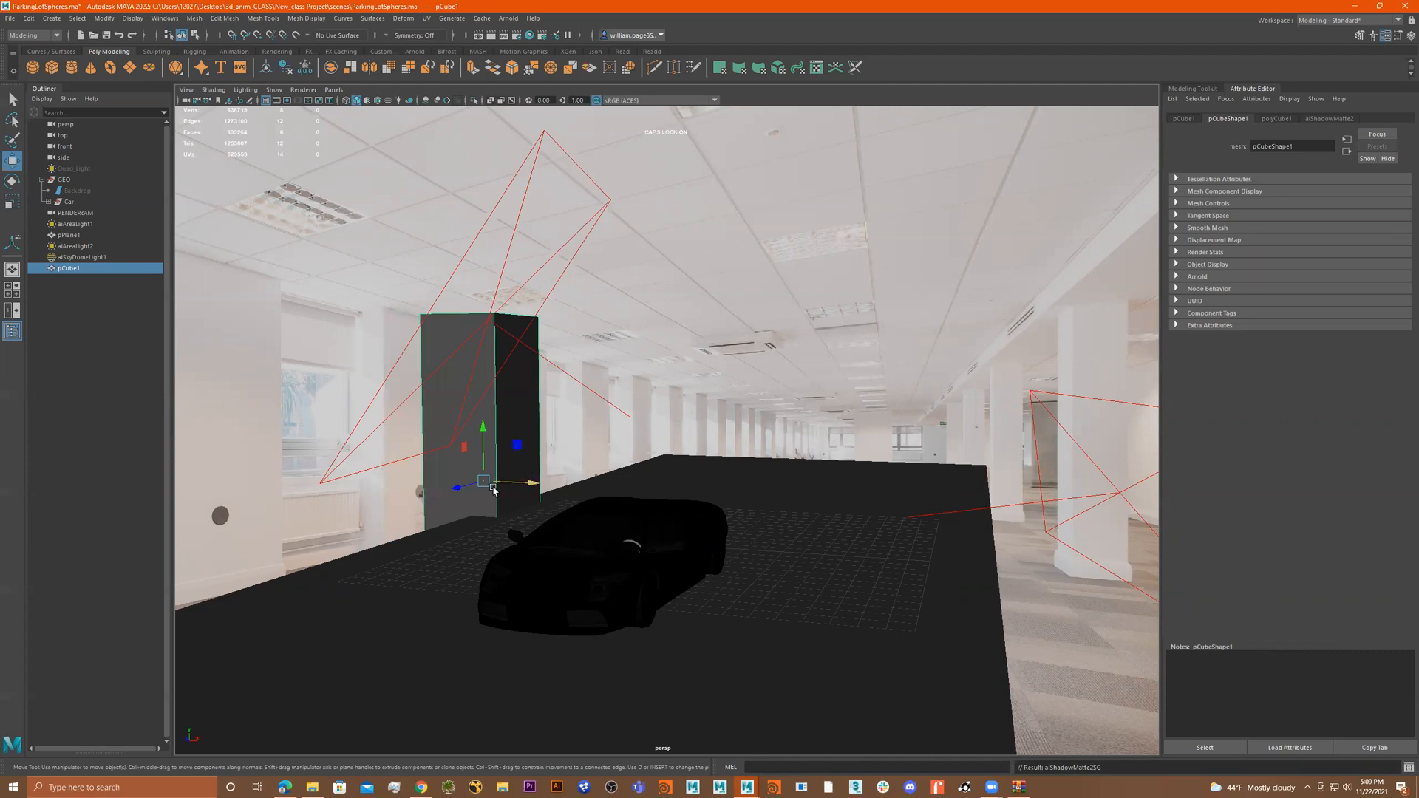
key(ctrl+d)
drag(455, 488, 140, 633)
key(ctrl+d)
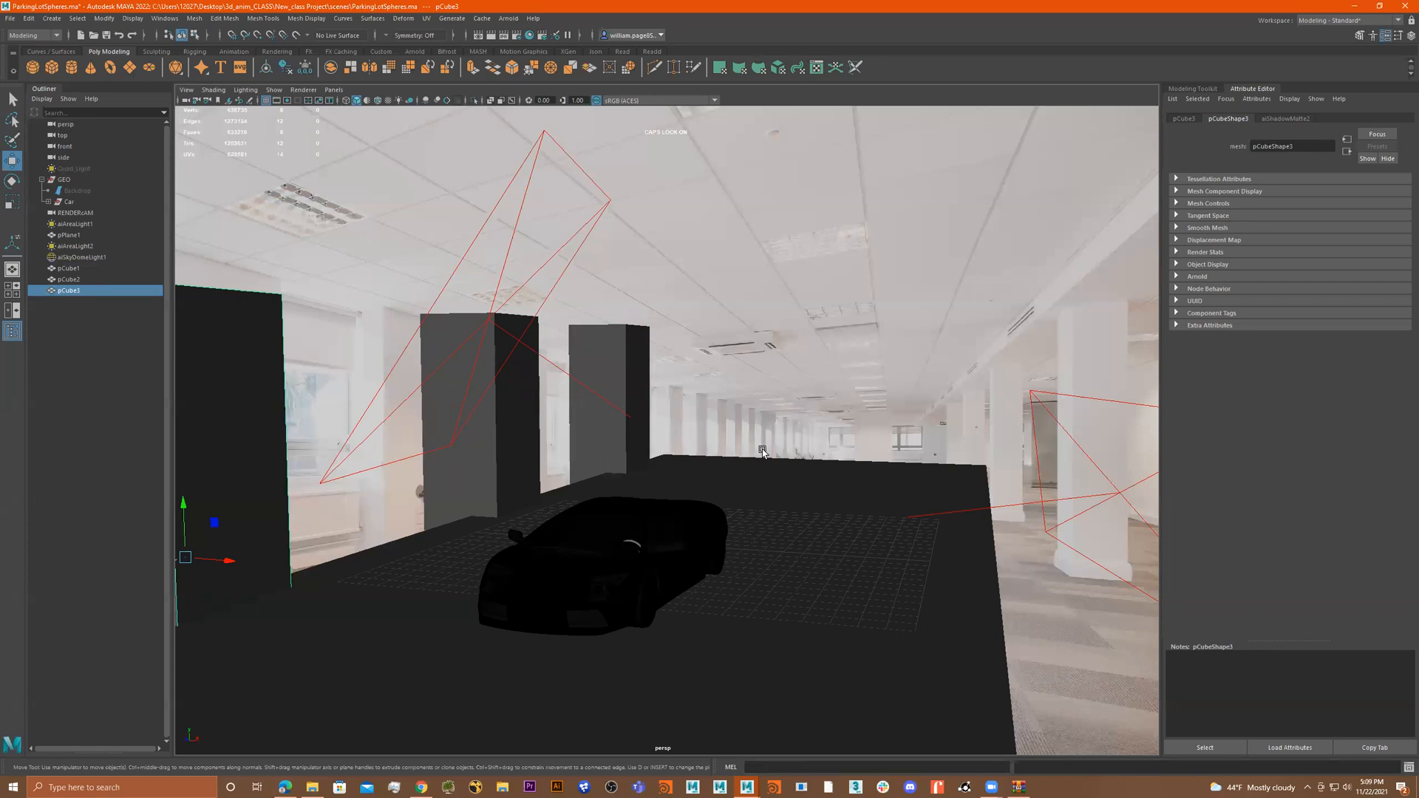
- Render the scene with Arnold to check the shadow-matte pillars, and close the render window
click(508, 18)
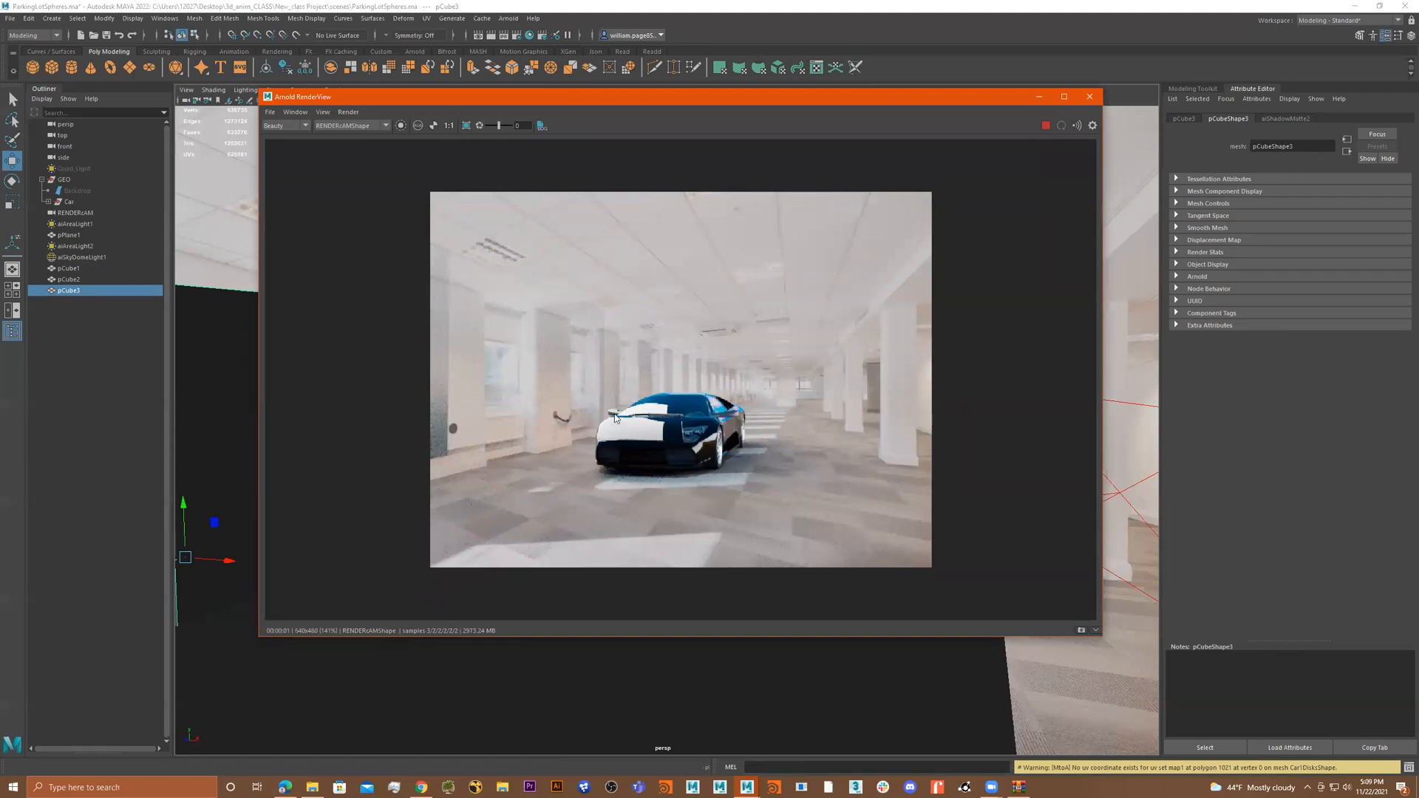
click(1090, 96)
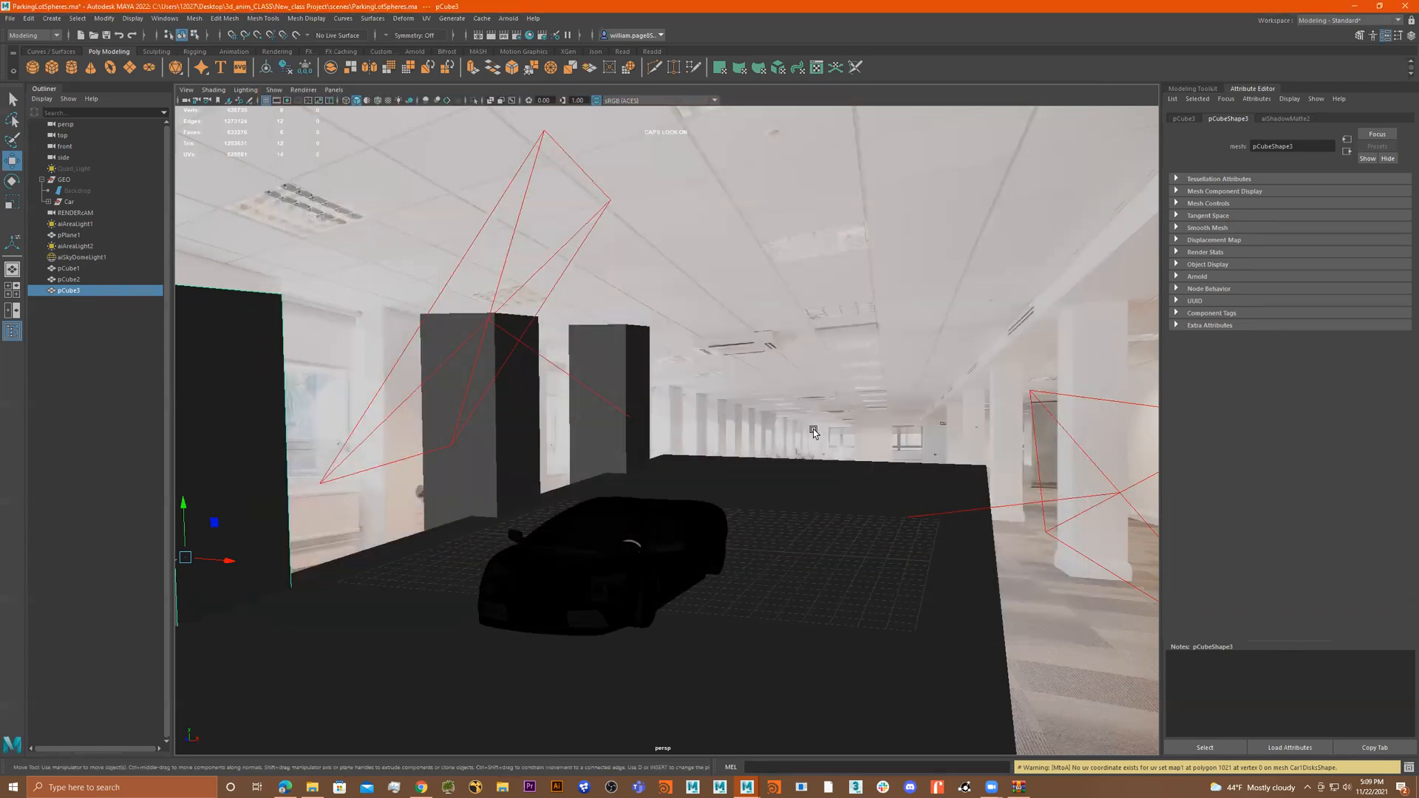
alt+drag(926, 475, 470, 192)
click(508, 19)
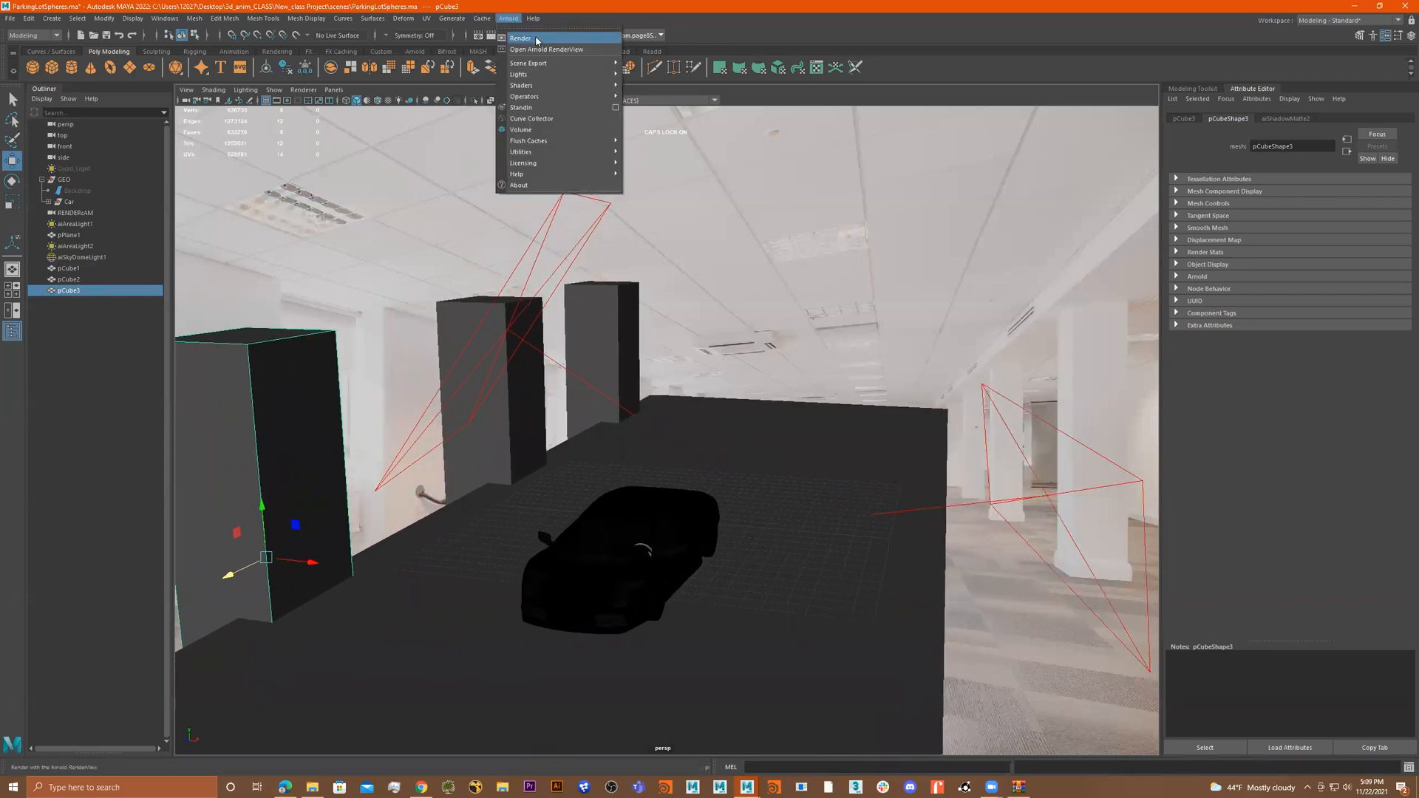
click(544, 37)
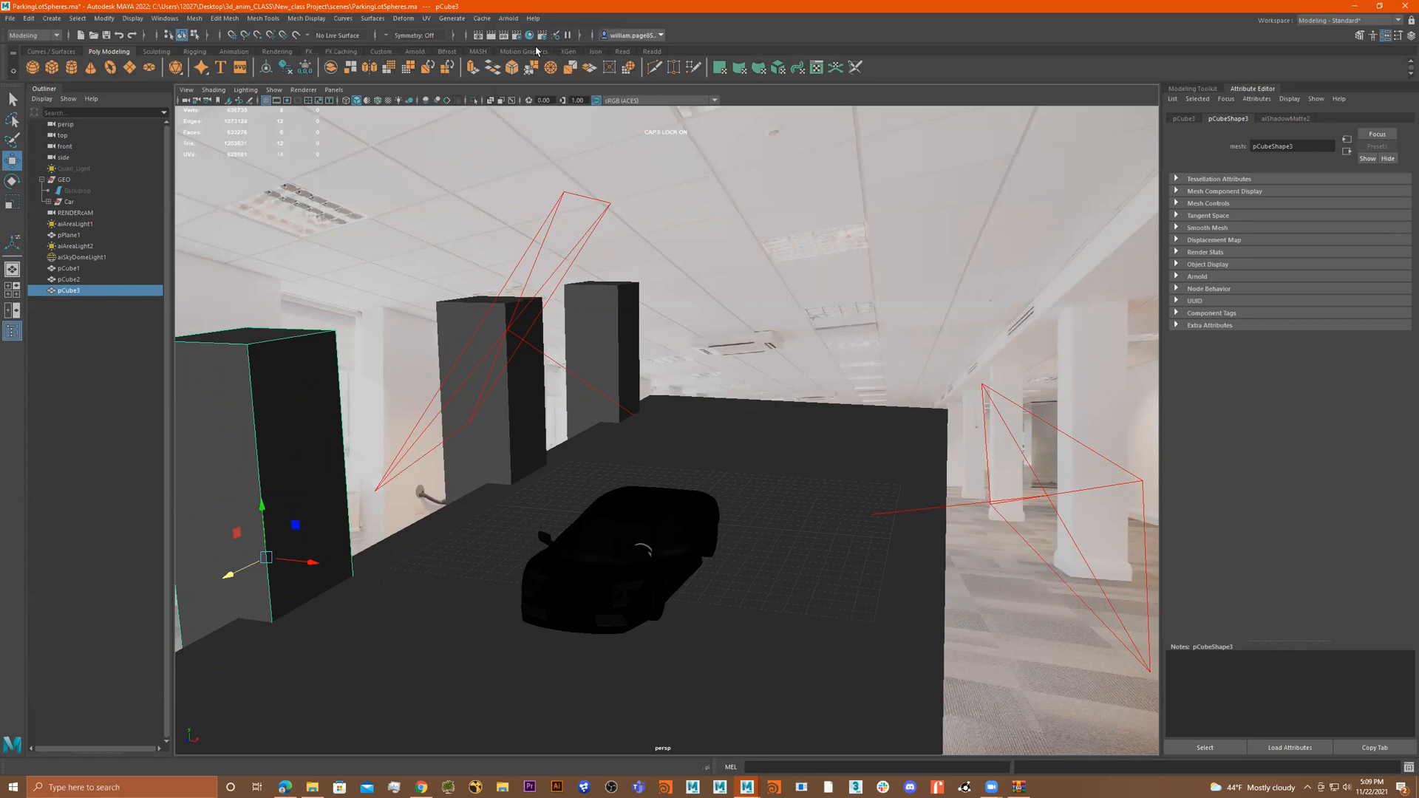
- Create a third Arnold area light, raise it above the car and rotate it to lie horizontally under the ceiling
click(508, 18)
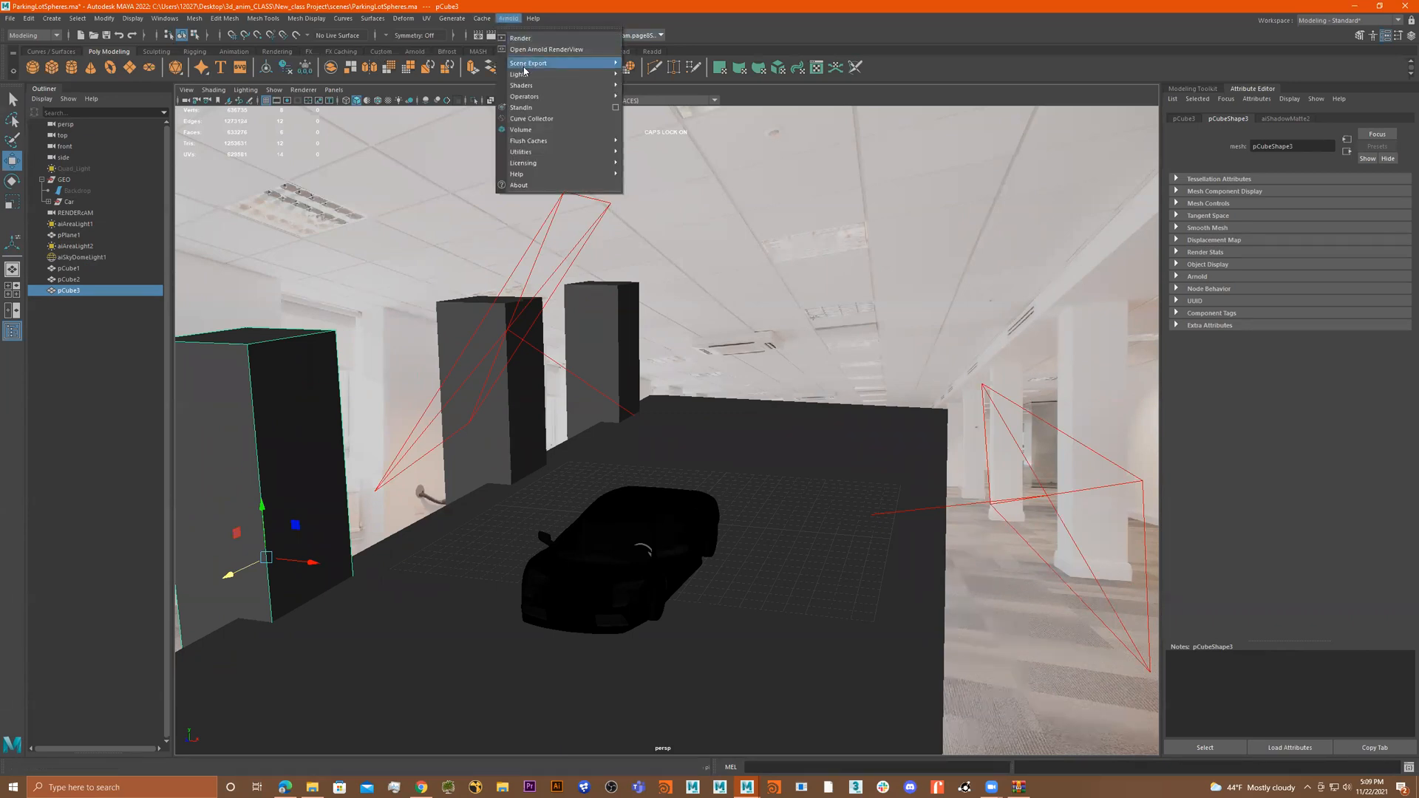
mouse_move(584, 74)
click(650, 74)
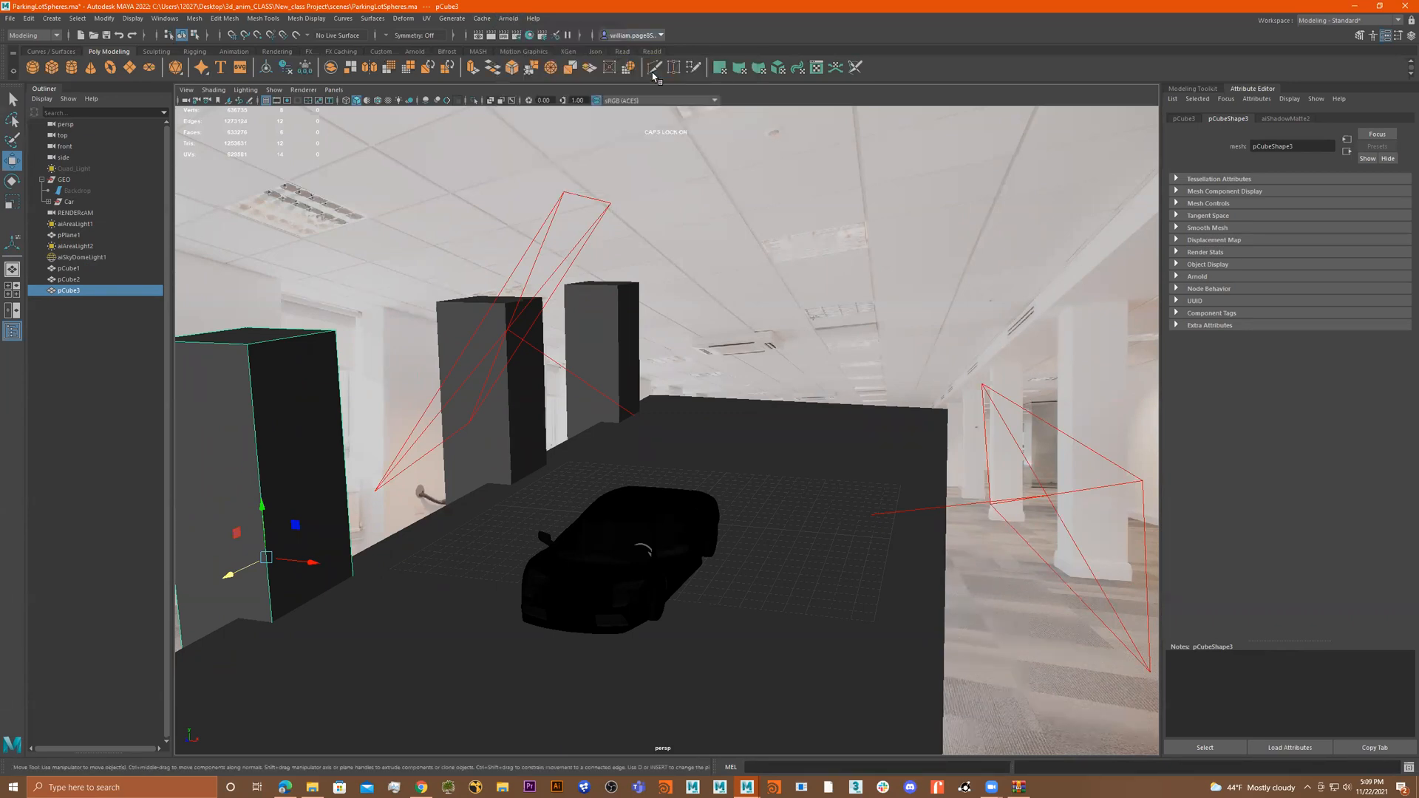
alt+drag(591, 481, 747, 528)
key(r)
key(w)
drag(702, 479, 753, 231)
key(e)
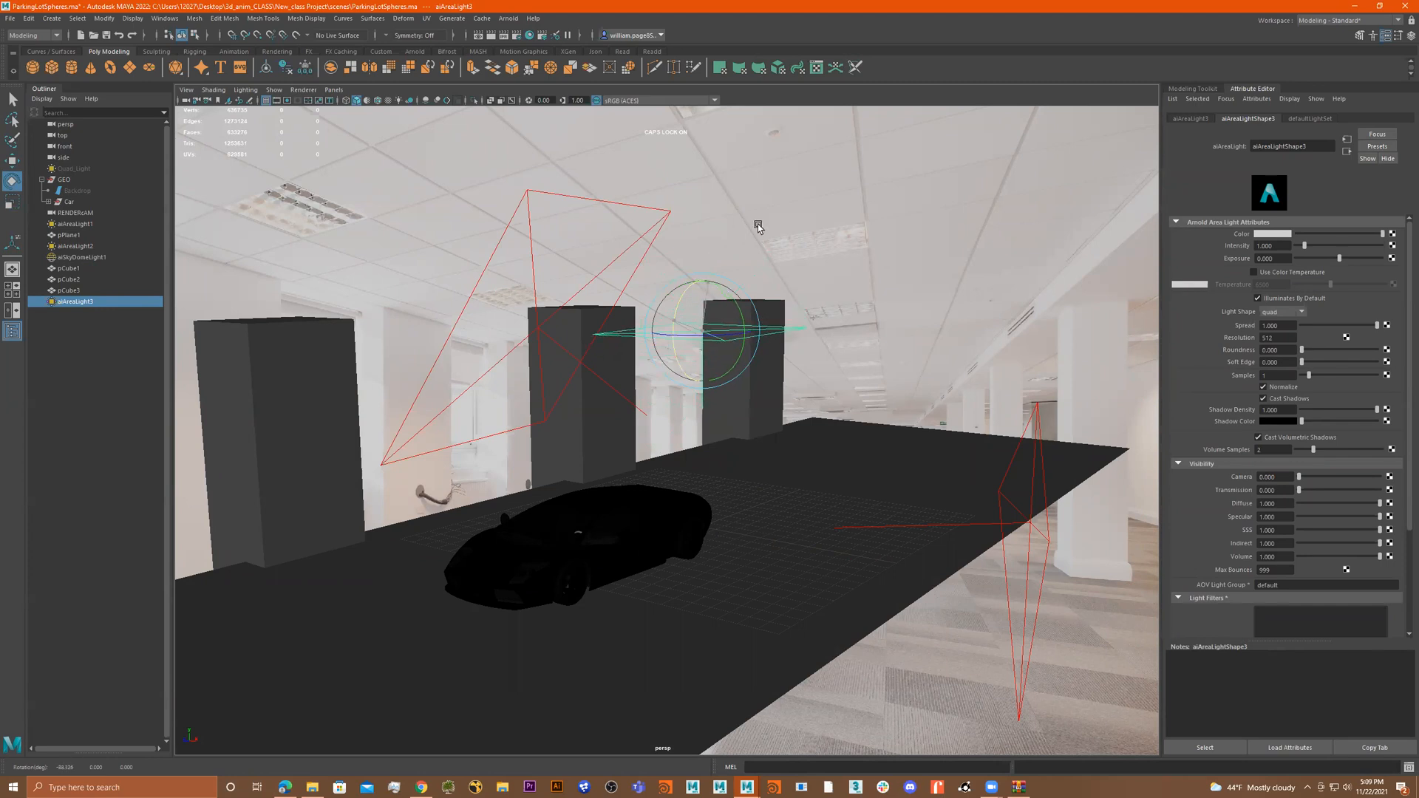
- Enlarge the overhead area light and fine-tune its position and angle above the car
alt+drag(702, 348, 592, 244)
key(r)
key(w)
key(r)
key(e)
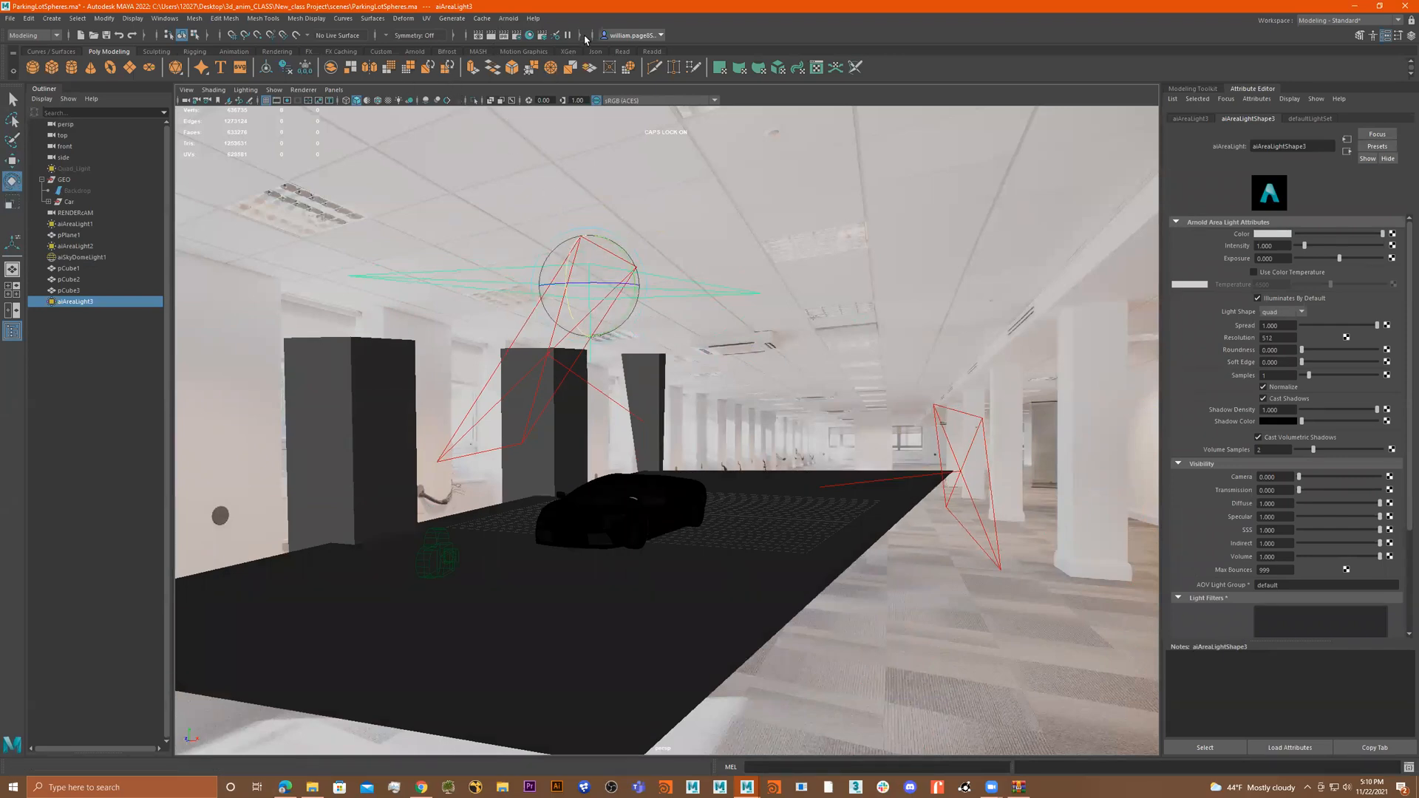
- Render with Arnold and tune the overhead area light's exposure, trying 25, 15 and 10 before reducing it to about 6.2
click(517, 20)
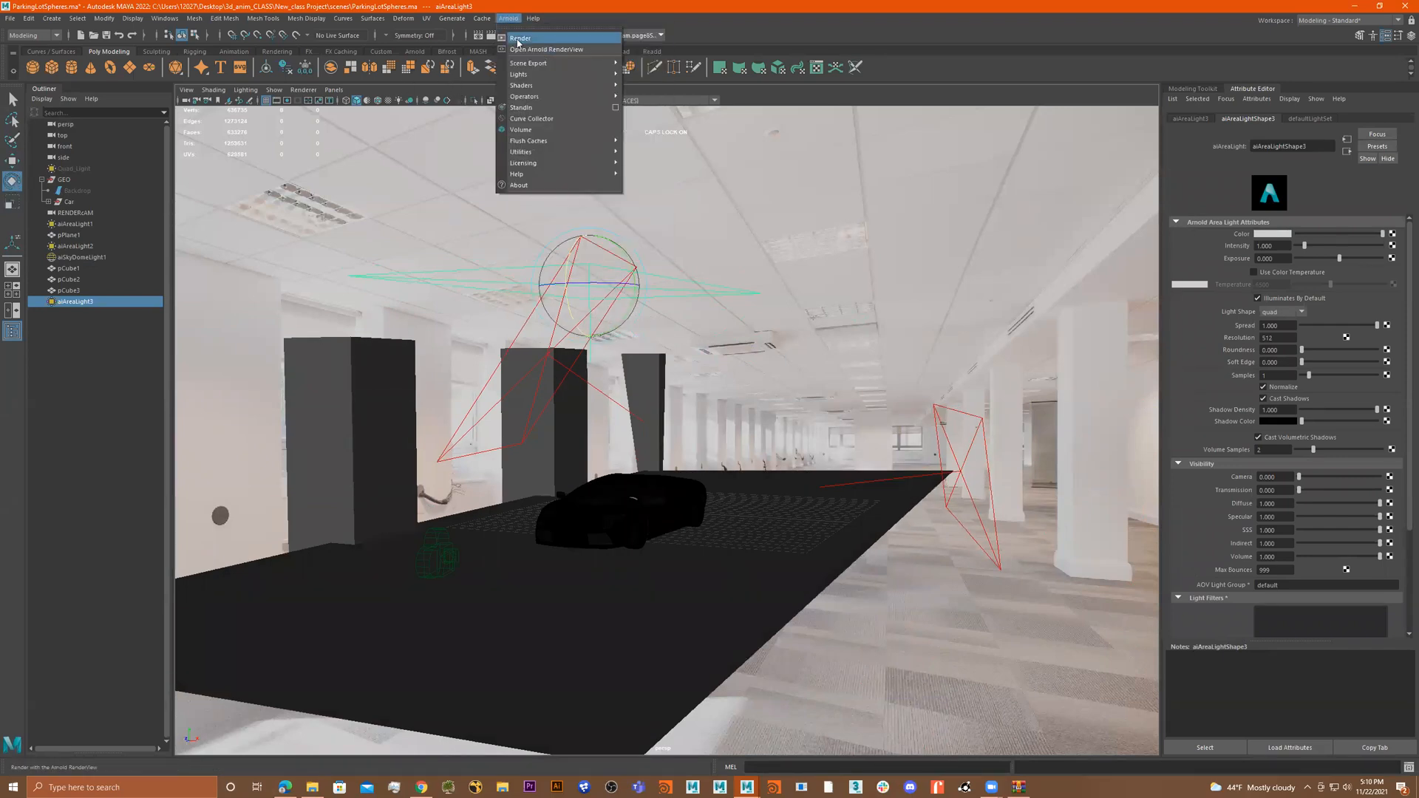
click(528, 57)
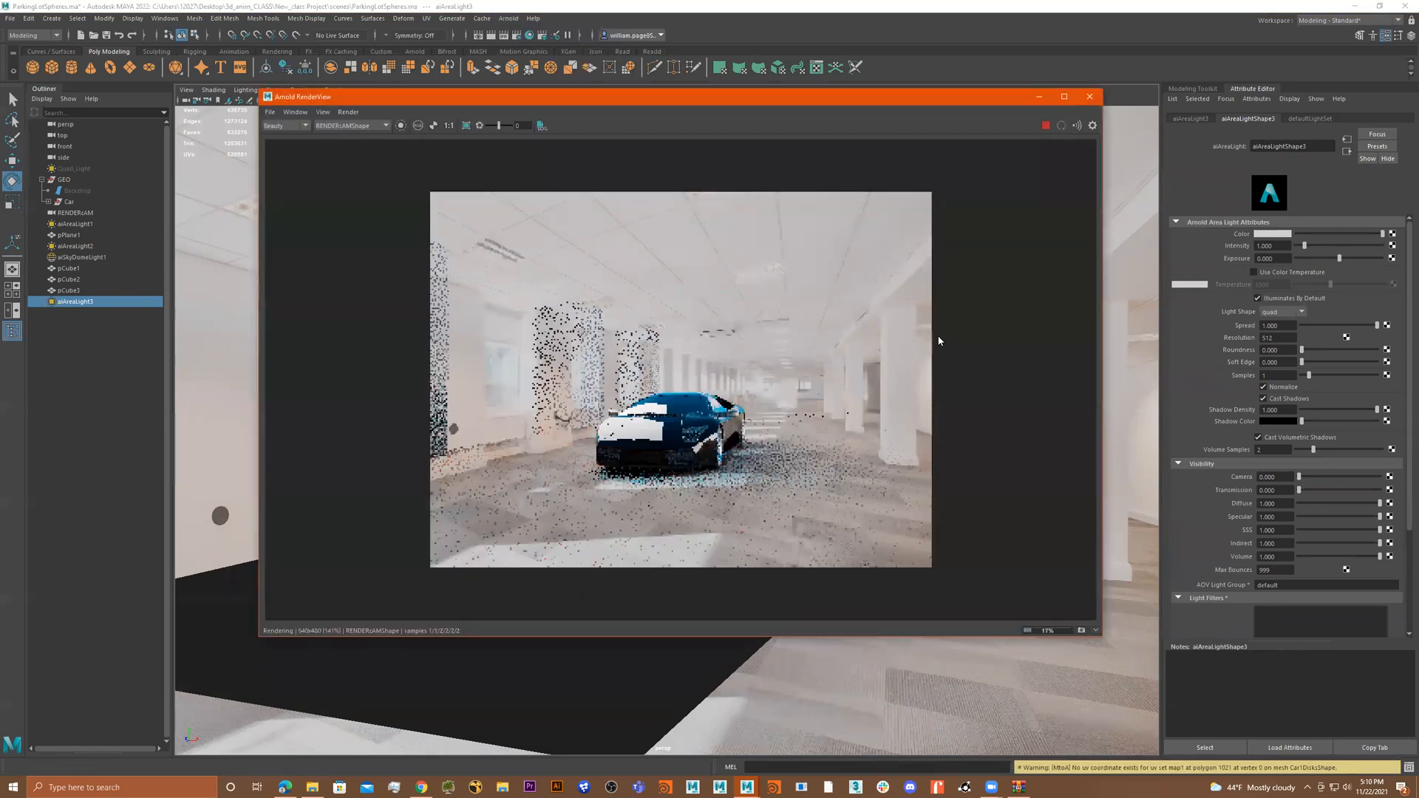
click(1275, 258)
text(25)
key(Return)
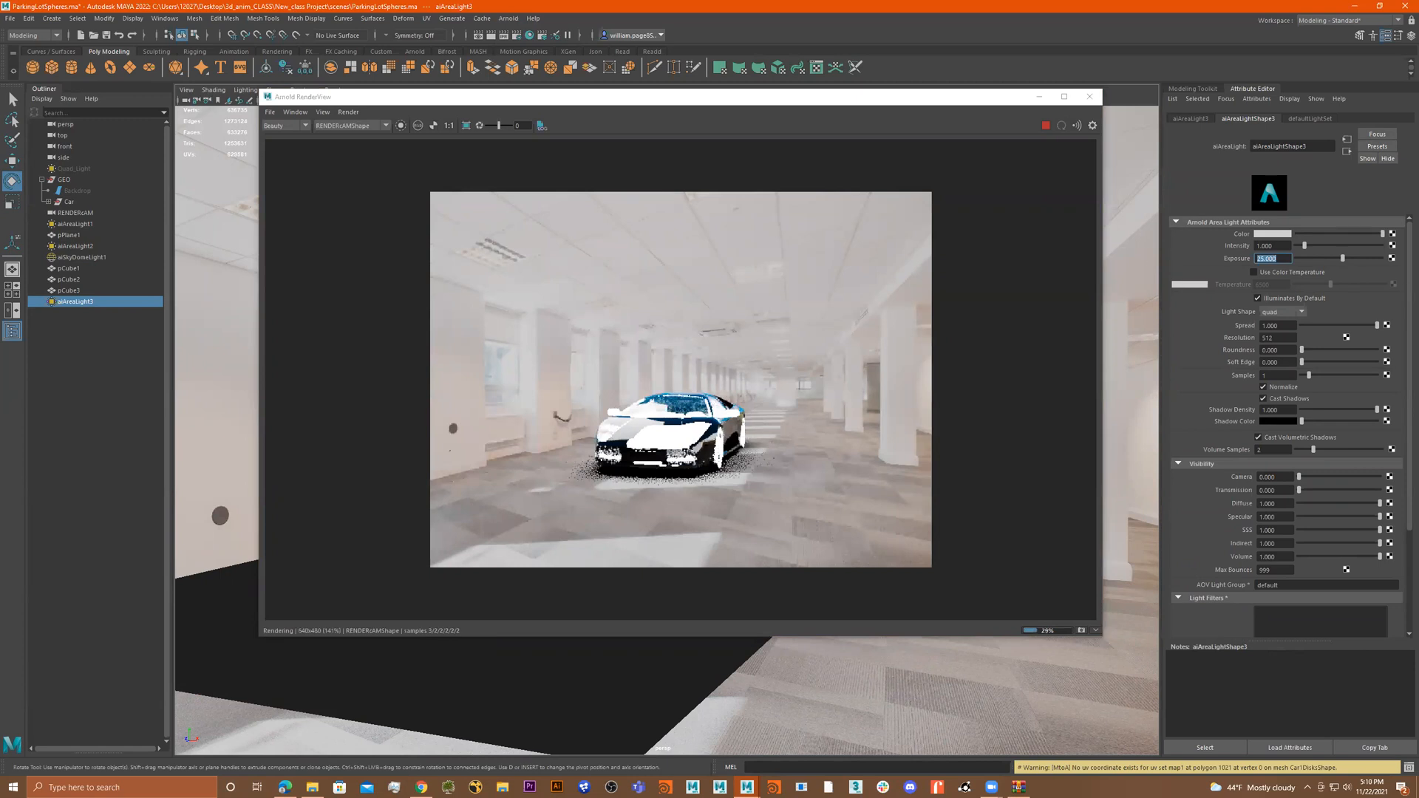
text(15)
key(Return)
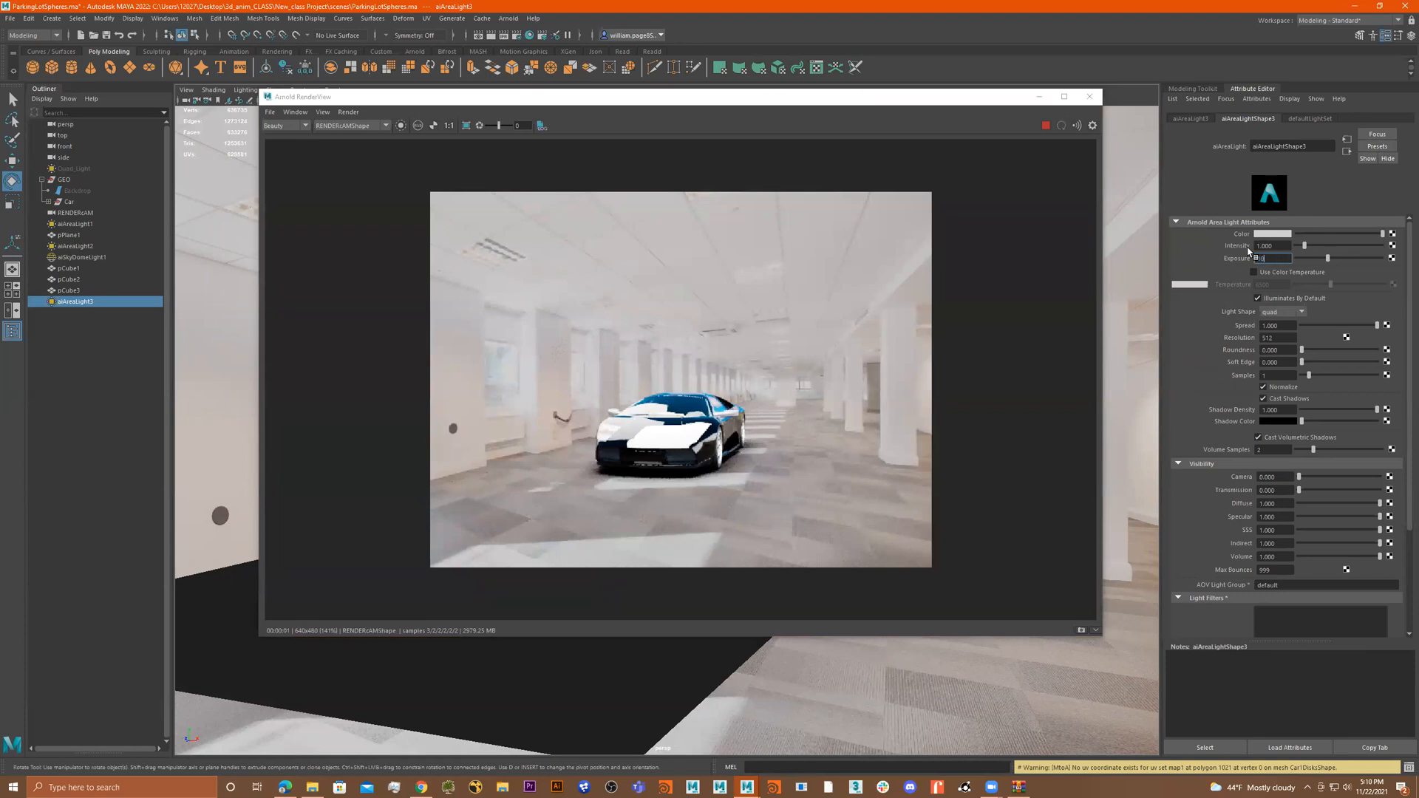
text(10)
key(Return)
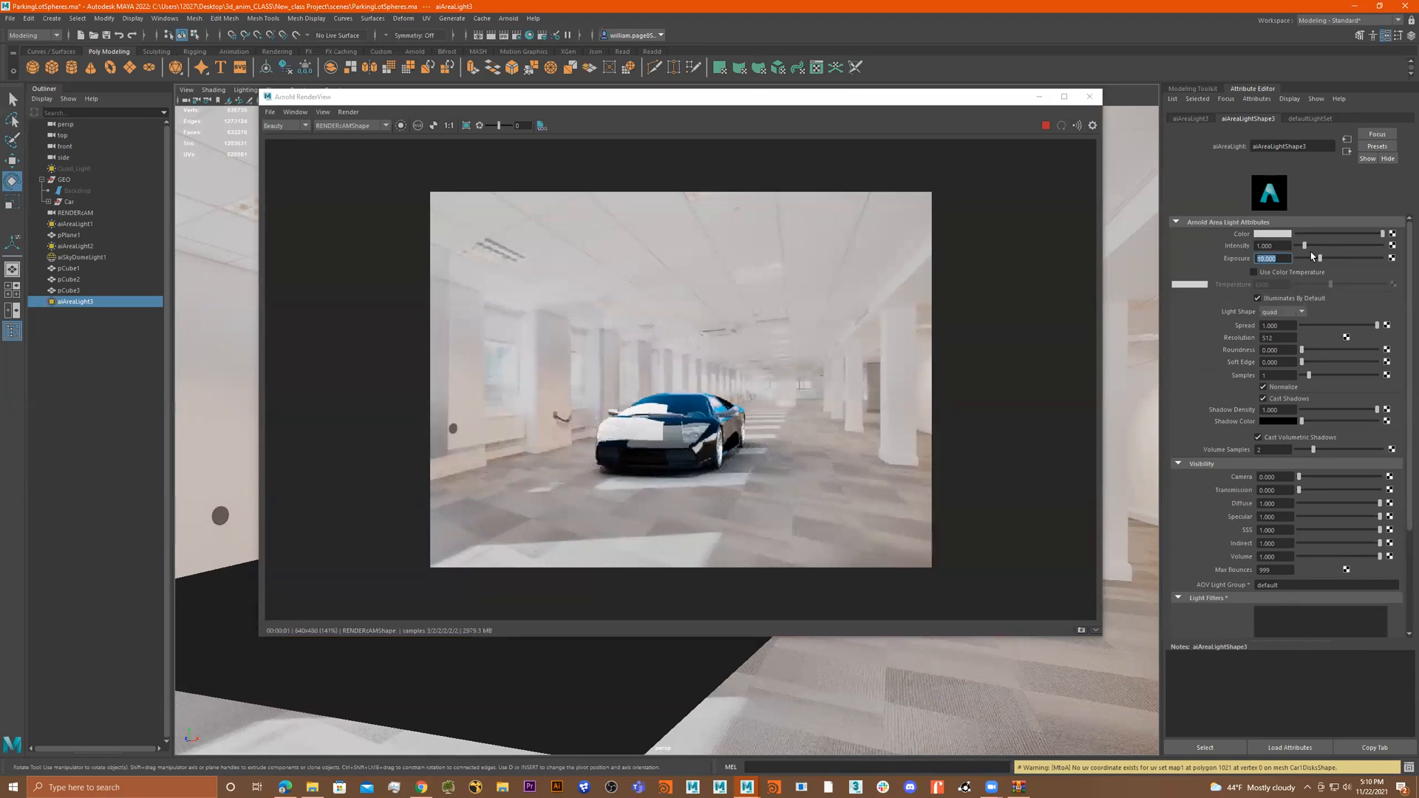
drag(1335, 257, 1314, 259)
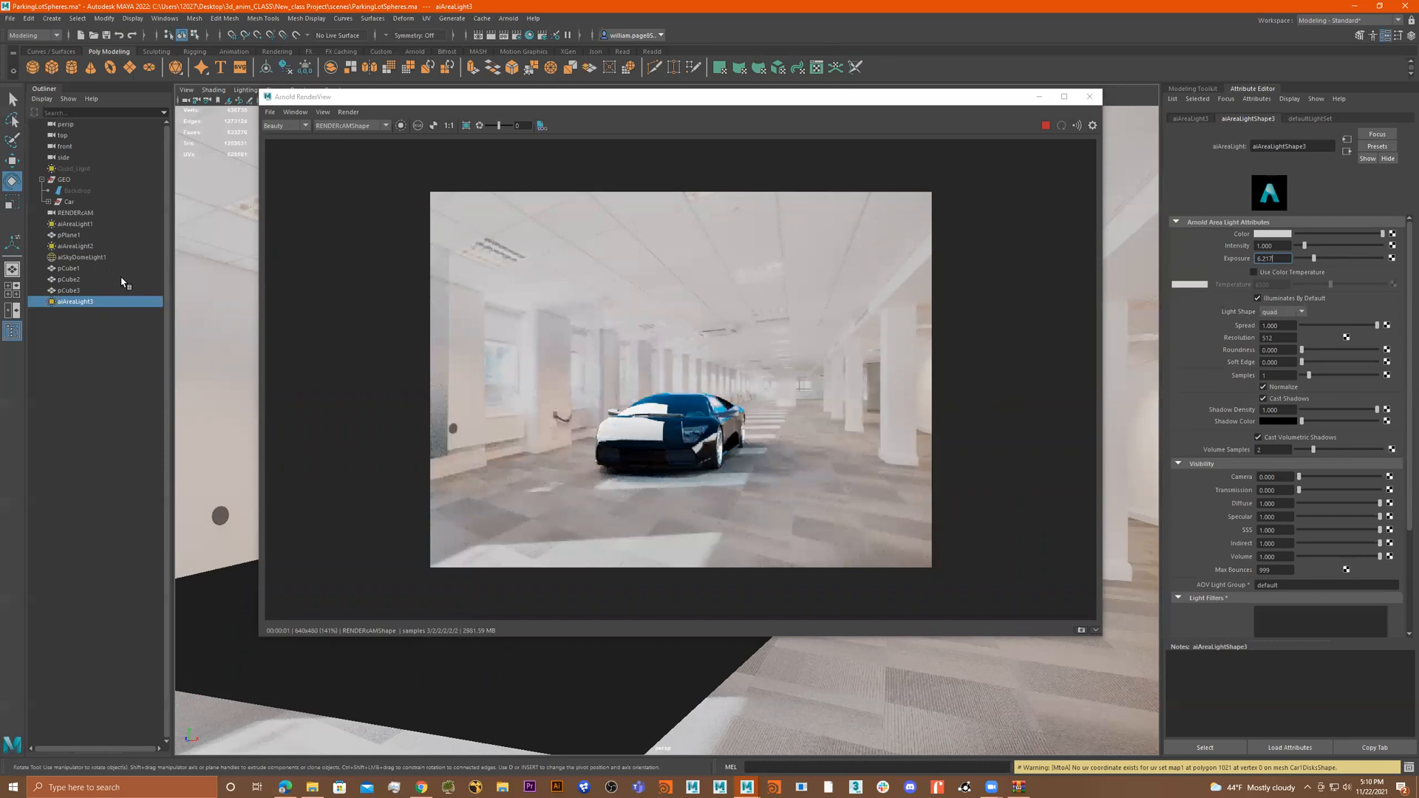
- Toggle the visibility of aiAreaLight1 off and on to compare its effect on the car in the live render
click(76, 224)
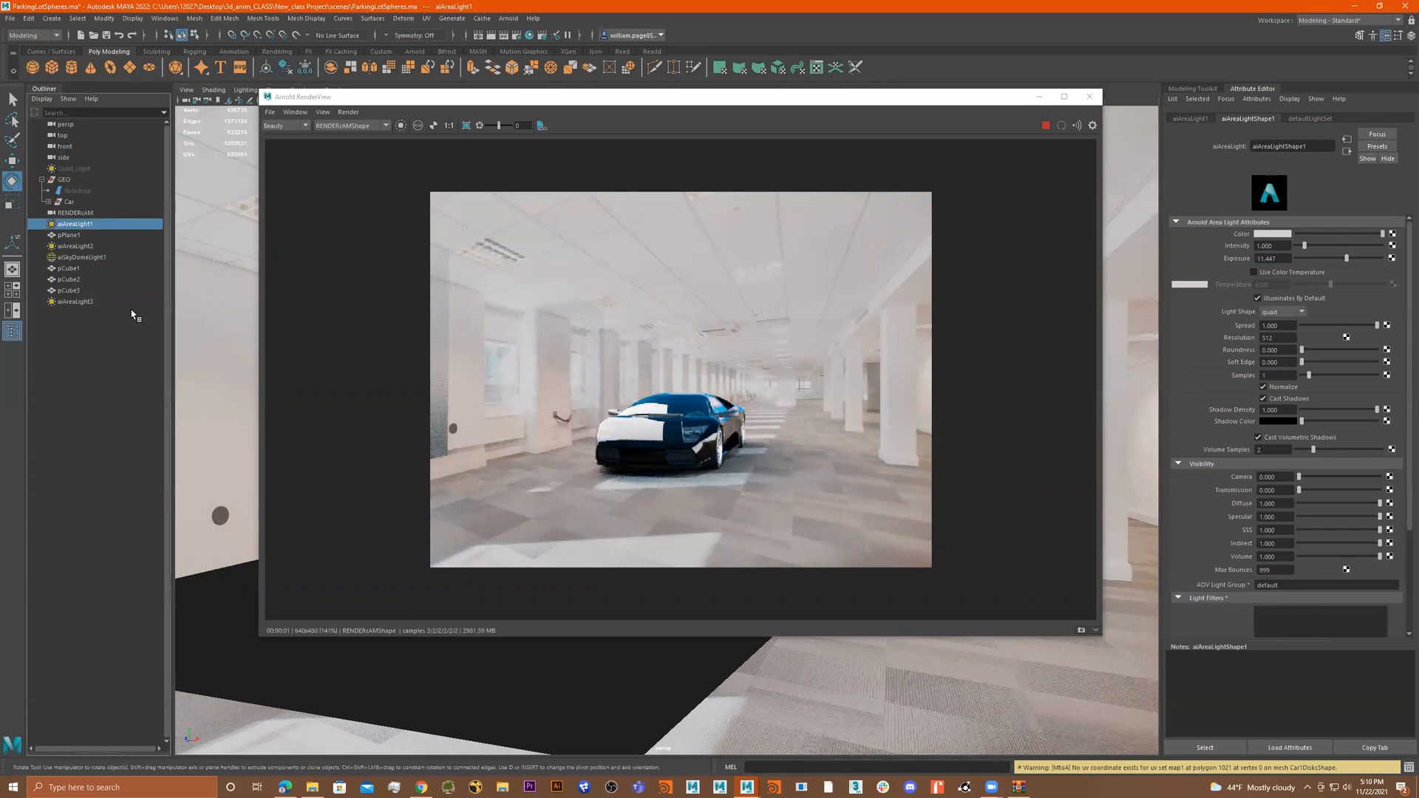
key(h)
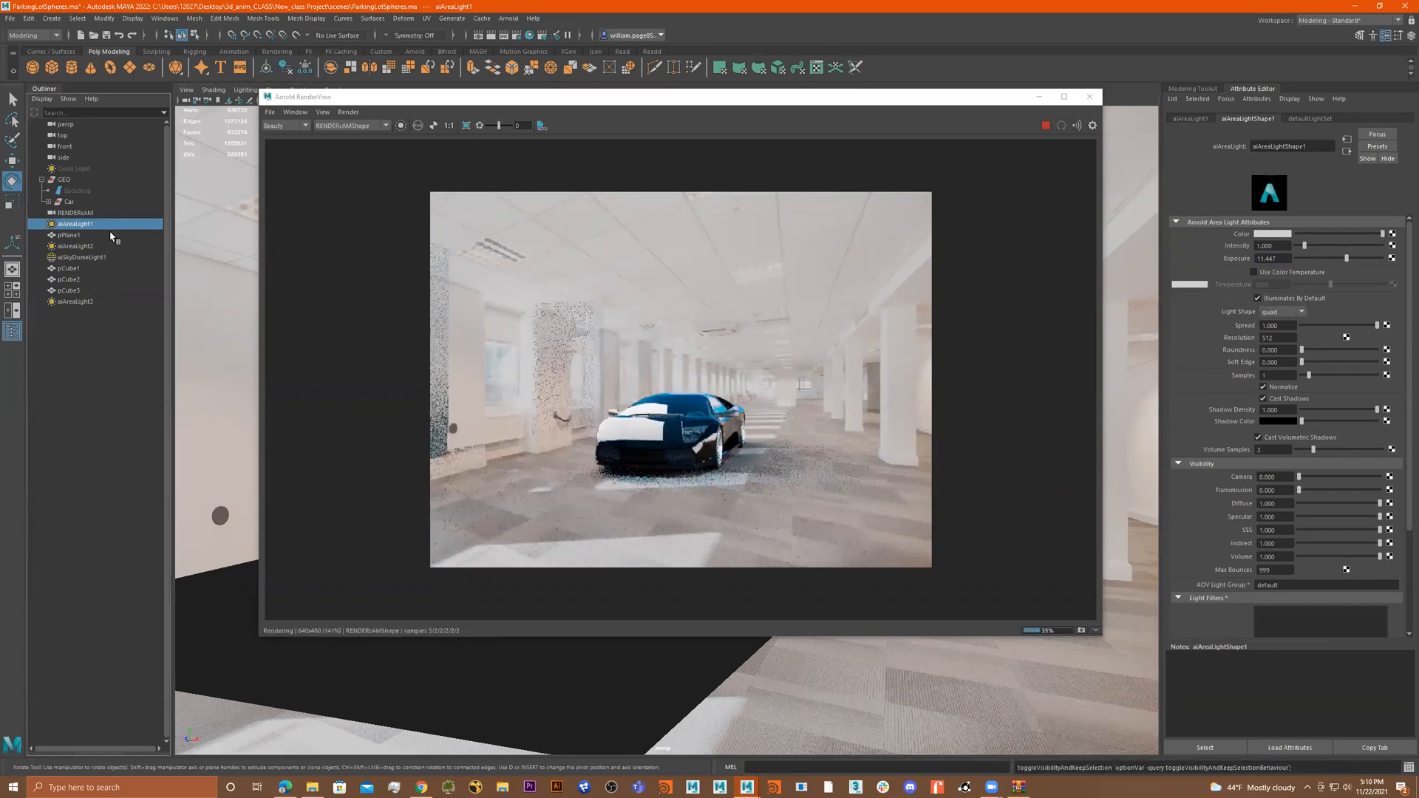
key(h)
key(h)
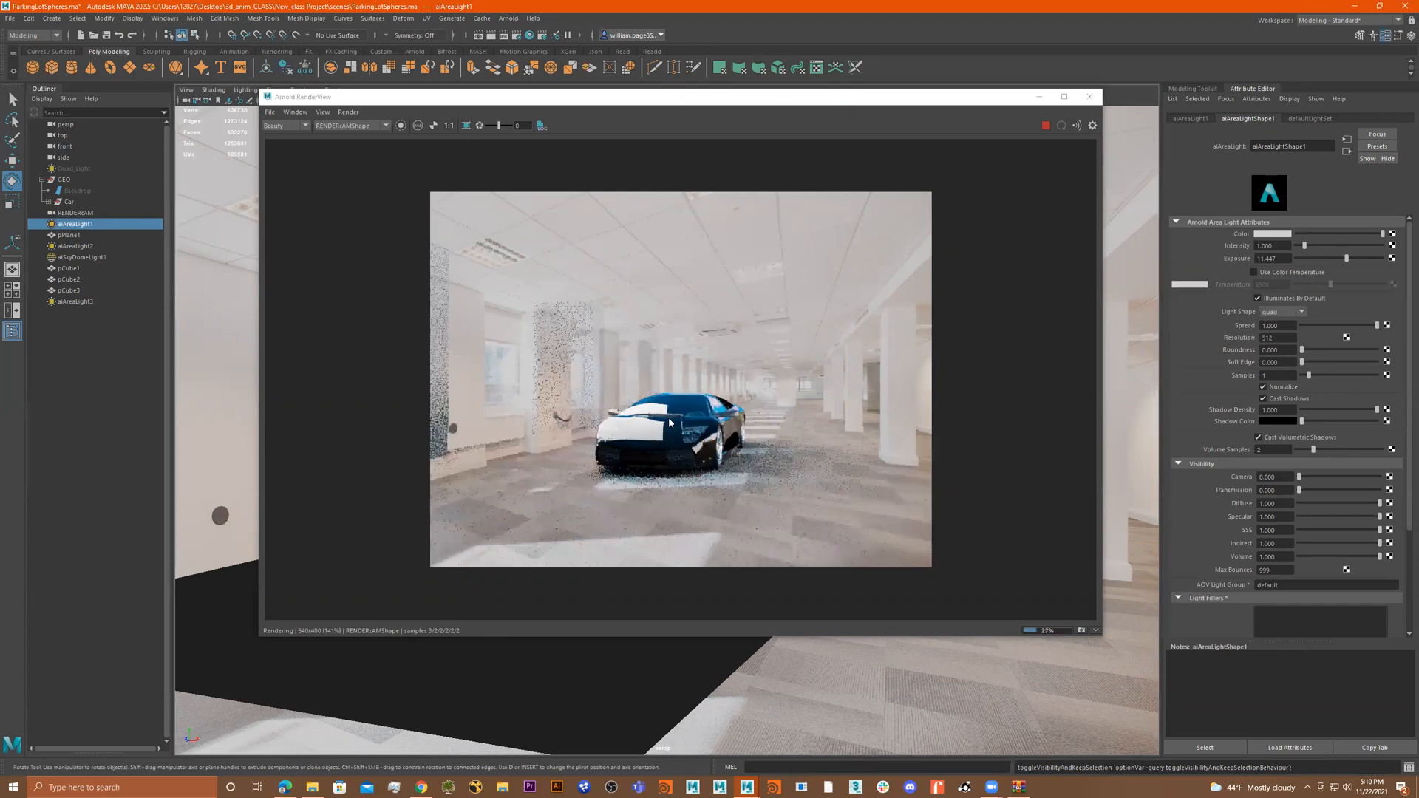
key(h)
key(h)
key(h)
key(h)
- Try different exposure levels on aiAreaLight1, ending at about 12.4
drag(1340, 262, 1324, 262)
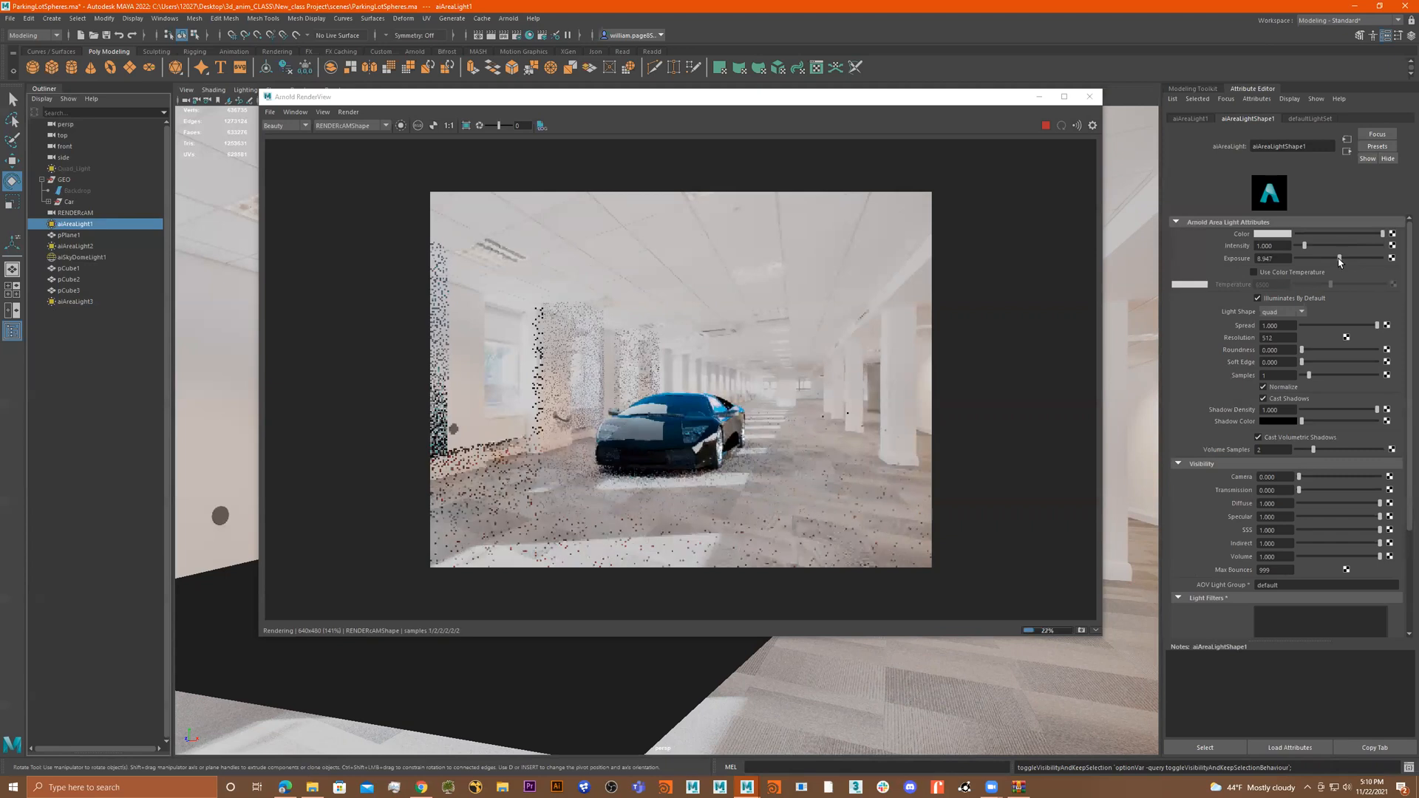
click(1312, 274)
click(1312, 274)
drag(1339, 258, 1350, 259)
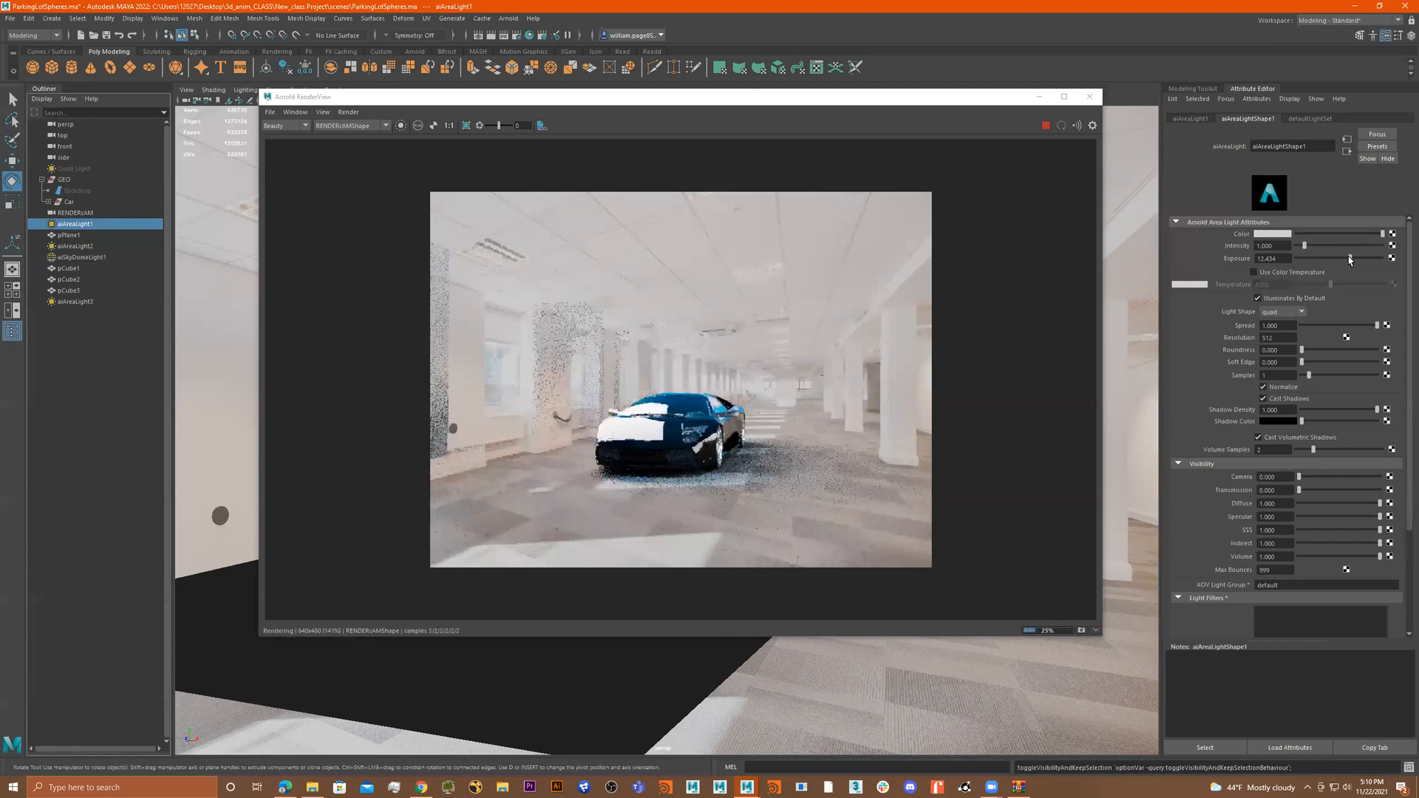
- Try the cylinder light shape on aiAreaLight1 with the exposure lowered to about 9.7
click(1283, 312)
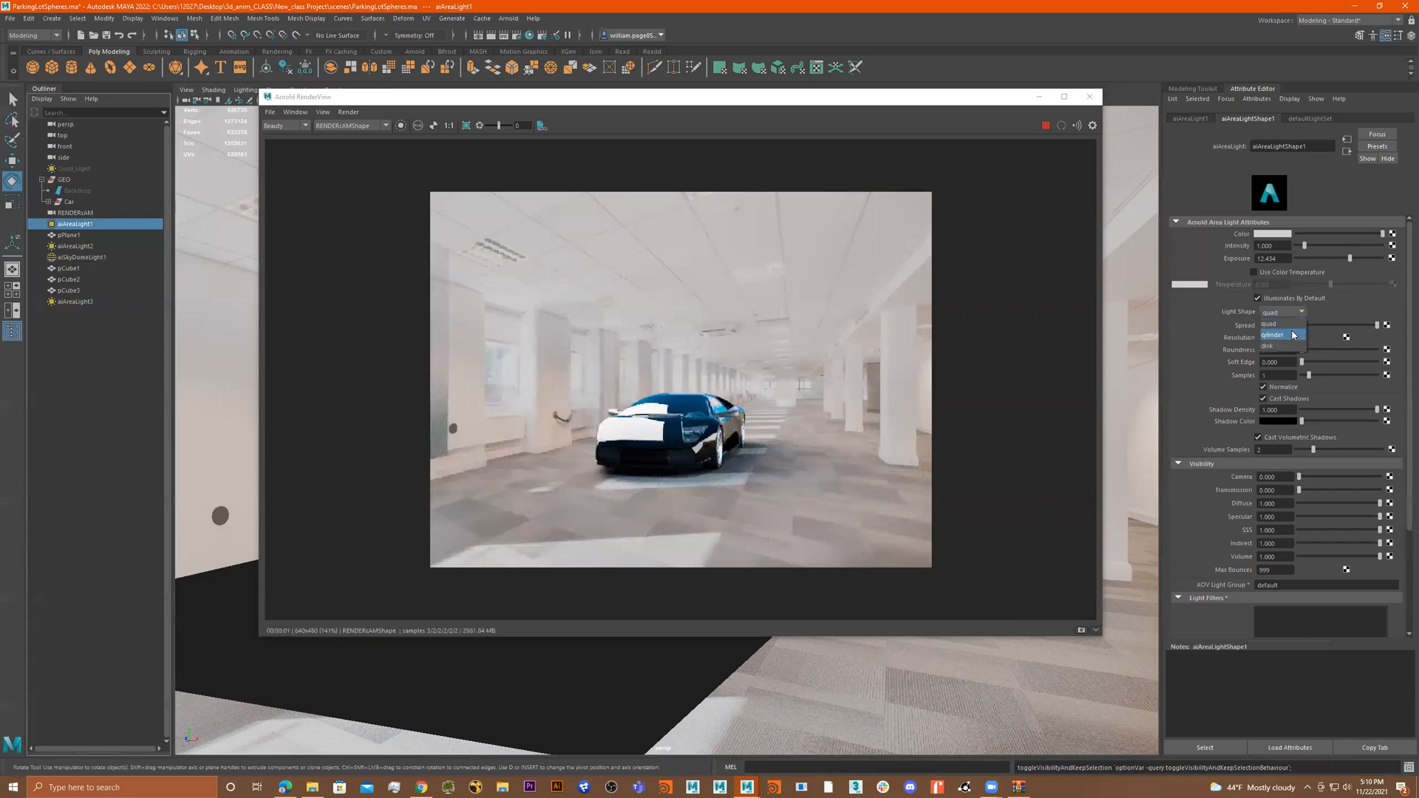
click(1293, 336)
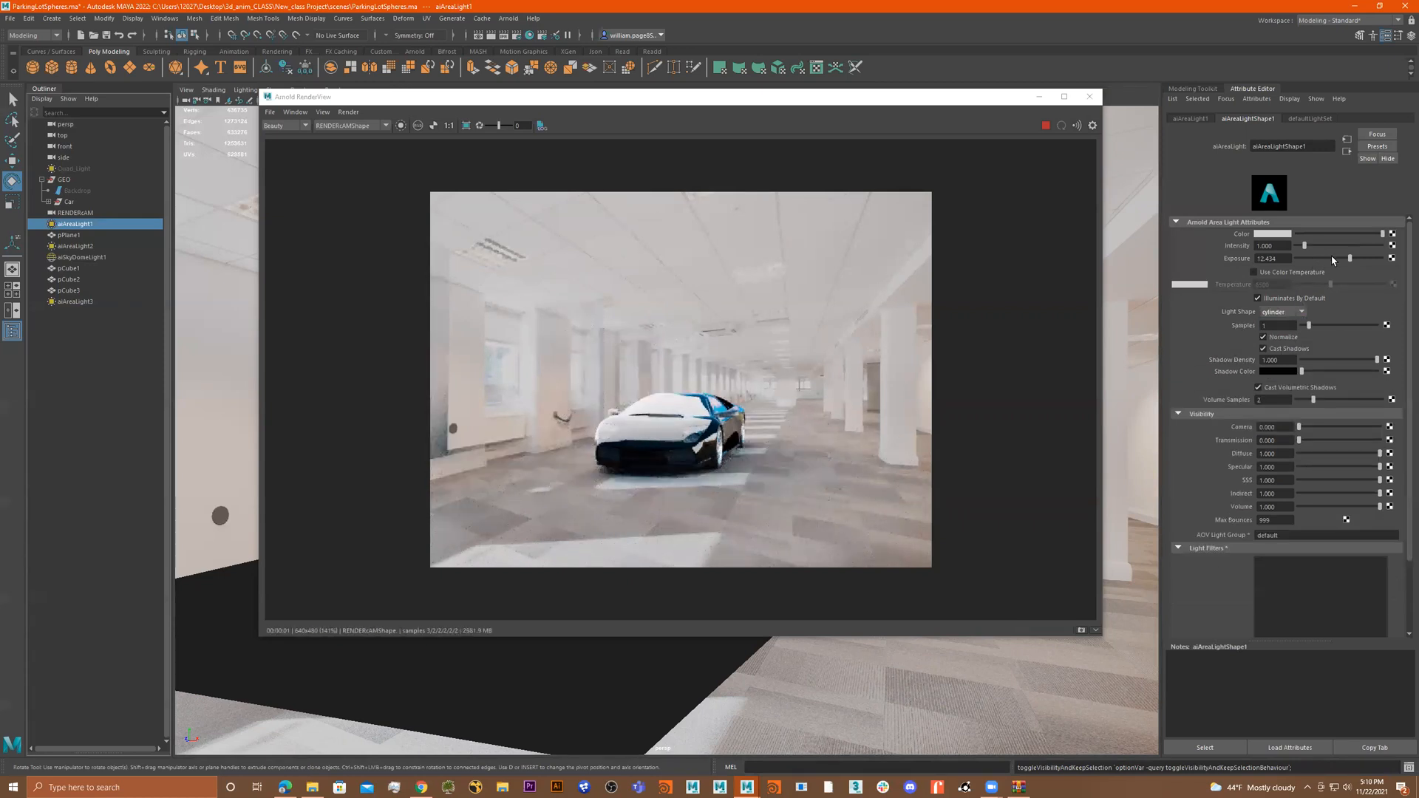
drag(1350, 258, 1346, 262)
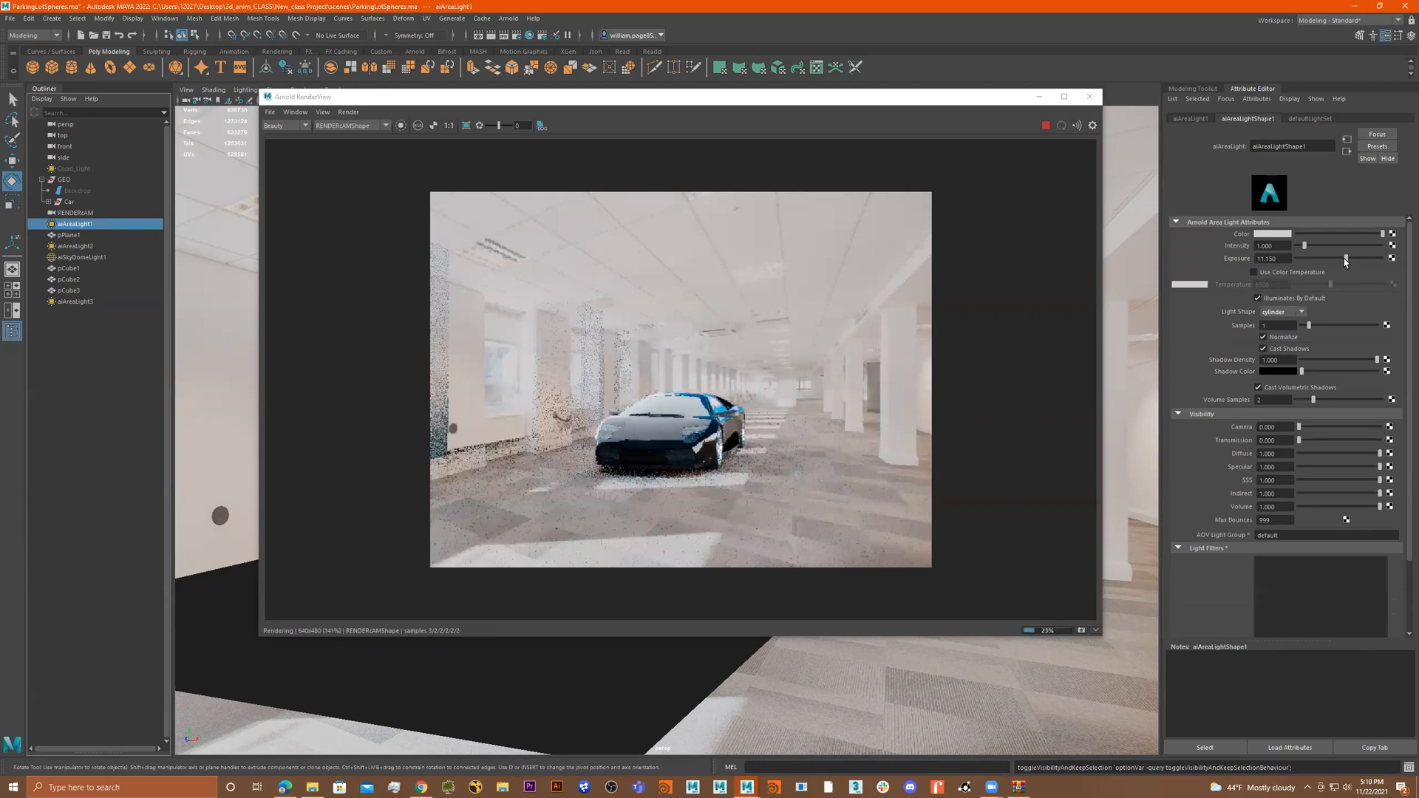
drag(1346, 261, 1341, 260)
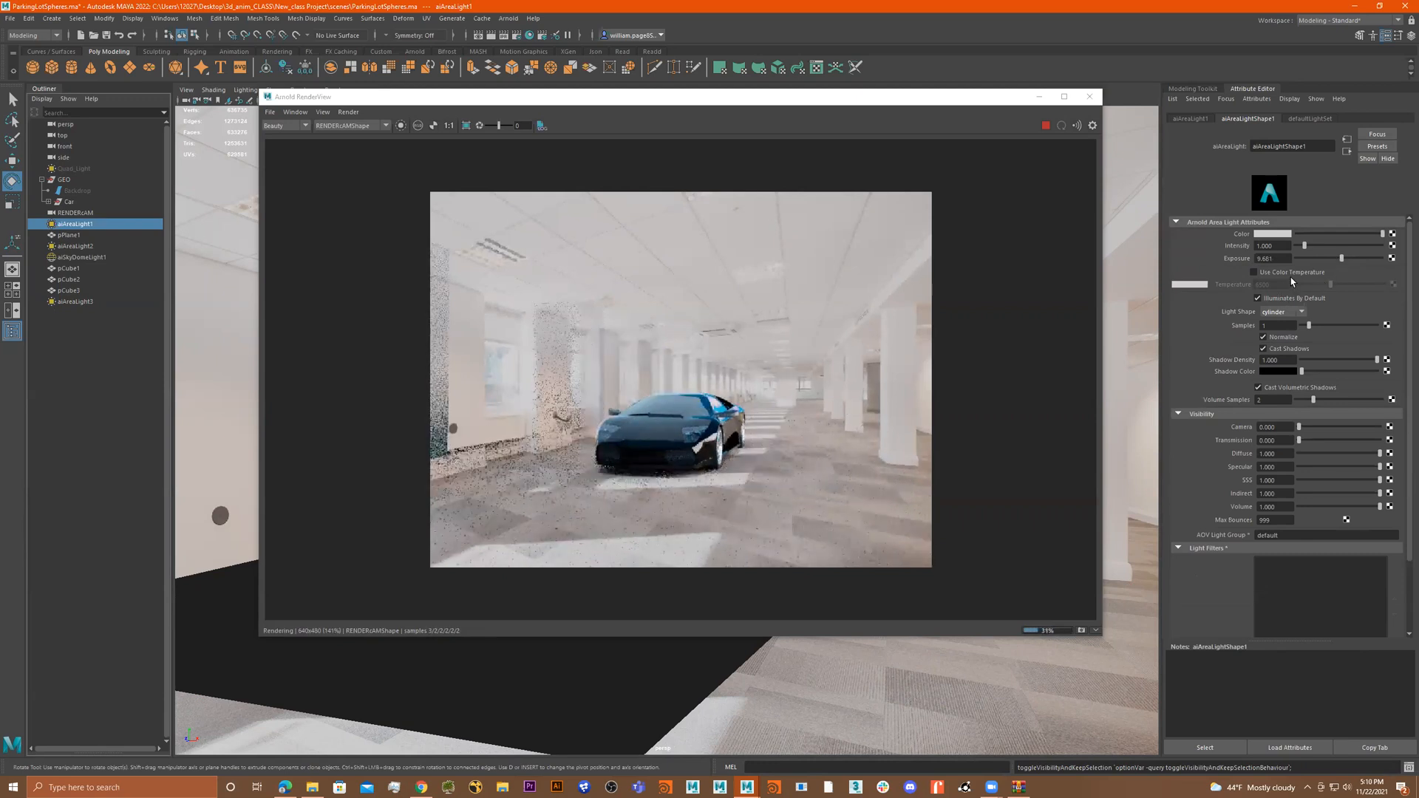
- Try the disk light shape on aiAreaLight1, testing exposures of about 5.6 and 12.8
click(1283, 312)
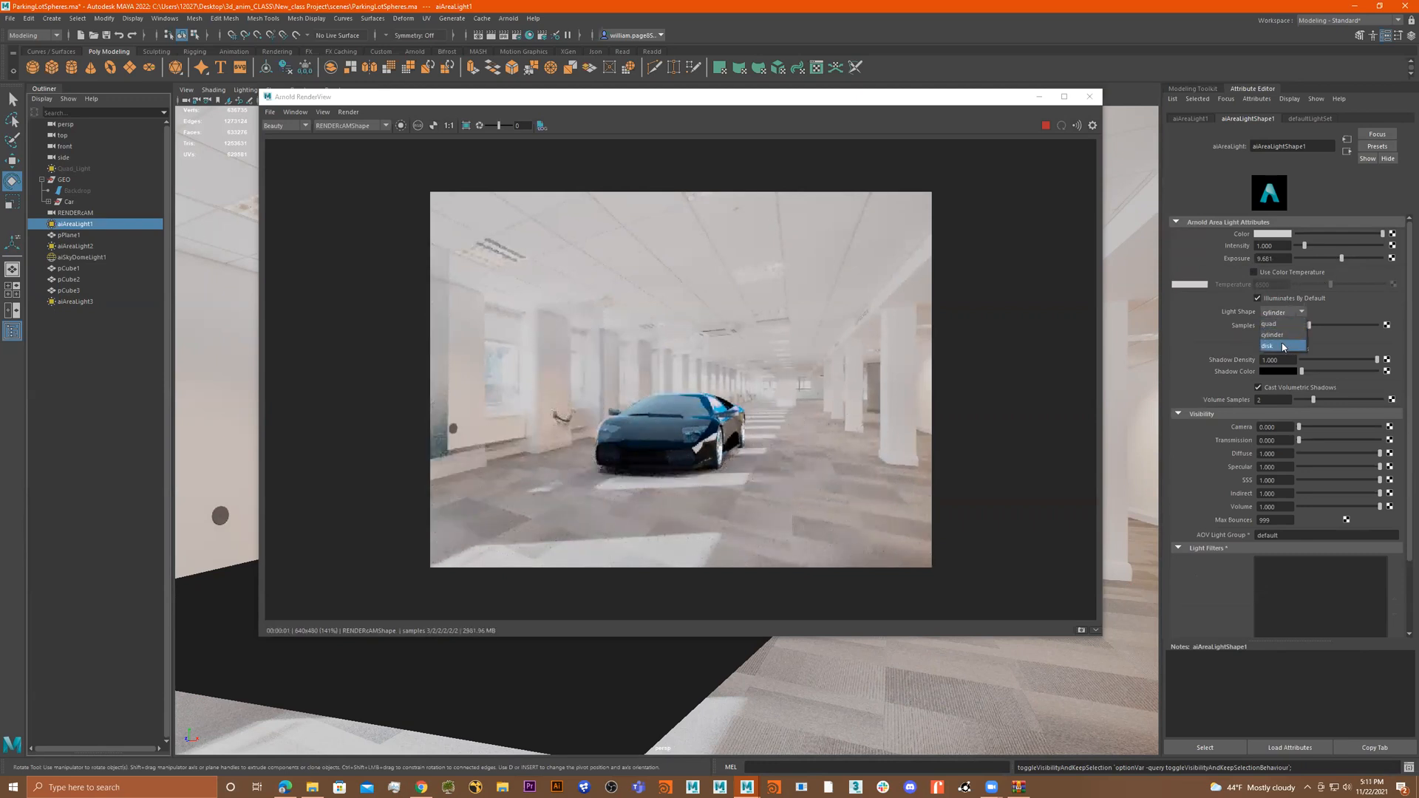
click(1283, 347)
drag(1342, 258, 1329, 259)
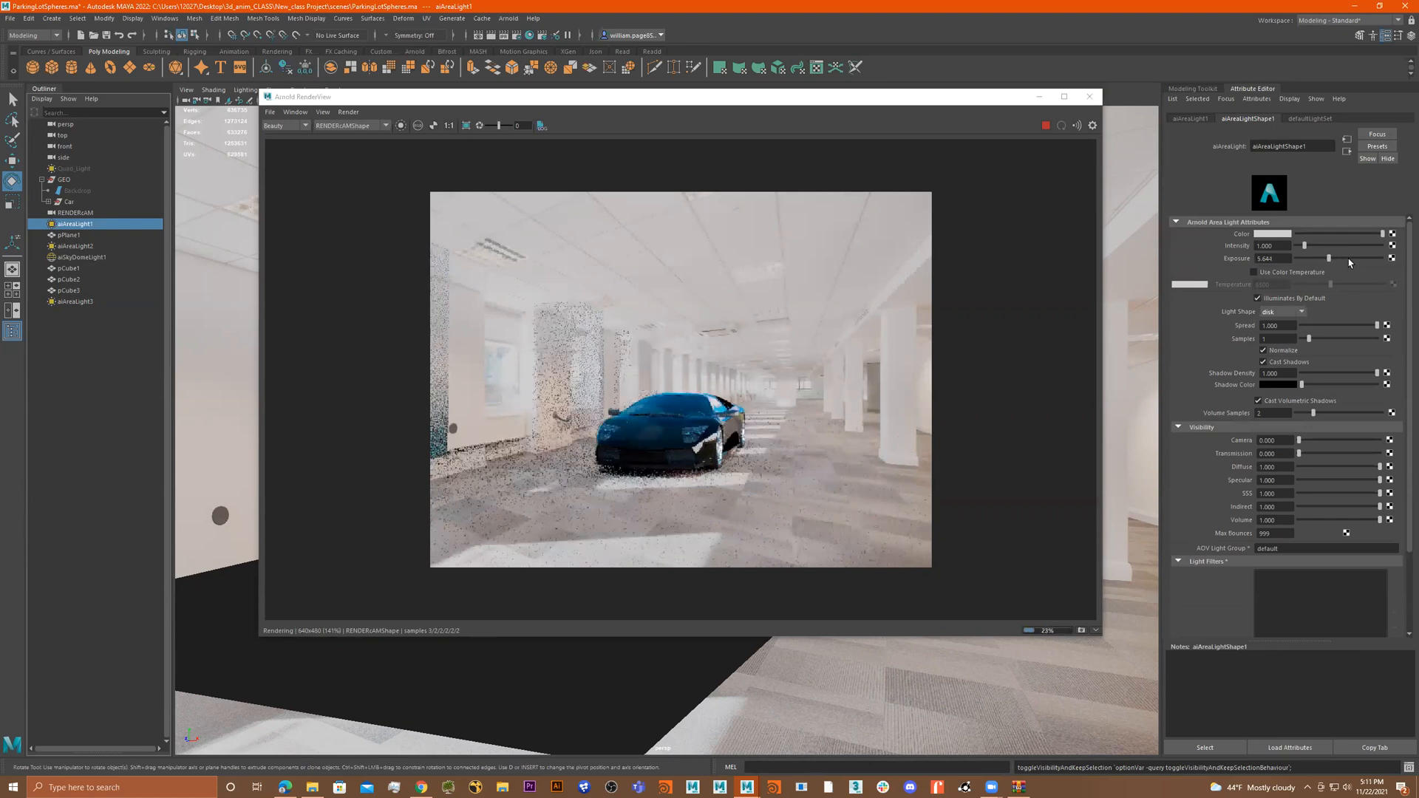
click(1346, 259)
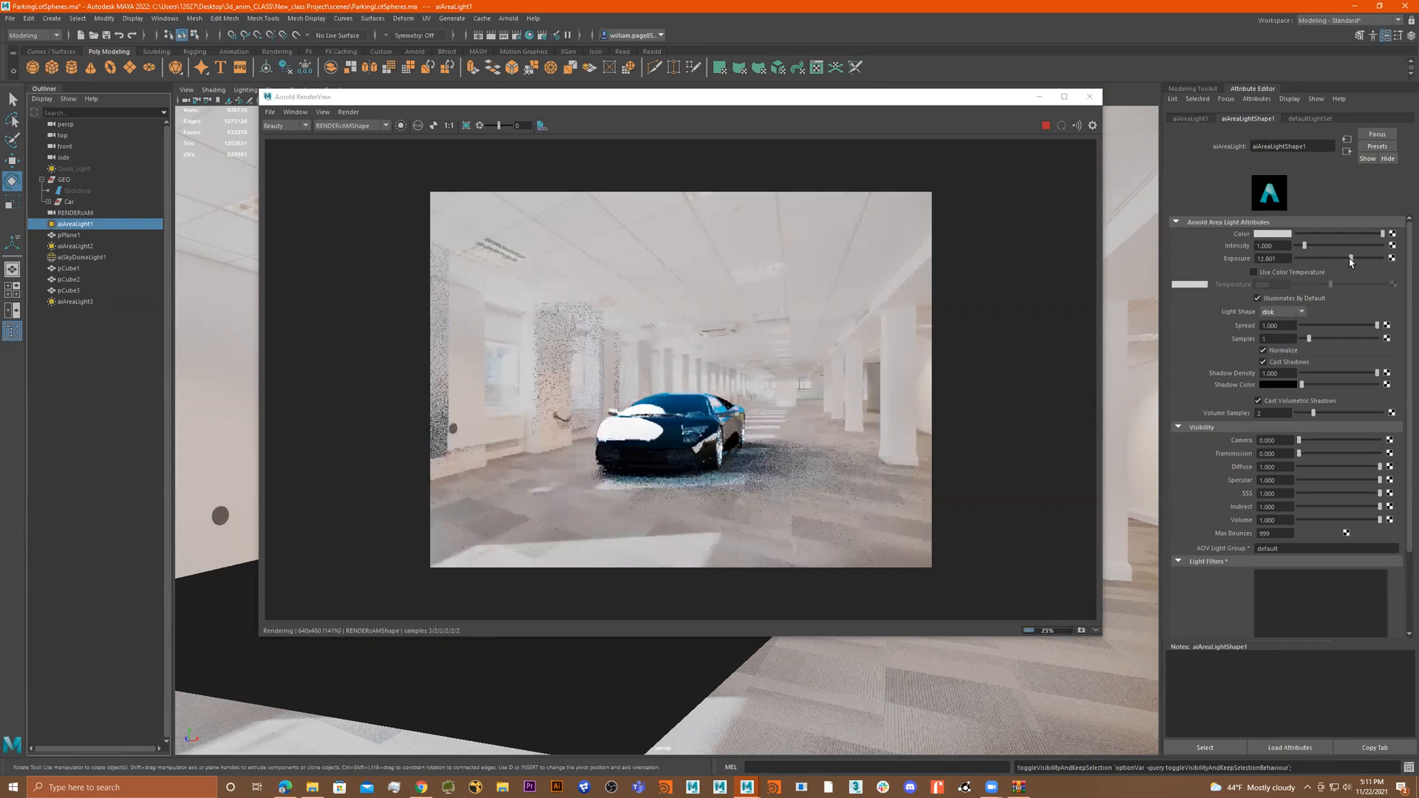
- Set aiAreaLight1's light shape to cylinder and its exposure to about 8.9
click(1282, 312)
click(1280, 337)
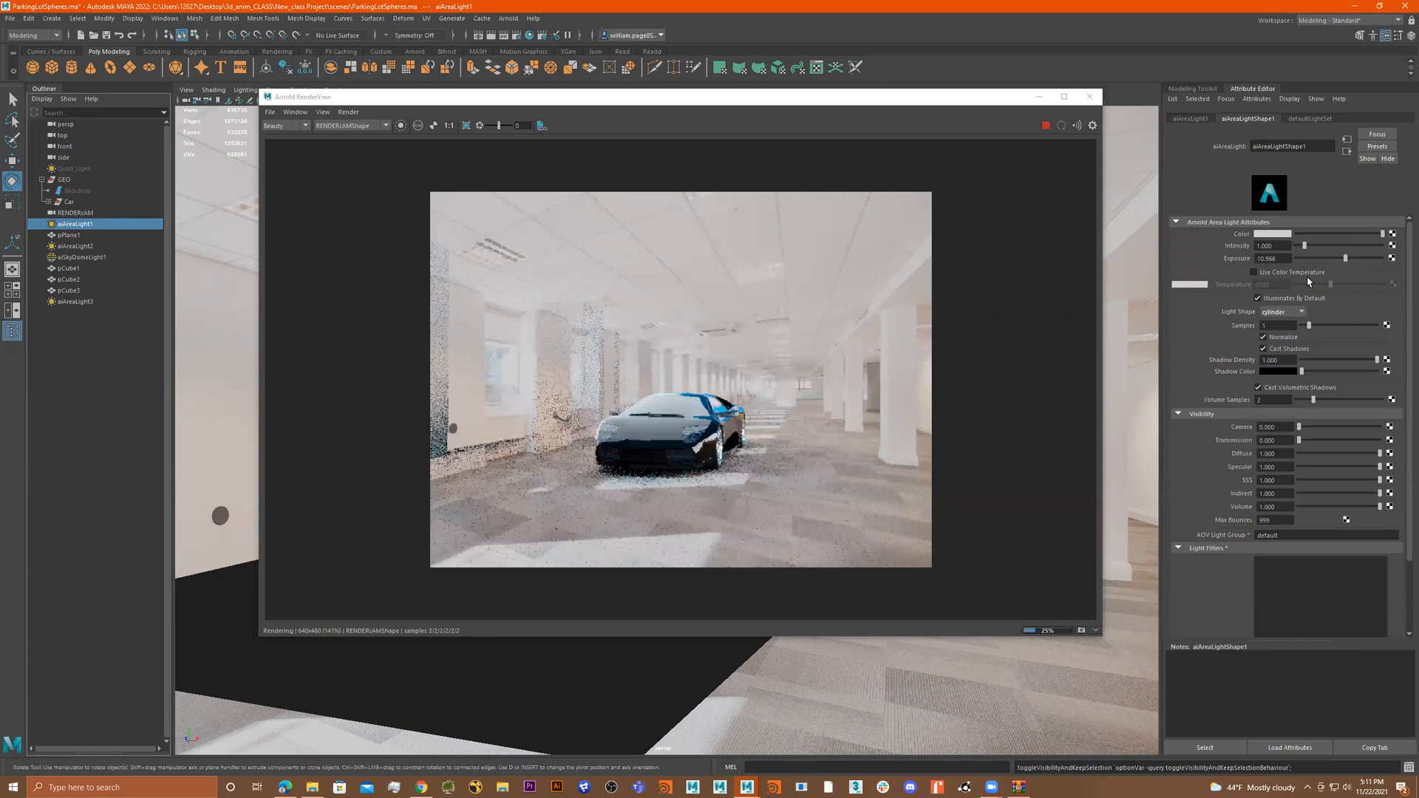
click(1333, 257)
click(1338, 258)
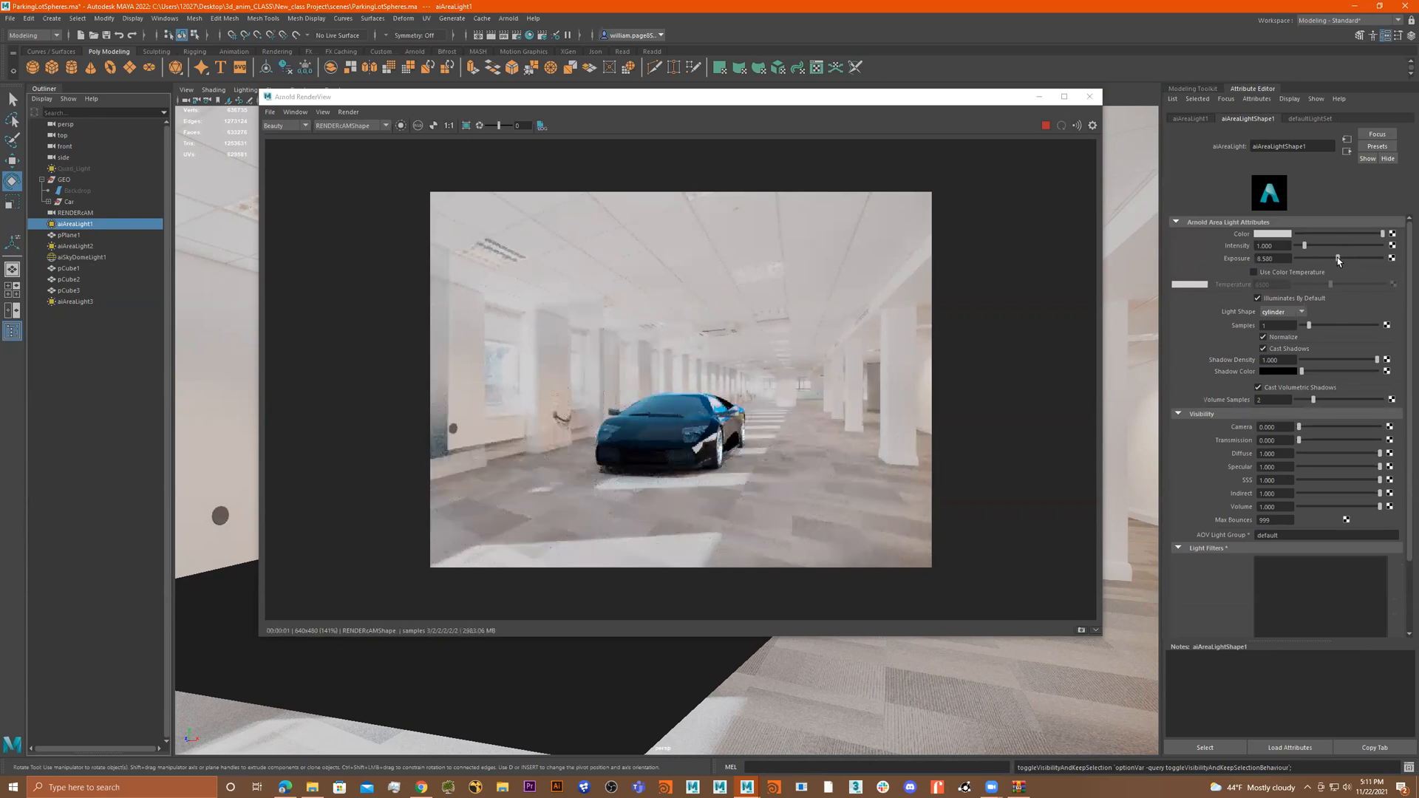
click(1338, 258)
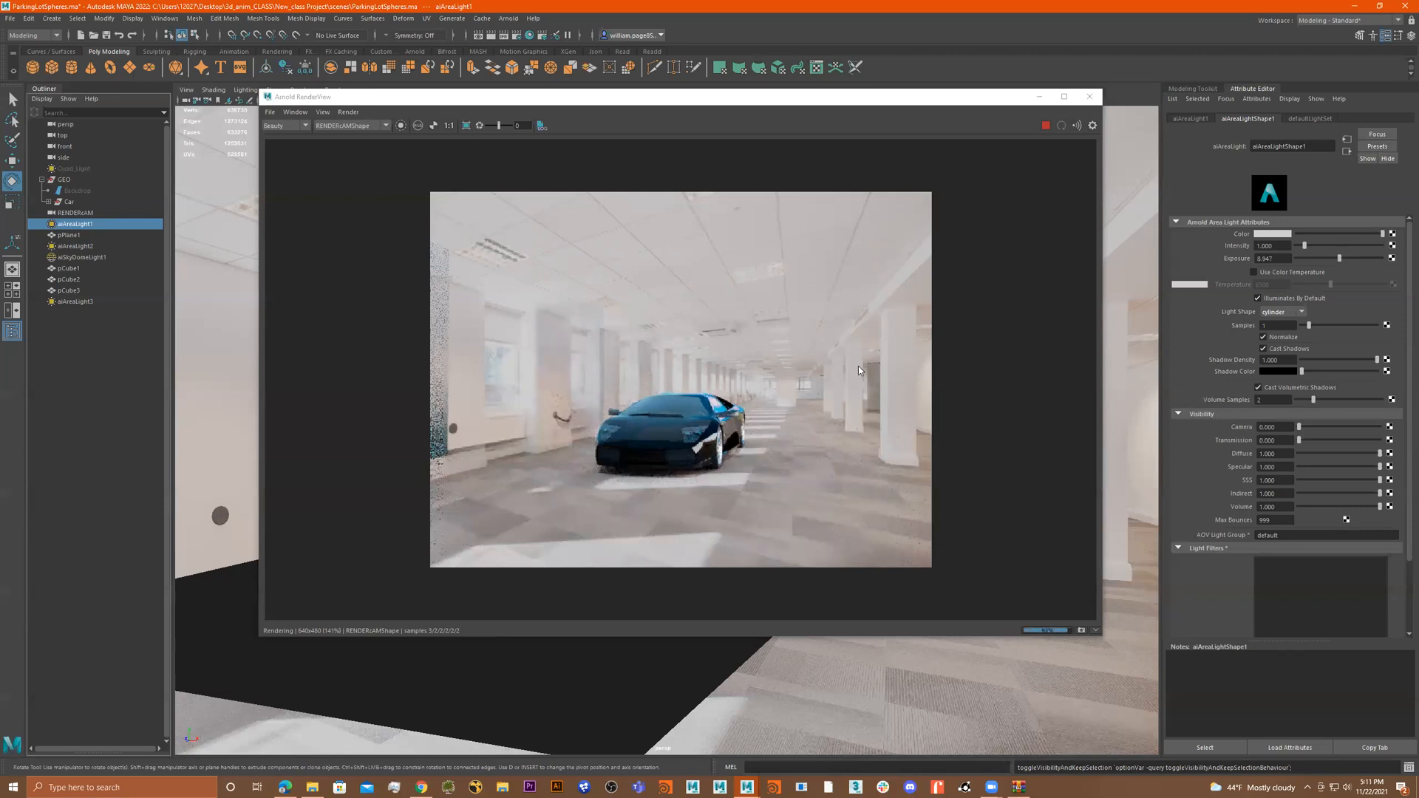